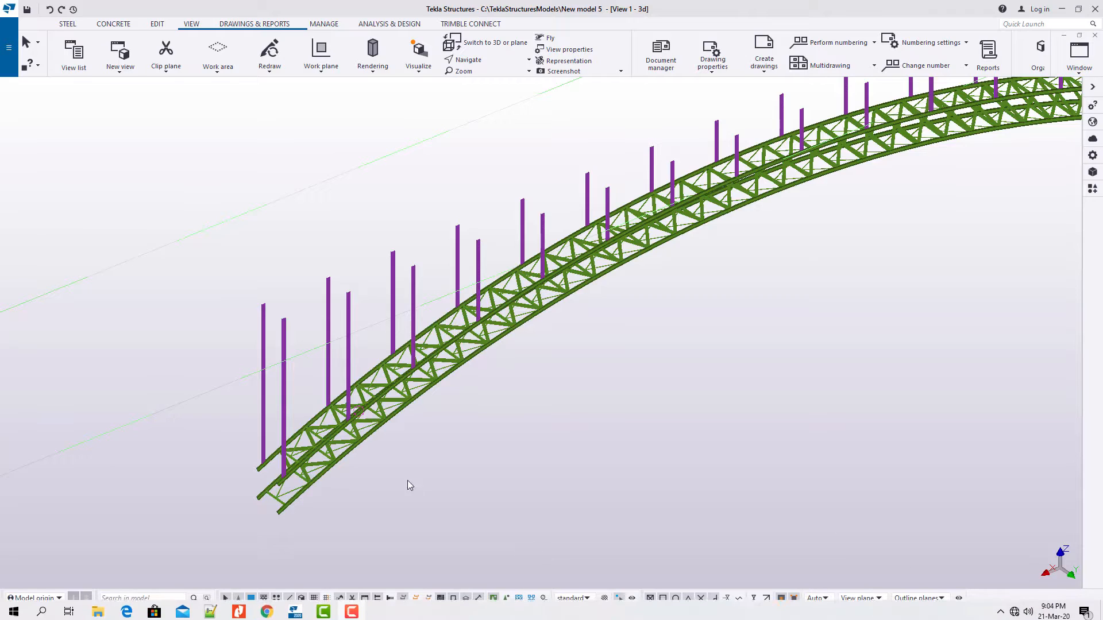
Step: Examine the pairs of vertical columns and the curved truss at the start of the footbridge, including the first column's top end
{"action": "scroll", "coordinate": [355, 448], "scroll_direction": "up", "scroll_amount": 10}
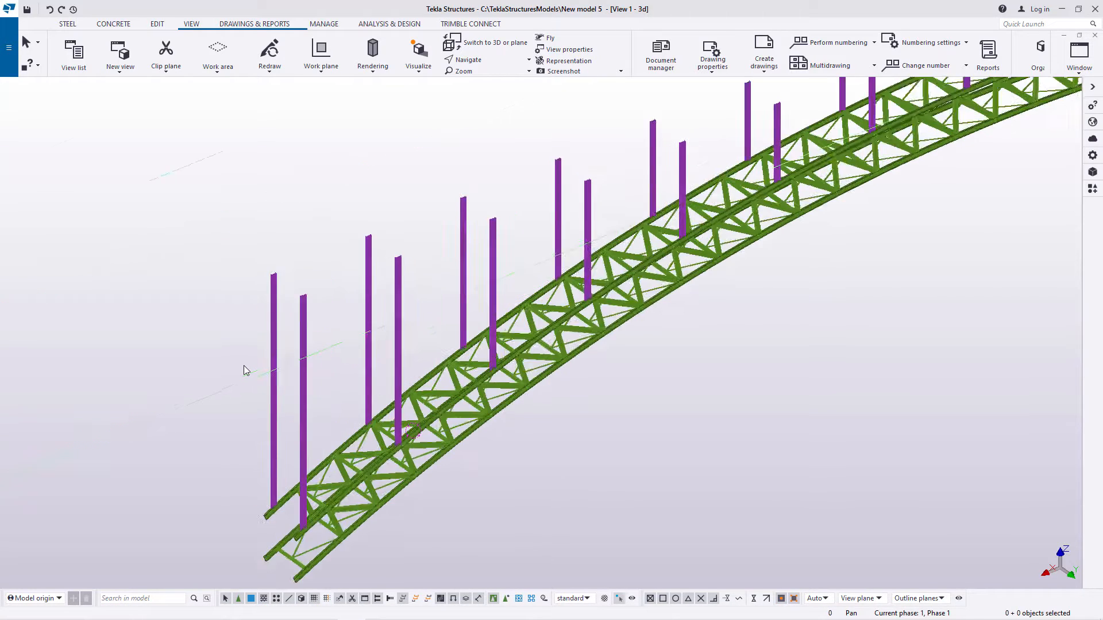
{"action": "scroll", "coordinate": [330, 353], "scroll_direction": "down", "scroll_amount": 3}
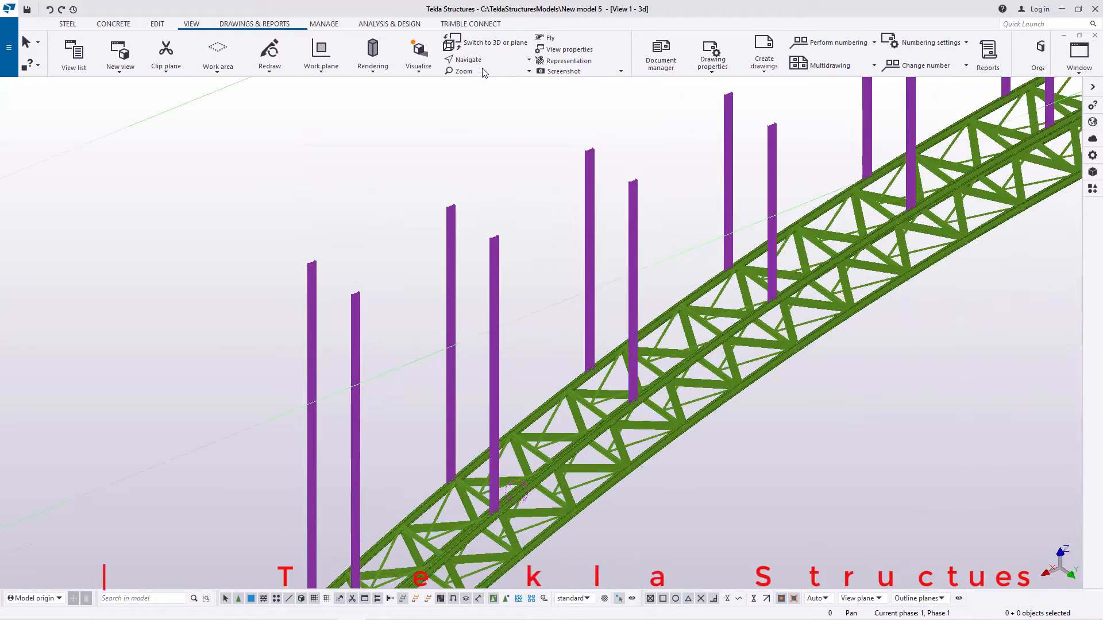
{"action": "left_click", "coordinate": [482, 61]}
{"action": "left_click", "coordinate": [481, 87]}
{"action": "left_click", "coordinate": [489, 329]}
{"action": "middle_click_drag", "start_coordinate": [489, 329], "coordinate": [560, 345], "text": "ctrl"}
{"action": "scroll", "coordinate": [366, 313], "scroll_direction": "down", "scroll_amount": 5}
{"action": "scroll", "coordinate": [368, 322], "scroll_direction": "up", "scroll_amount": 3}
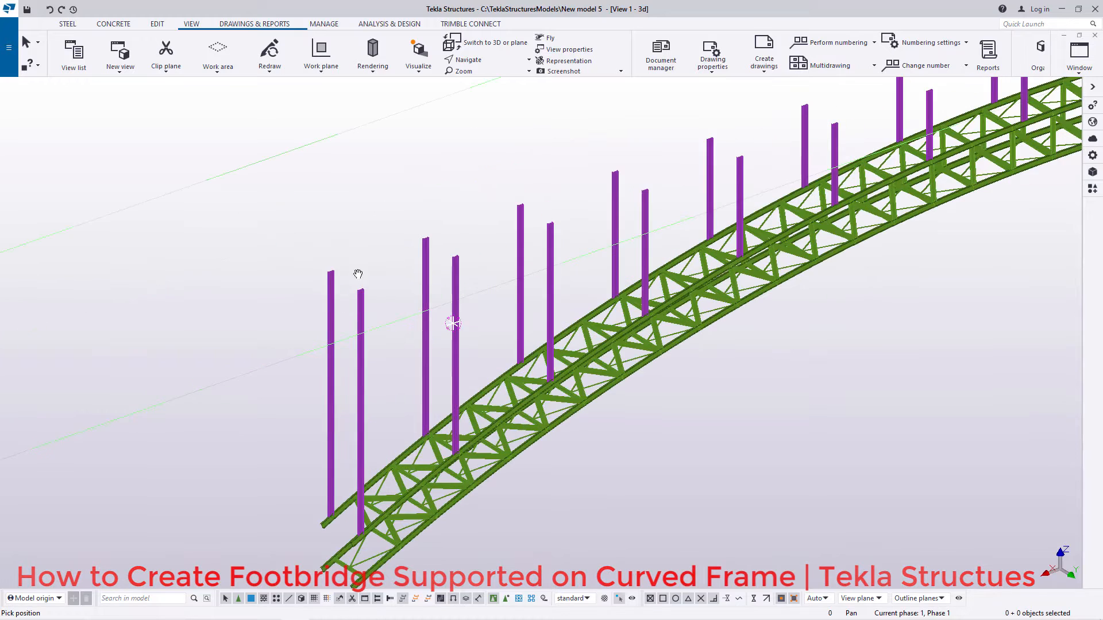
{"action": "right_click", "coordinate": [357, 259]}
{"action": "left_click", "coordinate": [375, 264]}
{"action": "scroll", "coordinate": [371, 318], "scroll_direction": "down", "scroll_amount": 4}
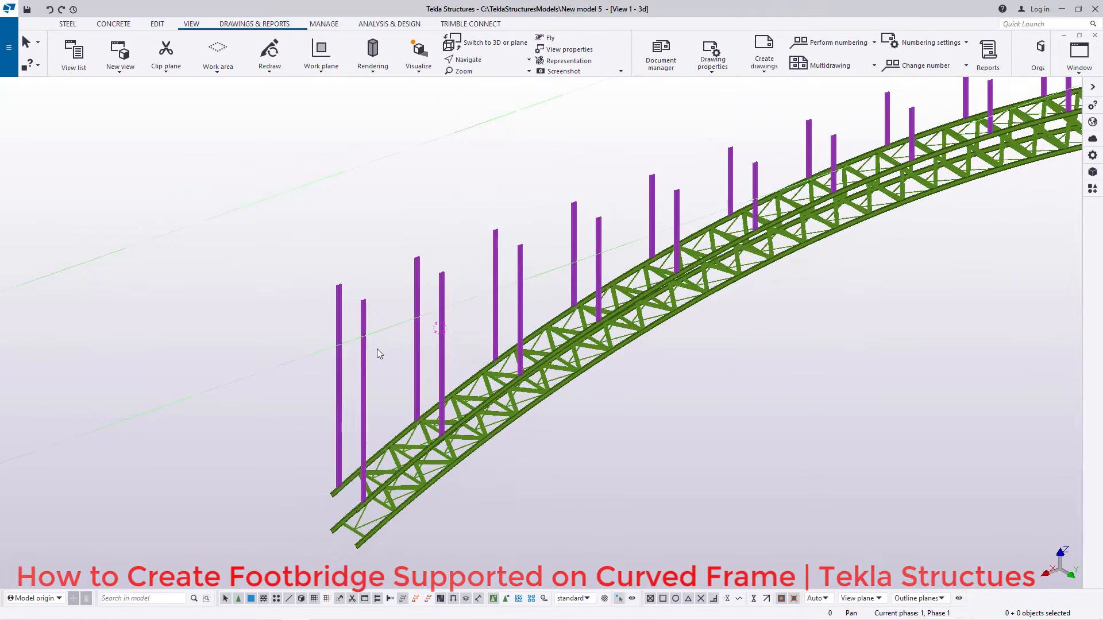
{"action": "scroll", "coordinate": [339, 318], "scroll_direction": "up", "scroll_amount": 2}
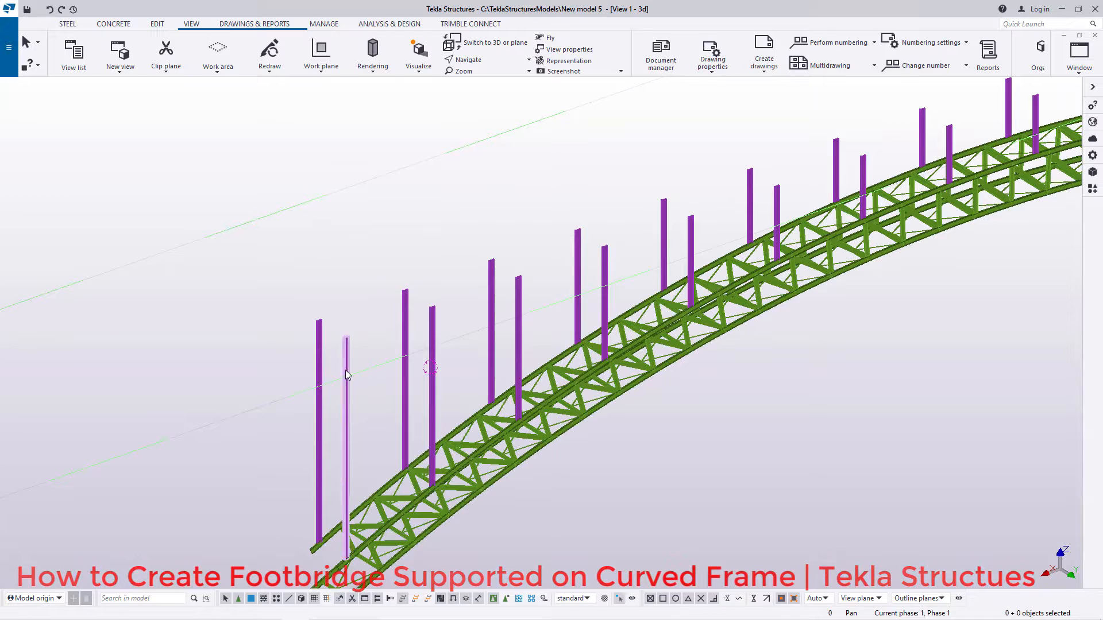
{"action": "scroll", "coordinate": [322, 356], "scroll_direction": "down", "scroll_amount": 1}
{"action": "scroll", "coordinate": [317, 289], "scroll_direction": "up", "scroll_amount": 8}
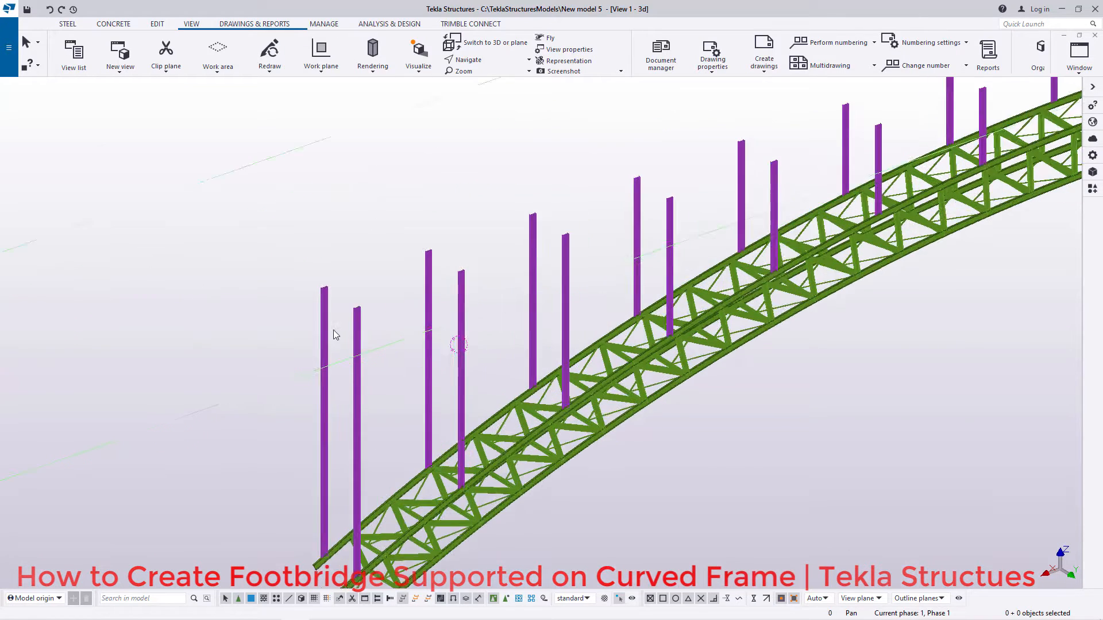
{"action": "scroll", "coordinate": [317, 285], "scroll_direction": "up", "scroll_amount": 2}
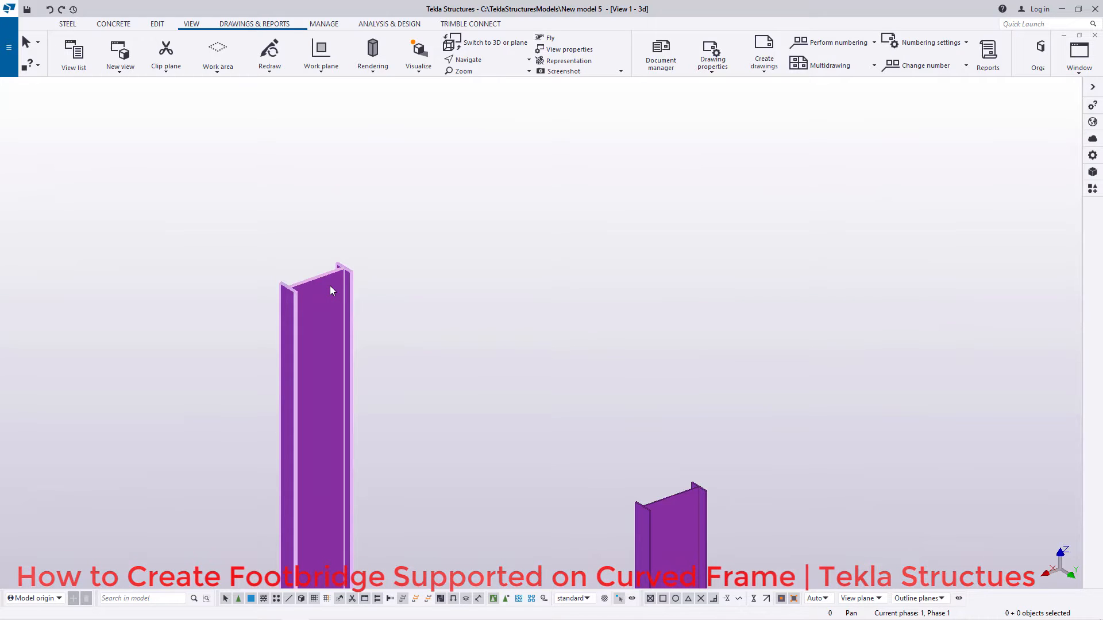
{"action": "scroll", "coordinate": [315, 241], "scroll_direction": "down", "scroll_amount": 3}
{"action": "scroll", "coordinate": [315, 246], "scroll_direction": "down", "scroll_amount": 6}
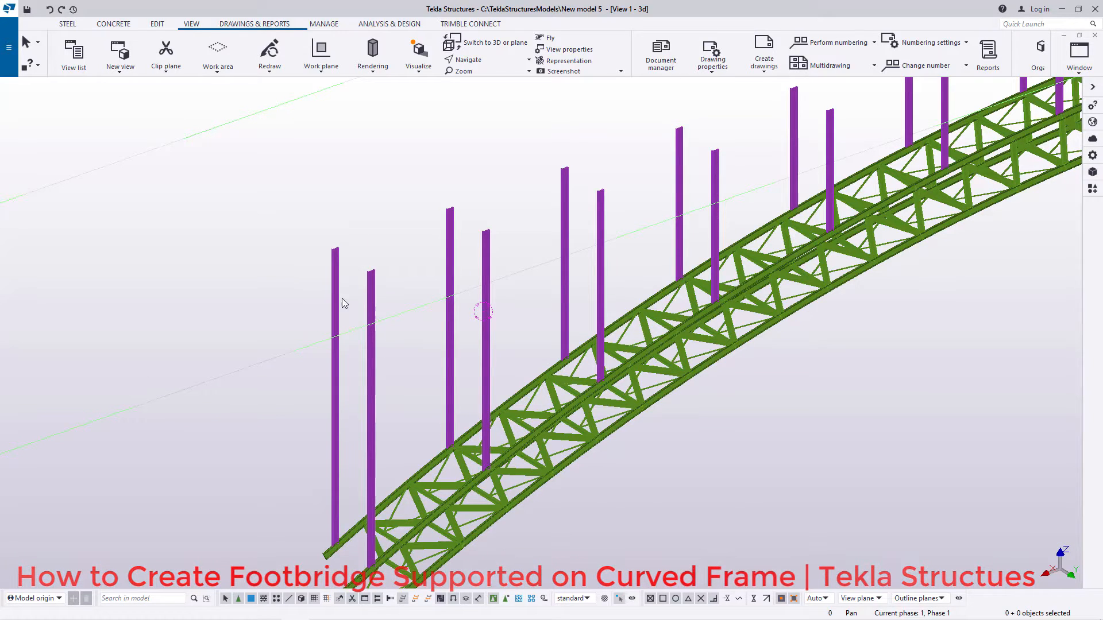
Step: Model a steel beam between the web midpoints at the tops of the first pair of columns
{"action": "scroll", "coordinate": [340, 298], "scroll_direction": "up", "scroll_amount": 4}
{"action": "left_click", "coordinate": [68, 24]}
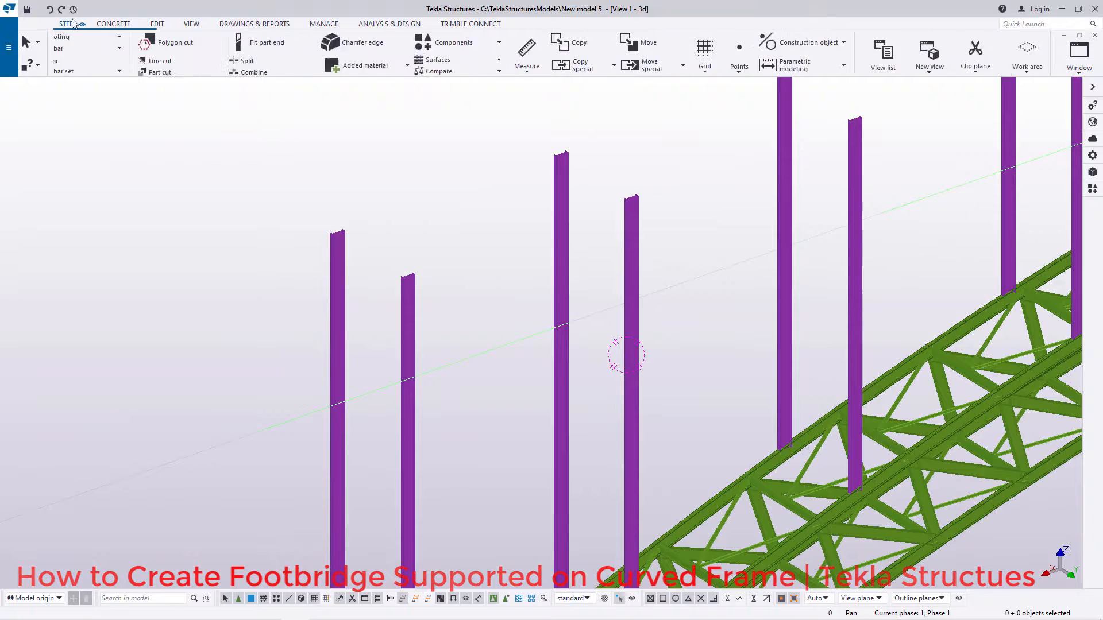
{"action": "left_click", "coordinate": [104, 54]}
{"action": "scroll", "coordinate": [337, 227], "scroll_direction": "up", "scroll_amount": 6}
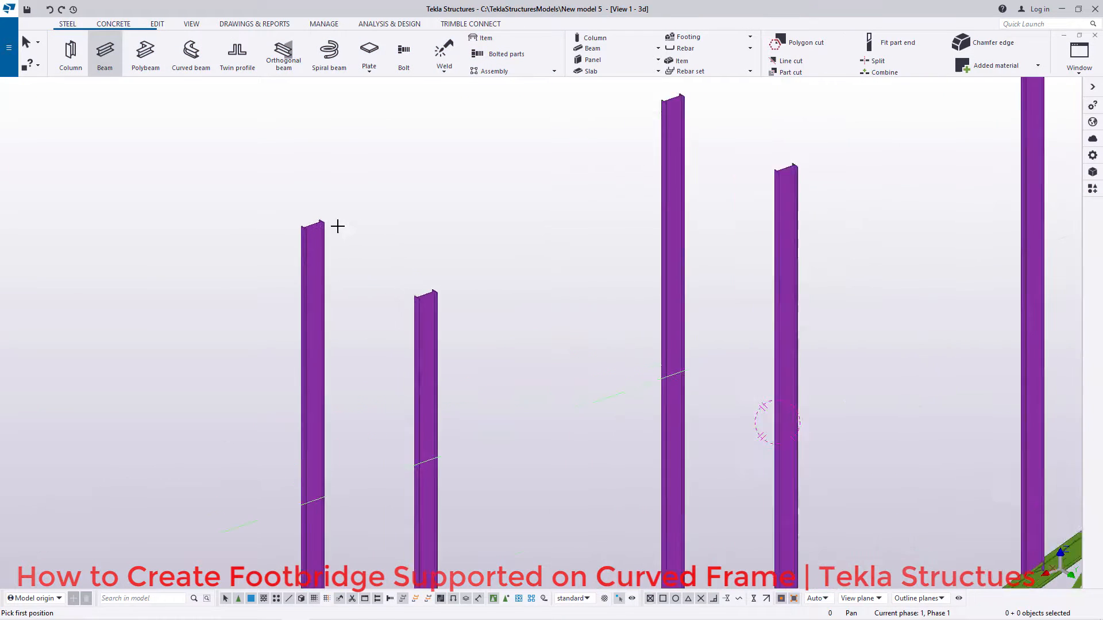
{"action": "scroll", "coordinate": [317, 224], "scroll_direction": "up", "scroll_amount": 5}
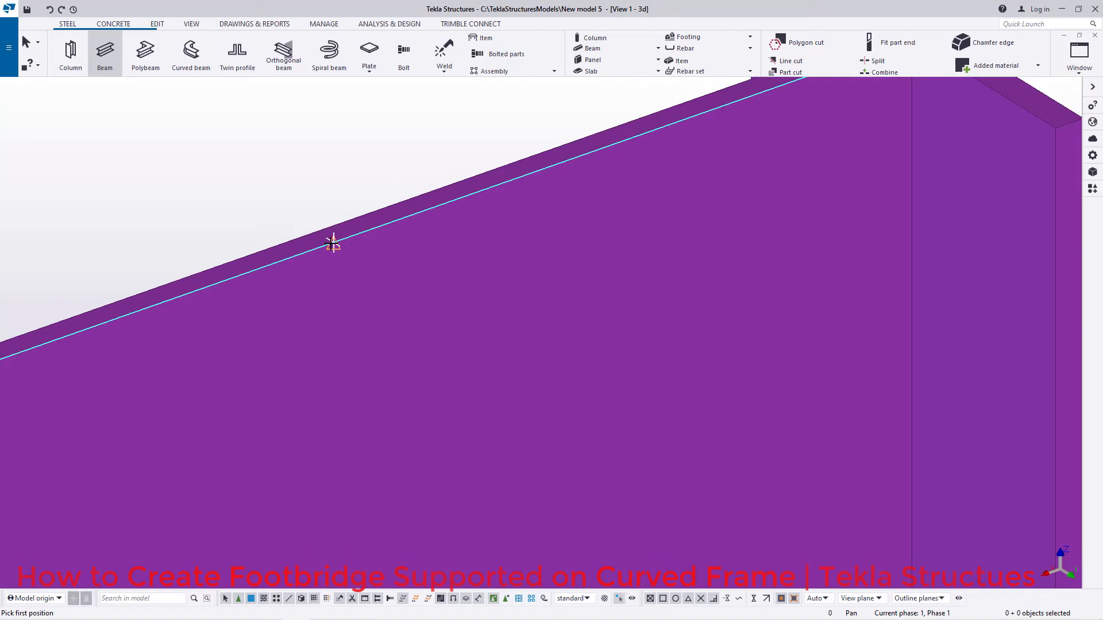
{"action": "left_click", "coordinate": [332, 241]}
{"action": "scroll", "coordinate": [310, 236], "scroll_direction": "down", "scroll_amount": 6}
{"action": "scroll", "coordinate": [276, 228], "scroll_direction": "down", "scroll_amount": 6}
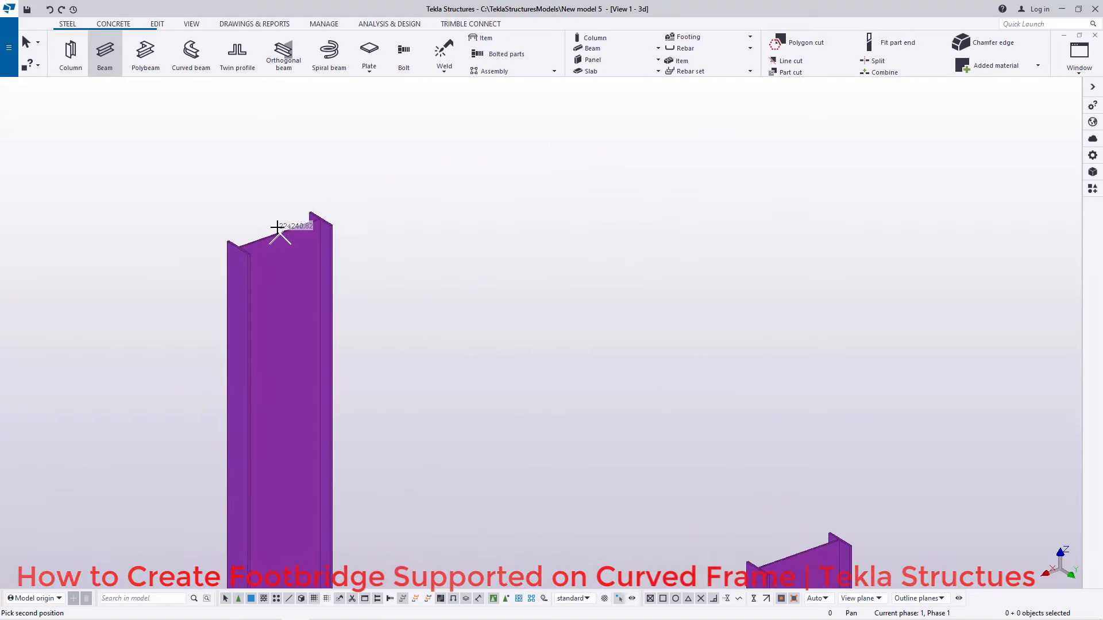
{"action": "scroll", "coordinate": [462, 342], "scroll_direction": "up", "scroll_amount": 6}
{"action": "scroll", "coordinate": [462, 342], "scroll_direction": "up", "scroll_amount": 4}
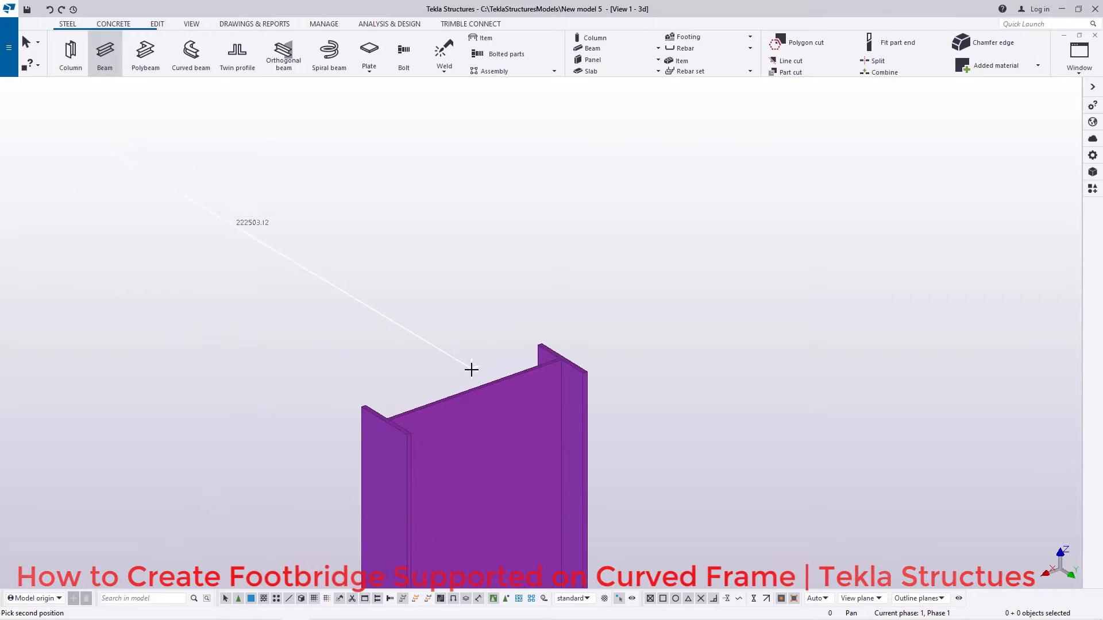
{"action": "scroll", "coordinate": [471, 400], "scroll_direction": "up", "scroll_amount": 4}
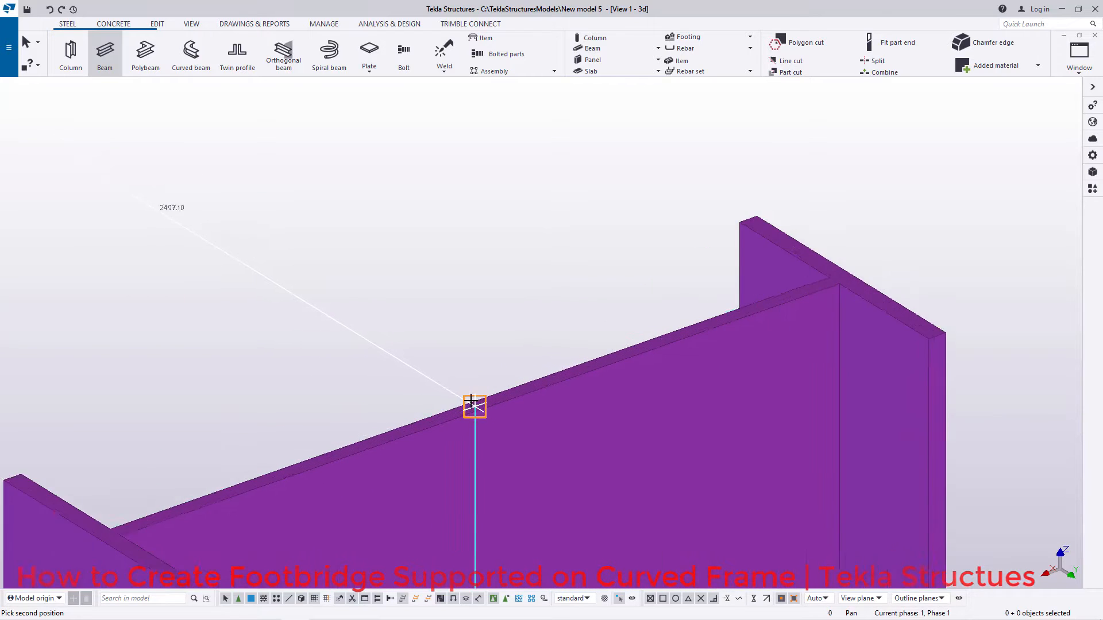
{"action": "left_click", "coordinate": [469, 402]}
{"action": "right_click", "coordinate": [556, 248]}
{"action": "left_click", "coordinate": [589, 254]}
{"action": "scroll", "coordinate": [677, 334], "scroll_direction": "down", "scroll_amount": 12}
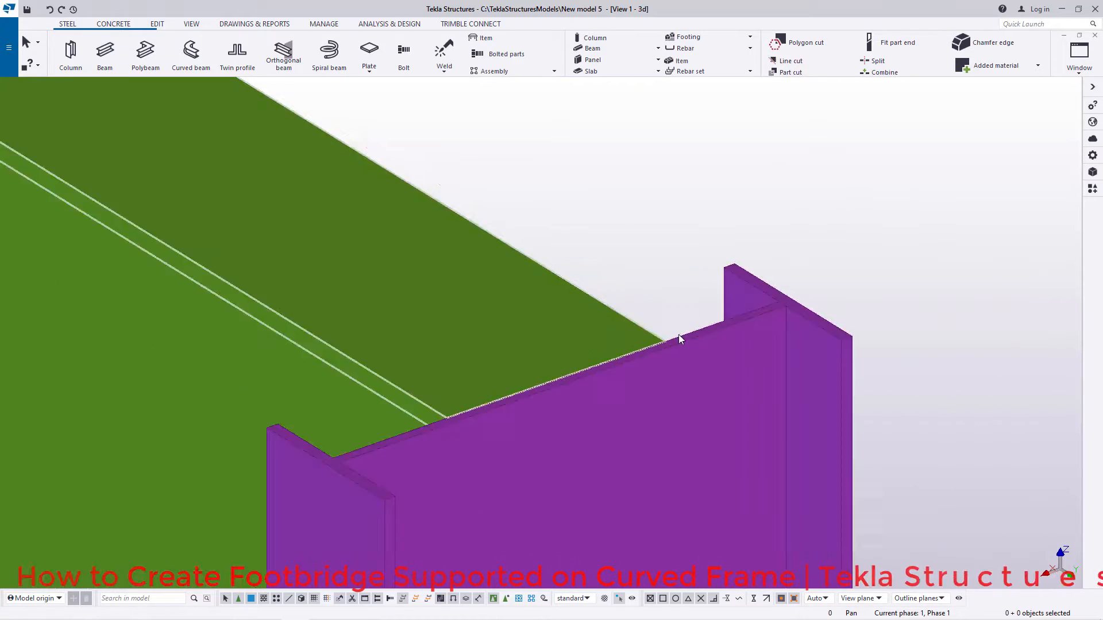
Step: Move the new beam down with a linear move of dX 0, dY 0 and dZ -200
{"action": "scroll", "coordinate": [592, 237], "scroll_direction": "up", "scroll_amount": 3}
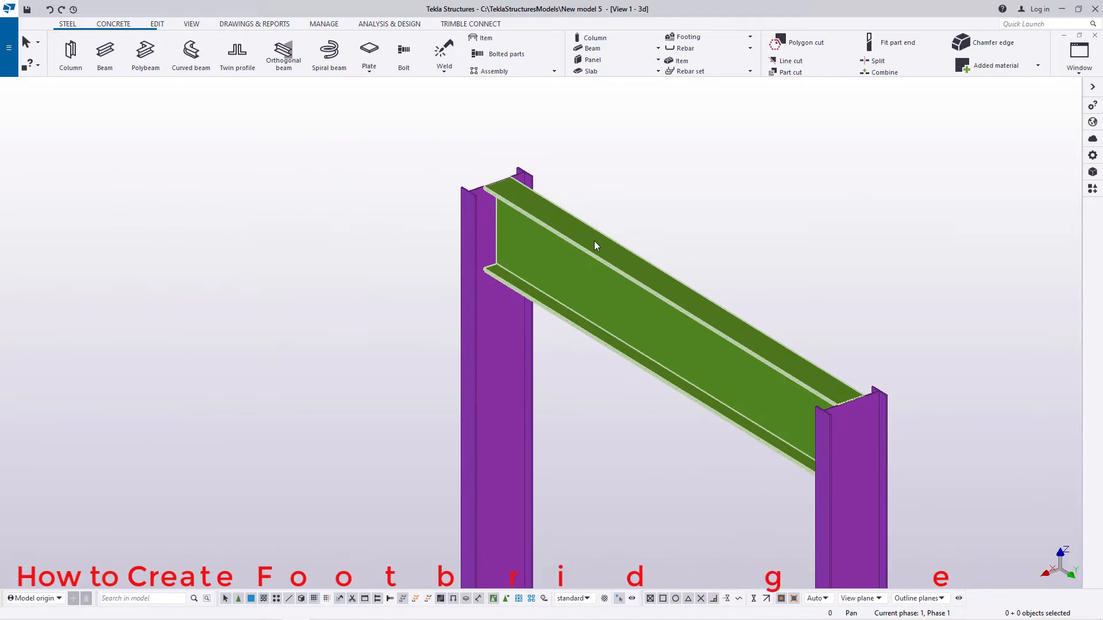
{"action": "left_click", "coordinate": [594, 243]}
{"action": "right_click", "coordinate": [673, 214]}
{"action": "mouse_move", "coordinate": [732, 294]}
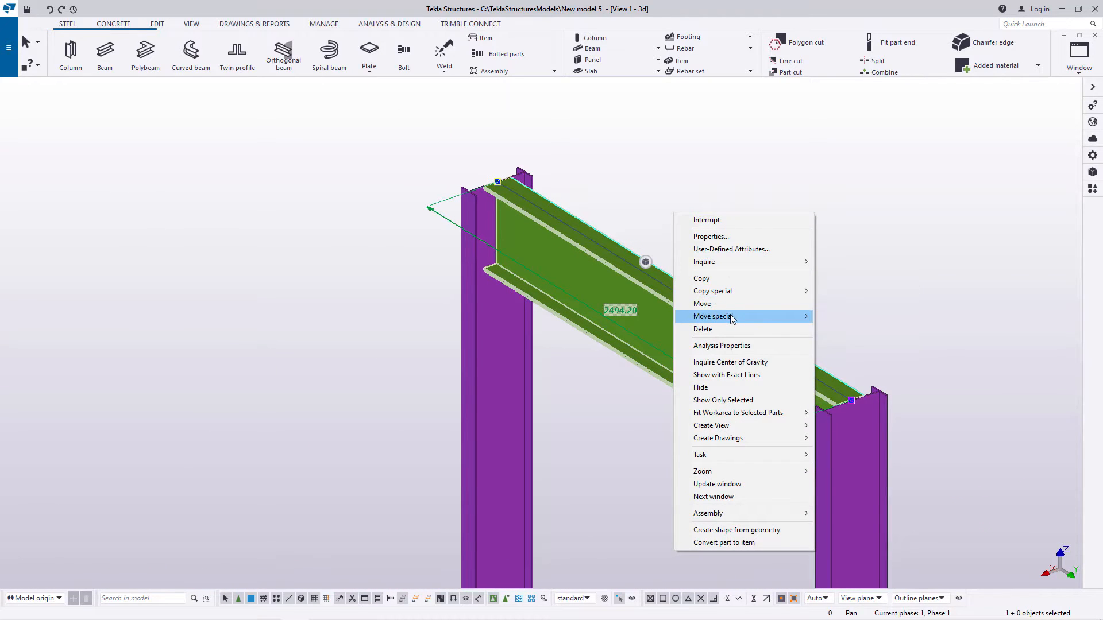
{"action": "mouse_move", "coordinate": [732, 317]}
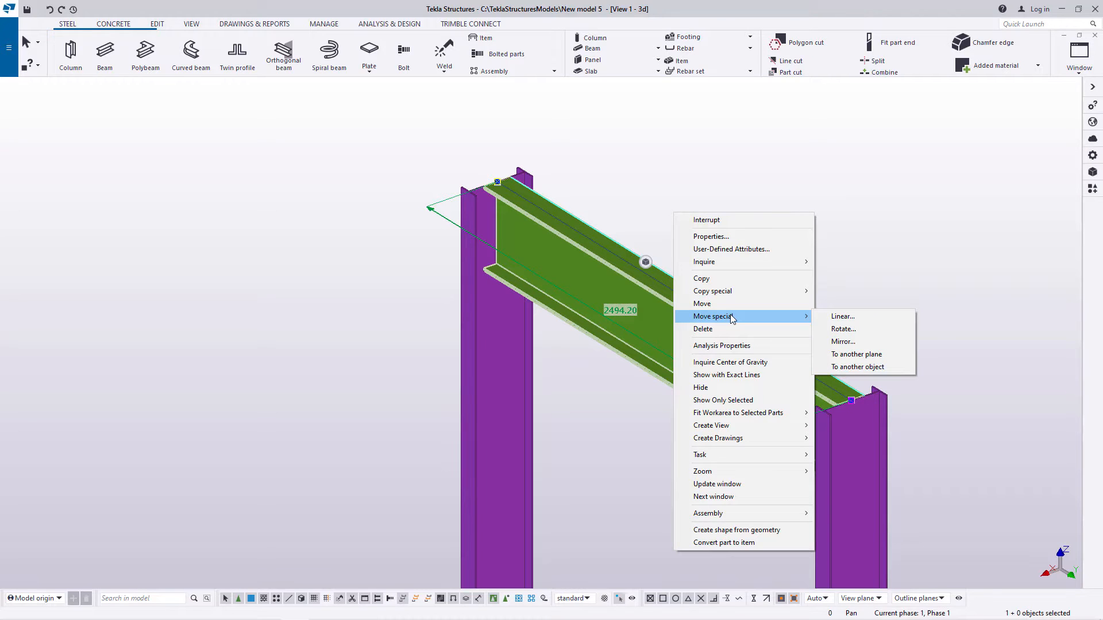
{"action": "left_click", "coordinate": [842, 317]}
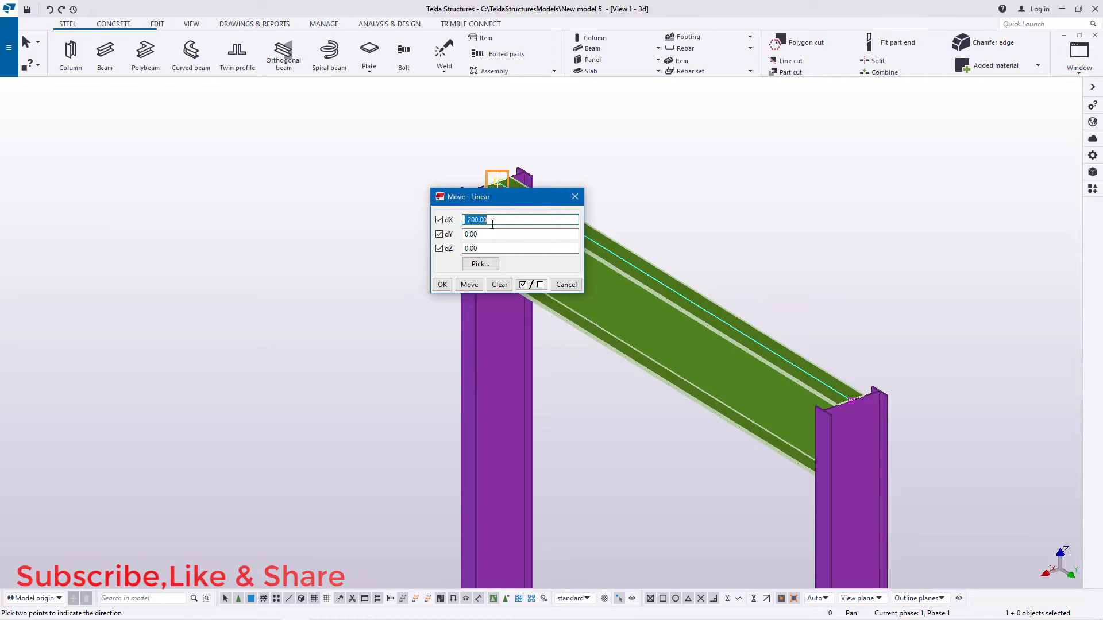
{"action": "type", "text": "0"}
{"action": "left_click", "coordinate": [481, 235]}
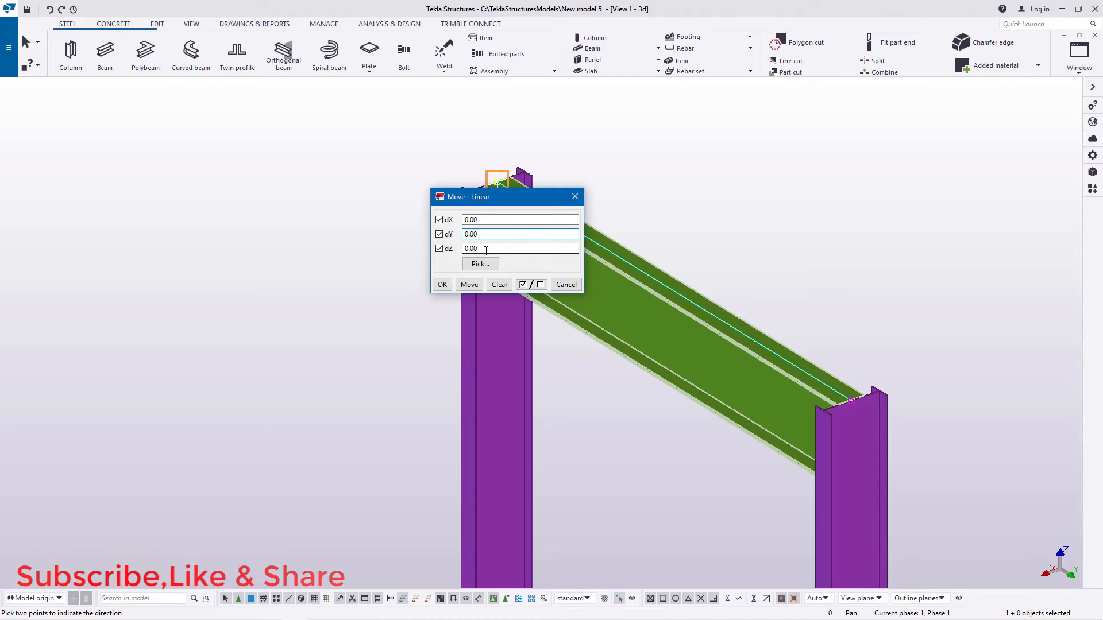
{"action": "left_click_drag", "start_coordinate": [484, 249], "coordinate": [459, 251]}
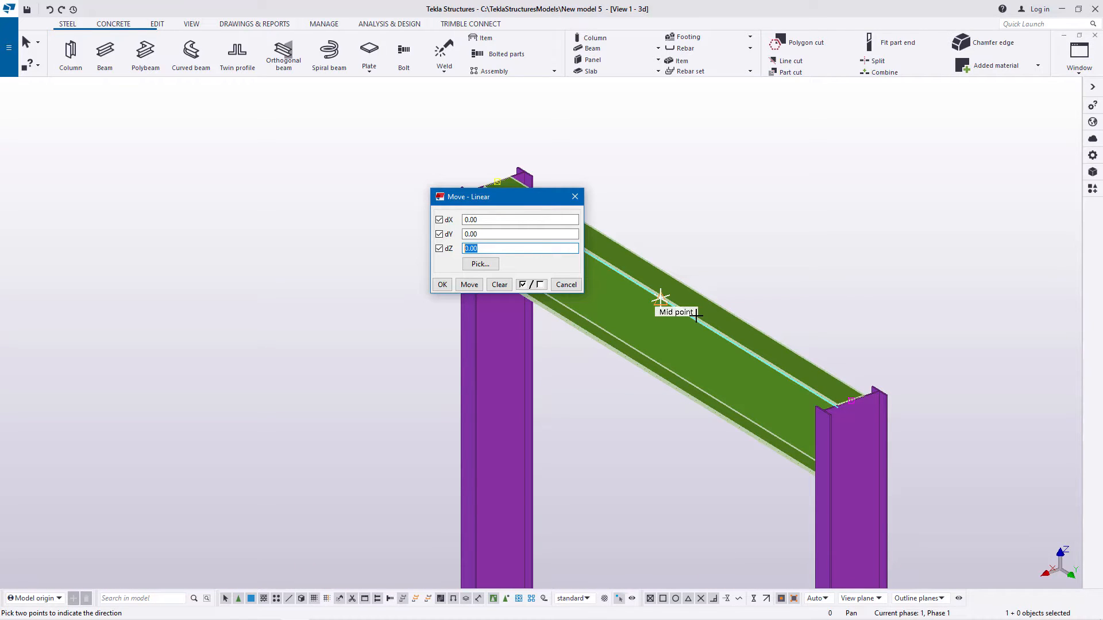
{"action": "type", "text": "2"}
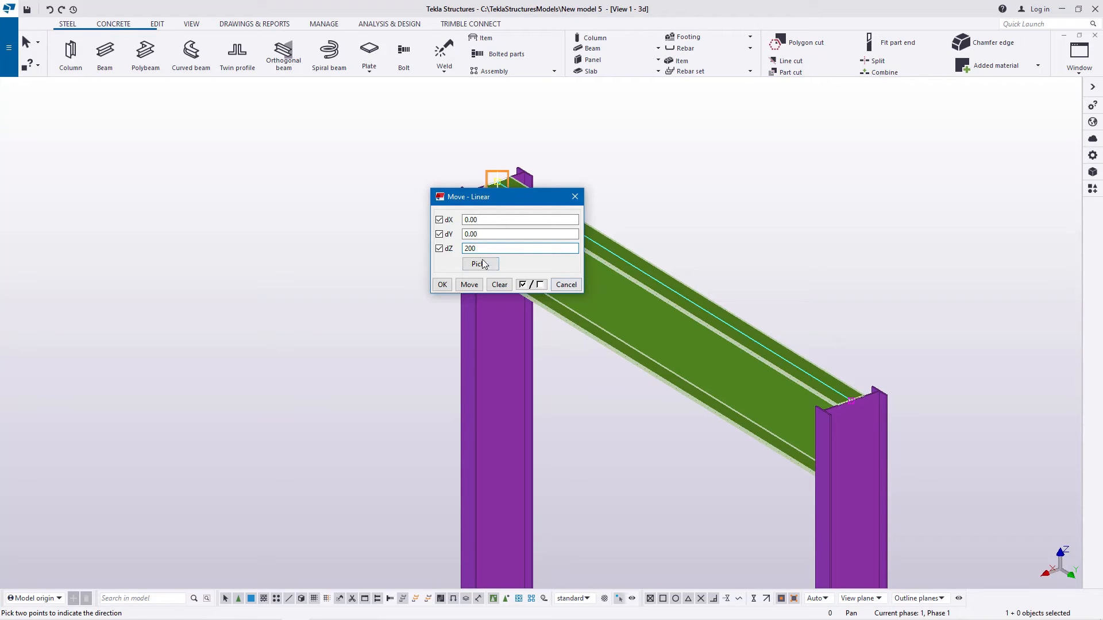
{"action": "type", "text": "-"}
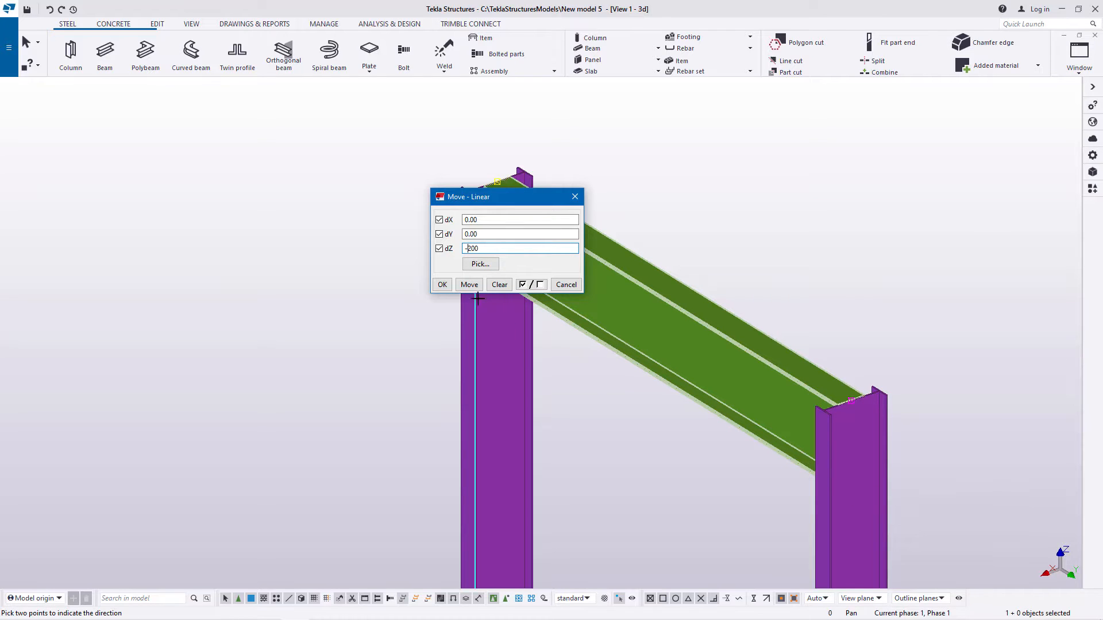
{"action": "left_click", "coordinate": [468, 284]}
{"action": "left_click", "coordinate": [441, 284]}
{"action": "right_click", "coordinate": [710, 197]}
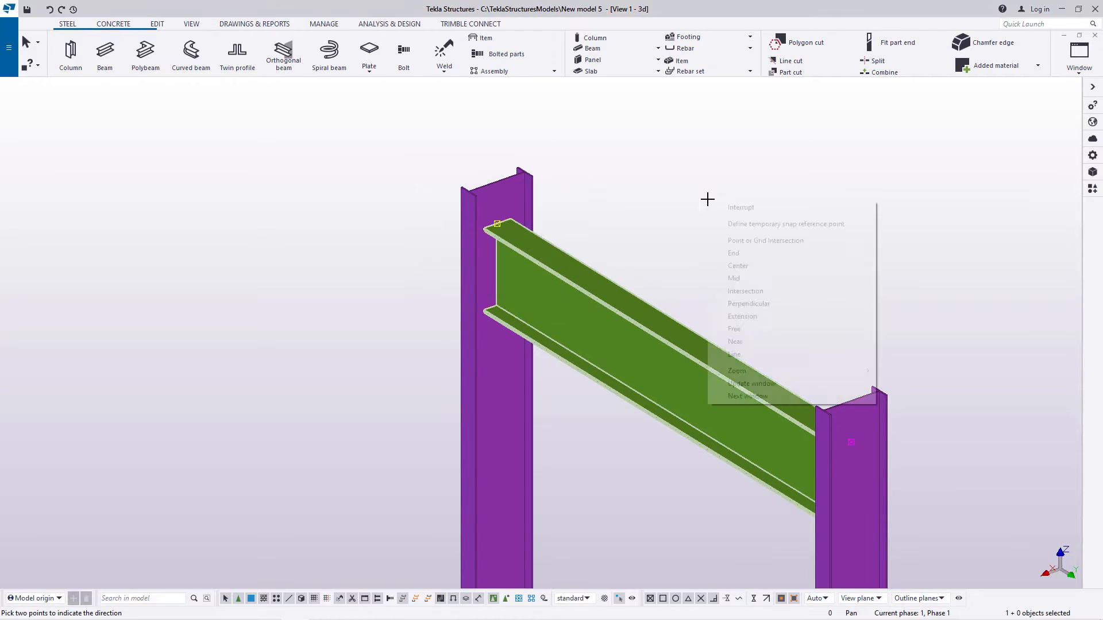
{"action": "left_click", "coordinate": [719, 207]}
Step: Make 3 linear copies of the cross beam down the first column pair with dX 0, dY 0 and dZ -2500
{"action": "scroll", "coordinate": [480, 203], "scroll_direction": "down", "scroll_amount": 5}
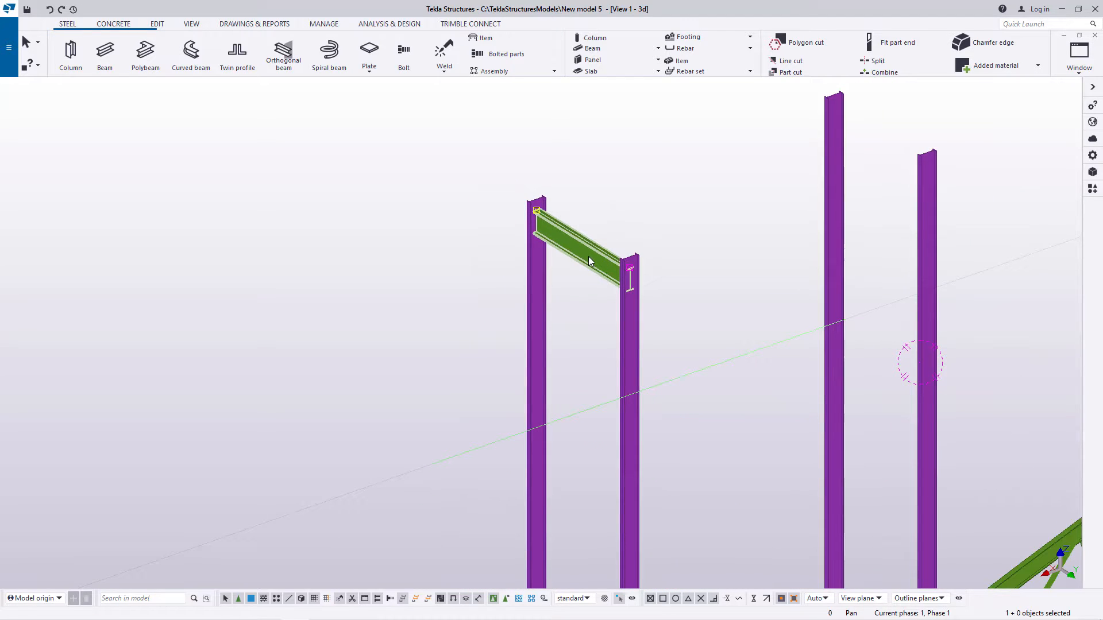
{"action": "scroll", "coordinate": [575, 246], "scroll_direction": "down", "scroll_amount": 1}
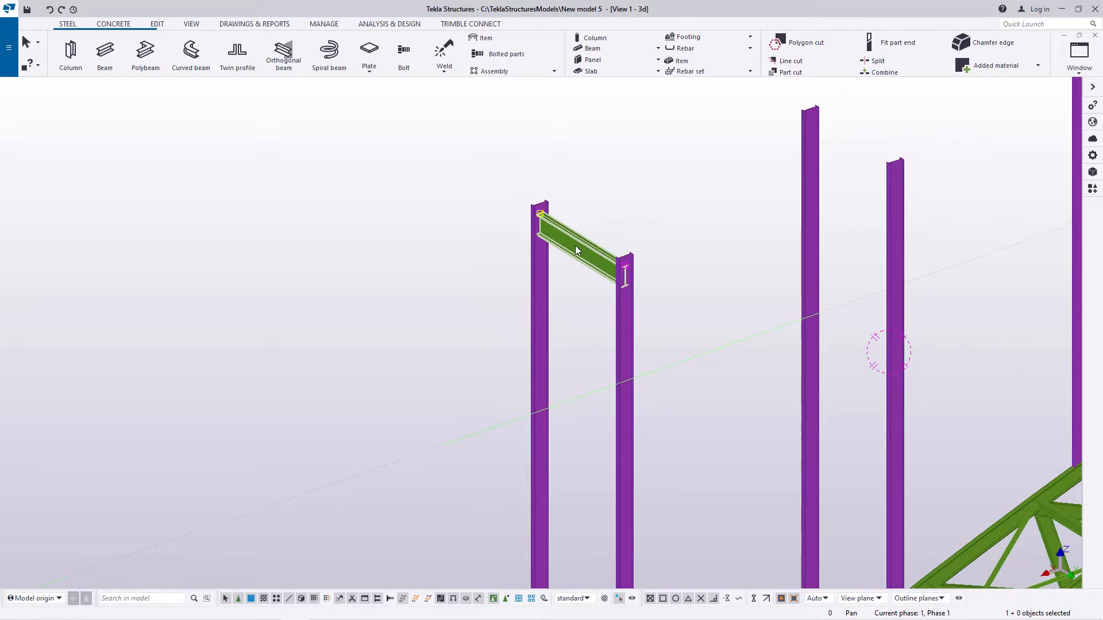
{"action": "right_click", "coordinate": [635, 174]}
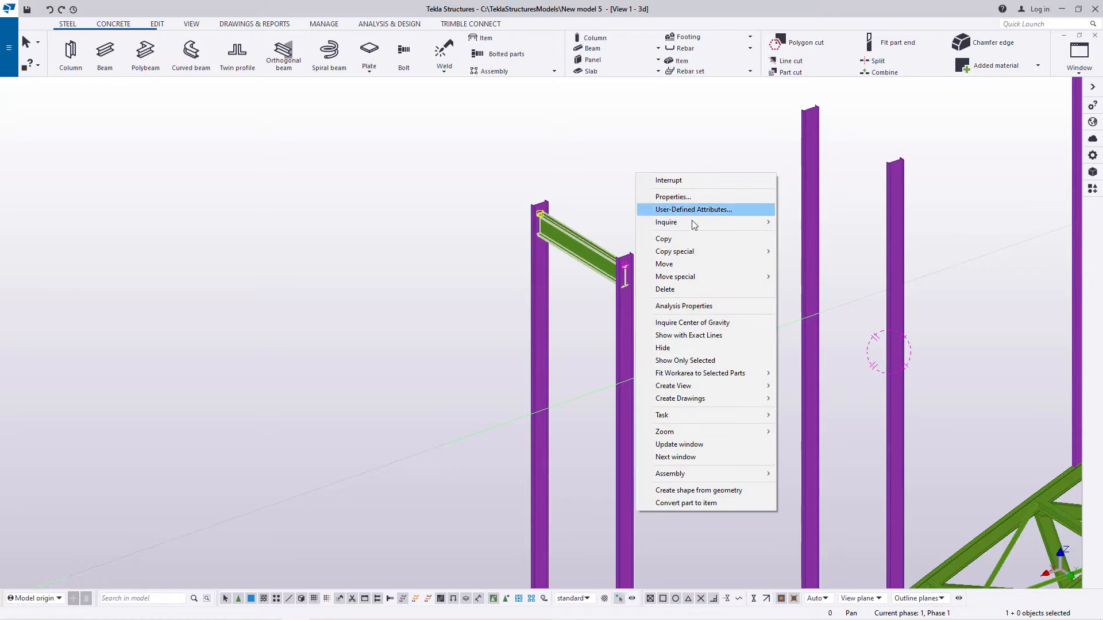
{"action": "mouse_move", "coordinate": [690, 254]}
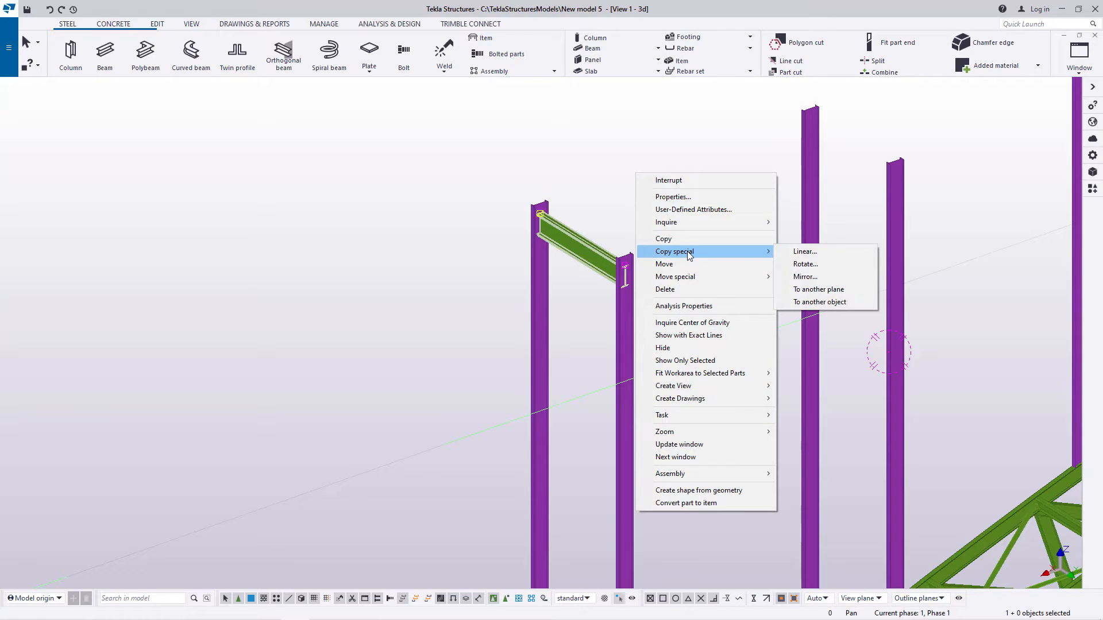
{"action": "left_click", "coordinate": [788, 251]}
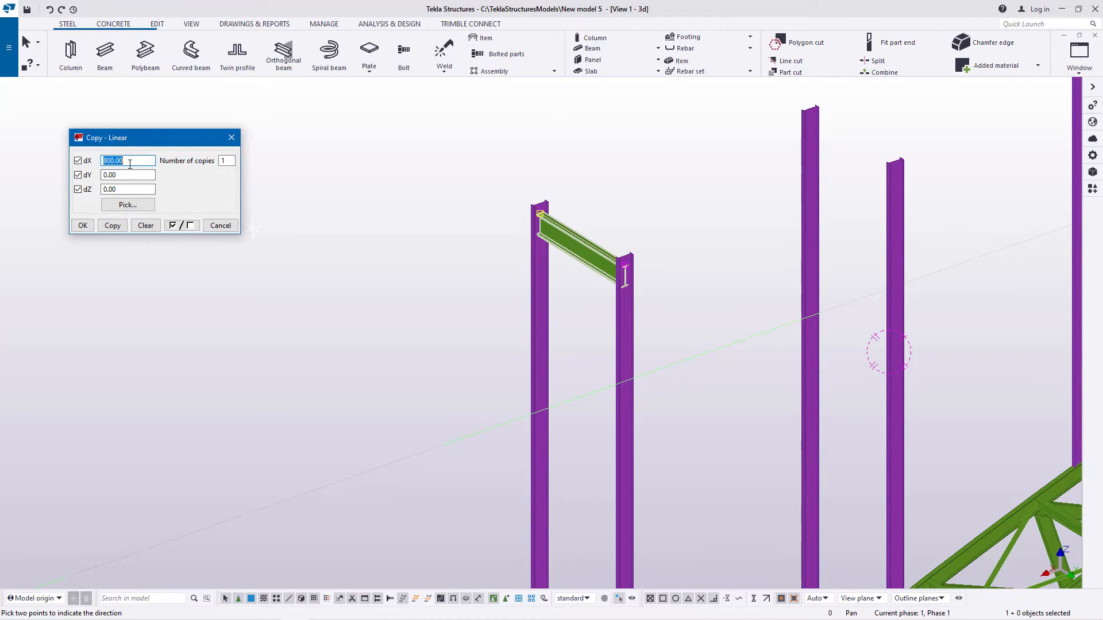
{"action": "type", "text": "0"}
{"action": "left_click_drag", "start_coordinate": [132, 189], "coordinate": [101, 191]}
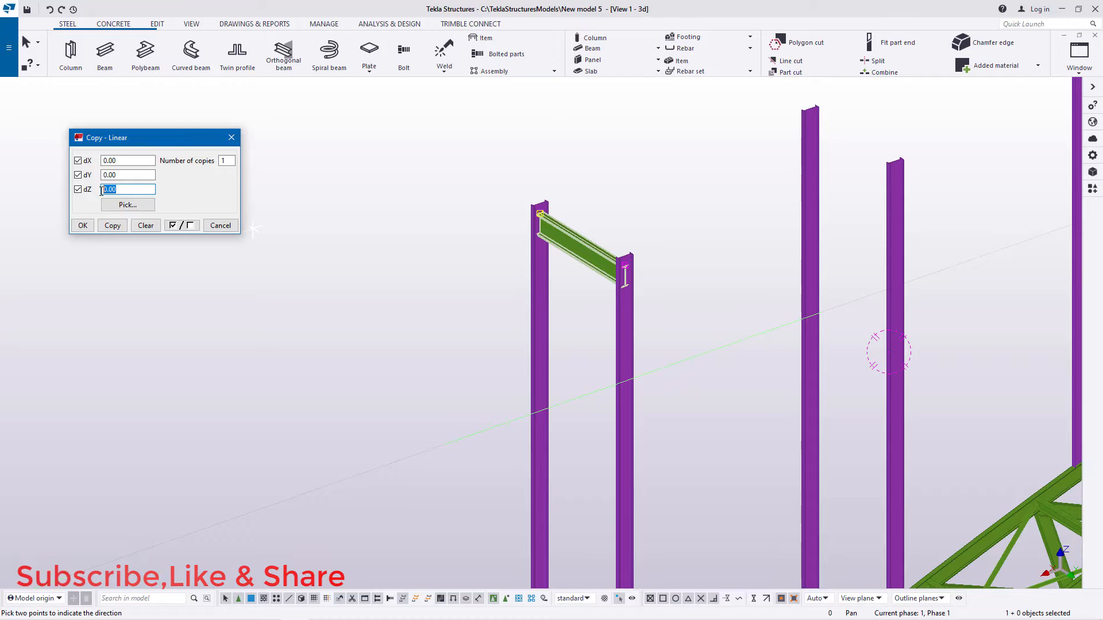
{"action": "type", "text": "-2500"}
{"action": "left_click_drag", "start_coordinate": [229, 163], "coordinate": [219, 158]}
{"action": "left_click", "coordinate": [113, 226]}
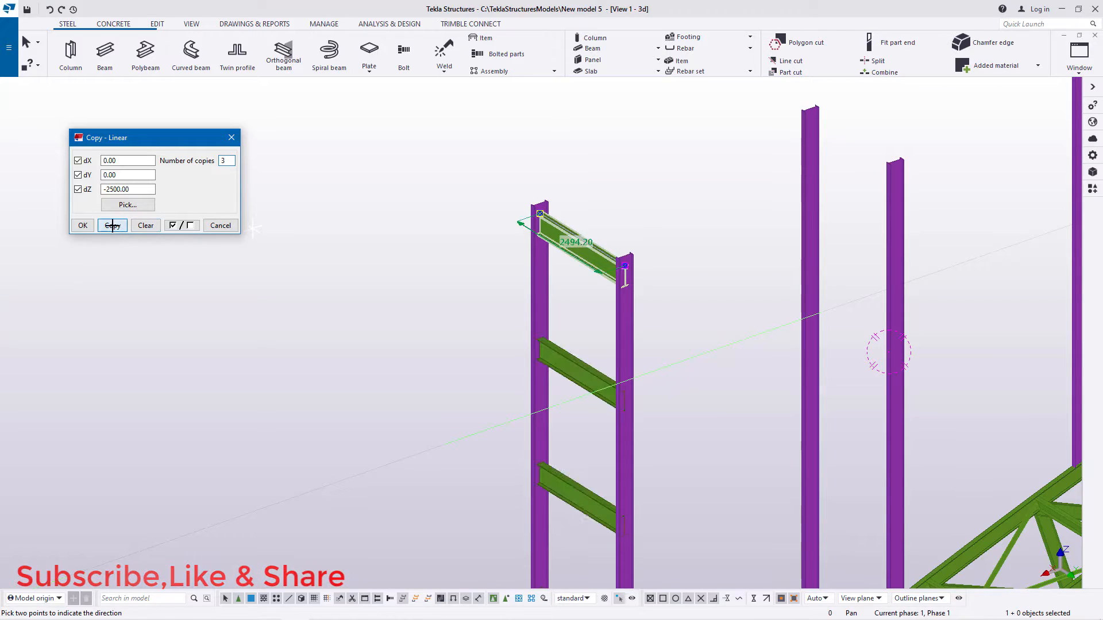
{"action": "left_click", "coordinate": [90, 227]}
{"action": "right_click", "coordinate": [321, 190]}
{"action": "left_click", "coordinate": [335, 196]}
Step: Inspect the cross beams along the height of the first column pair
{"action": "scroll", "coordinate": [452, 191], "scroll_direction": "down", "scroll_amount": 8}
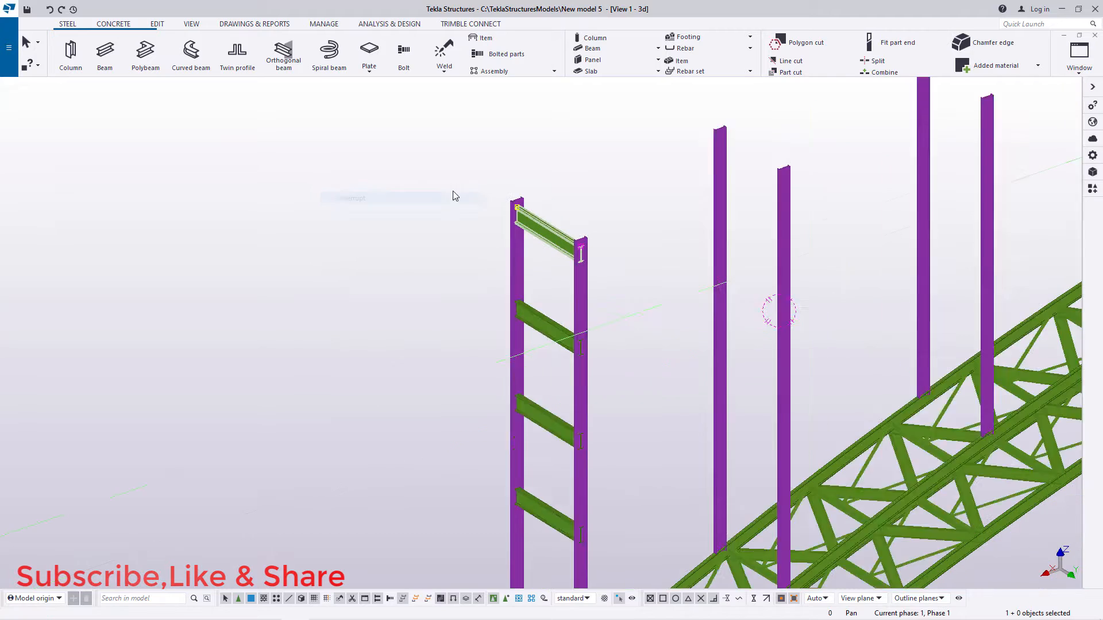
{"action": "scroll", "coordinate": [541, 419], "scroll_direction": "up", "scroll_amount": 1}
{"action": "scroll", "coordinate": [541, 418], "scroll_direction": "up", "scroll_amount": 3}
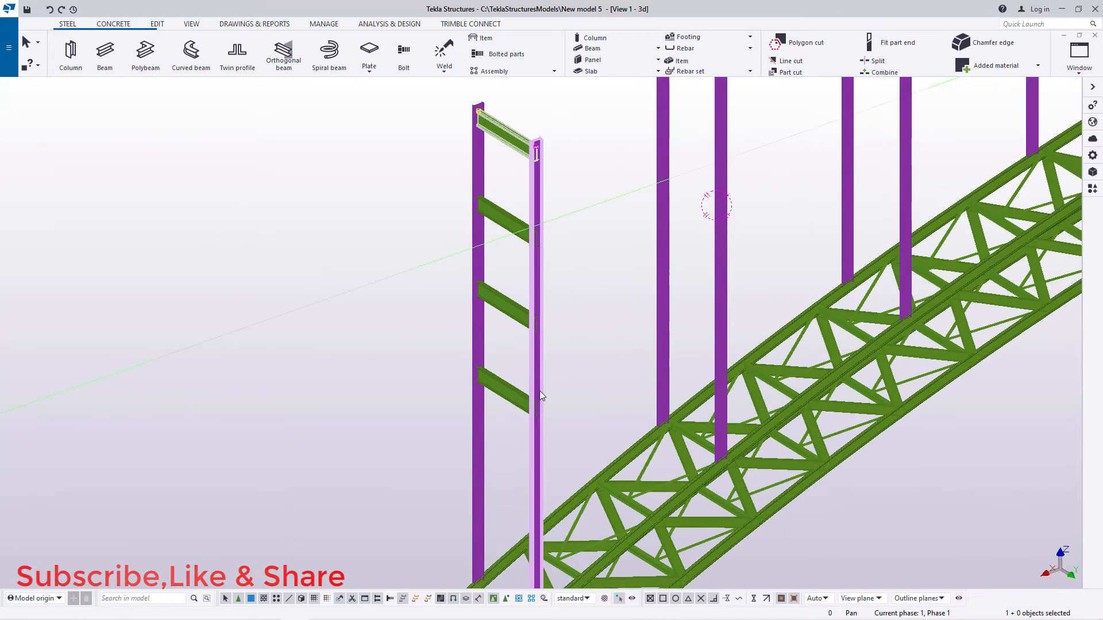
{"action": "scroll", "coordinate": [492, 439], "scroll_direction": "down", "scroll_amount": 5}
{"action": "scroll", "coordinate": [514, 412], "scroll_direction": "up", "scroll_amount": 2}
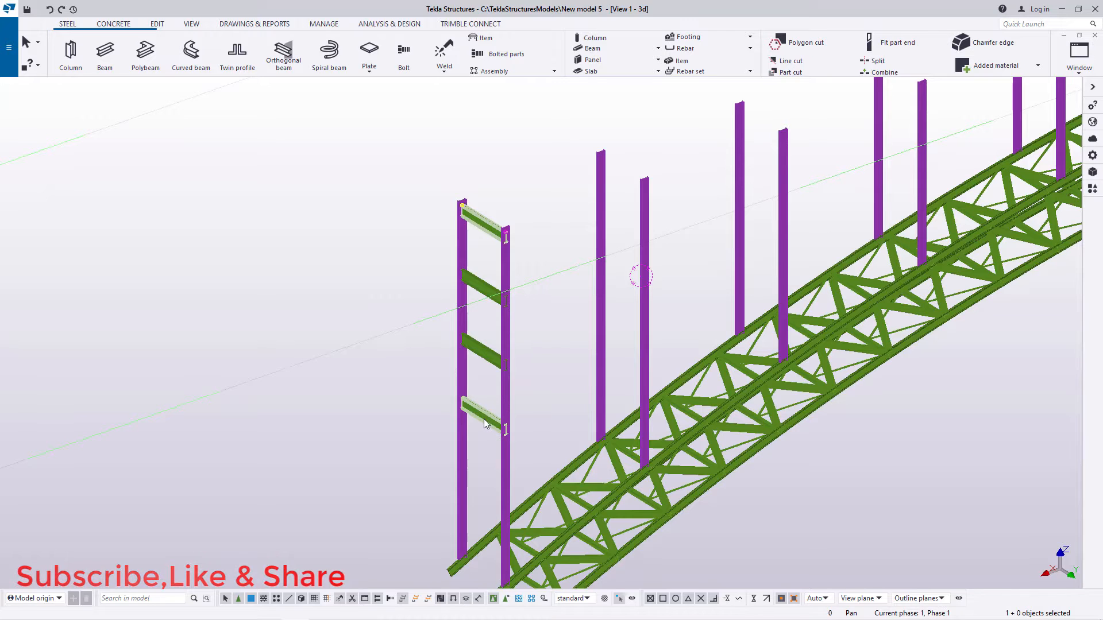
{"action": "scroll", "coordinate": [479, 289], "scroll_direction": "up", "scroll_amount": 2}
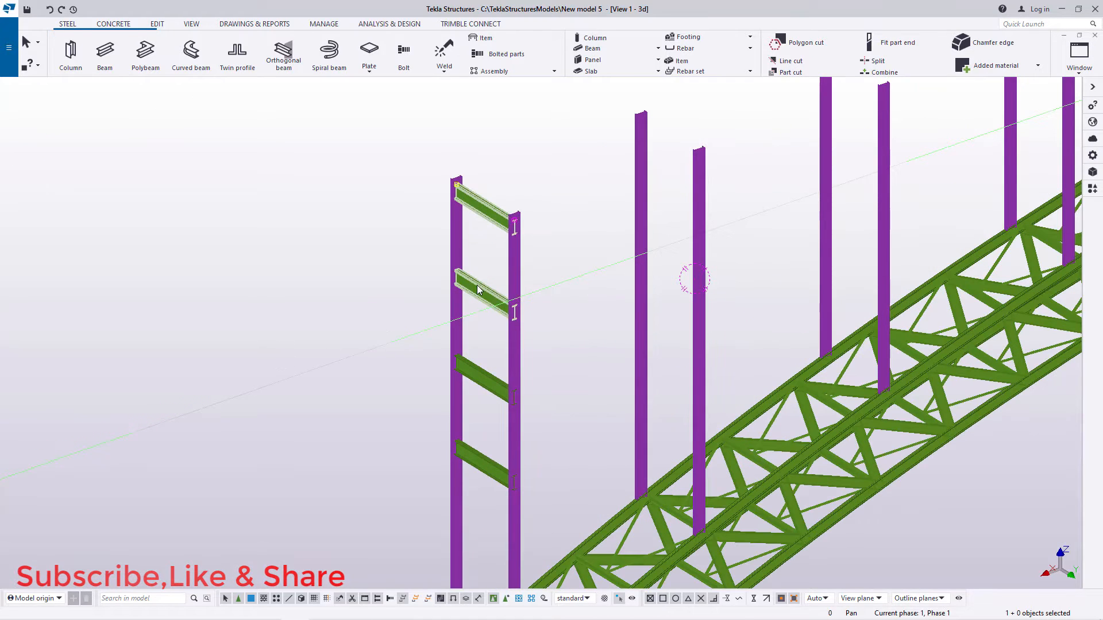
Step: Select the three upper cross beams between the first pair of columns
{"action": "left_click", "coordinate": [478, 289], "text": "ctrl"}
{"action": "left_click", "coordinate": [484, 377], "text": "ctrl"}
{"action": "right_click", "coordinate": [521, 152]}
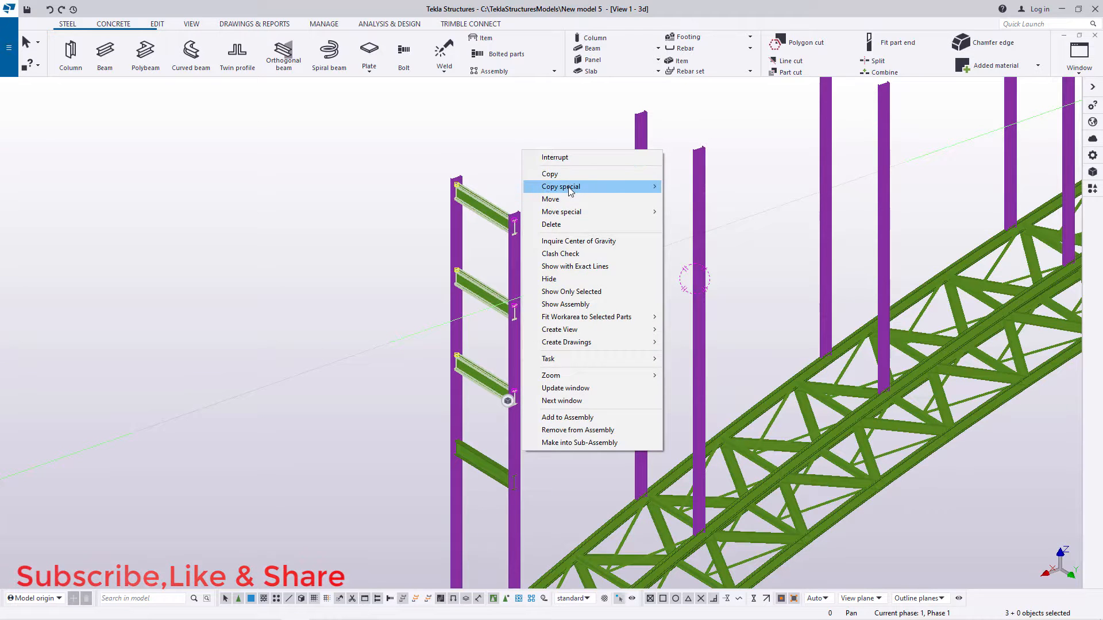
{"action": "mouse_move", "coordinate": [568, 189]}
{"action": "left_click", "coordinate": [683, 187]}
{"action": "scroll", "coordinate": [401, 377], "scroll_direction": "down", "scroll_amount": 8}
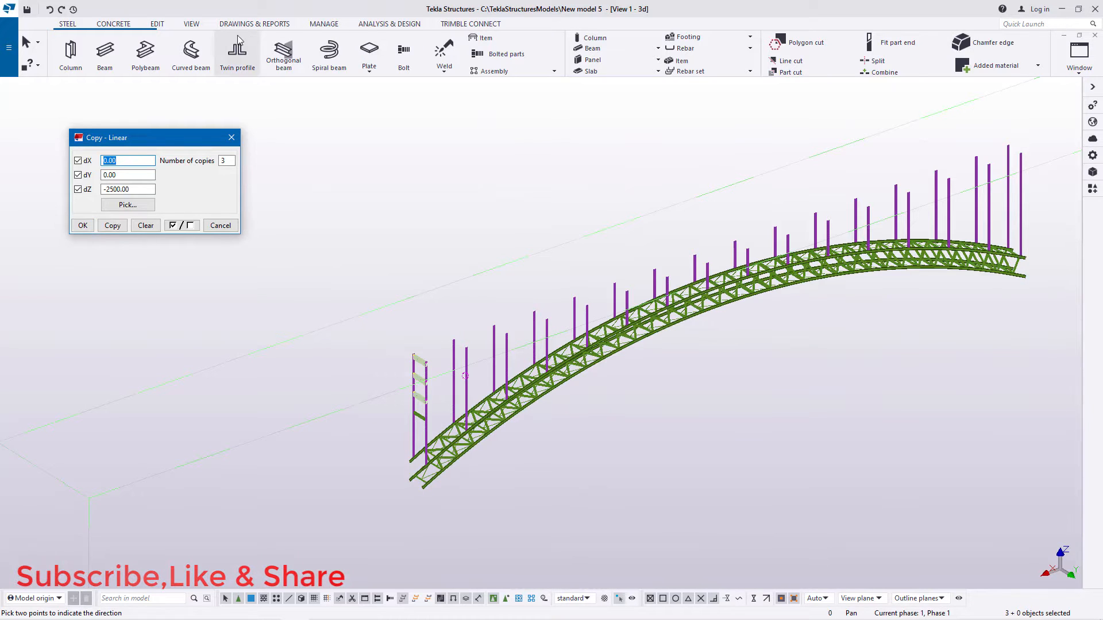
{"action": "left_click", "coordinate": [192, 24]}
{"action": "left_click", "coordinate": [472, 59]}
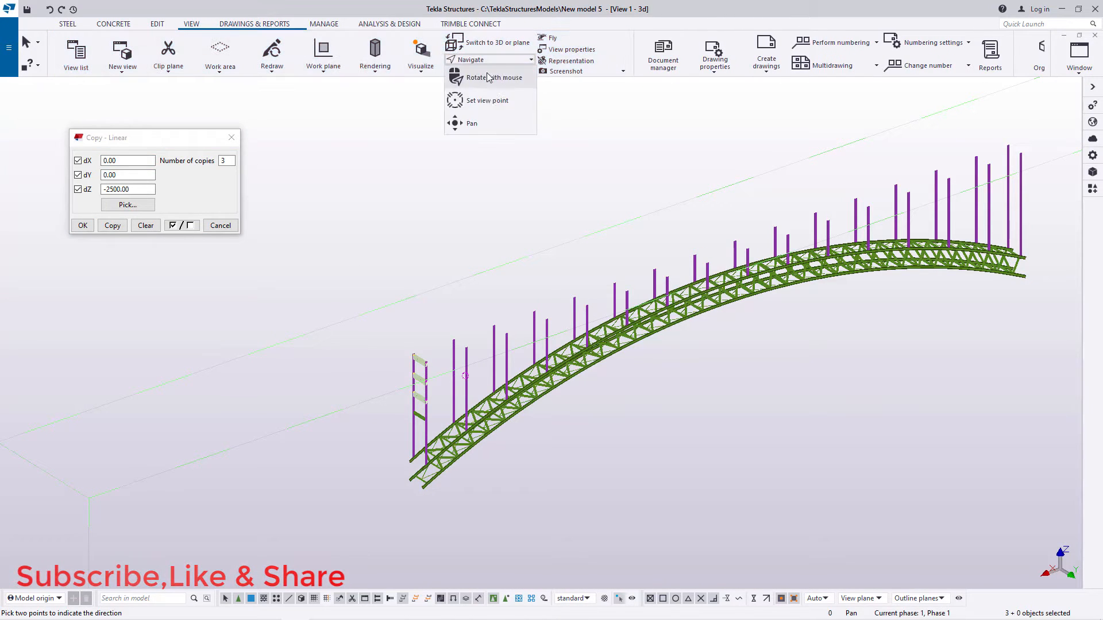
{"action": "left_click", "coordinate": [470, 123]}
{"action": "left_click_drag", "start_coordinate": [582, 349], "coordinate": [542, 339]}
{"action": "middle_click_drag", "start_coordinate": [542, 339], "coordinate": [511, 316], "text": "ctrl"}
{"action": "scroll", "coordinate": [494, 324], "scroll_direction": "down", "scroll_amount": 3}
{"action": "middle_click_drag", "start_coordinate": [565, 326], "coordinate": [654, 373], "text": "ctrl"}
{"action": "scroll", "coordinate": [439, 375], "scroll_direction": "up", "scroll_amount": 6}
{"action": "scroll", "coordinate": [439, 375], "scroll_direction": "up", "scroll_amount": 2}
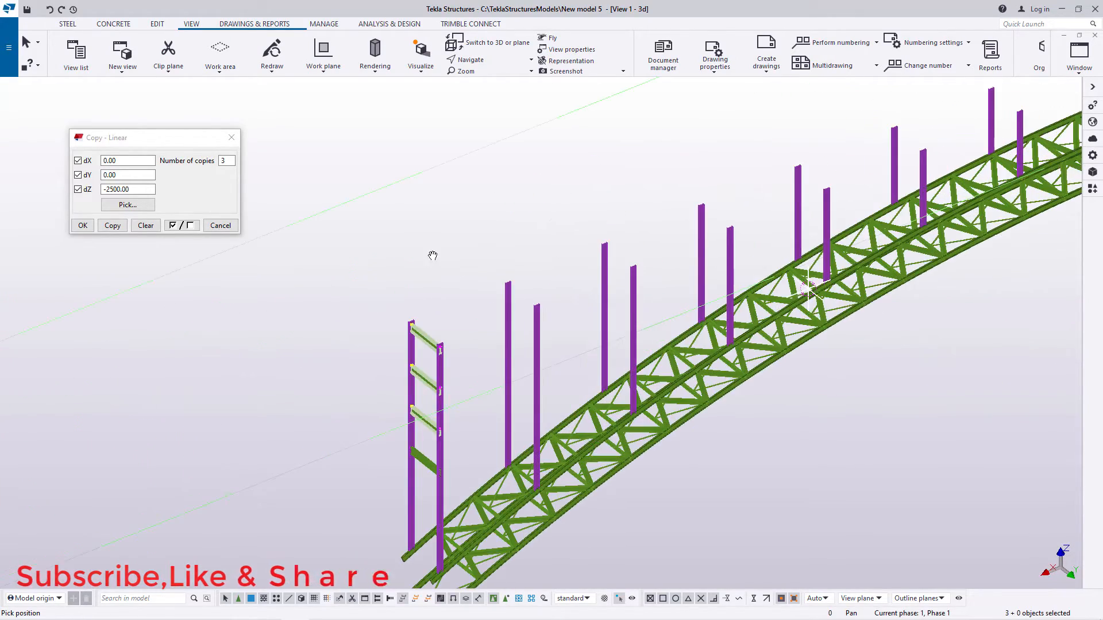
{"action": "right_click", "coordinate": [399, 204]}
{"action": "left_click", "coordinate": [419, 208]}
{"action": "right_click", "coordinate": [311, 160]}
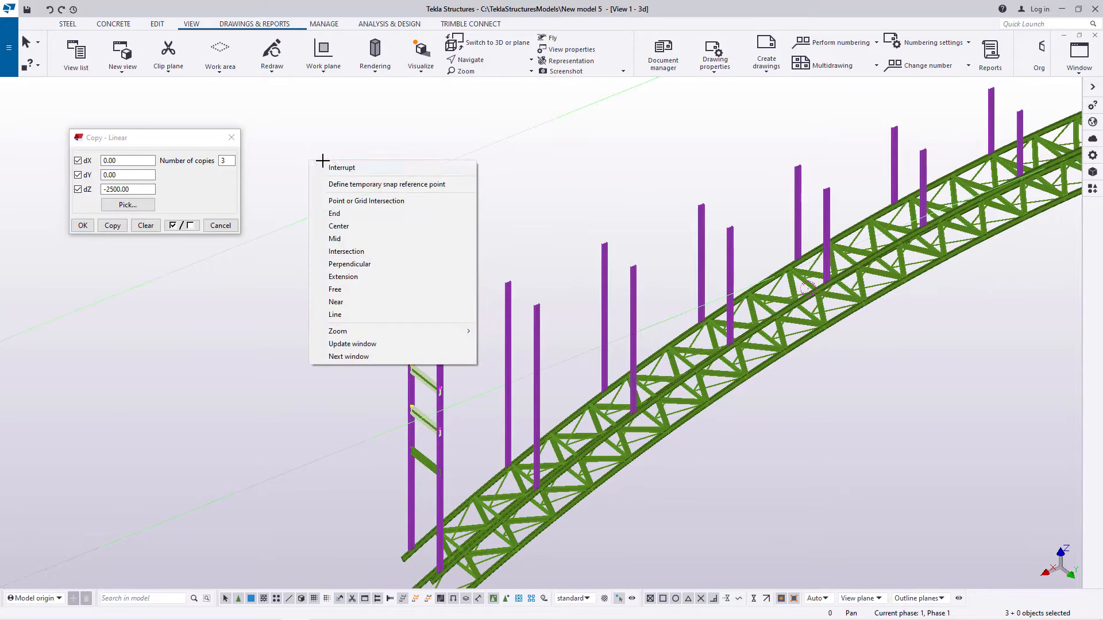
{"action": "left_click", "coordinate": [341, 167]}
{"action": "left_click", "coordinate": [231, 139]}
Step: Make 14 linear copies of the three selected cross beams with dX -6000, dY 0 and dZ 0
{"action": "right_click", "coordinate": [314, 135]}
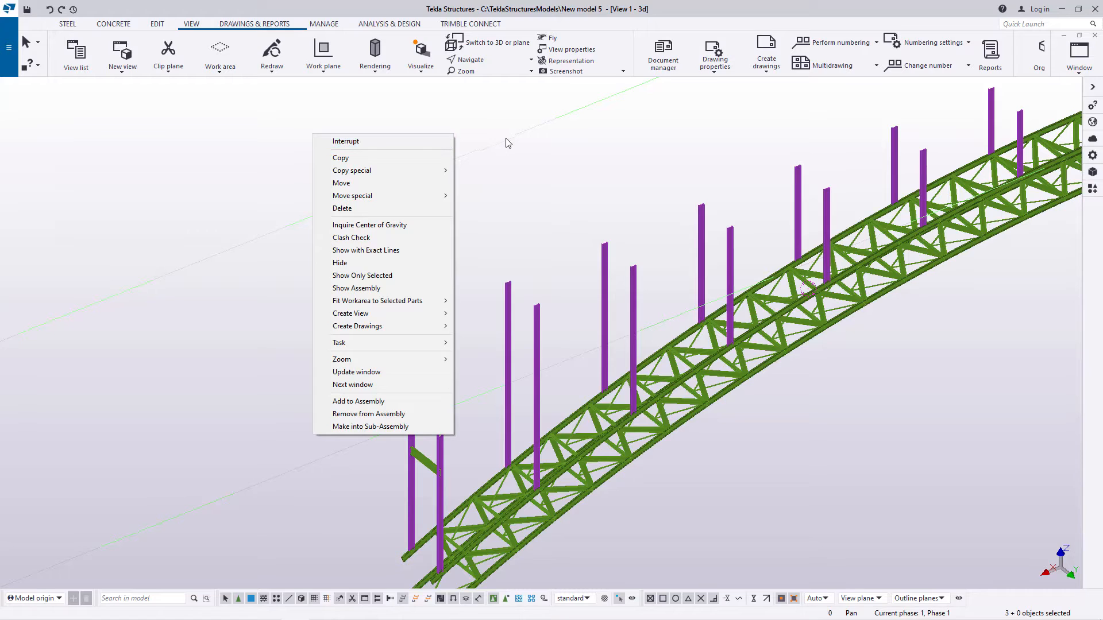
{"action": "left_click", "coordinate": [408, 144]}
{"action": "scroll", "coordinate": [437, 386], "scroll_direction": "up", "scroll_amount": 2}
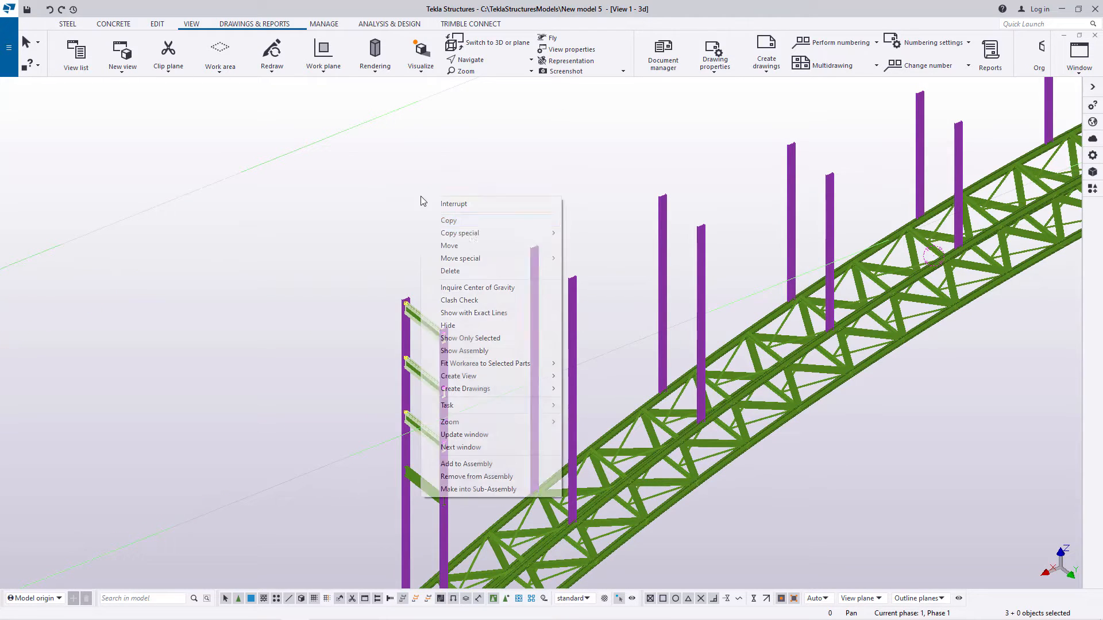
{"action": "right_click", "coordinate": [463, 242]}
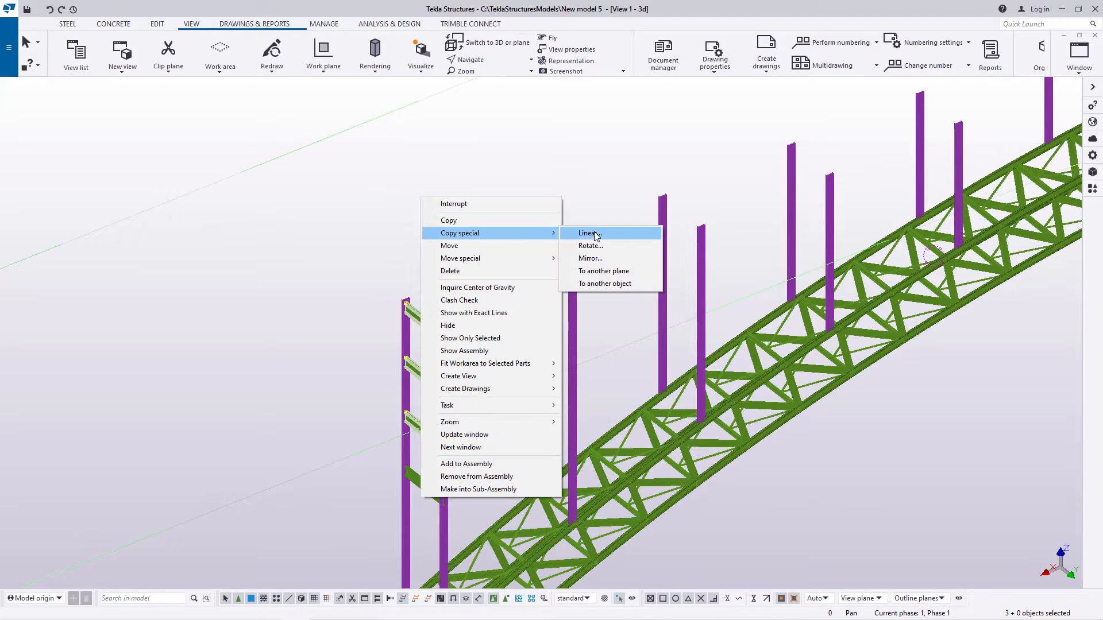
{"action": "left_click", "coordinate": [595, 233]}
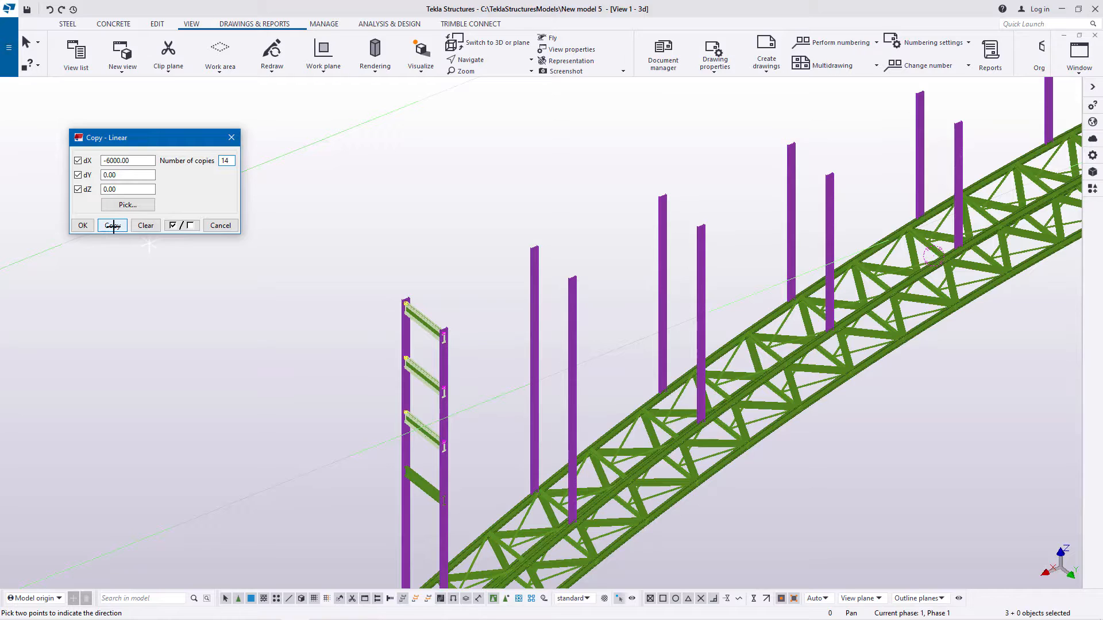
{"action": "left_click", "coordinate": [82, 227]}
{"action": "right_click", "coordinate": [296, 170]}
{"action": "left_click", "coordinate": [322, 181]}
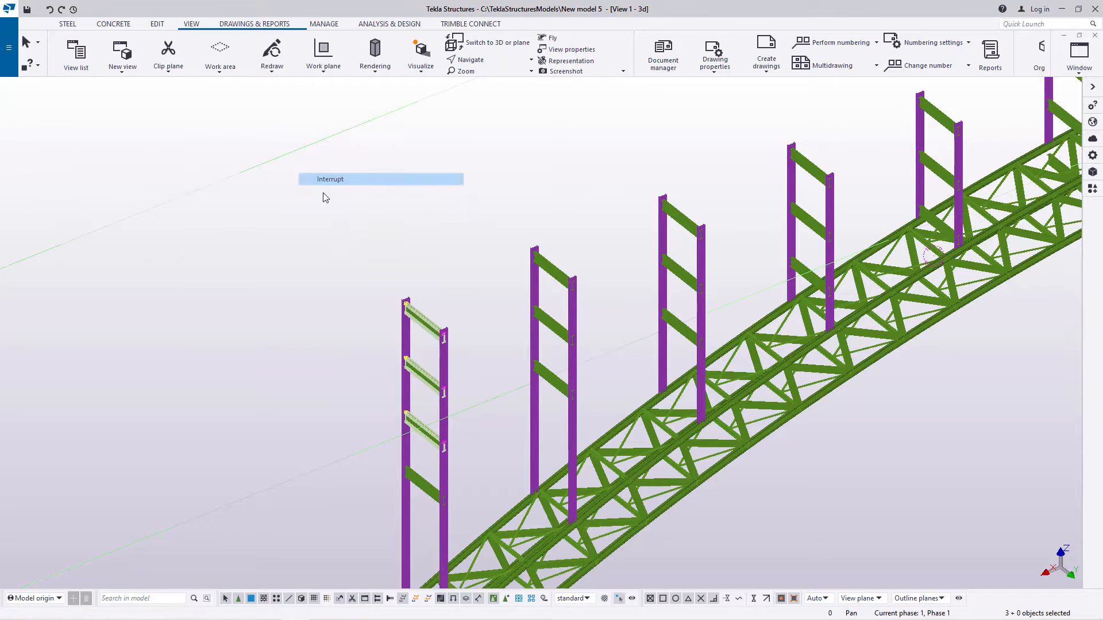
Step: Copy the second-to-last column pair's three cross beams to the last pair, using the web midpoints at the column tops as origin and destination
{"action": "scroll", "coordinate": [263, 310], "scroll_direction": "down", "scroll_amount": 5}
{"action": "scroll", "coordinate": [866, 184], "scroll_direction": "up", "scroll_amount": 5}
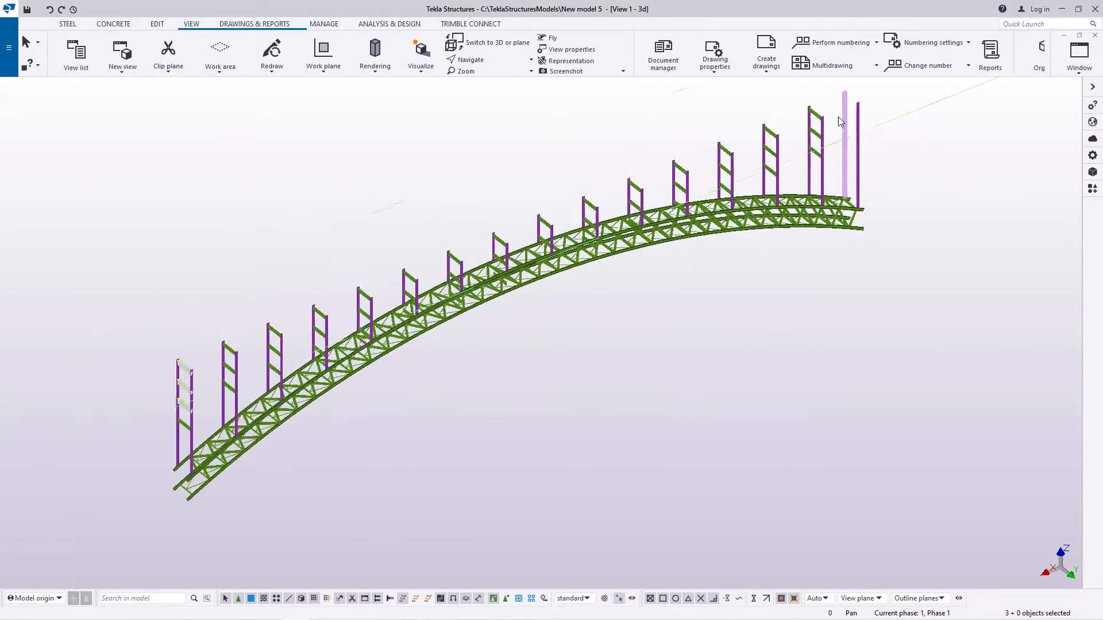
{"action": "scroll", "coordinate": [804, 132], "scroll_direction": "up", "scroll_amount": 2}
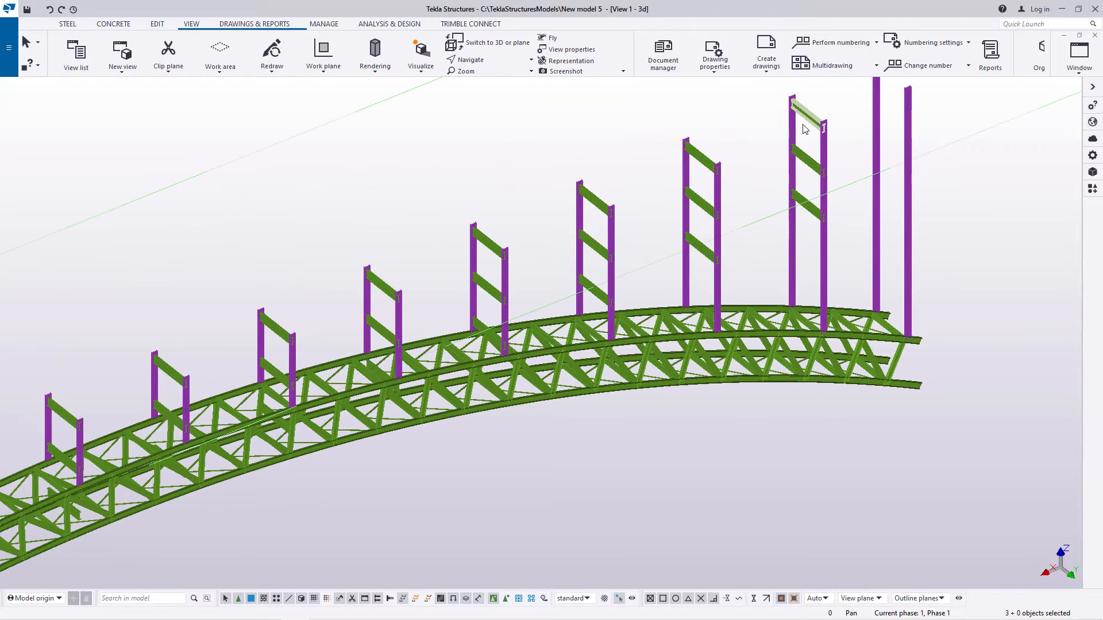
{"action": "scroll", "coordinate": [769, 165], "scroll_direction": "up", "scroll_amount": 5}
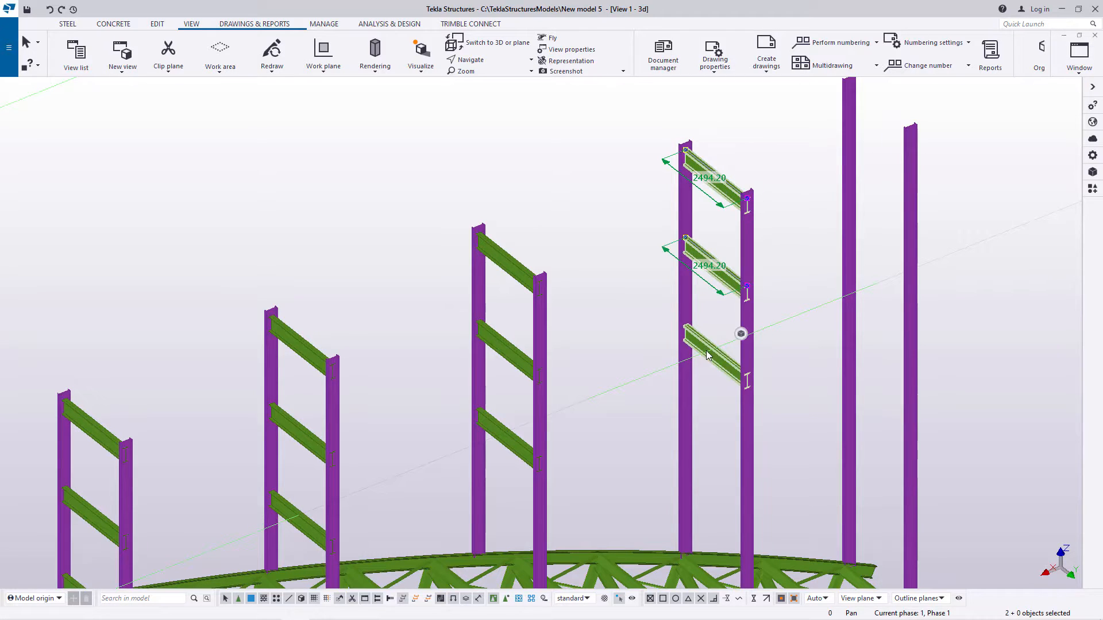
{"action": "right_click", "coordinate": [798, 135]}
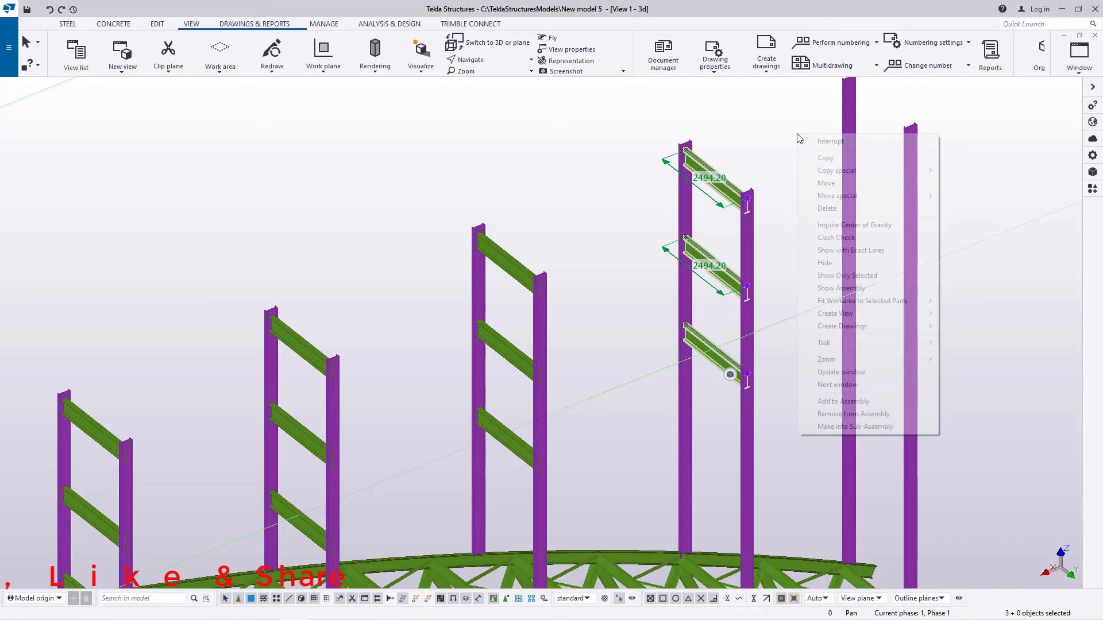
{"action": "left_click", "coordinate": [826, 158]}
{"action": "scroll", "coordinate": [747, 187], "scroll_direction": "up", "scroll_amount": 8}
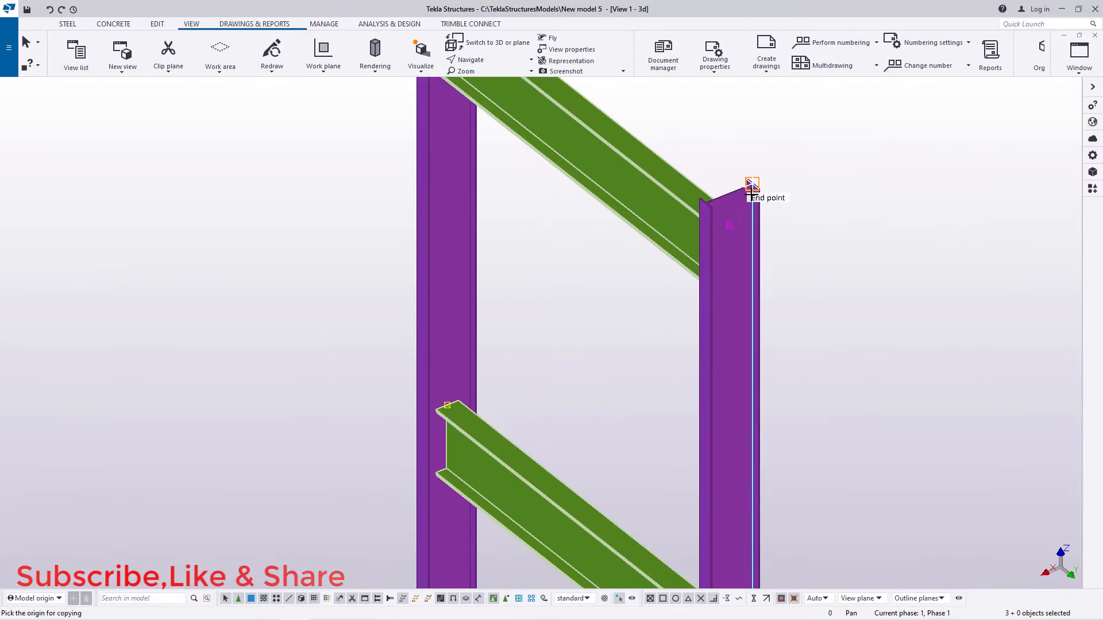
{"action": "scroll", "coordinate": [725, 189], "scroll_direction": "up", "scroll_amount": 6}
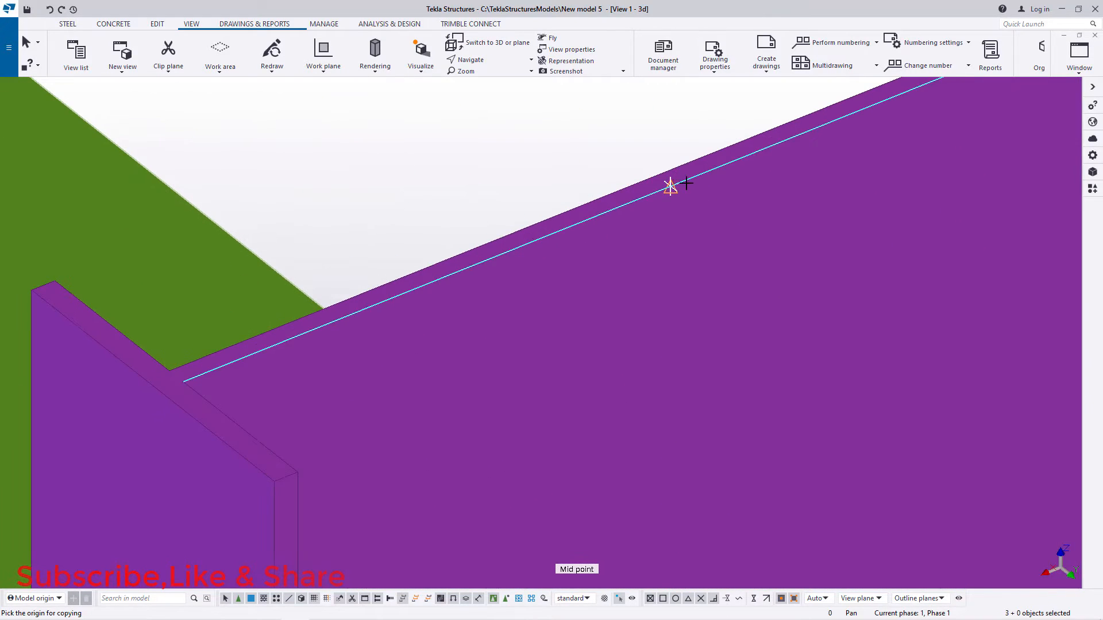
{"action": "scroll", "coordinate": [561, 296], "scroll_direction": "down", "scroll_amount": 10}
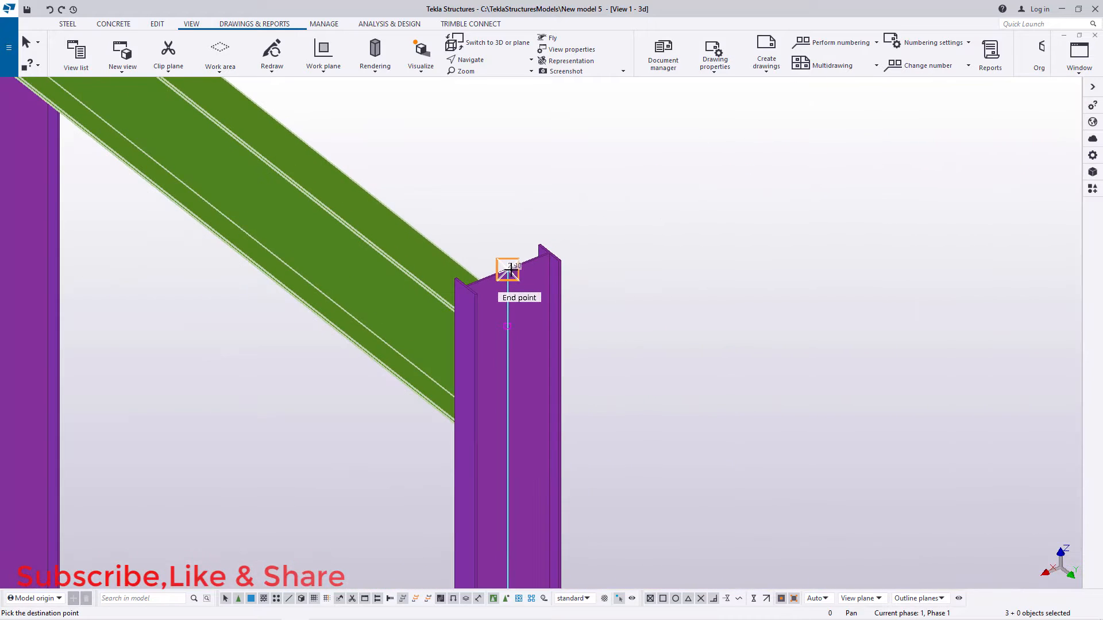
{"action": "scroll", "coordinate": [844, 141], "scroll_direction": "up", "scroll_amount": 8}
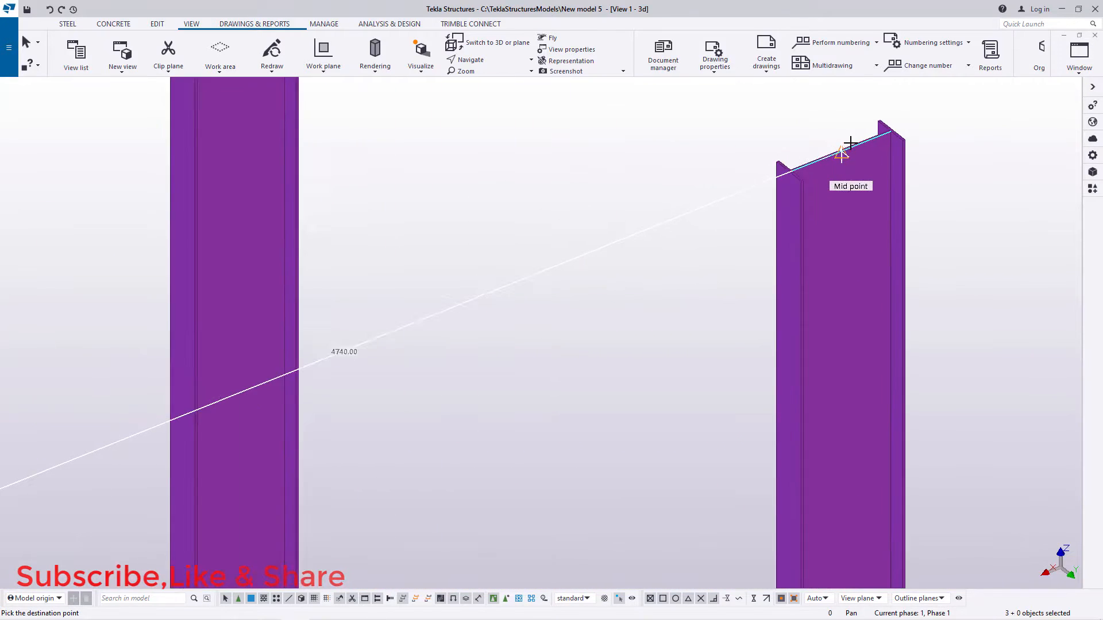
{"action": "scroll", "coordinate": [804, 230], "scroll_direction": "down", "scroll_amount": 4}
{"action": "scroll", "coordinate": [798, 206], "scroll_direction": "down", "scroll_amount": 5}
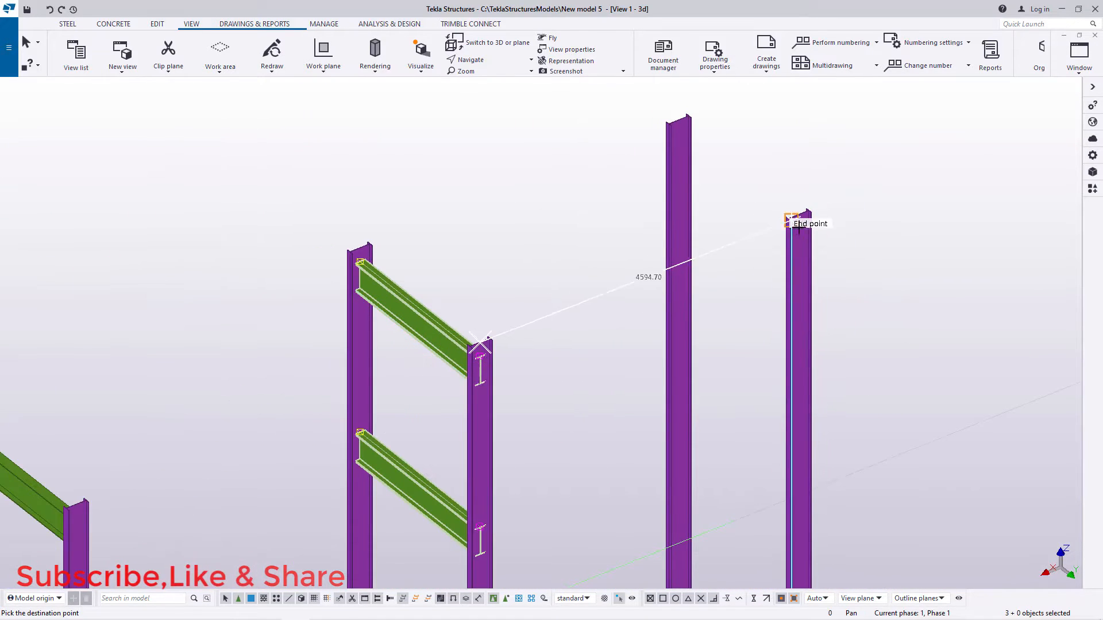
{"action": "scroll", "coordinate": [805, 223], "scroll_direction": "up", "scroll_amount": 6}
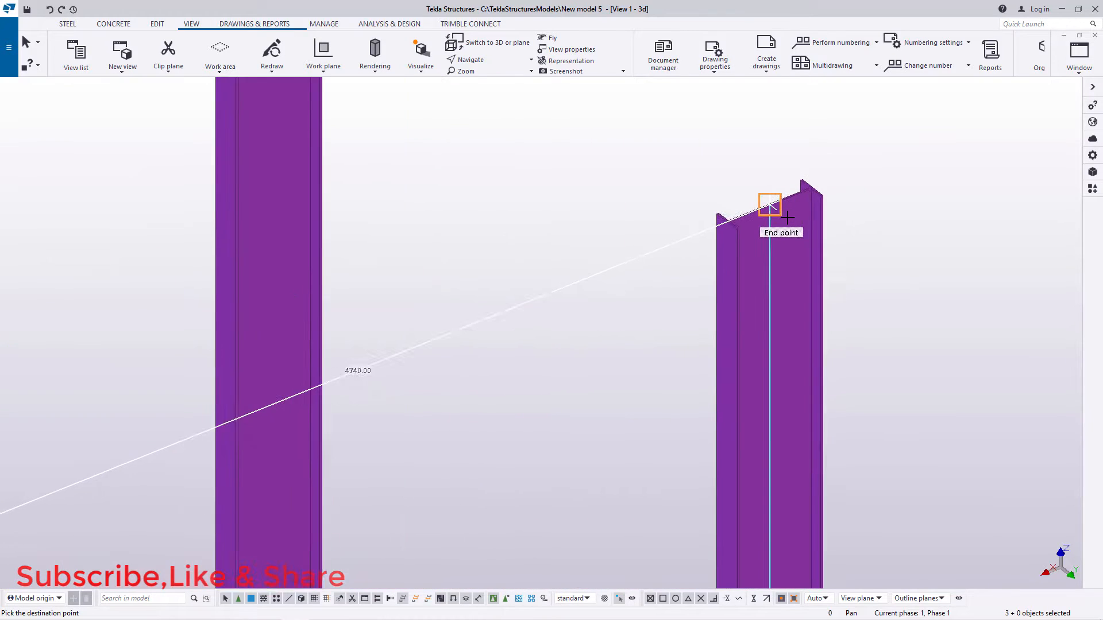
{"action": "scroll", "coordinate": [804, 217], "scroll_direction": "down", "scroll_amount": 5}
{"action": "scroll", "coordinate": [721, 244], "scroll_direction": "up", "scroll_amount": 8}
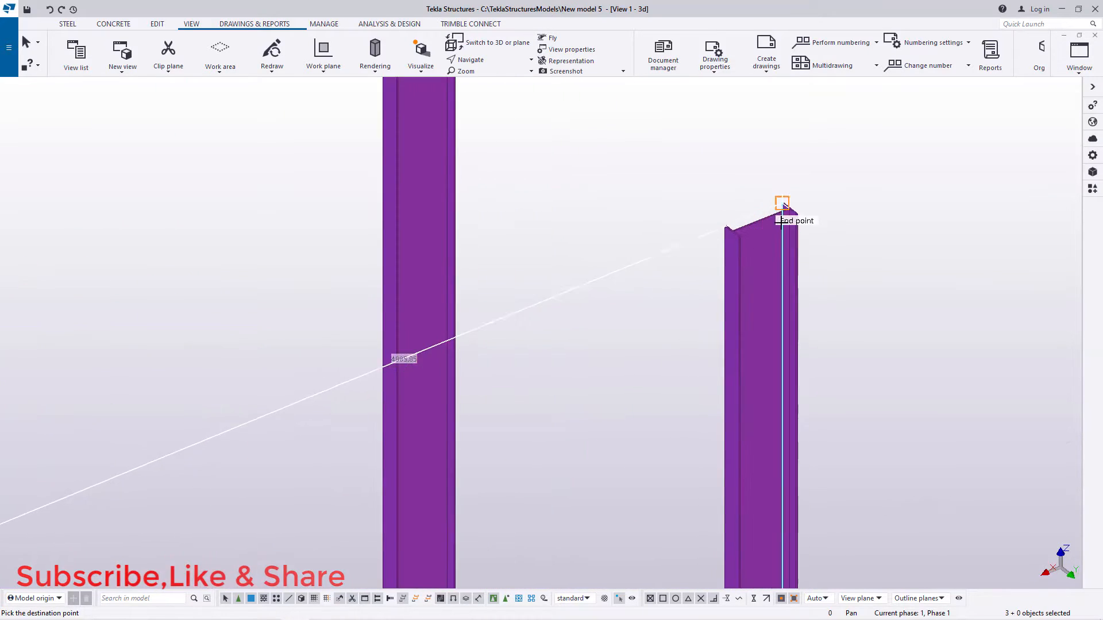
{"action": "scroll", "coordinate": [753, 224], "scroll_direction": "up", "scroll_amount": 5}
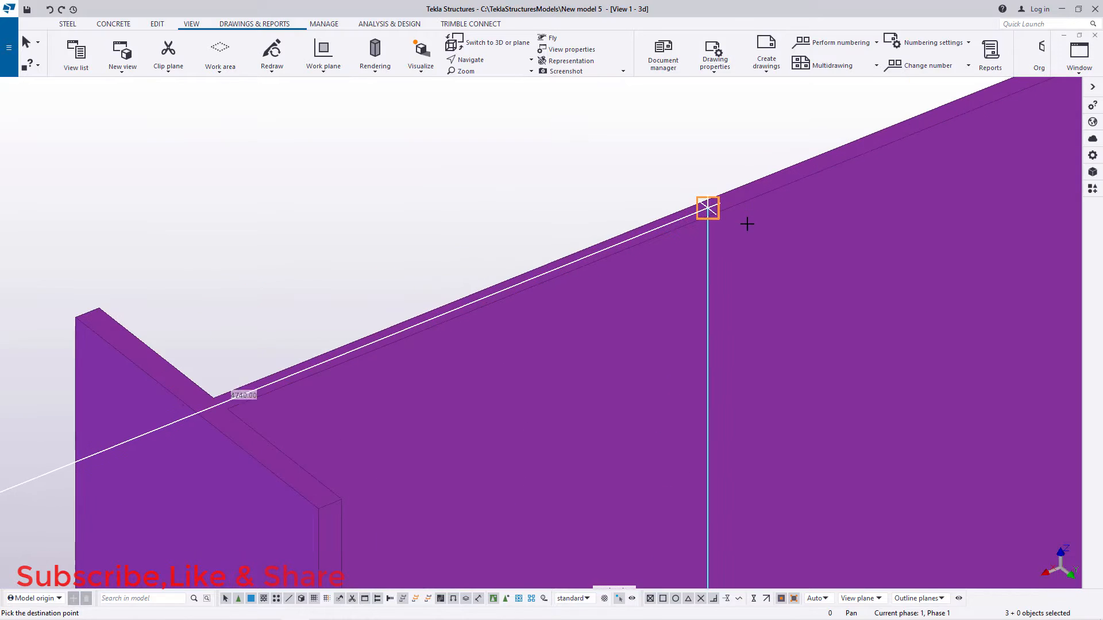
{"action": "right_click", "coordinate": [720, 222]}
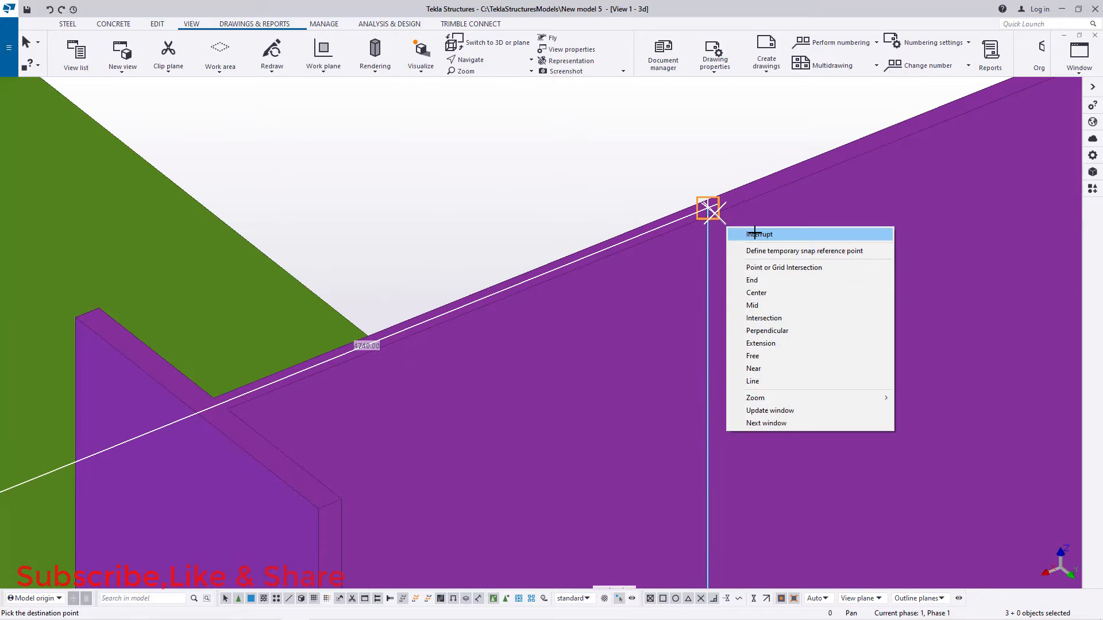
{"action": "left_click", "coordinate": [755, 233]}
Step: Delete the lowest cross beam at the first column pair where it falls below the truss's top chords
{"action": "scroll", "coordinate": [752, 227], "scroll_direction": "down", "scroll_amount": 3}
{"action": "scroll", "coordinate": [749, 220], "scroll_direction": "down", "scroll_amount": 12}
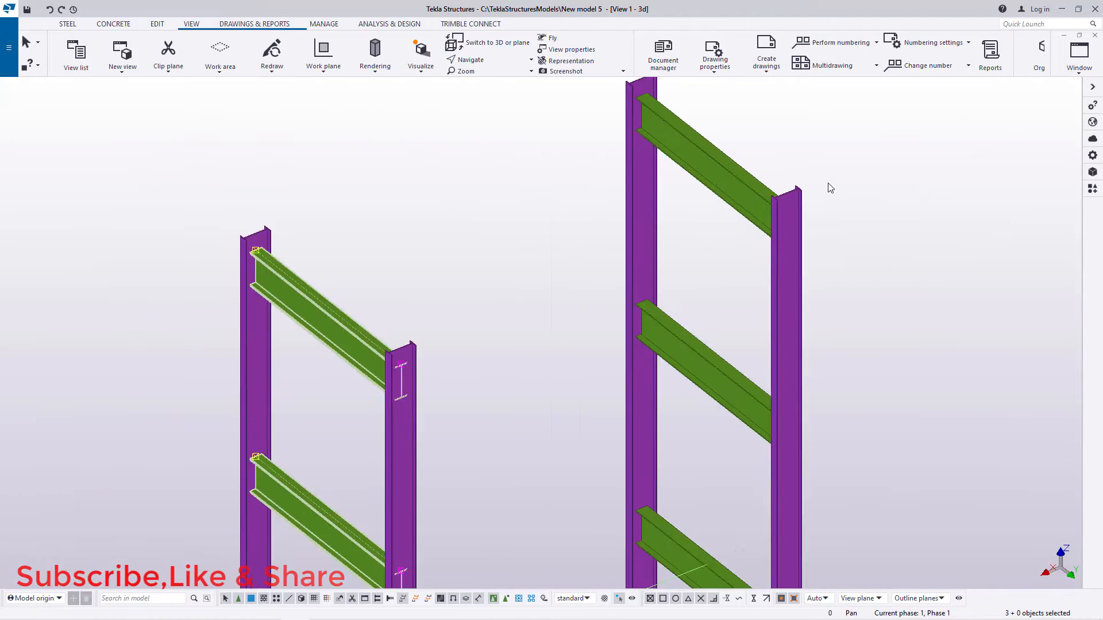
{"action": "scroll", "coordinate": [851, 185], "scroll_direction": "down", "scroll_amount": 2}
{"action": "scroll", "coordinate": [545, 370], "scroll_direction": "up", "scroll_amount": 8}
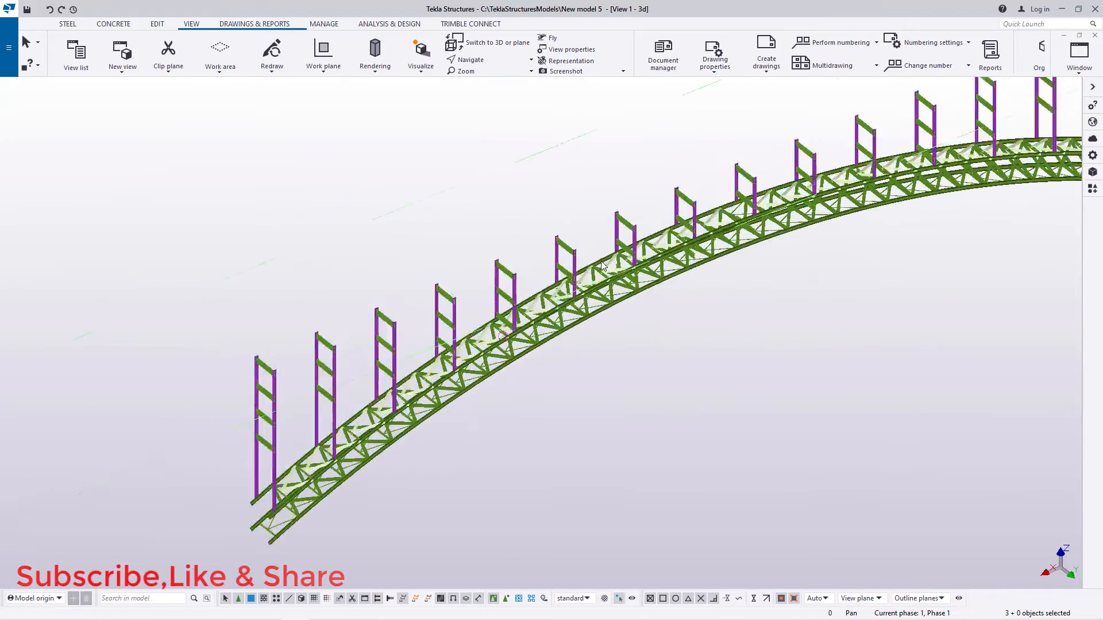
{"action": "scroll", "coordinate": [505, 304], "scroll_direction": "up", "scroll_amount": 3}
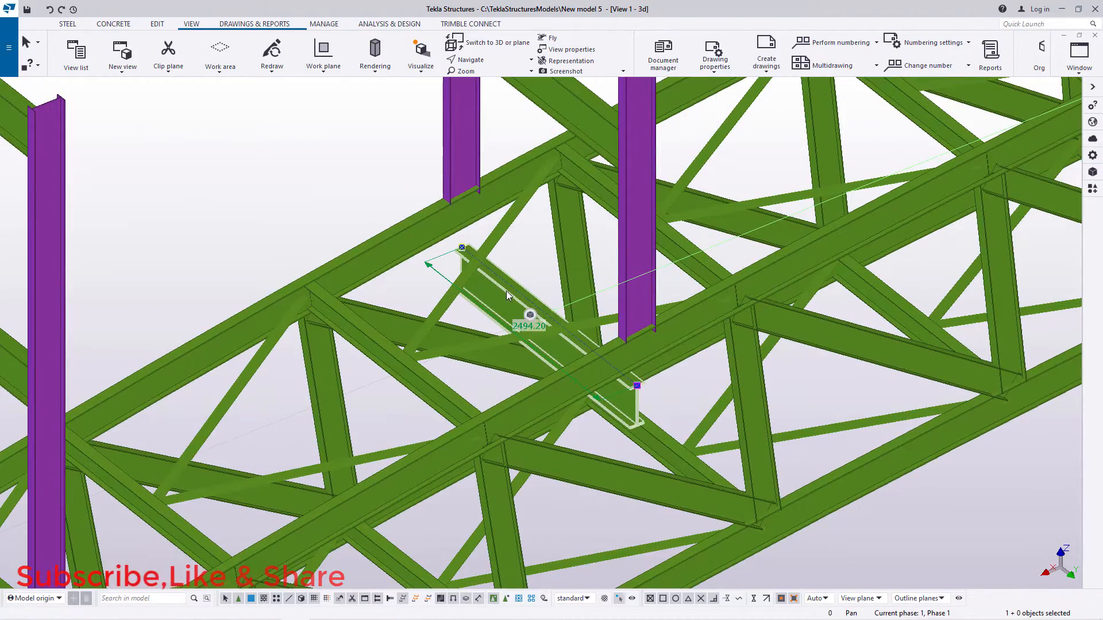
{"action": "key", "text": "Escape"}
Step: Delete the lowest cross beam sitting inside the truss at the next column pair up the arch
{"action": "scroll", "coordinate": [506, 293], "scroll_direction": "down", "scroll_amount": 8}
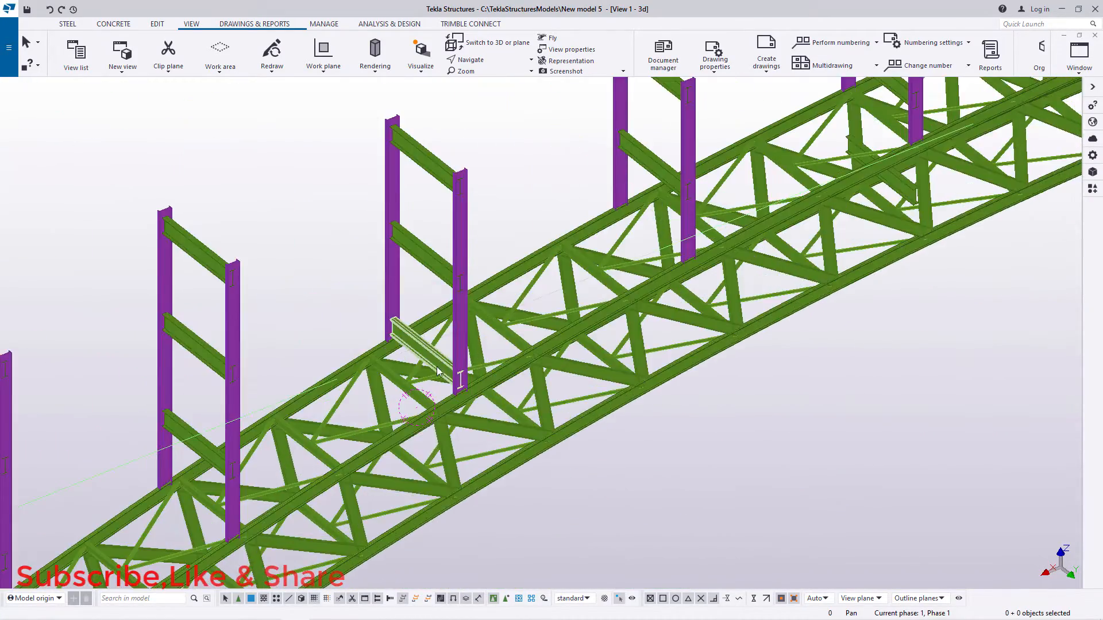
{"action": "scroll", "coordinate": [438, 370], "scroll_direction": "up", "scroll_amount": 5}
{"action": "scroll", "coordinate": [671, 314], "scroll_direction": "down", "scroll_amount": 3}
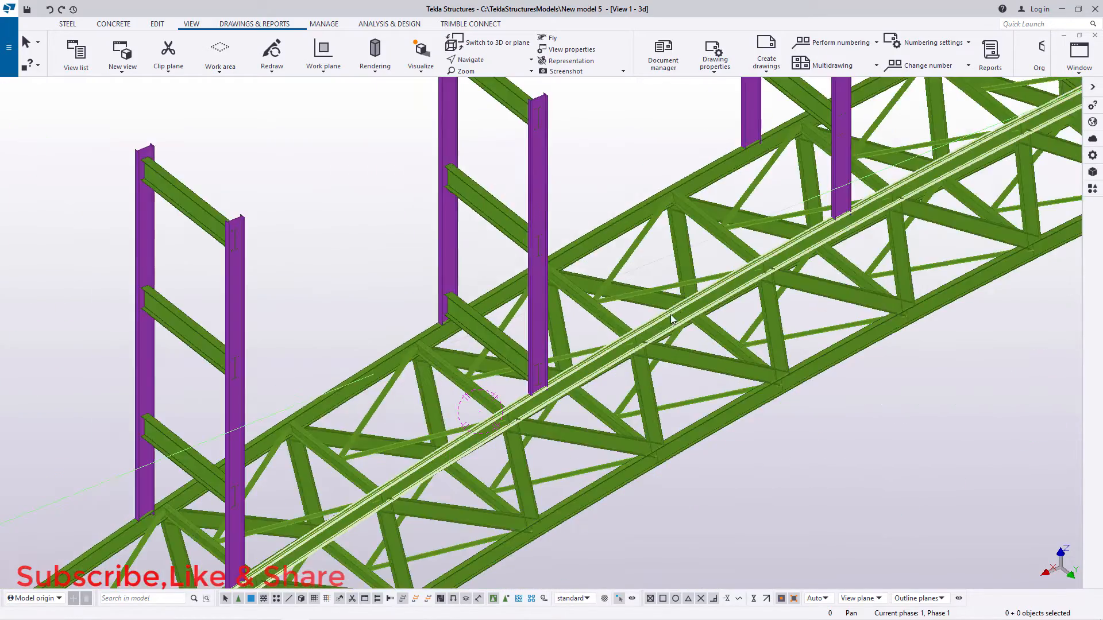
{"action": "scroll", "coordinate": [671, 315], "scroll_direction": "down", "scroll_amount": 4}
{"action": "scroll", "coordinate": [519, 381], "scroll_direction": "up", "scroll_amount": 4}
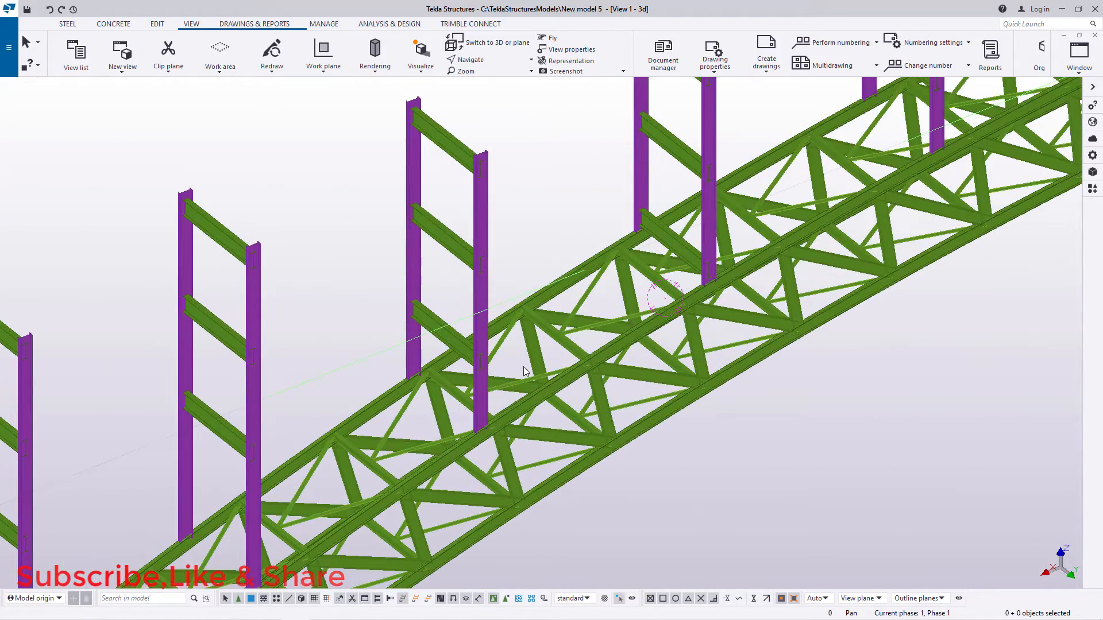
{"action": "scroll", "coordinate": [522, 367], "scroll_direction": "down", "scroll_amount": 4}
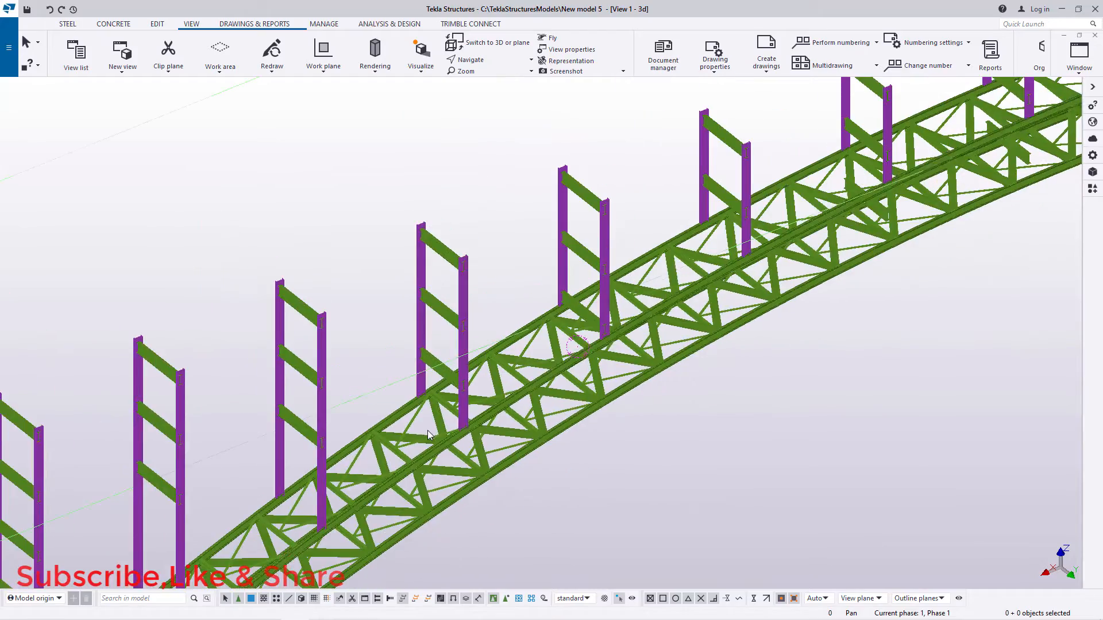
{"action": "scroll", "coordinate": [879, 144], "scroll_direction": "up", "scroll_amount": 5}
{"action": "scroll", "coordinate": [878, 298], "scroll_direction": "up", "scroll_amount": 1}
{"action": "scroll", "coordinate": [909, 284], "scroll_direction": "up", "scroll_amount": 3}
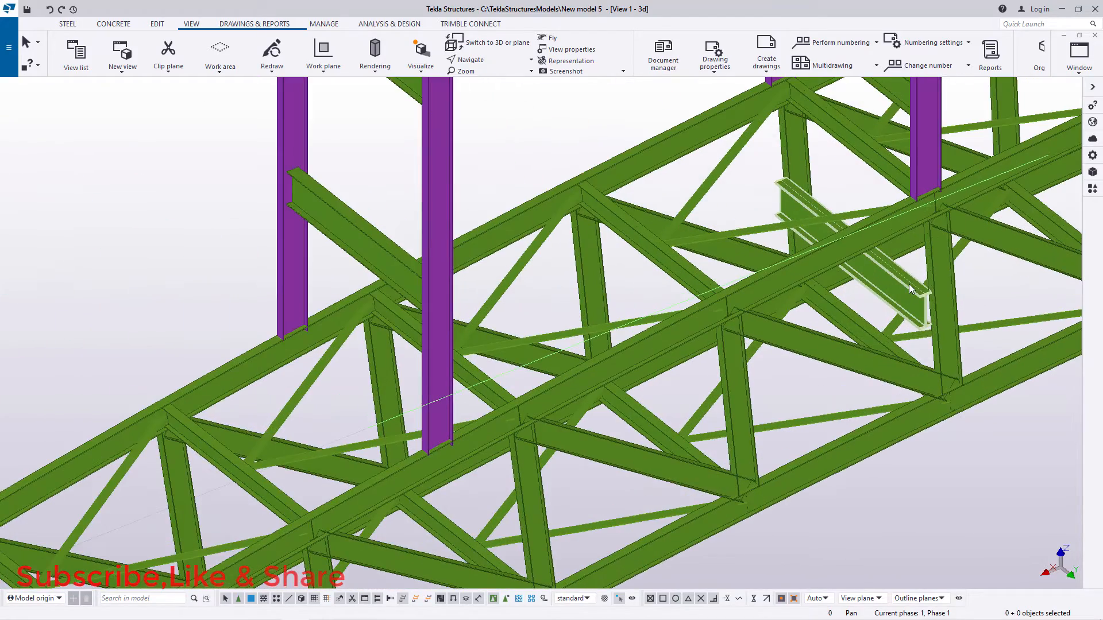
{"action": "left_click", "coordinate": [909, 286]}
{"action": "left_click", "coordinate": [684, 371]}
{"action": "scroll", "coordinate": [684, 371], "scroll_direction": "down", "scroll_amount": 5}
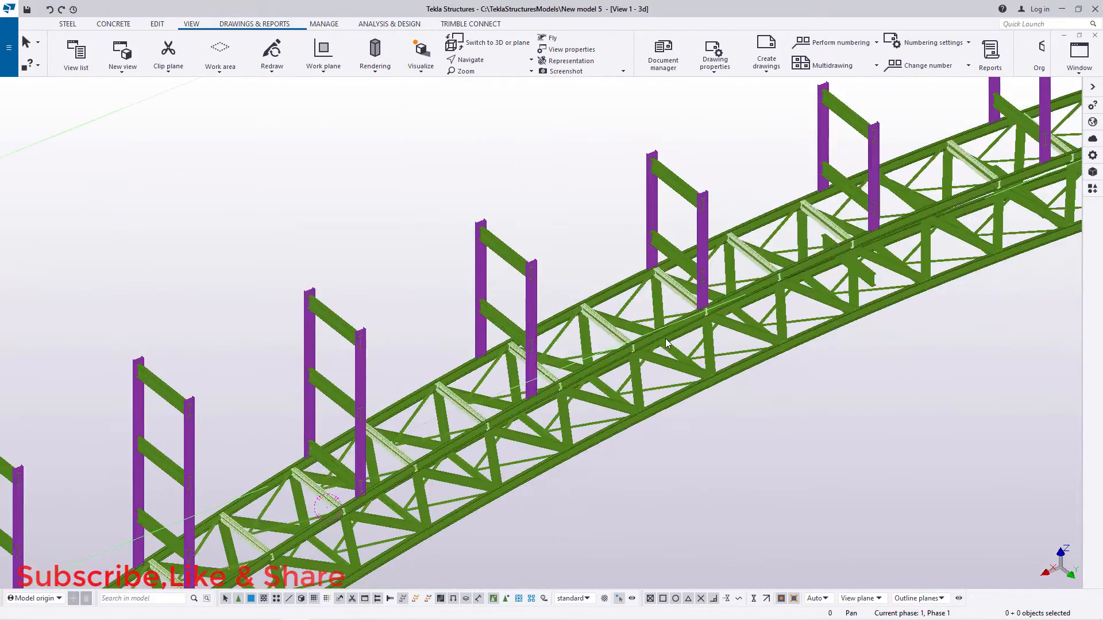
Step: Delete the lowest cross beams lying inside the truss at the remaining affected column pairs further up the arch
{"action": "scroll", "coordinate": [999, 185], "scroll_direction": "up", "scroll_amount": 4}
{"action": "left_click", "coordinate": [774, 390]}
{"action": "scroll", "coordinate": [774, 390], "scroll_direction": "down", "scroll_amount": 5}
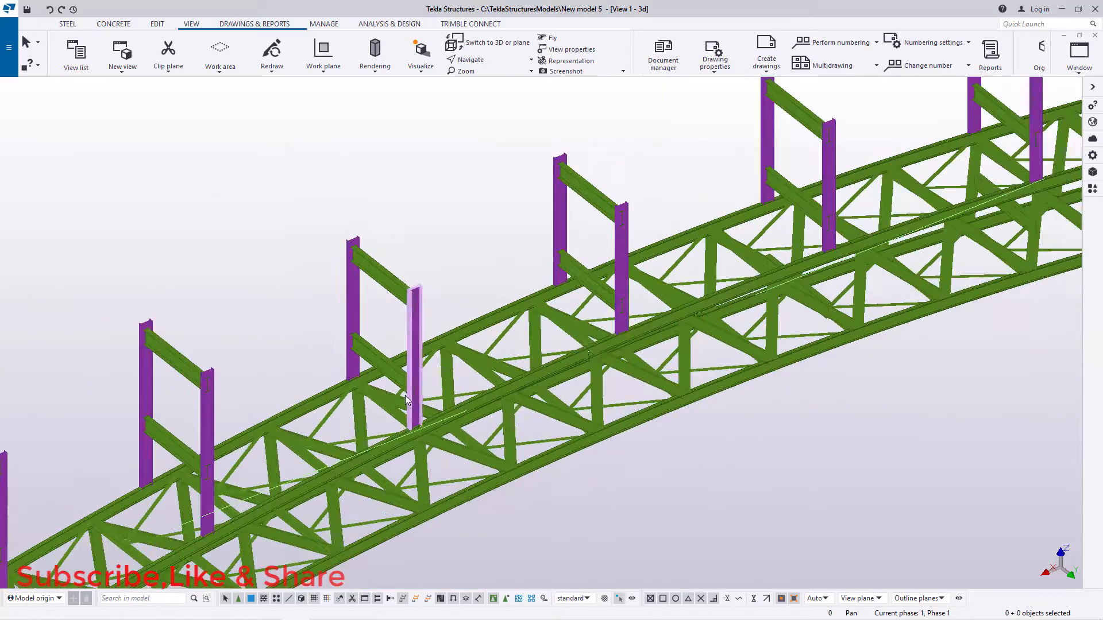
{"action": "scroll", "coordinate": [853, 302], "scroll_direction": "up", "scroll_amount": 5}
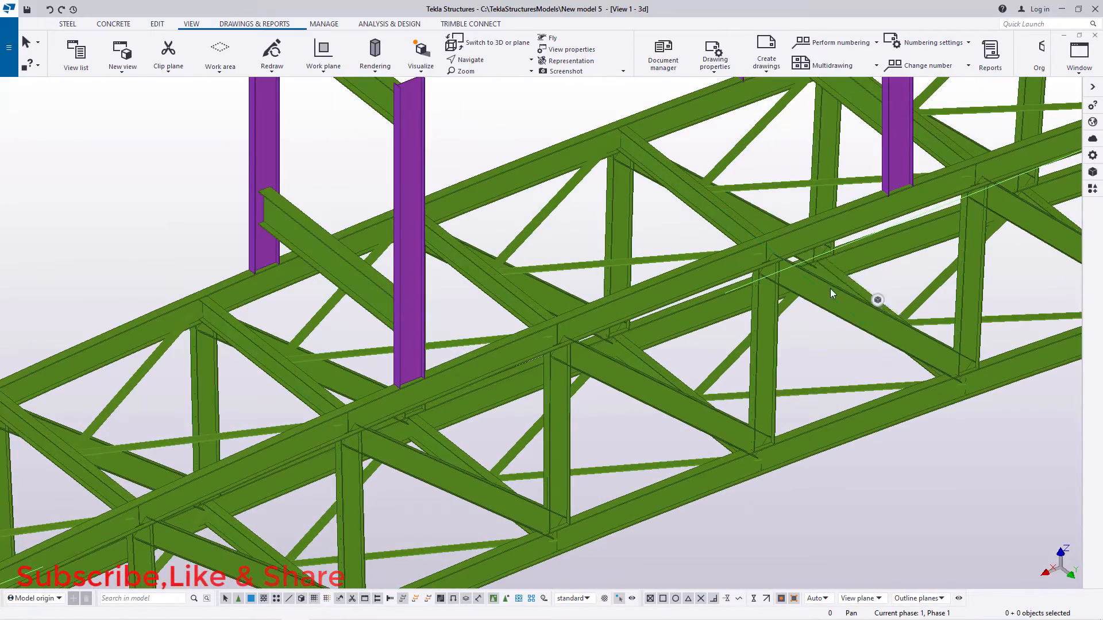
{"action": "scroll", "coordinate": [829, 288], "scroll_direction": "down", "scroll_amount": 5}
{"action": "scroll", "coordinate": [627, 315], "scroll_direction": "up", "scroll_amount": 5}
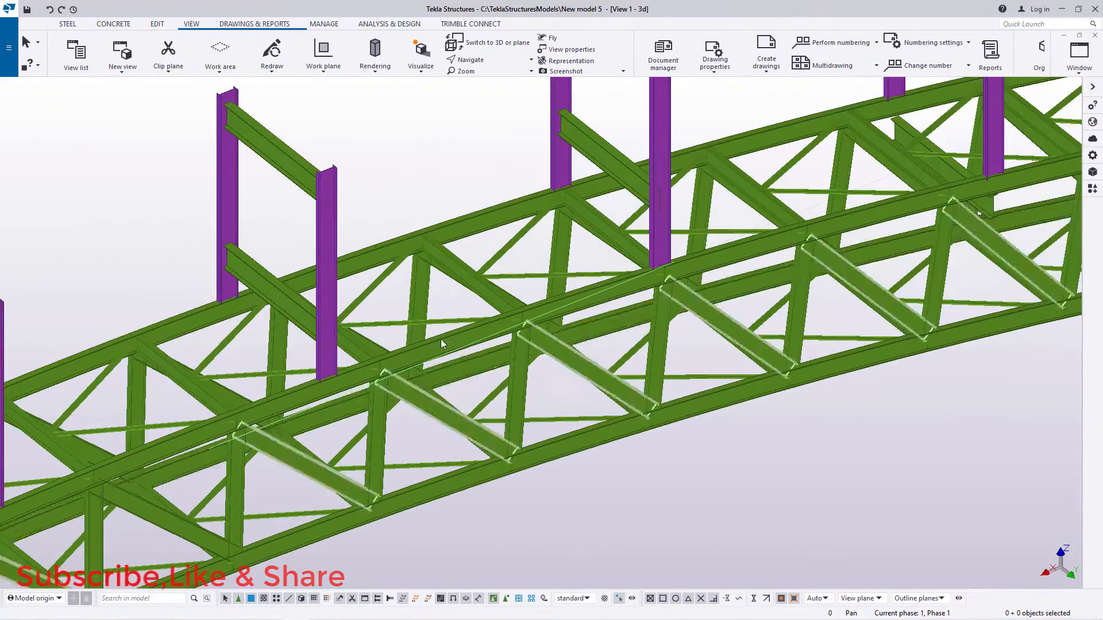
{"action": "scroll", "coordinate": [728, 246], "scroll_direction": "up", "scroll_amount": 3}
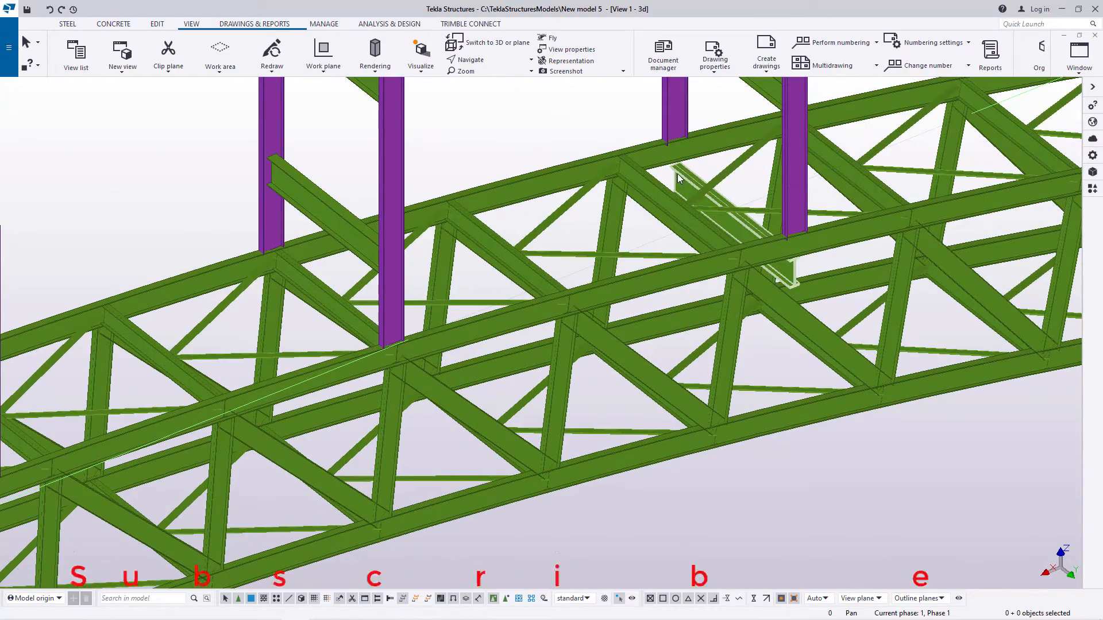
{"action": "scroll", "coordinate": [384, 311], "scroll_direction": "up", "scroll_amount": 3}
{"action": "scroll", "coordinate": [787, 145], "scroll_direction": "down", "scroll_amount": 6}
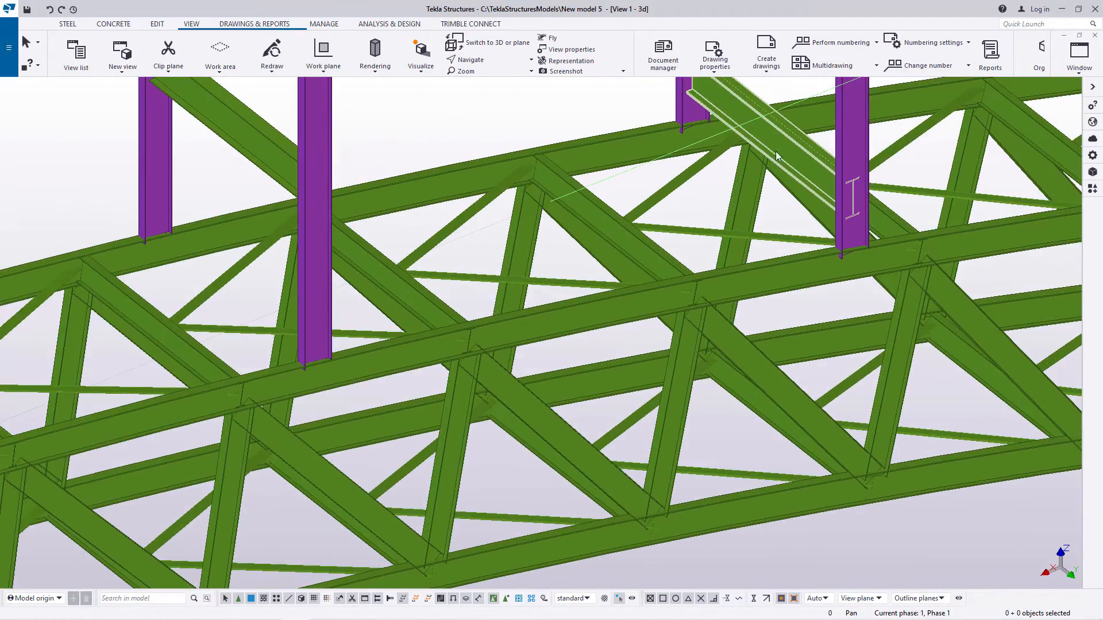
Step: Check the column pairs along the rest of the arch for cross beams still lying inside the truss
{"action": "scroll", "coordinate": [747, 287], "scroll_direction": "up", "scroll_amount": 6}
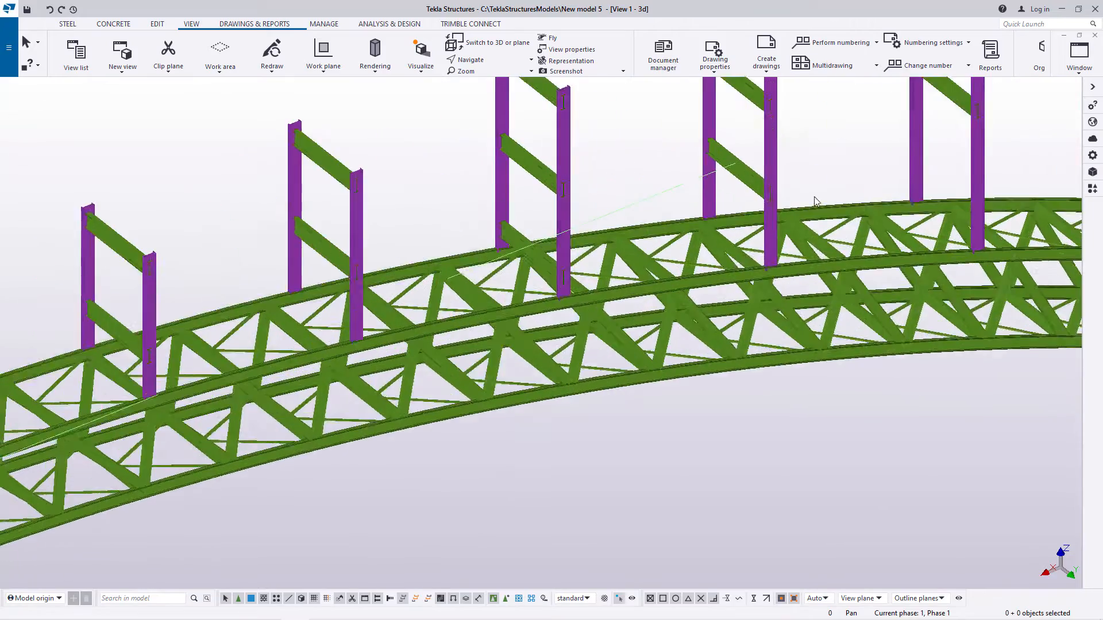
{"action": "scroll", "coordinate": [778, 332], "scroll_direction": "down", "scroll_amount": 6}
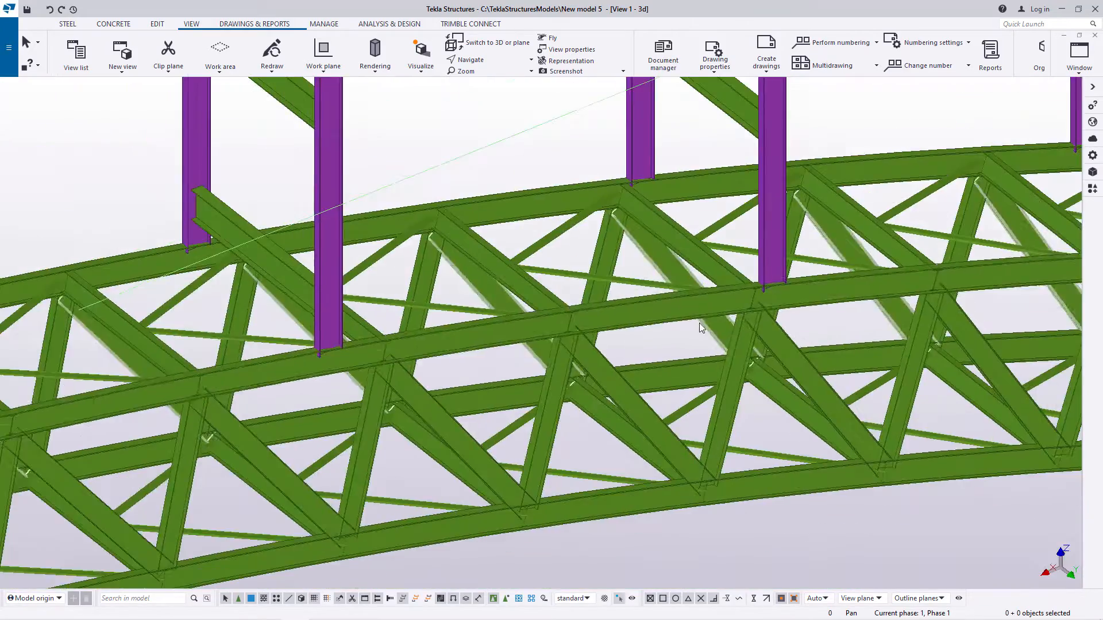
{"action": "scroll", "coordinate": [694, 261], "scroll_direction": "up", "scroll_amount": 2}
{"action": "scroll", "coordinate": [671, 304], "scroll_direction": "down", "scroll_amount": 2}
{"action": "scroll", "coordinate": [670, 304], "scroll_direction": "up", "scroll_amount": 3}
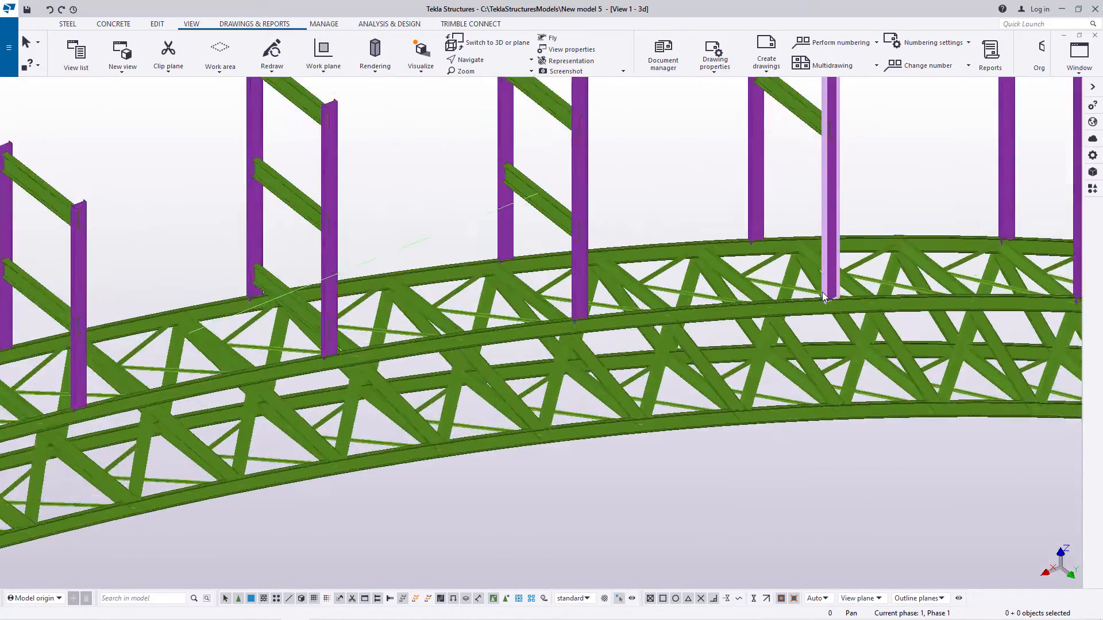
{"action": "scroll", "coordinate": [543, 394], "scroll_direction": "down", "scroll_amount": 6}
{"action": "scroll", "coordinate": [543, 394], "scroll_direction": "down", "scroll_amount": 3}
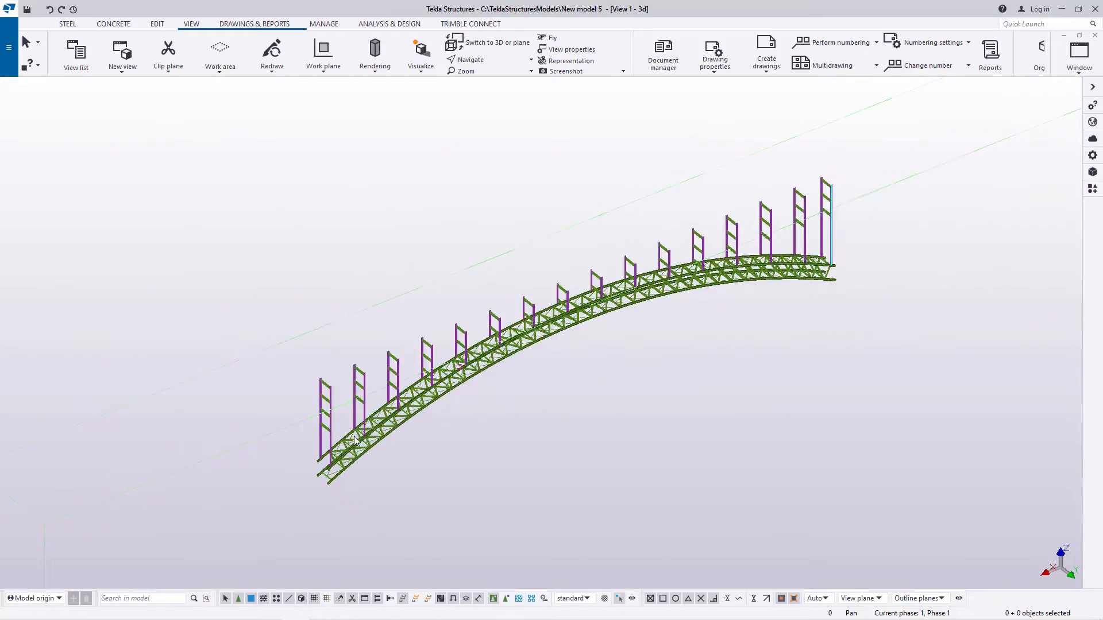
Step: Copy the lowest cross beam of the tall end column pair one beam spacing down, from the midpoint of the beam above to its own midpoint
{"action": "scroll", "coordinate": [323, 413], "scroll_direction": "up", "scroll_amount": 8}
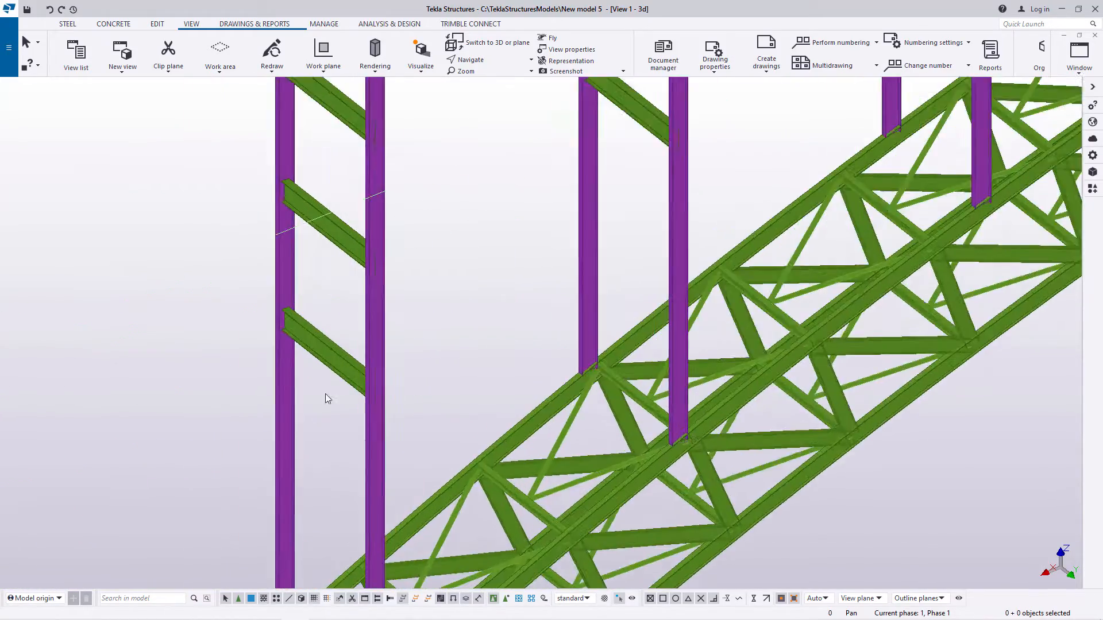
{"action": "scroll", "coordinate": [326, 397], "scroll_direction": "up", "scroll_amount": 2}
{"action": "right_click", "coordinate": [487, 195]}
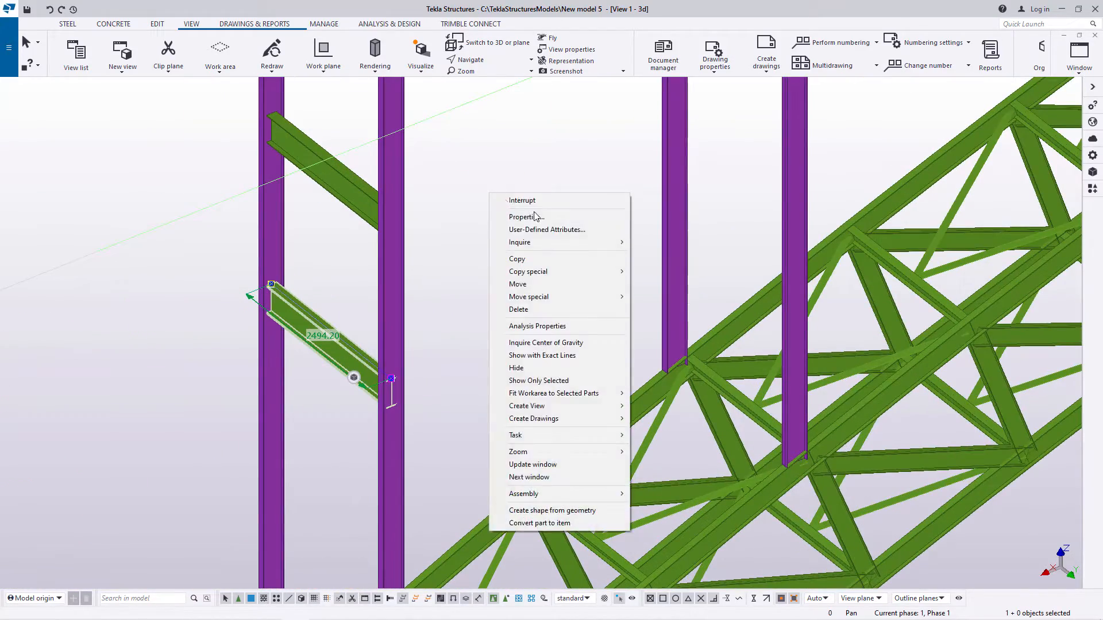
{"action": "left_click", "coordinate": [519, 259]}
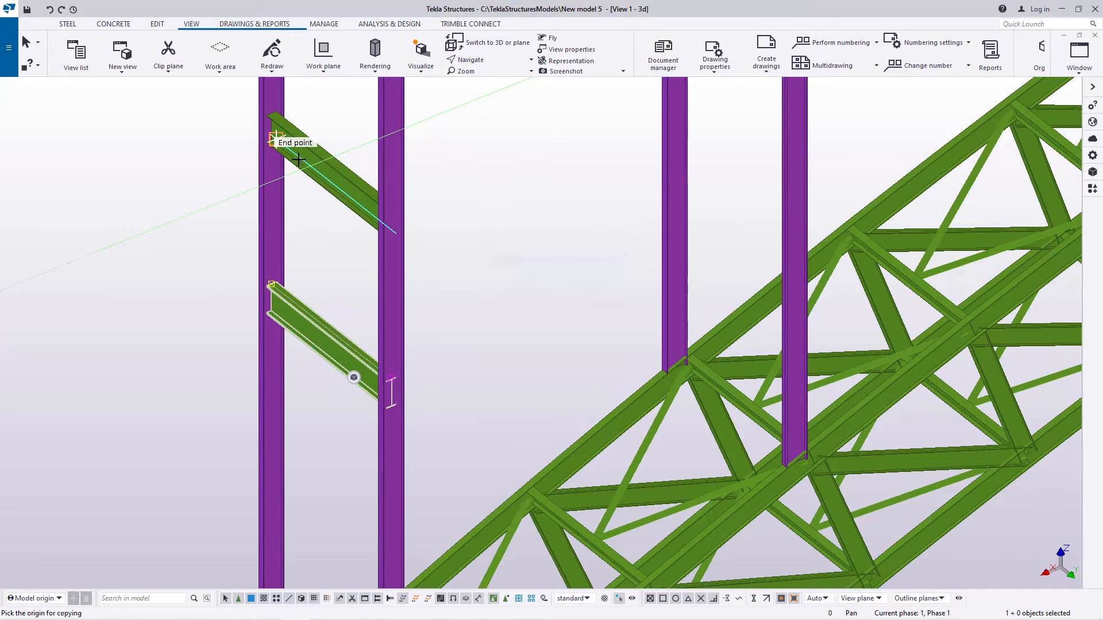
{"action": "scroll", "coordinate": [320, 157], "scroll_direction": "up", "scroll_amount": 6}
{"action": "scroll", "coordinate": [385, 180], "scroll_direction": "up", "scroll_amount": 3}
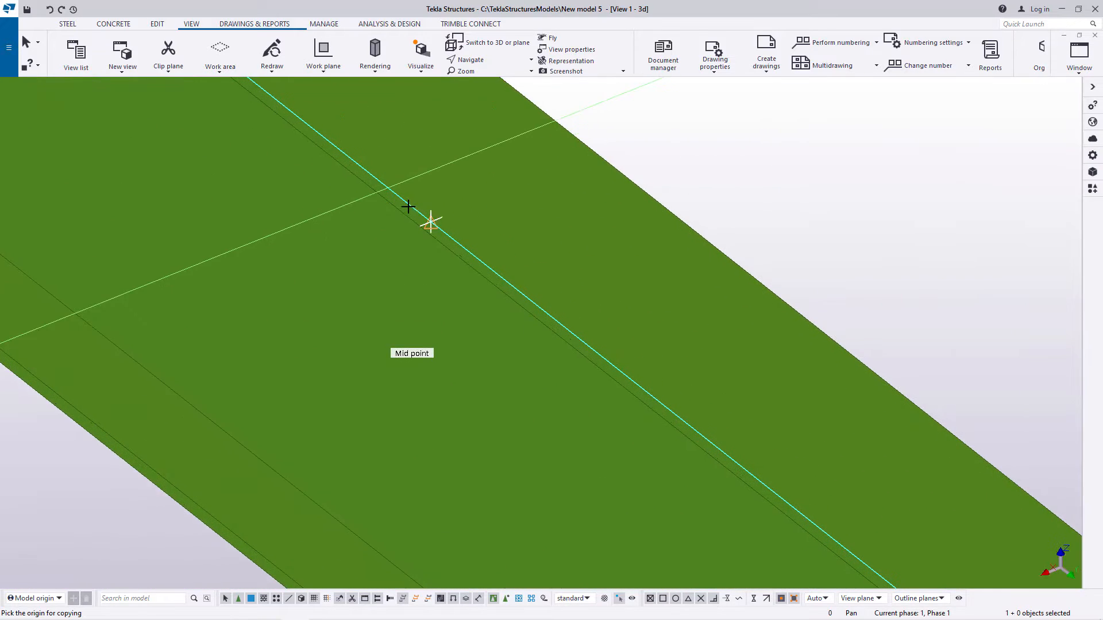
{"action": "scroll", "coordinate": [488, 190], "scroll_direction": "down", "scroll_amount": 10}
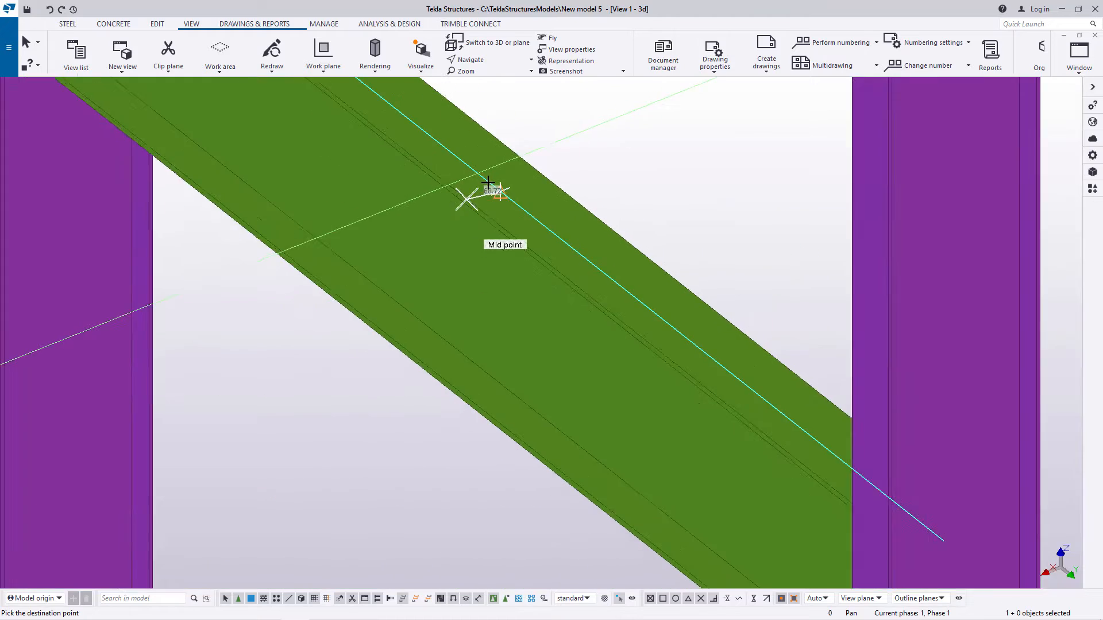
{"action": "scroll", "coordinate": [492, 352], "scroll_direction": "up", "scroll_amount": 5}
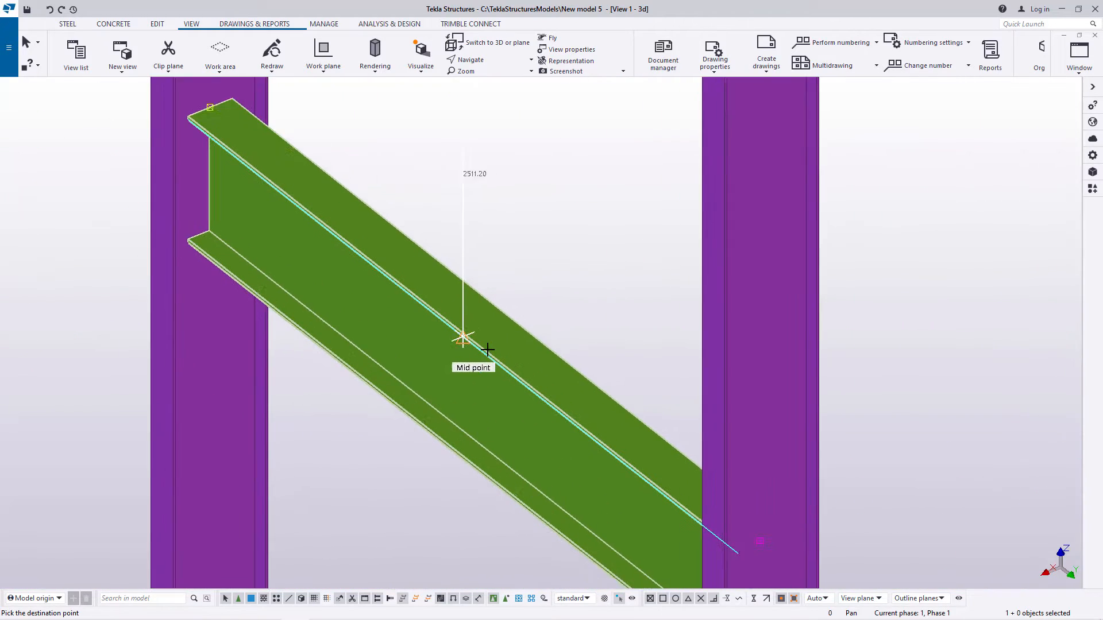
{"action": "scroll", "coordinate": [448, 323], "scroll_direction": "down", "scroll_amount": 8}
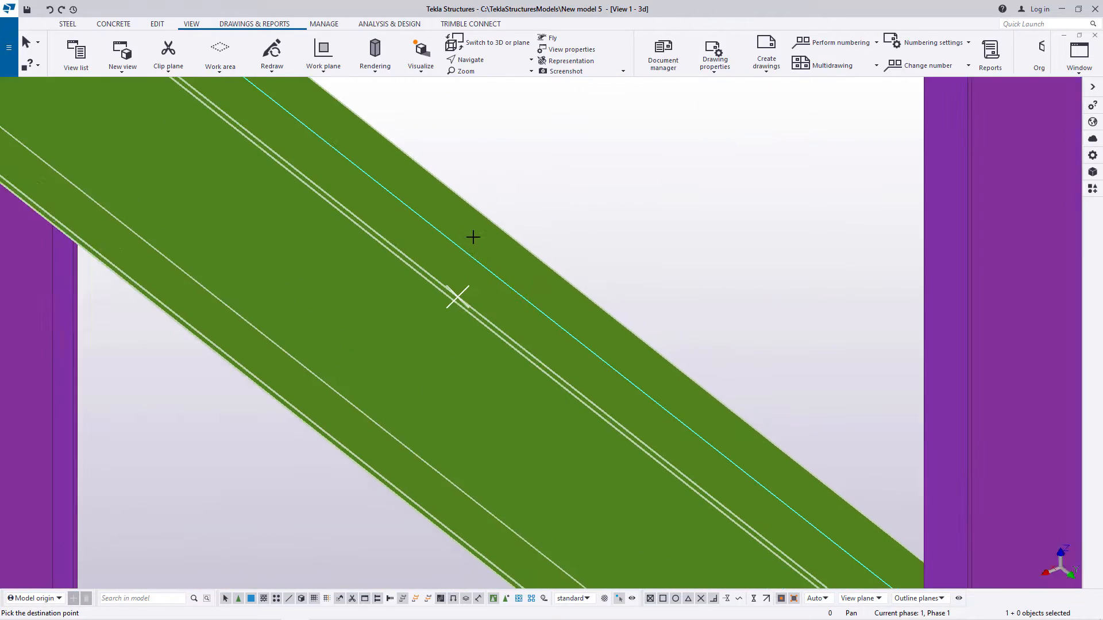
Step: Place a second copy 5000 mm below the selected beam at the end column pair, picking the first copy's midpoint, and end the copying
{"action": "scroll", "coordinate": [528, 448], "scroll_direction": "up", "scroll_amount": 10}
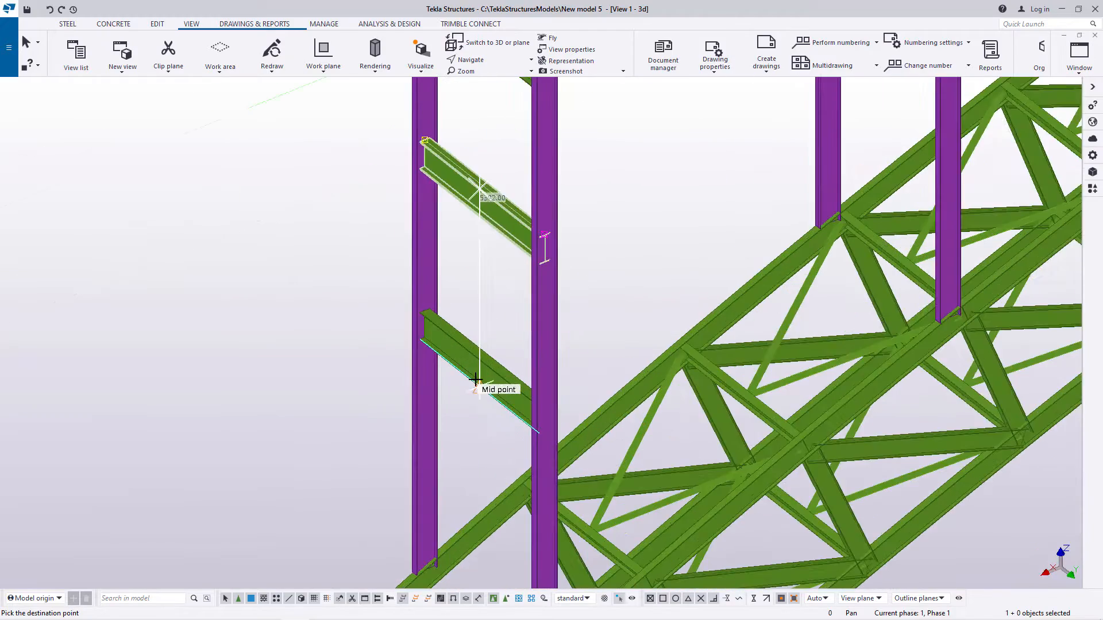
{"action": "scroll", "coordinate": [468, 328], "scroll_direction": "up", "scroll_amount": 3}
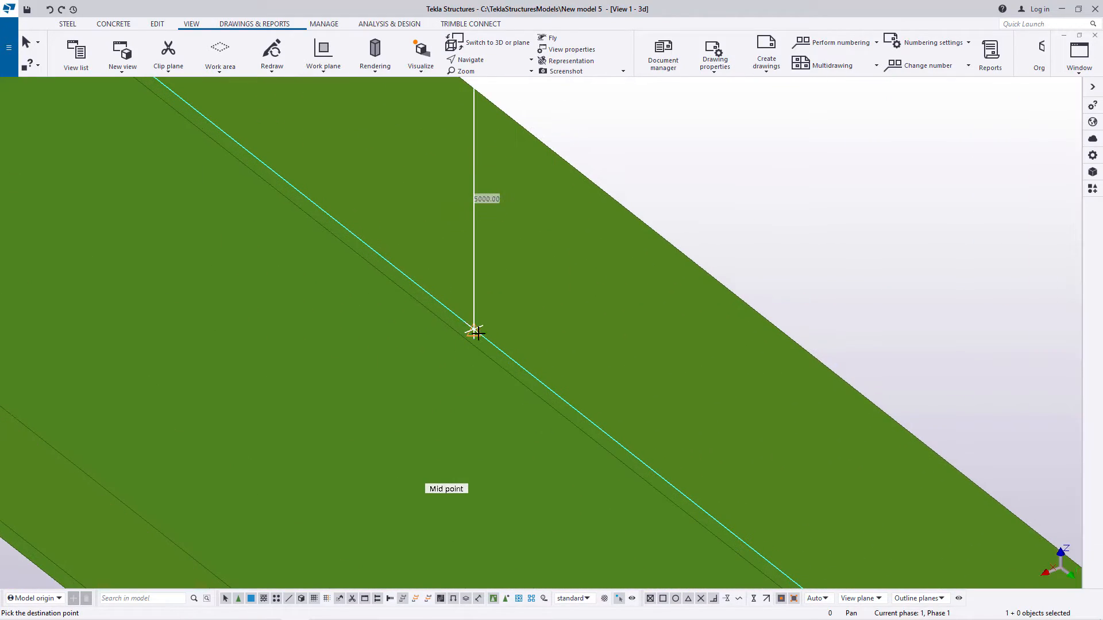
{"action": "scroll", "coordinate": [483, 304], "scroll_direction": "down", "scroll_amount": 8}
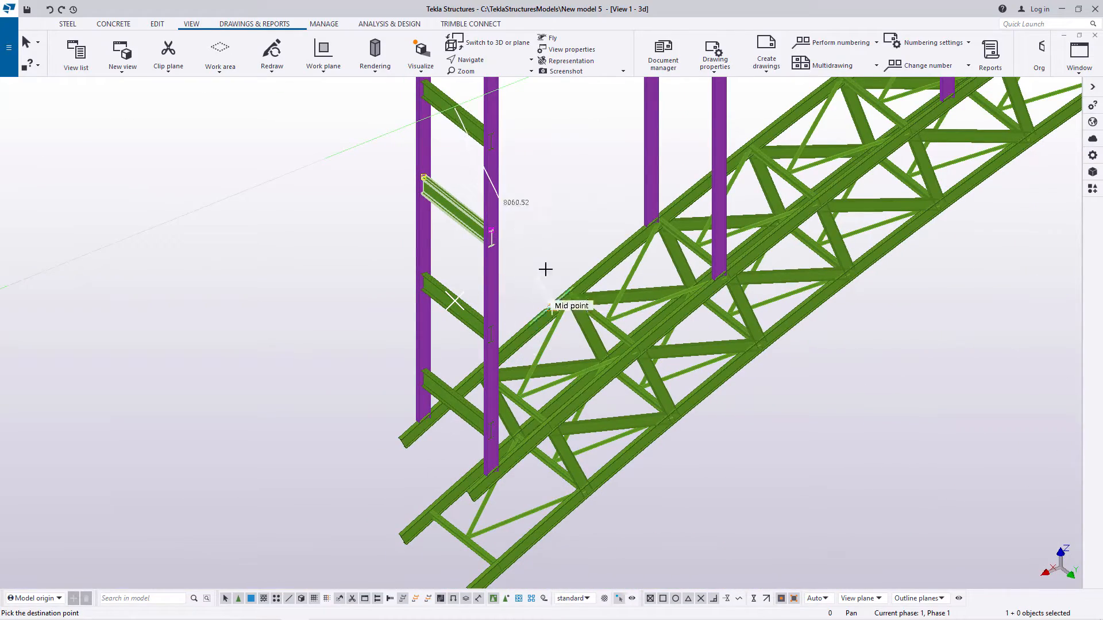
{"action": "right_click", "coordinate": [531, 215]}
{"action": "left_click", "coordinate": [564, 225]}
Step: Copy the lowest cross beam of the second column pair 2500 mm down, using the midpoint of the beam above as origin
{"action": "scroll", "coordinate": [453, 440], "scroll_direction": "down", "scroll_amount": 2}
{"action": "scroll", "coordinate": [604, 150], "scroll_direction": "up", "scroll_amount": 2}
{"action": "scroll", "coordinate": [459, 379], "scroll_direction": "down", "scroll_amount": 2}
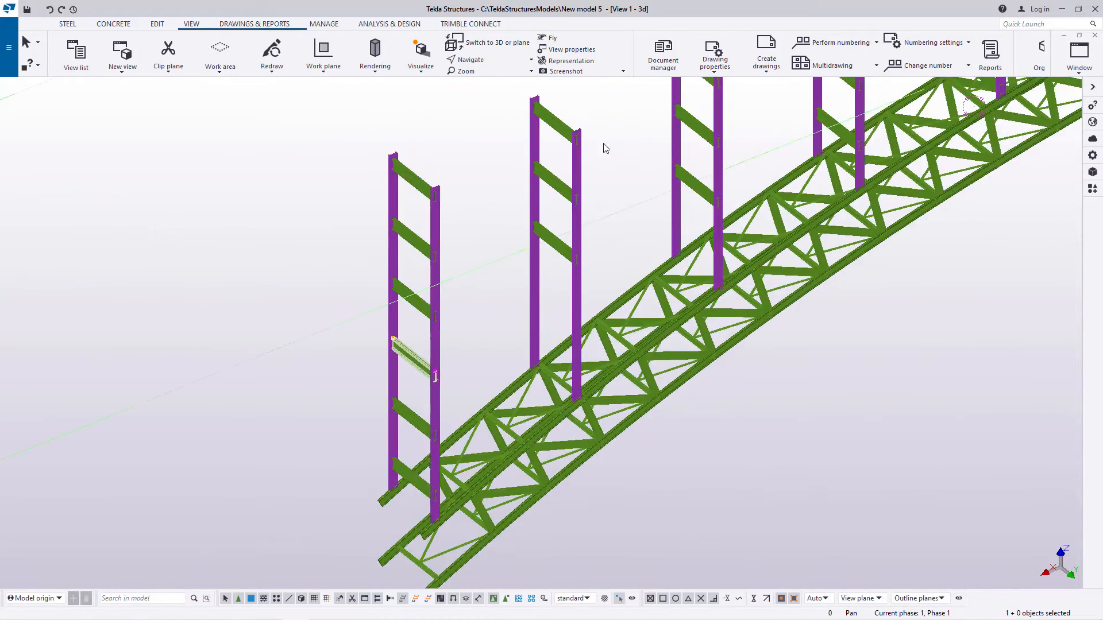
{"action": "scroll", "coordinate": [592, 155], "scroll_direction": "up", "scroll_amount": 2}
{"action": "right_click", "coordinate": [523, 350]}
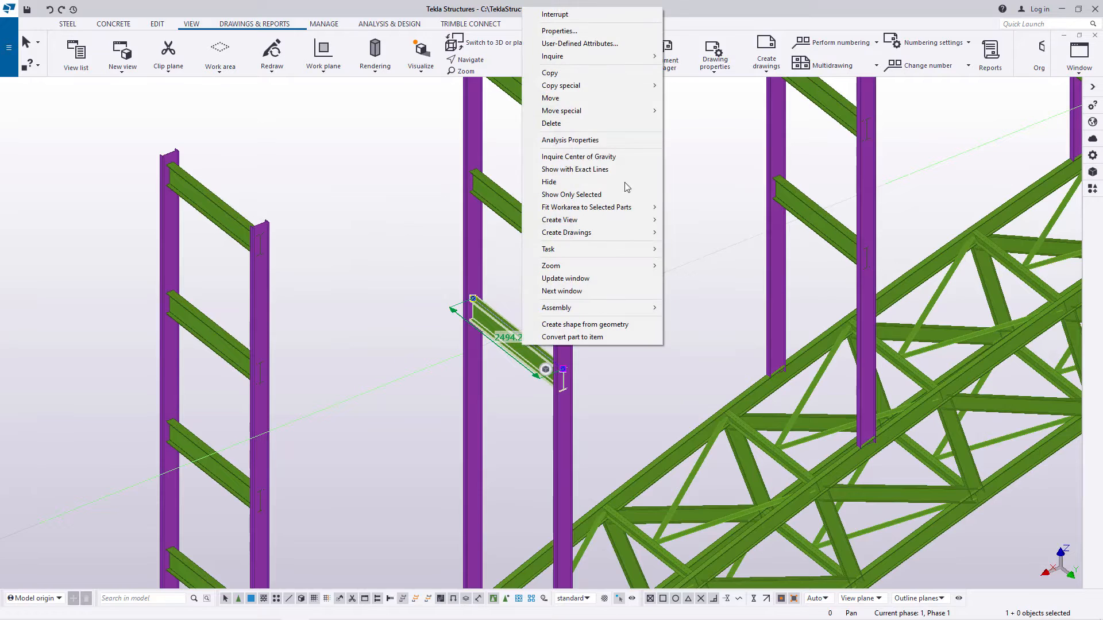
{"action": "left_click", "coordinate": [552, 73]}
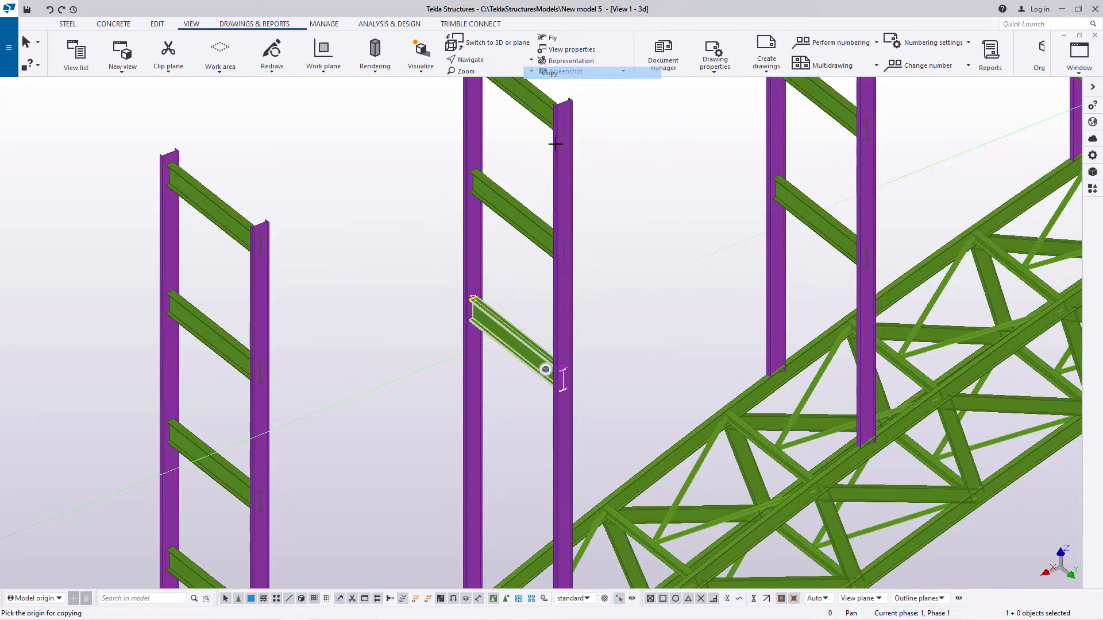
{"action": "scroll", "coordinate": [512, 189], "scroll_direction": "up", "scroll_amount": 6}
{"action": "scroll", "coordinate": [503, 225], "scroll_direction": "up", "scroll_amount": 3}
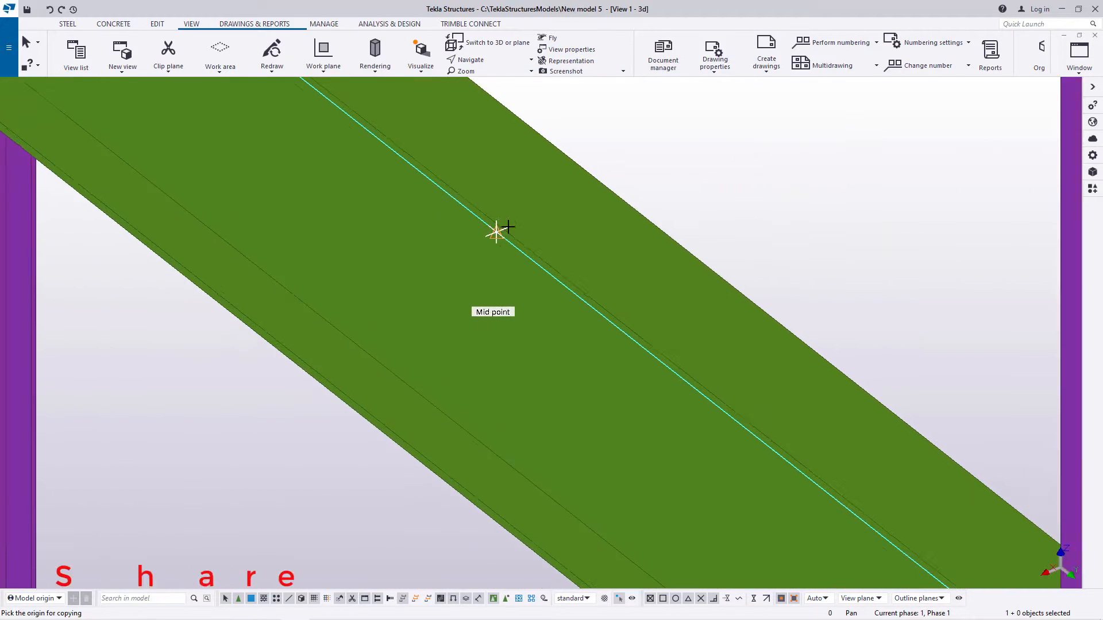
{"action": "scroll", "coordinate": [499, 207], "scroll_direction": "down", "scroll_amount": 8}
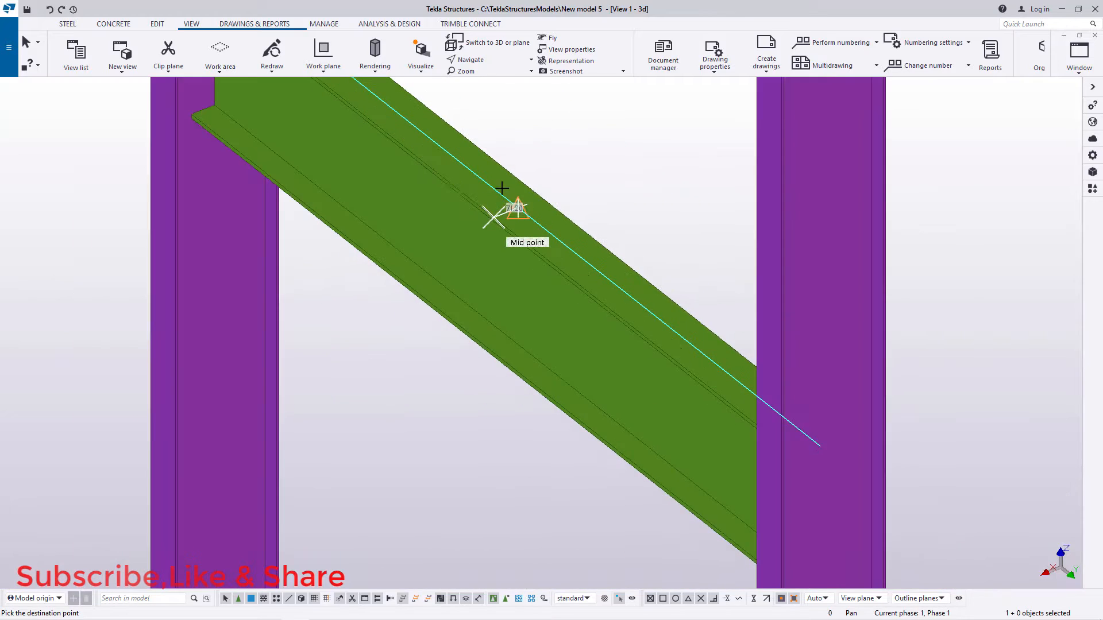
{"action": "scroll", "coordinate": [494, 362], "scroll_direction": "up", "scroll_amount": 4}
{"action": "scroll", "coordinate": [445, 368], "scroll_direction": "up", "scroll_amount": 4}
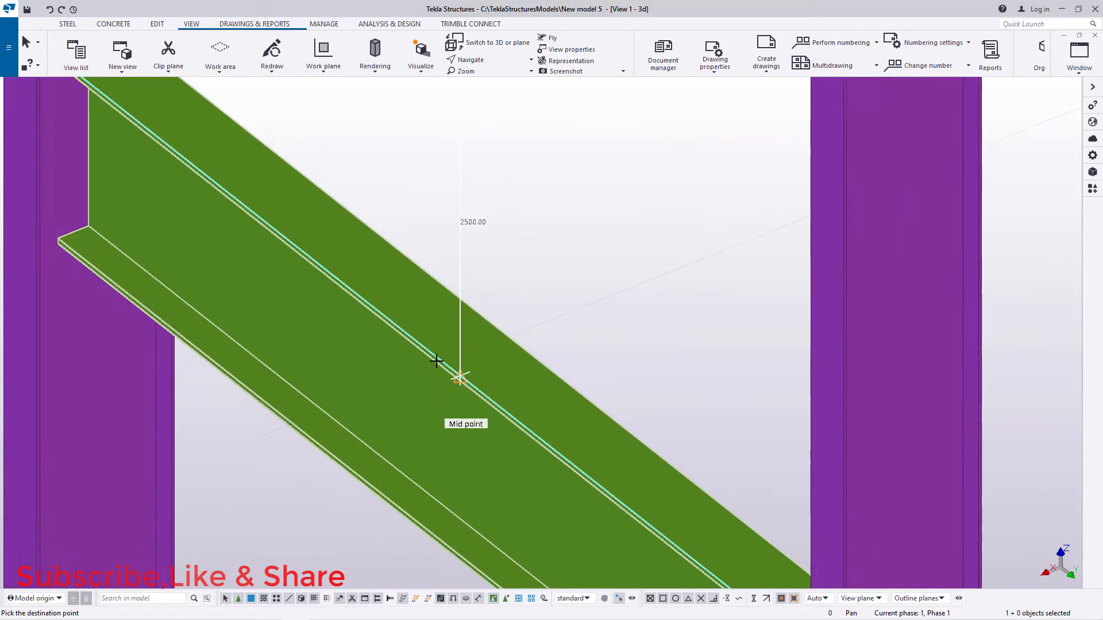
{"action": "scroll", "coordinate": [481, 389], "scroll_direction": "down", "scroll_amount": 10}
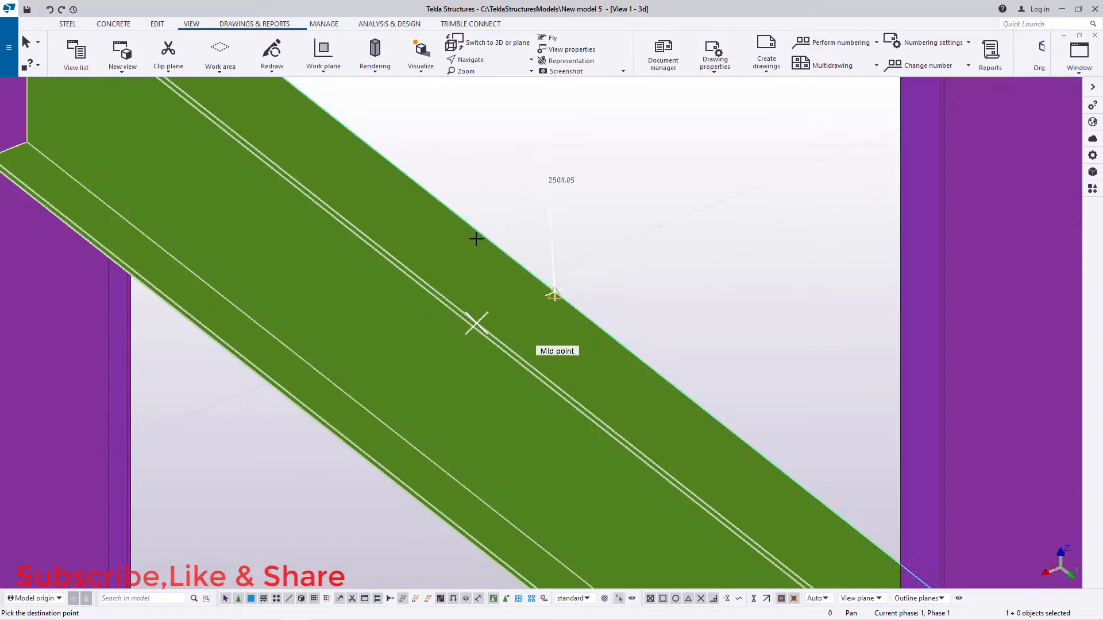
Step: Place another copy at the second column pair by picking the midpoint of the beam just added, and end the copying
{"action": "scroll", "coordinate": [494, 264], "scroll_direction": "up", "scroll_amount": 10}
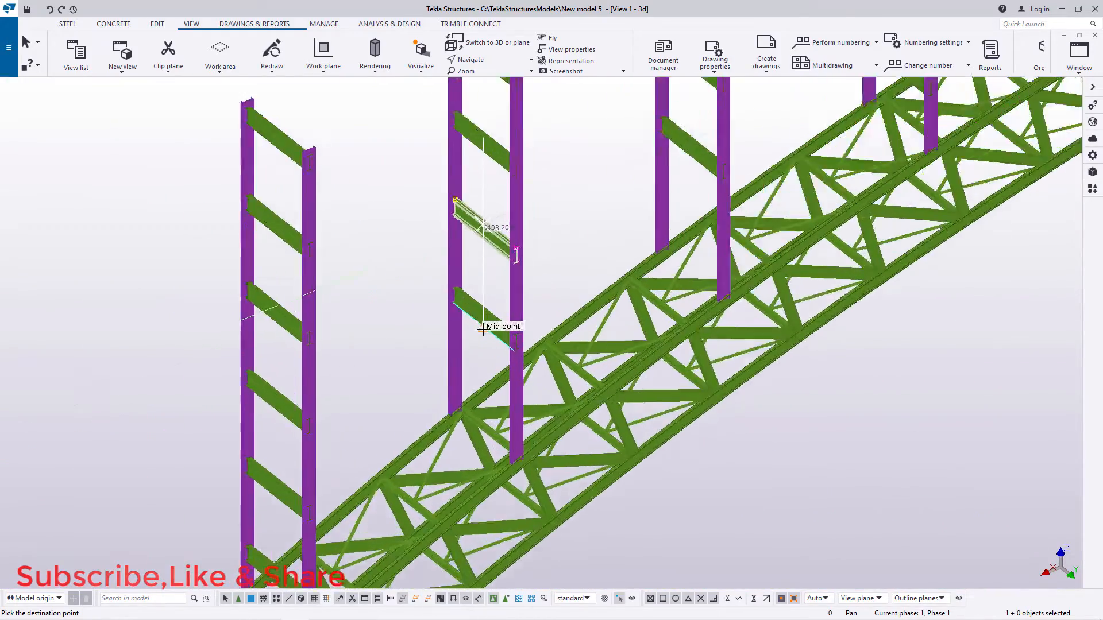
{"action": "scroll", "coordinate": [470, 278], "scroll_direction": "up", "scroll_amount": 5}
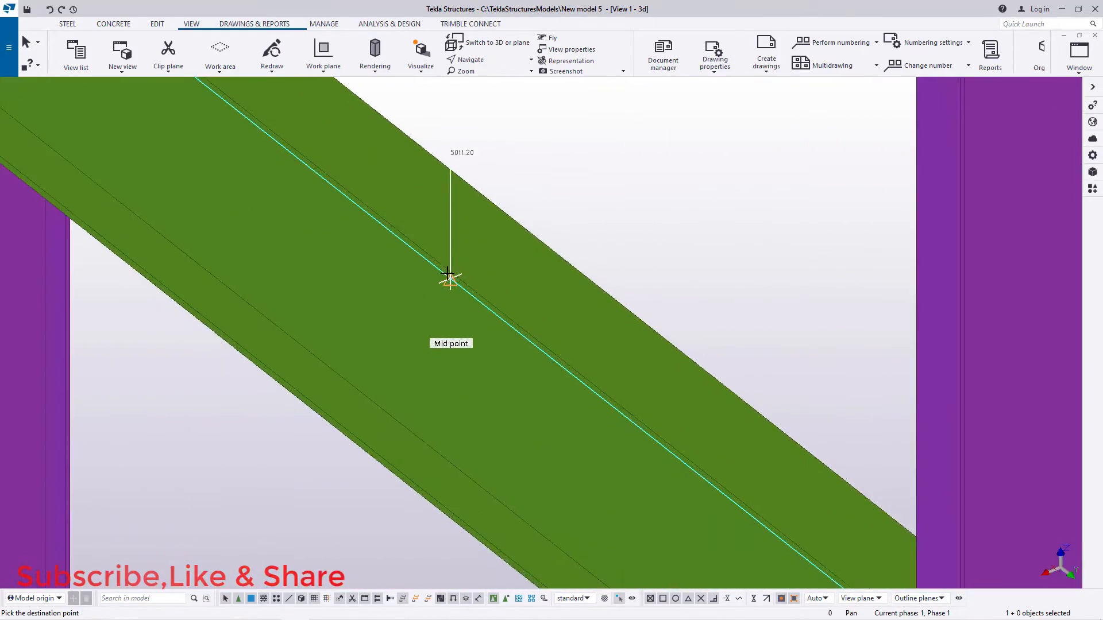
{"action": "scroll", "coordinate": [450, 271], "scroll_direction": "down", "scroll_amount": 10}
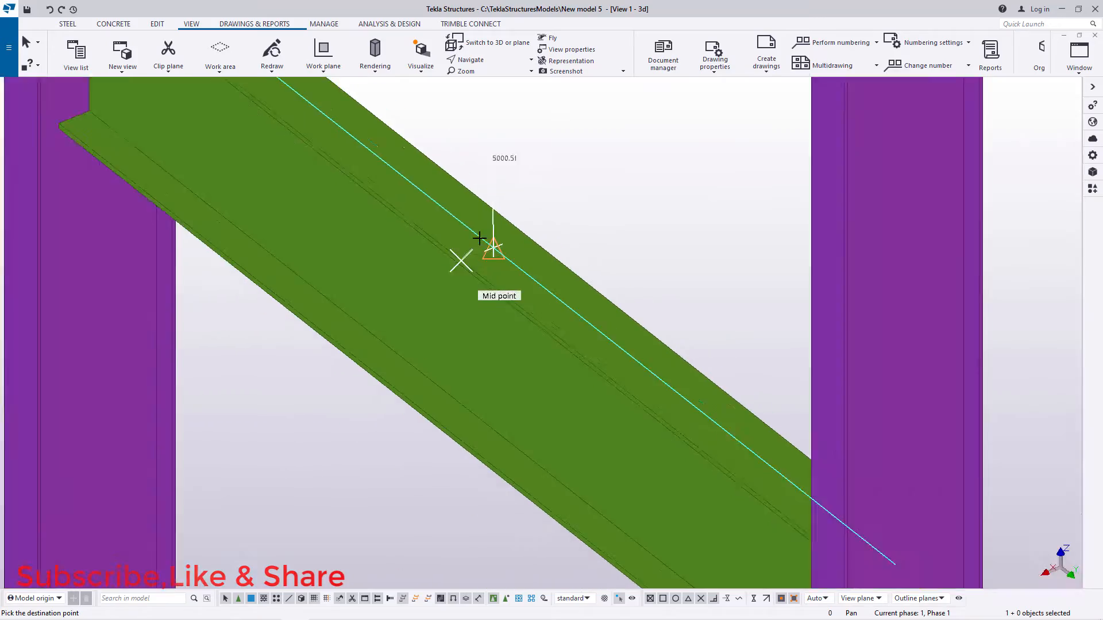
{"action": "scroll", "coordinate": [469, 398], "scroll_direction": "down", "scroll_amount": 5}
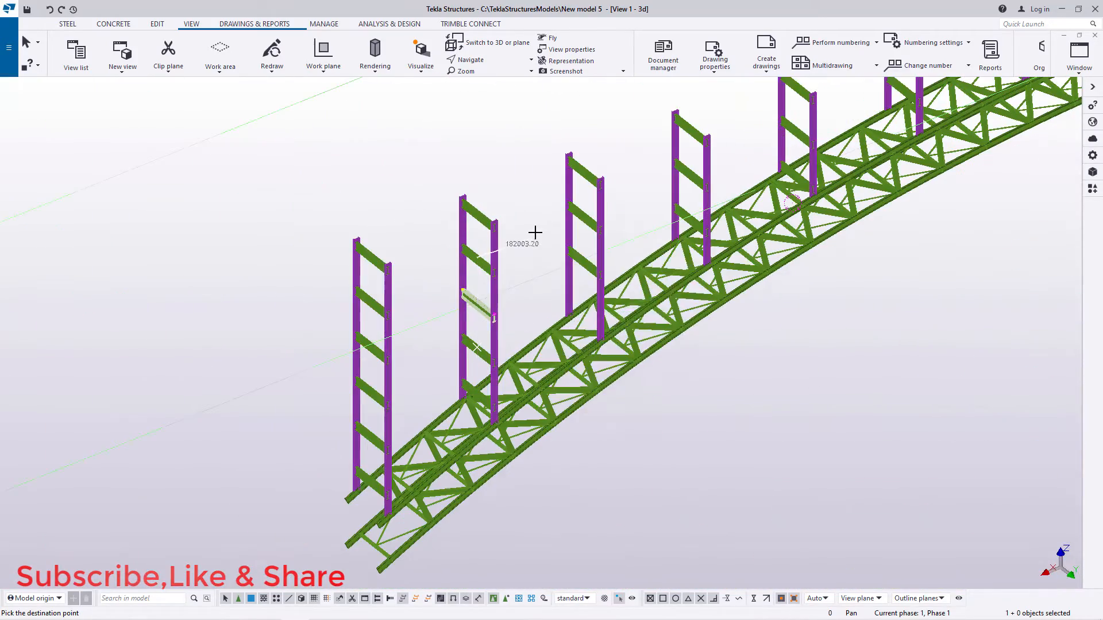
{"action": "right_click", "coordinate": [534, 232]}
{"action": "left_click", "coordinate": [550, 240]}
Step: Copy the lowest cross beam of the third column pair one beam spacing down, from the midpoint of the beam above to its own midpoint
{"action": "scroll", "coordinate": [575, 216], "scroll_direction": "up", "scroll_amount": 5}
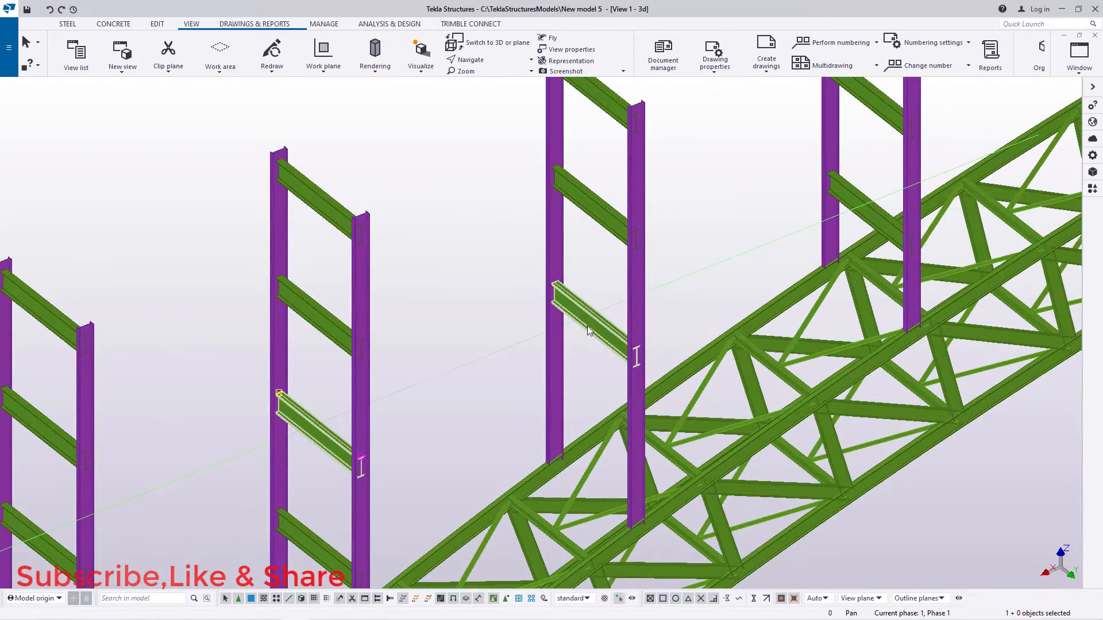
{"action": "left_click", "coordinate": [587, 326]}
{"action": "right_click", "coordinate": [588, 325]}
{"action": "left_click", "coordinate": [617, 348]}
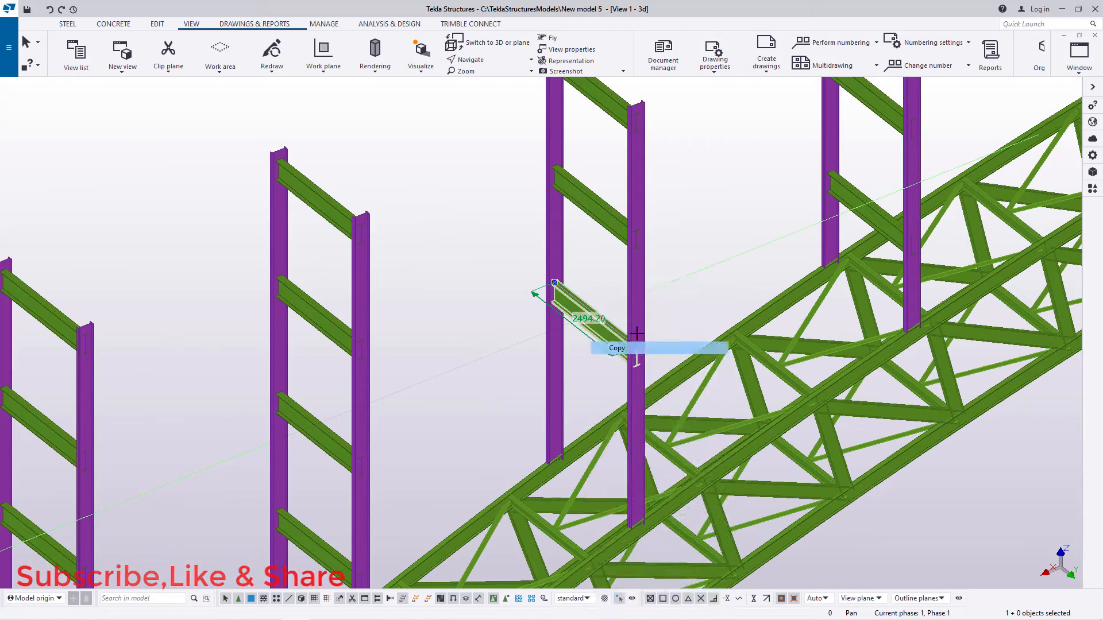
{"action": "scroll", "coordinate": [597, 189], "scroll_direction": "up", "scroll_amount": 10}
{"action": "scroll", "coordinate": [597, 190], "scroll_direction": "up", "scroll_amount": 3}
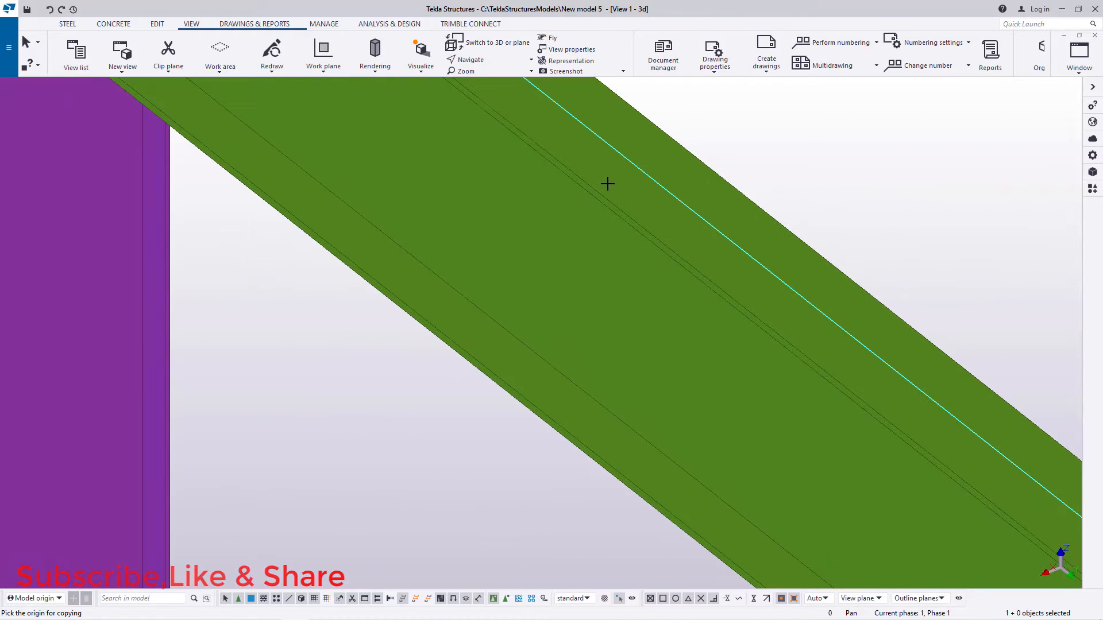
{"action": "left_click", "coordinate": [587, 185]}
{"action": "scroll", "coordinate": [576, 180], "scroll_direction": "down", "scroll_amount": 10}
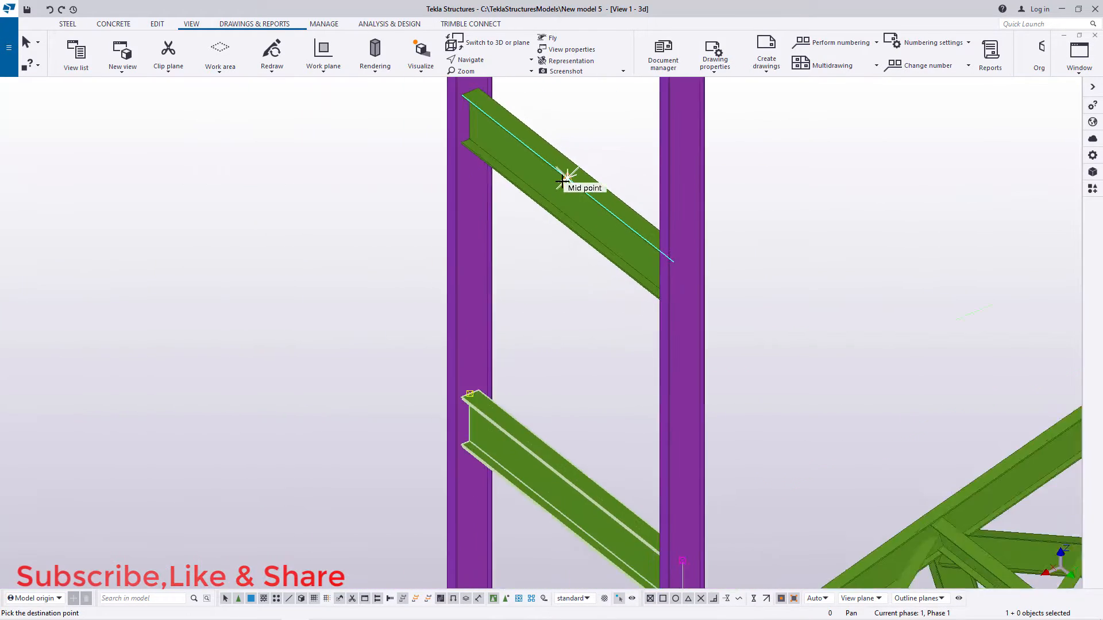
{"action": "scroll", "coordinate": [568, 326], "scroll_direction": "up", "scroll_amount": 4}
{"action": "scroll", "coordinate": [568, 327], "scroll_direction": "up", "scroll_amount": 8}
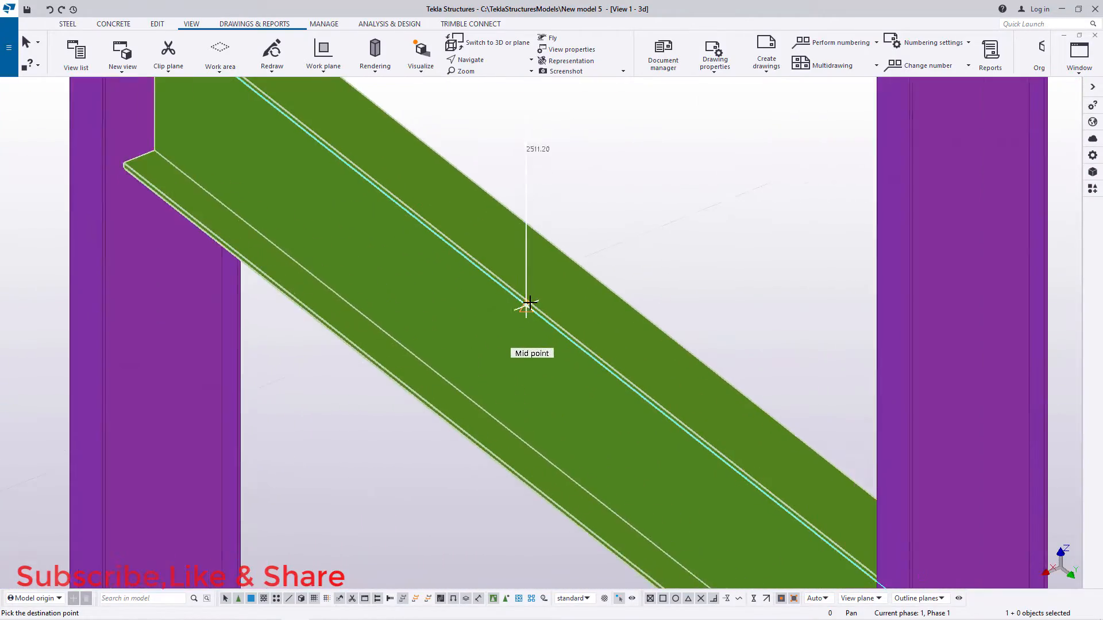
{"action": "scroll", "coordinate": [519, 296], "scroll_direction": "down", "scroll_amount": 8}
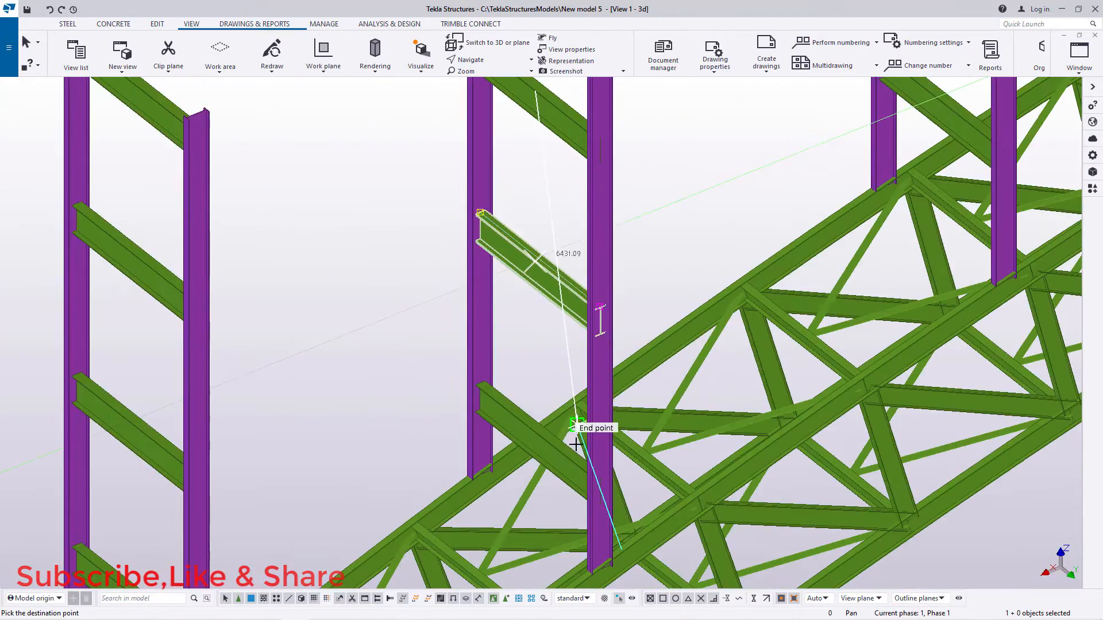
{"action": "scroll", "coordinate": [576, 444], "scroll_direction": "down", "scroll_amount": 3}
{"action": "right_click", "coordinate": [662, 240]}
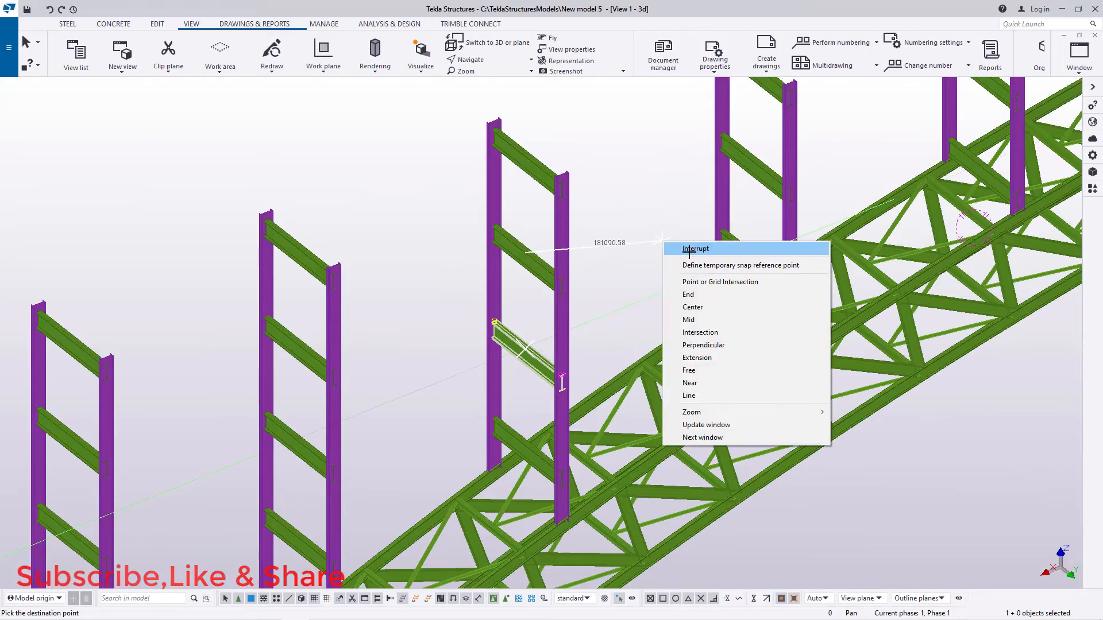
{"action": "left_click", "coordinate": [688, 249]}
Step: Copy the lowest cross beam of the third column pair from the bridge's far end 2500 mm down, using the beam above's midpoint as origin
{"action": "scroll", "coordinate": [788, 271], "scroll_direction": "up", "scroll_amount": 4}
{"action": "scroll", "coordinate": [345, 422], "scroll_direction": "down", "scroll_amount": 10}
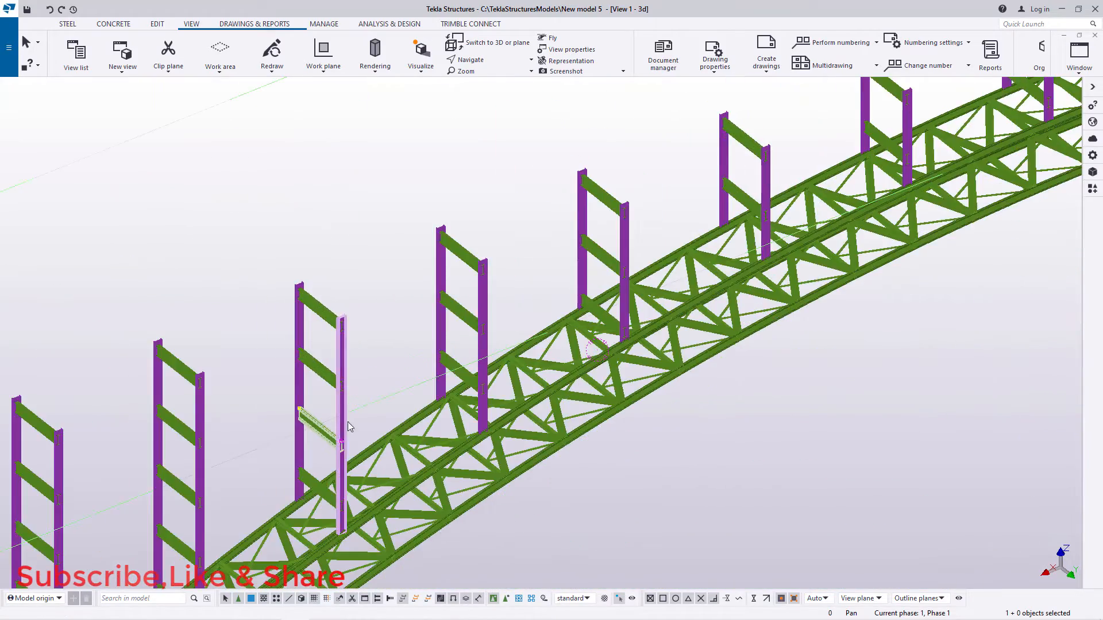
{"action": "scroll", "coordinate": [634, 236], "scroll_direction": "up", "scroll_amount": 9}
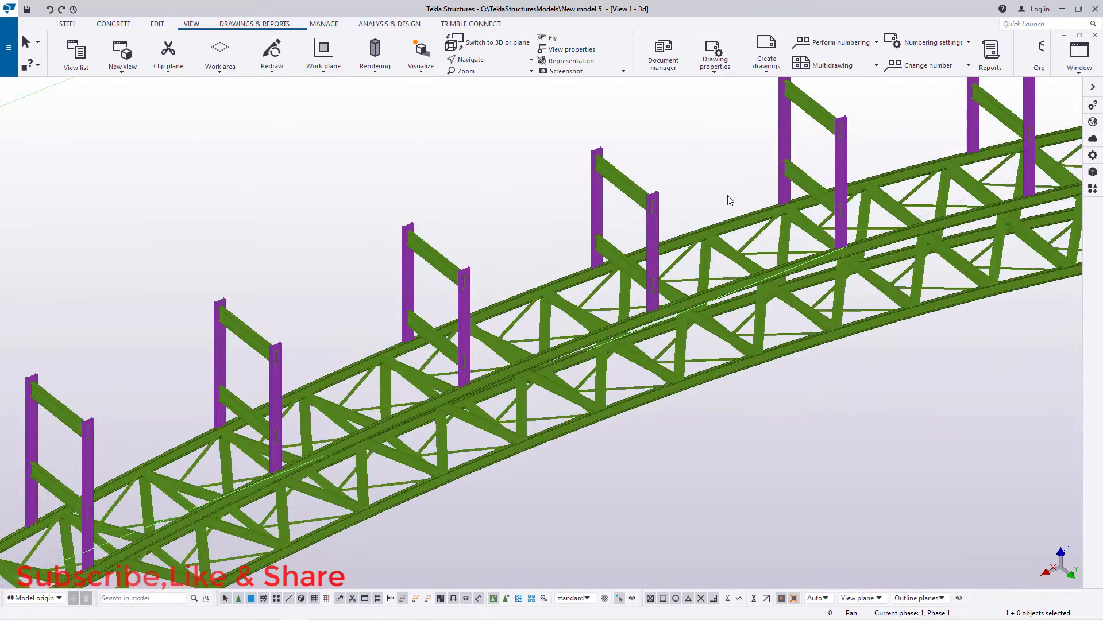
{"action": "scroll", "coordinate": [345, 363], "scroll_direction": "down", "scroll_amount": 11}
{"action": "scroll", "coordinate": [613, 293], "scroll_direction": "up", "scroll_amount": 8}
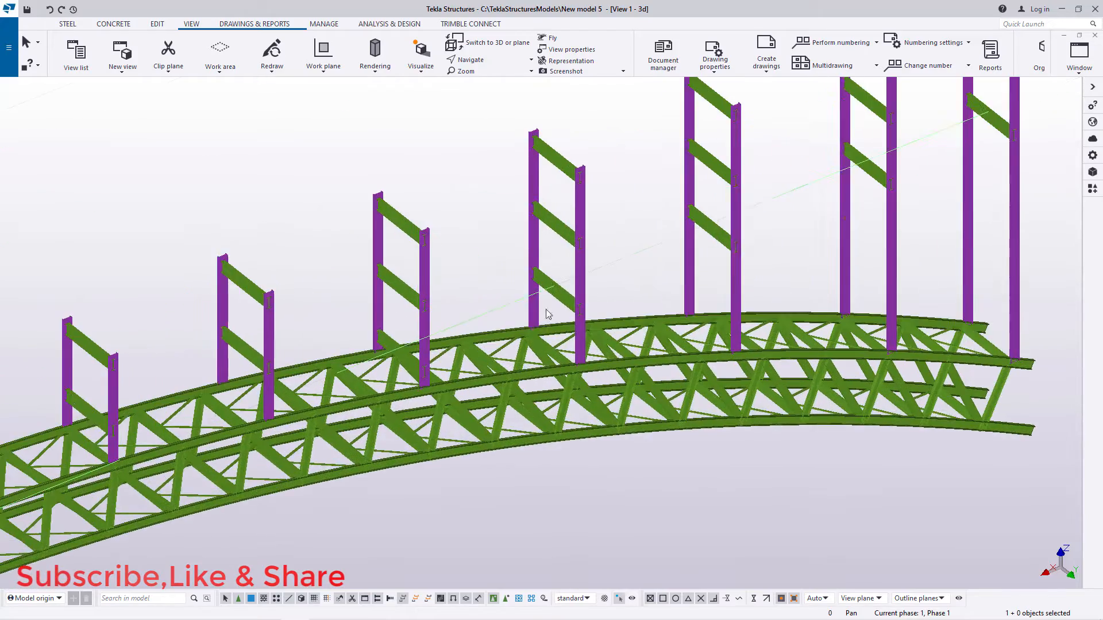
{"action": "scroll", "coordinate": [698, 223], "scroll_direction": "up", "scroll_amount": 3}
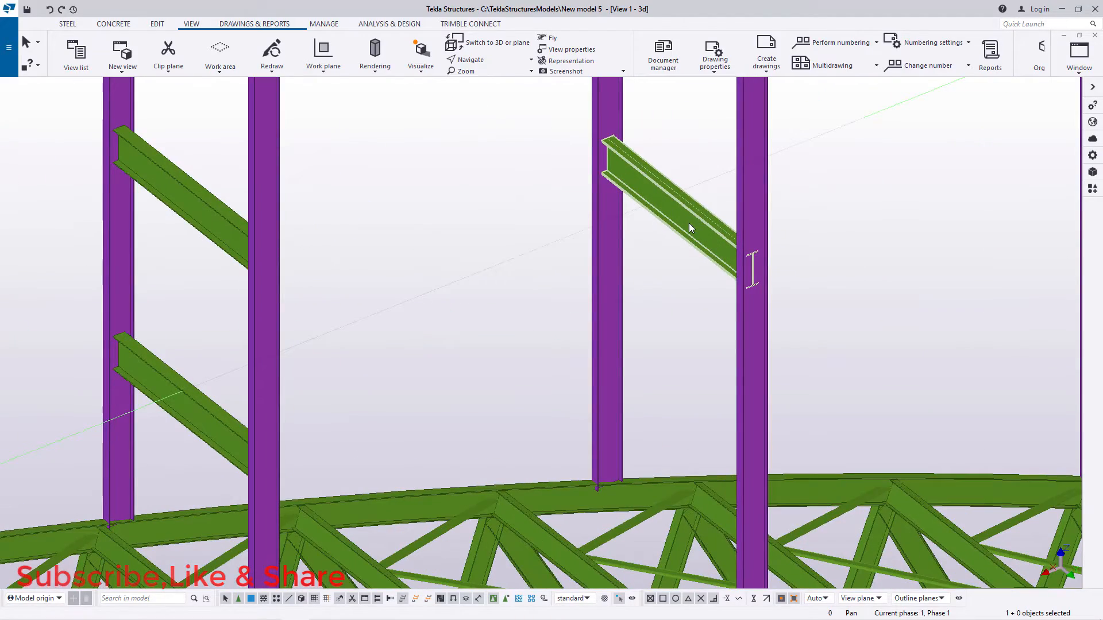
{"action": "right_click", "coordinate": [688, 223]}
{"action": "left_click", "coordinate": [718, 289]}
{"action": "scroll", "coordinate": [609, 147], "scroll_direction": "down", "scroll_amount": 3}
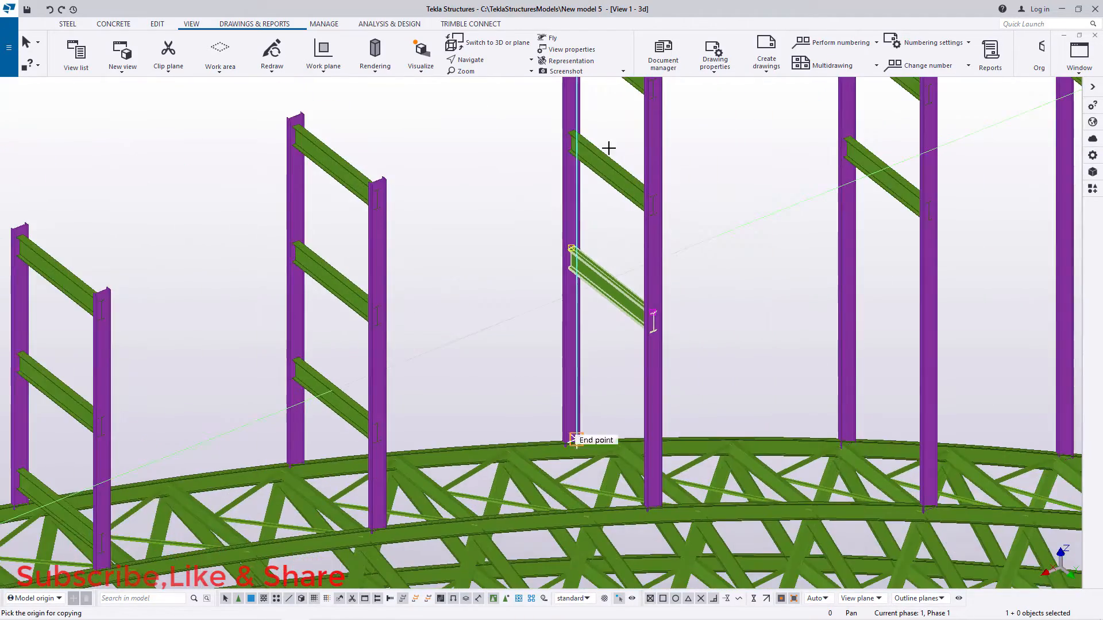
{"action": "scroll", "coordinate": [625, 172], "scroll_direction": "up", "scroll_amount": 8}
{"action": "scroll", "coordinate": [617, 170], "scroll_direction": "up", "scroll_amount": 5}
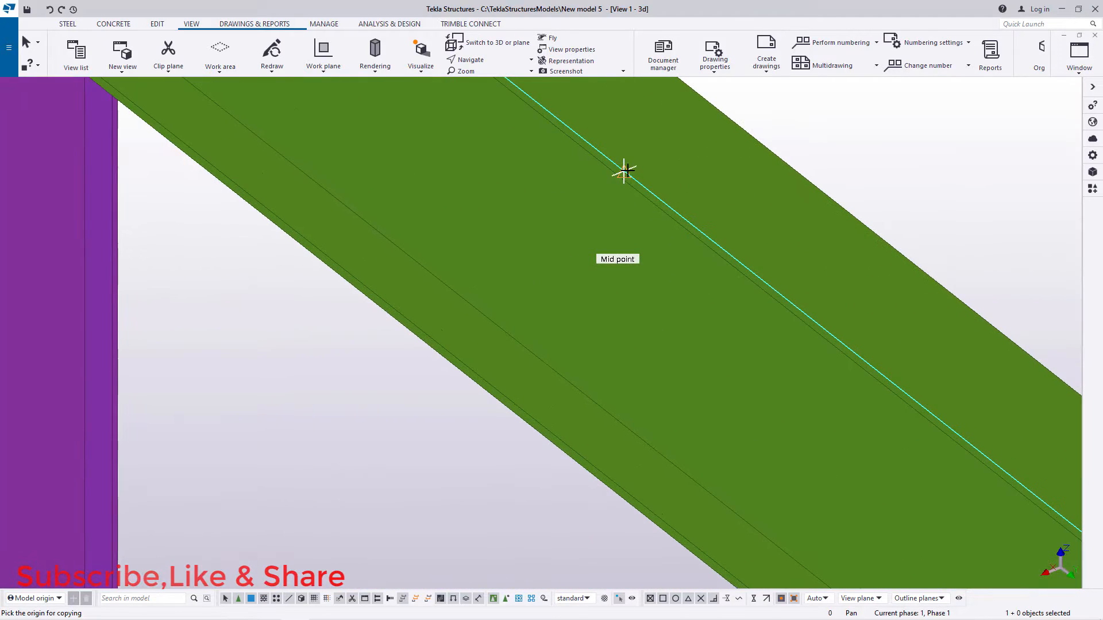
{"action": "scroll", "coordinate": [605, 174], "scroll_direction": "down", "scroll_amount": 6}
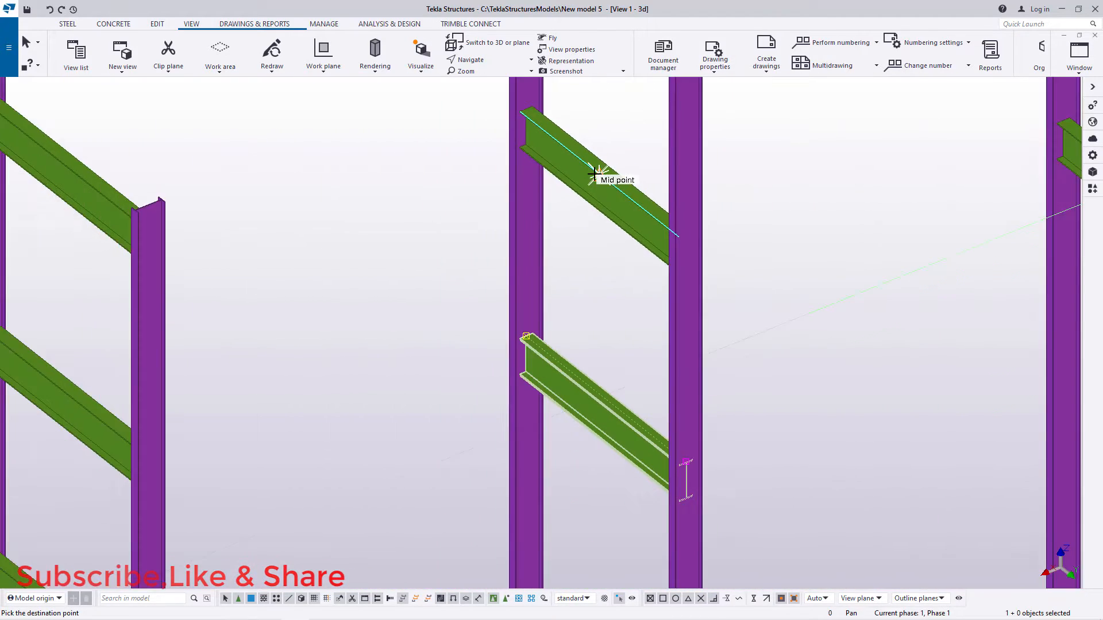
{"action": "scroll", "coordinate": [598, 342], "scroll_direction": "up", "scroll_amount": 4}
{"action": "scroll", "coordinate": [580, 341], "scroll_direction": "up", "scroll_amount": 5}
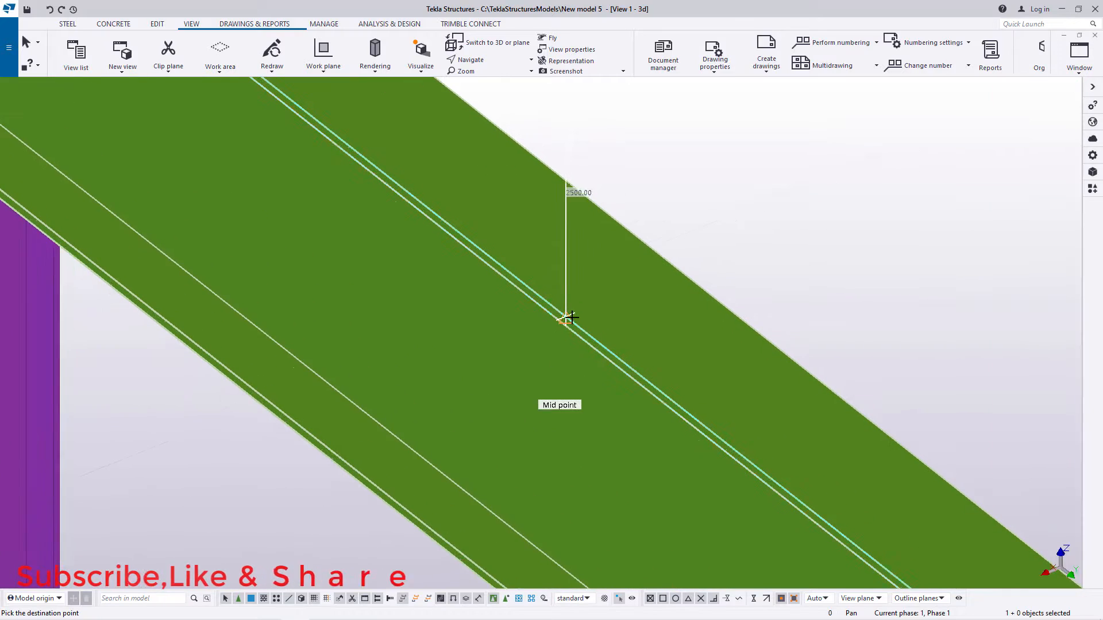
{"action": "scroll", "coordinate": [562, 273], "scroll_direction": "down", "scroll_amount": 8}
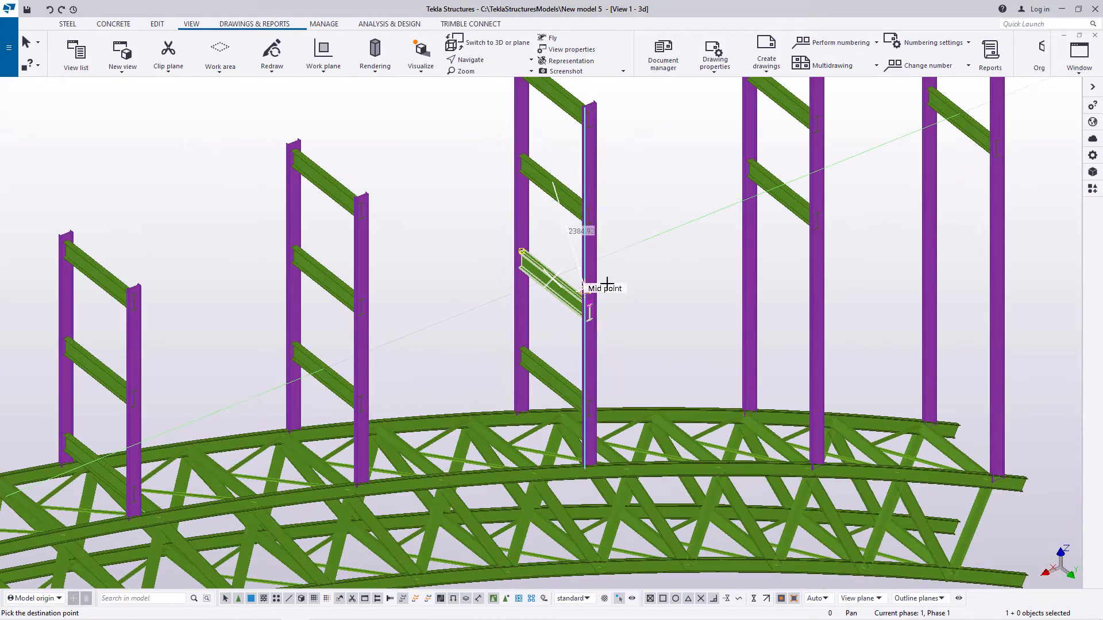
{"action": "right_click", "coordinate": [631, 242]}
{"action": "left_click", "coordinate": [663, 249]}
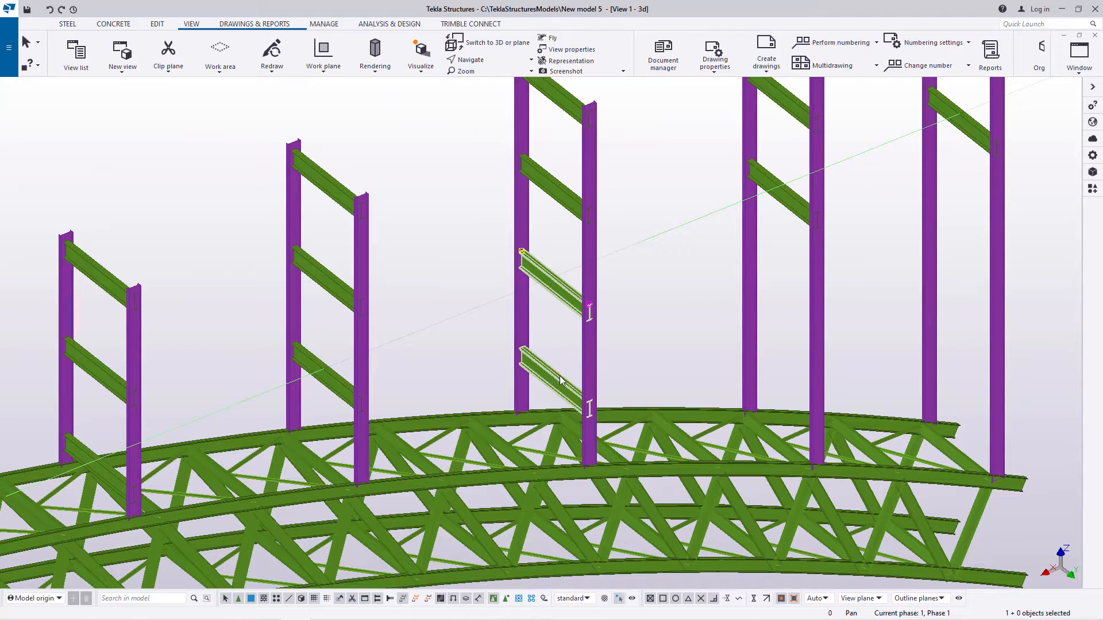
Step: Copy the lower two cross beams of the second-to-last column pair down together, from the top beam's midpoint to the lowest beam's midpoint
{"action": "scroll", "coordinate": [559, 376], "scroll_direction": "down", "scroll_amount": 3}
{"action": "scroll", "coordinate": [704, 279], "scroll_direction": "up", "scroll_amount": 3}
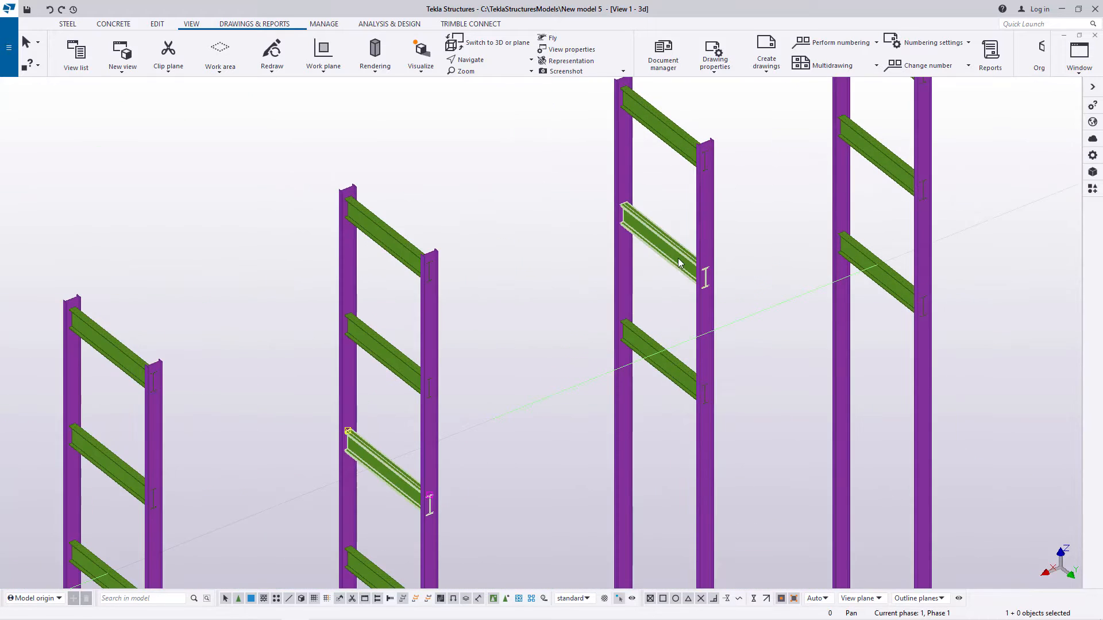
{"action": "scroll", "coordinate": [679, 263], "scroll_direction": "down", "scroll_amount": 2}
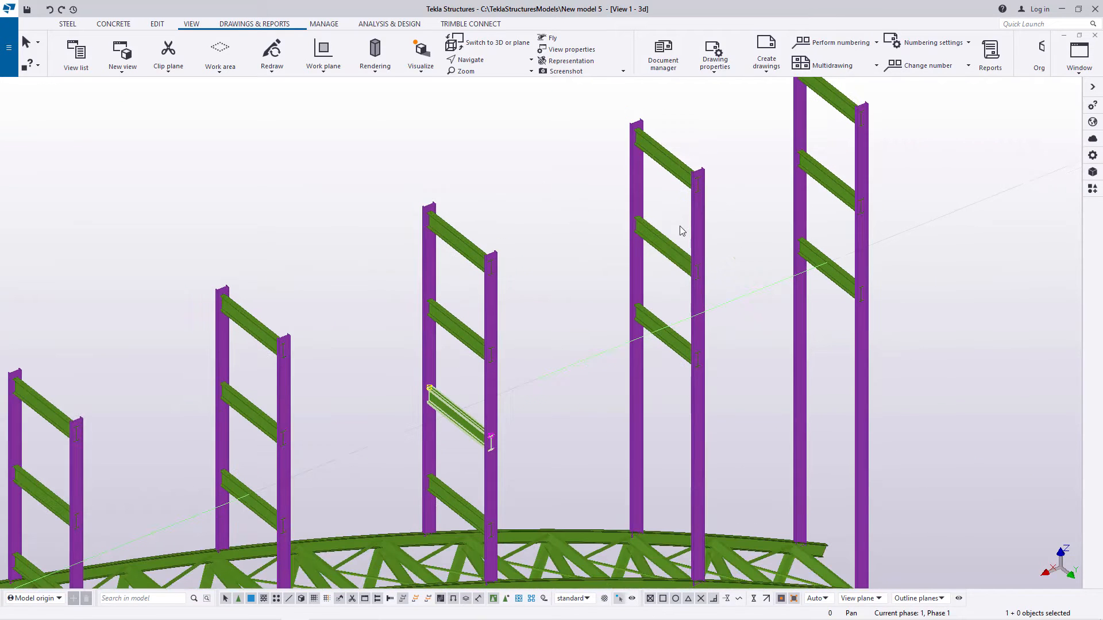
{"action": "right_click", "coordinate": [726, 220]}
{"action": "left_click", "coordinate": [741, 237]}
{"action": "scroll", "coordinate": [660, 152], "scroll_direction": "up", "scroll_amount": 4}
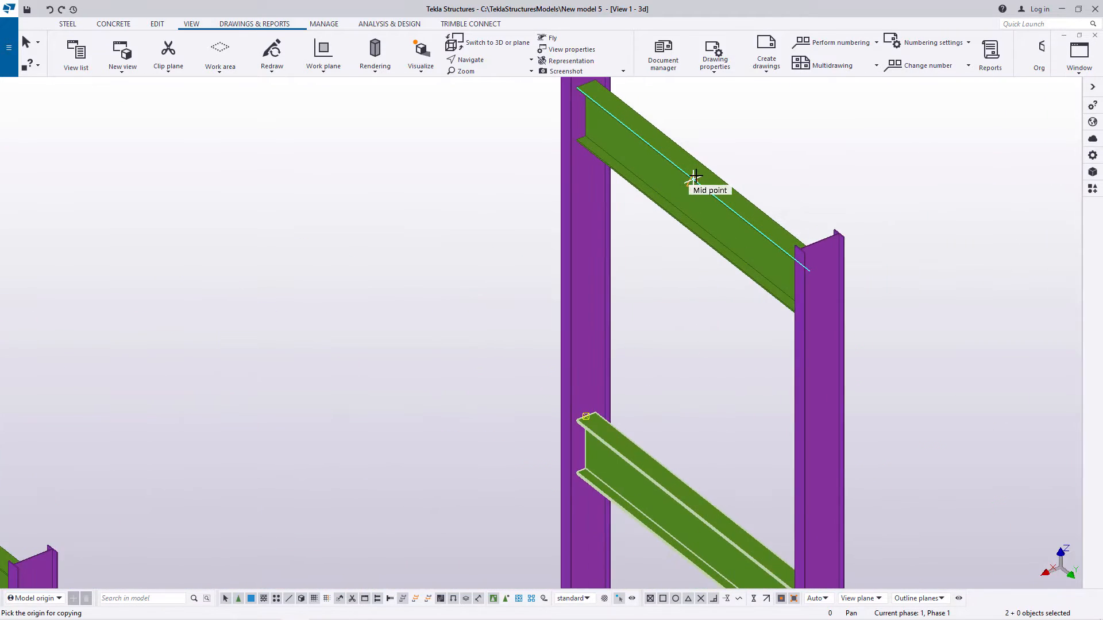
{"action": "scroll", "coordinate": [695, 175], "scroll_direction": "up", "scroll_amount": 6}
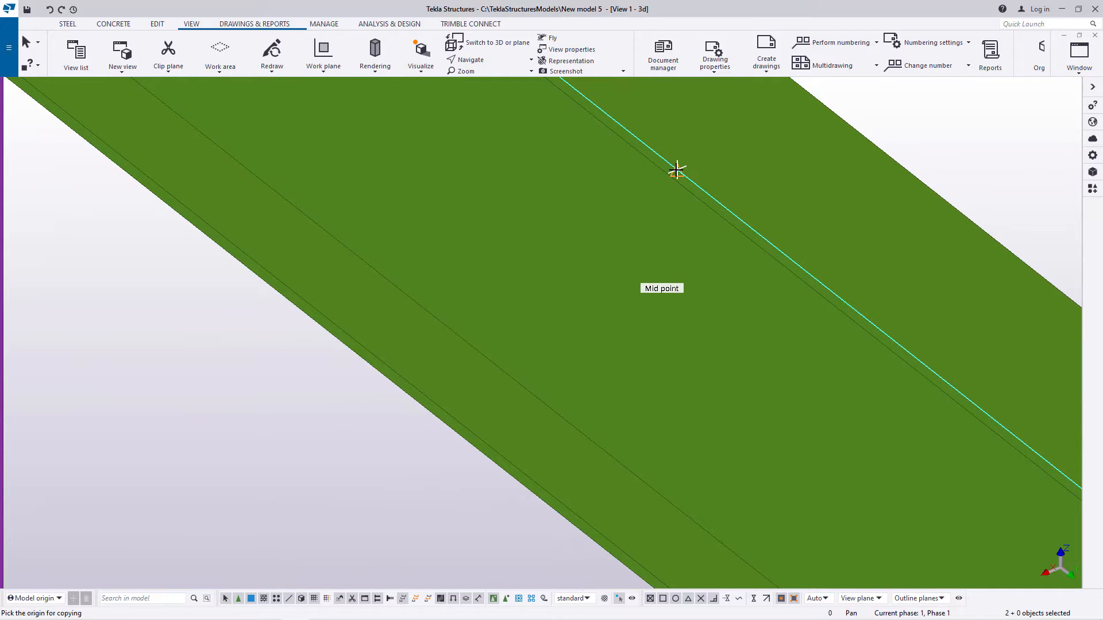
{"action": "left_click", "coordinate": [676, 170]}
{"action": "scroll", "coordinate": [609, 184], "scroll_direction": "down", "scroll_amount": 8}
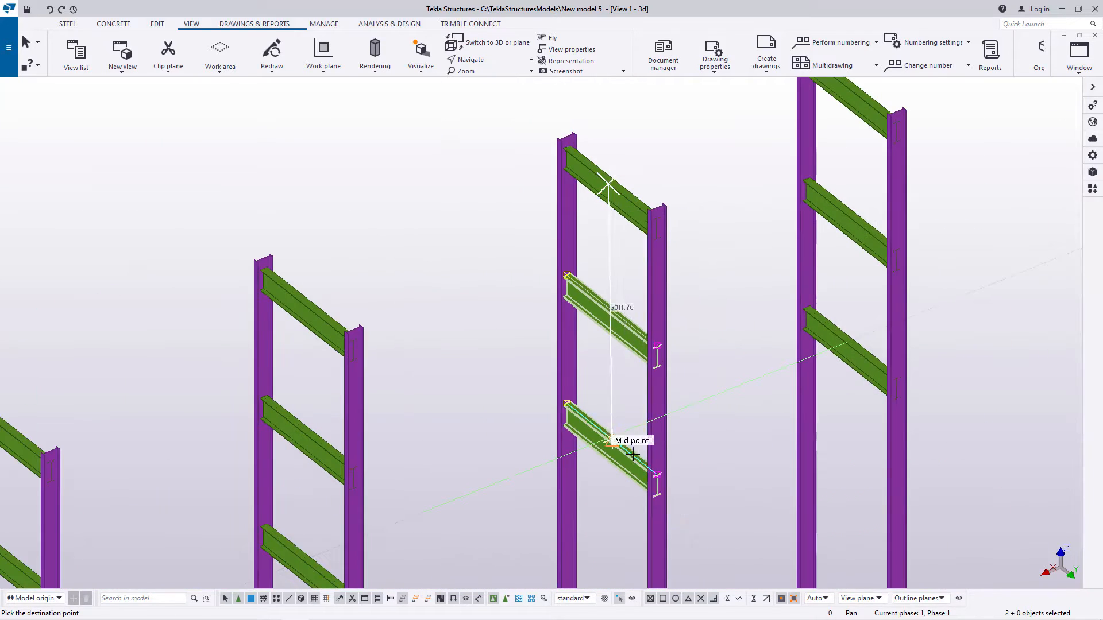
{"action": "scroll", "coordinate": [632, 454], "scroll_direction": "up", "scroll_amount": 6}
{"action": "scroll", "coordinate": [574, 415], "scroll_direction": "up", "scroll_amount": 3}
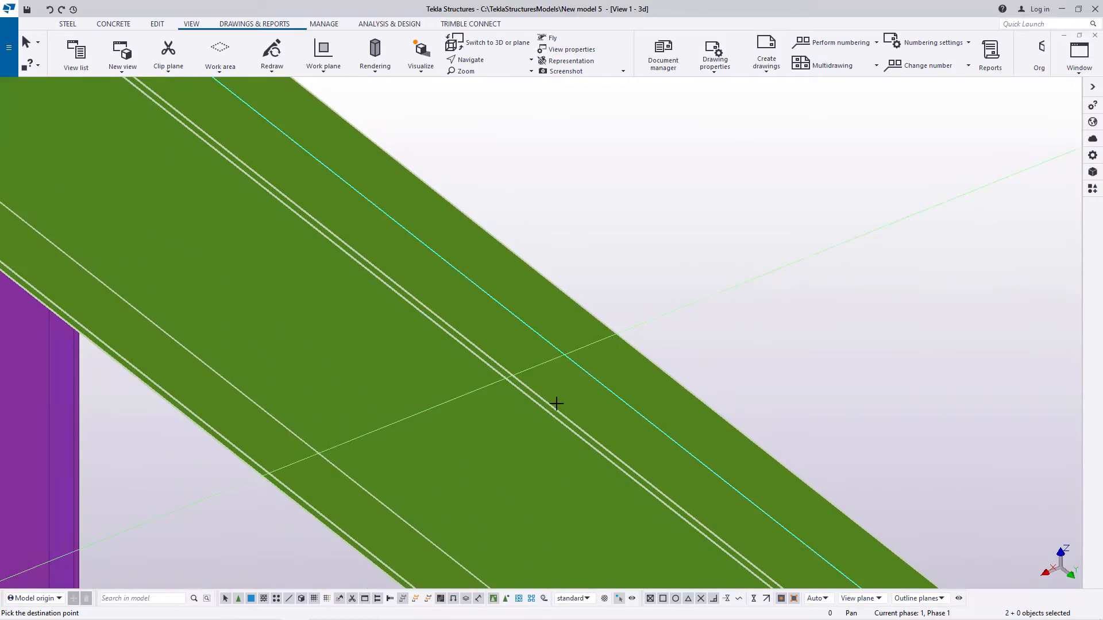
{"action": "scroll", "coordinate": [584, 248], "scroll_direction": "down", "scroll_amount": 6}
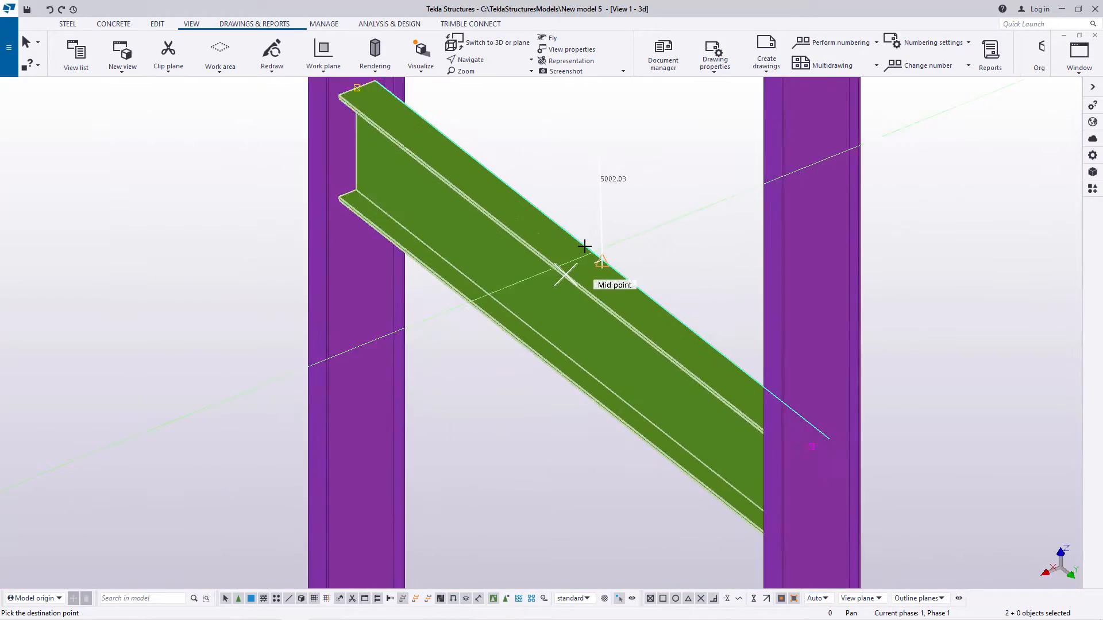
{"action": "right_click", "coordinate": [628, 270]}
{"action": "left_click", "coordinate": [646, 278]}
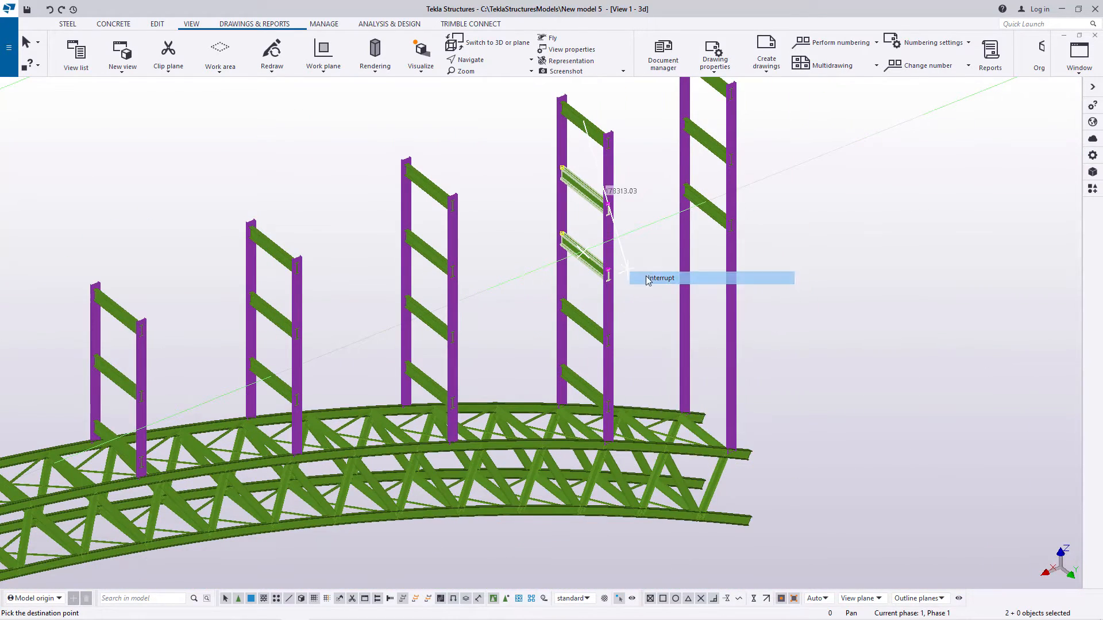
Step: Copy all three cross beams of the far end column pair down, from the top beam's midpoint to the lowest beam's midpoint
{"action": "scroll", "coordinate": [594, 411], "scroll_direction": "up", "scroll_amount": 4}
{"action": "scroll", "coordinate": [573, 410], "scroll_direction": "down", "scroll_amount": 6}
{"action": "scroll", "coordinate": [643, 267], "scroll_direction": "up", "scroll_amount": 2}
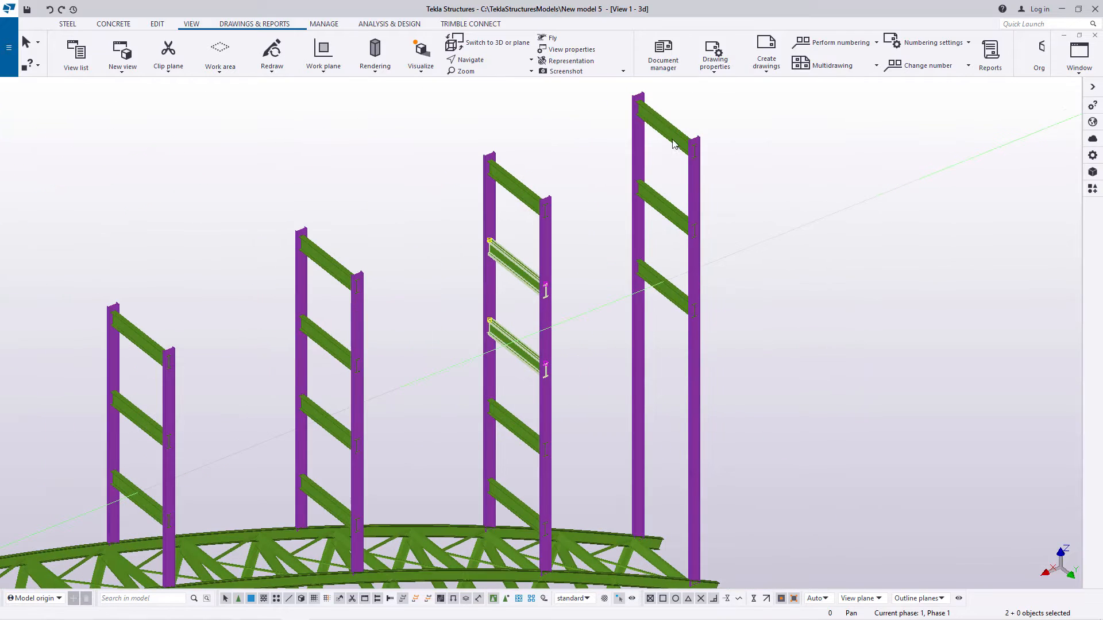
{"action": "left_click_drag", "start_coordinate": [660, 309], "coordinate": [661, 311]}
{"action": "right_click", "coordinate": [788, 182]}
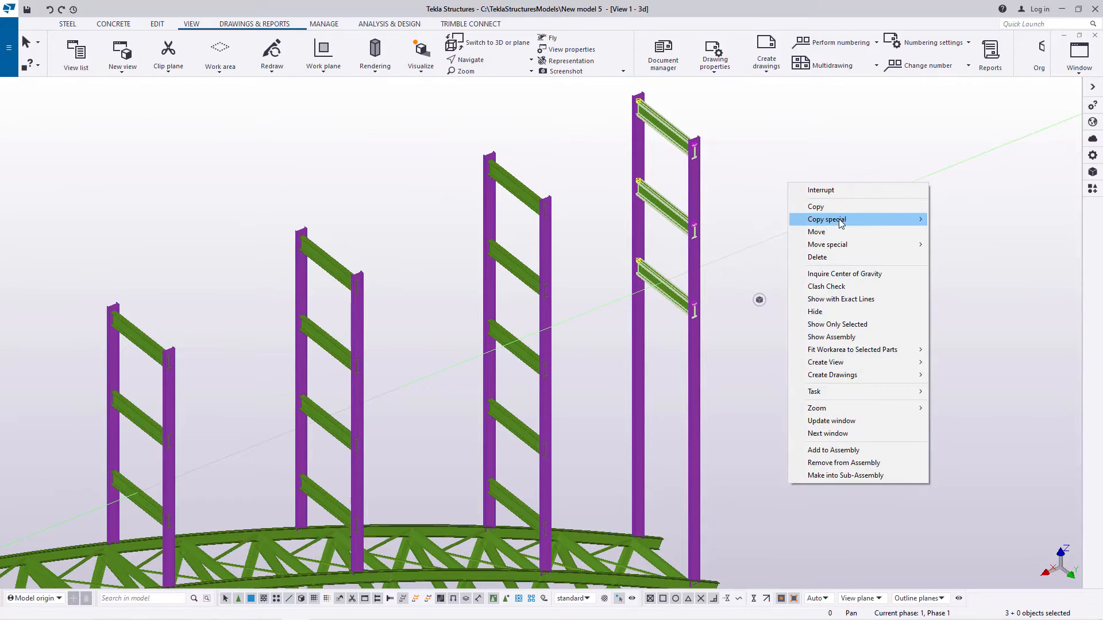
{"action": "left_click", "coordinate": [816, 206]}
{"action": "scroll", "coordinate": [676, 152], "scroll_direction": "up", "scroll_amount": 10}
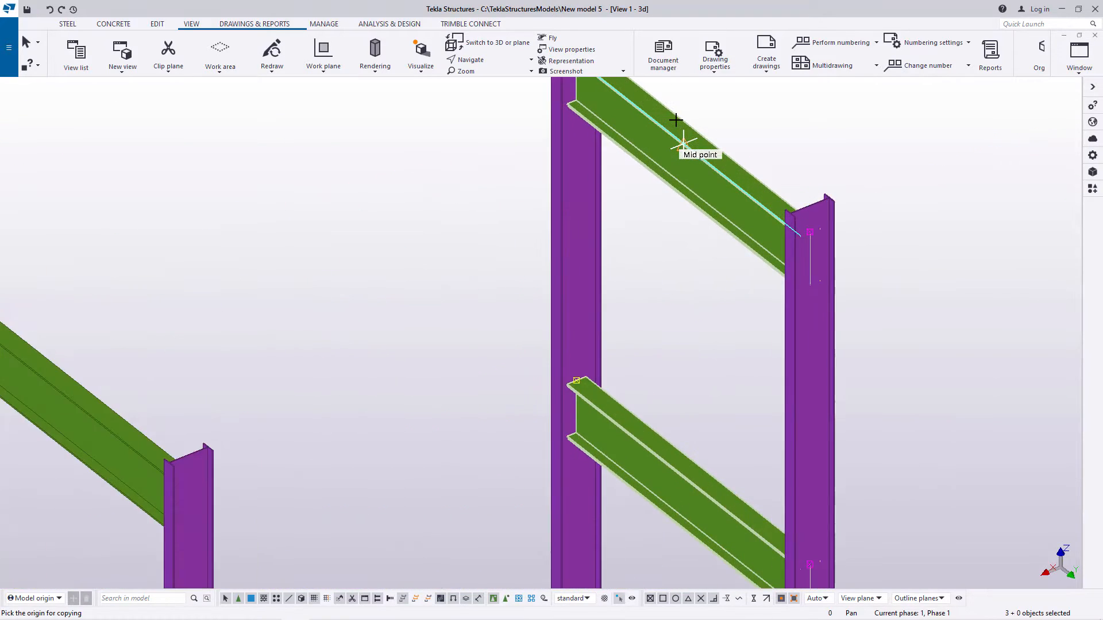
{"action": "scroll", "coordinate": [706, 176], "scroll_direction": "up", "scroll_amount": 4}
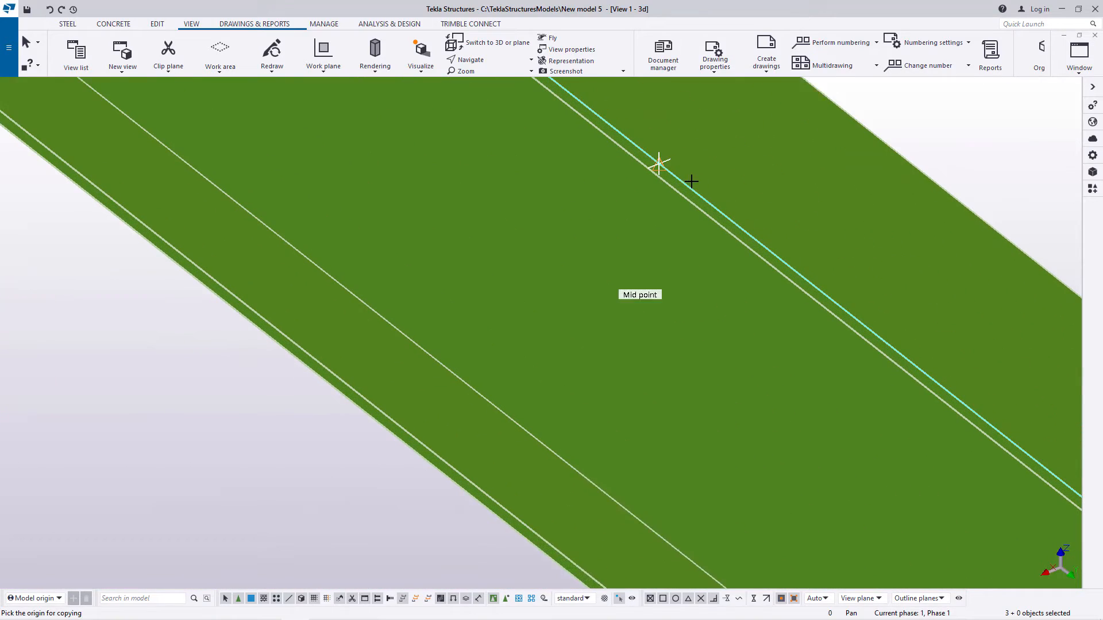
{"action": "left_click", "coordinate": [655, 162]}
{"action": "scroll", "coordinate": [626, 172], "scroll_direction": "down", "scroll_amount": 12}
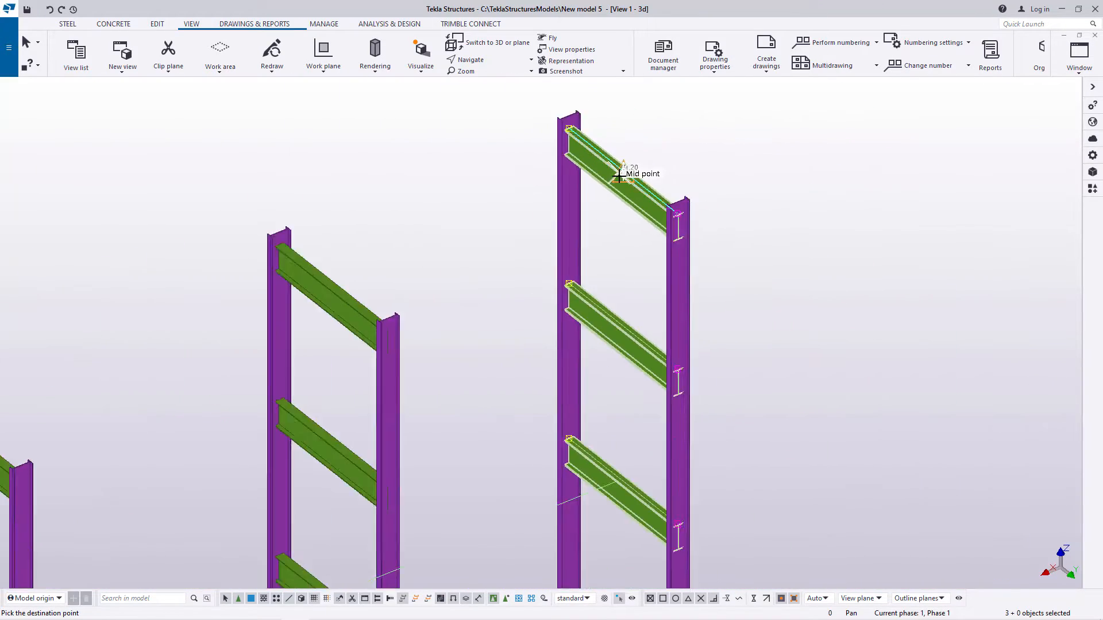
{"action": "scroll", "coordinate": [636, 259], "scroll_direction": "up", "scroll_amount": 12}
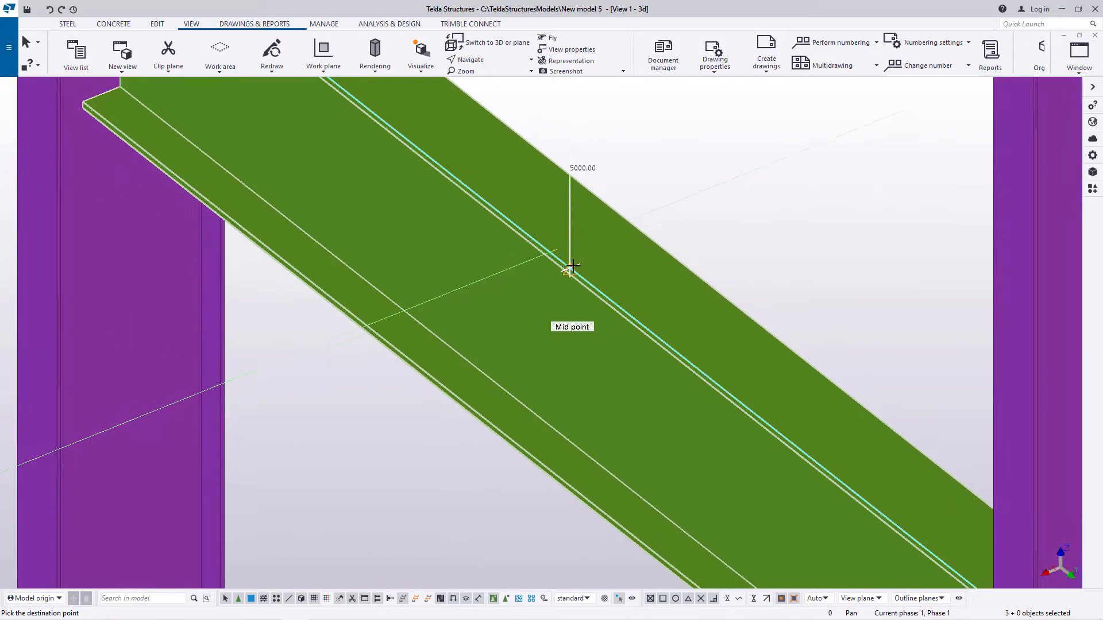
{"action": "scroll", "coordinate": [573, 266], "scroll_direction": "up", "scroll_amount": 3}
{"action": "left_click", "coordinate": [565, 269]}
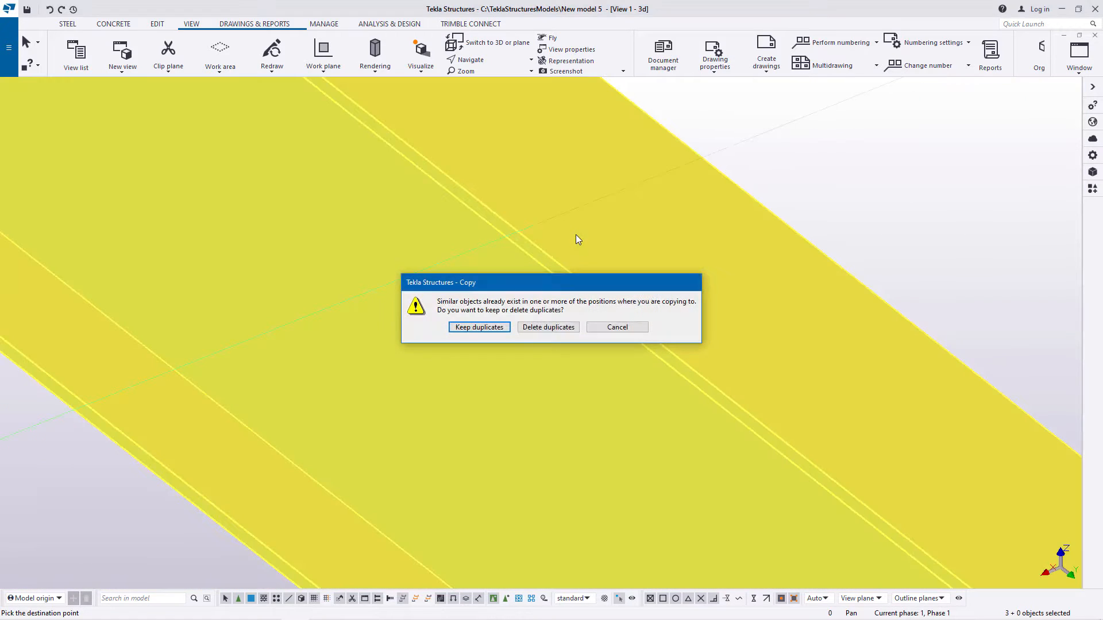
Step: Delete the duplicate beams for the far end column pair's copy, end the copying and clear the selection
{"action": "left_click", "coordinate": [549, 327]}
{"action": "scroll", "coordinate": [554, 262], "scroll_direction": "down", "scroll_amount": 8}
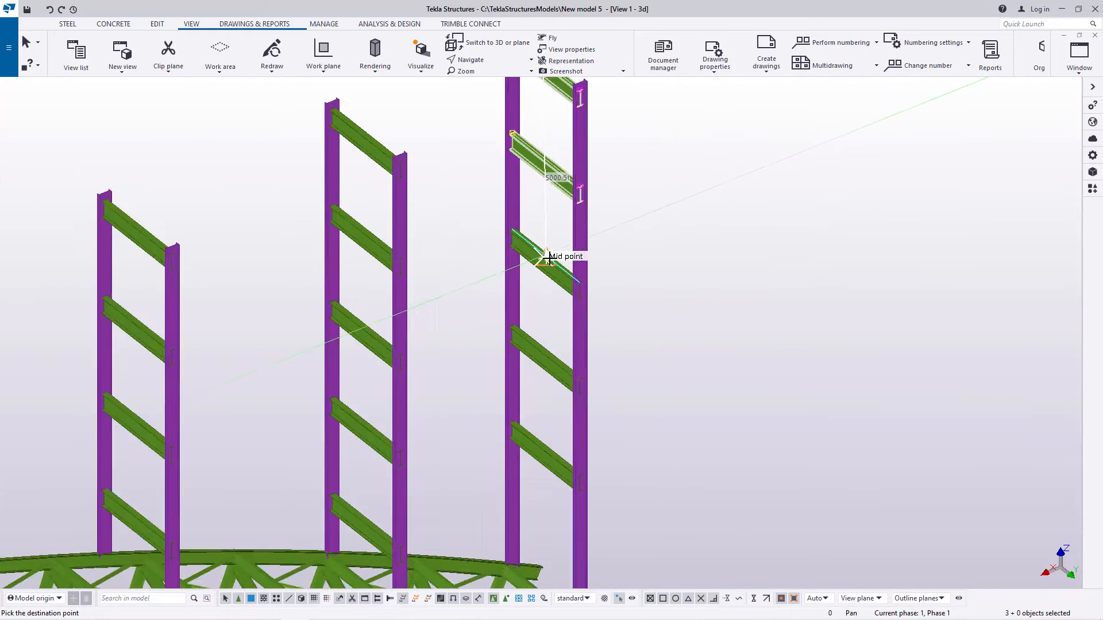
{"action": "scroll", "coordinate": [549, 258], "scroll_direction": "down", "scroll_amount": 3}
{"action": "right_click", "coordinate": [652, 232]}
{"action": "left_click", "coordinate": [692, 242]}
{"action": "scroll", "coordinate": [545, 310], "scroll_direction": "up", "scroll_amount": 2}
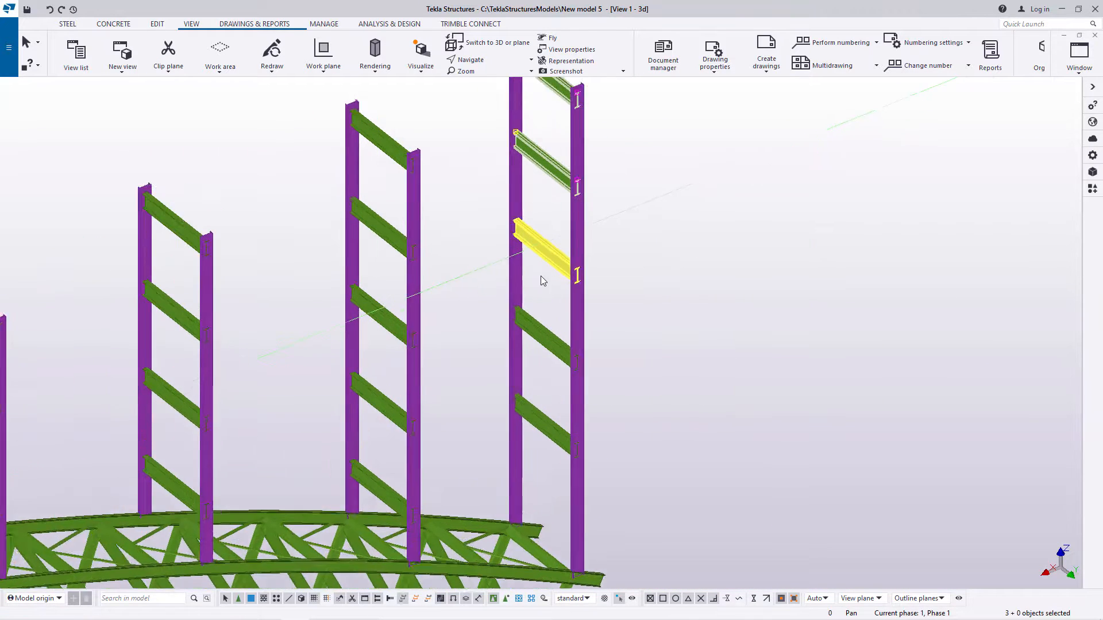
{"action": "scroll", "coordinate": [541, 280], "scroll_direction": "up", "scroll_amount": 2}
{"action": "left_click", "coordinate": [712, 272]}
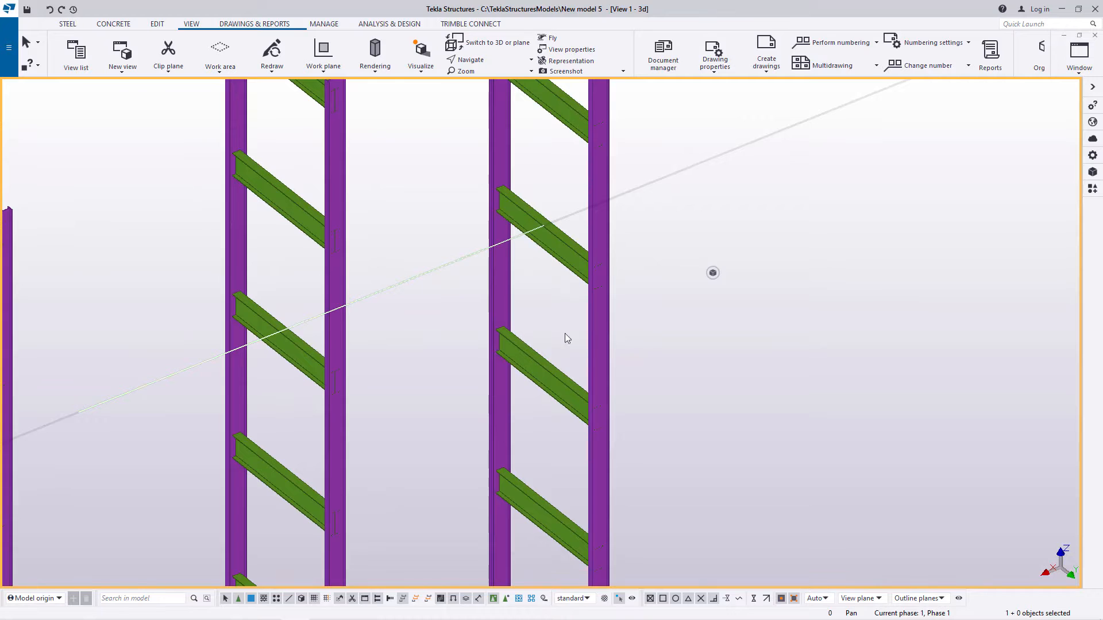
Step: Copy the lowest new cross beam of the far end column pair down, from the midpoint of the beam above to its own midpoint
{"action": "scroll", "coordinate": [564, 335], "scroll_direction": "down", "scroll_amount": 3}
{"action": "scroll", "coordinate": [561, 463], "scroll_direction": "up", "scroll_amount": 5}
{"action": "left_click", "coordinate": [539, 413]}
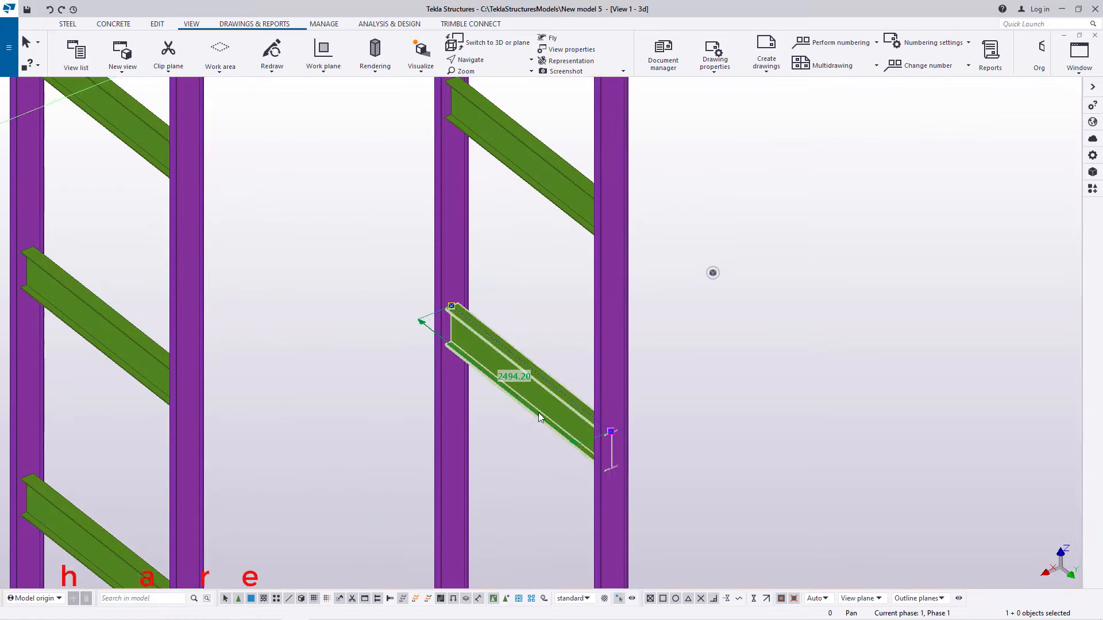
{"action": "right_click", "coordinate": [741, 240]}
{"action": "left_click", "coordinate": [764, 306]}
{"action": "scroll", "coordinate": [520, 148], "scroll_direction": "up", "scroll_amount": 2}
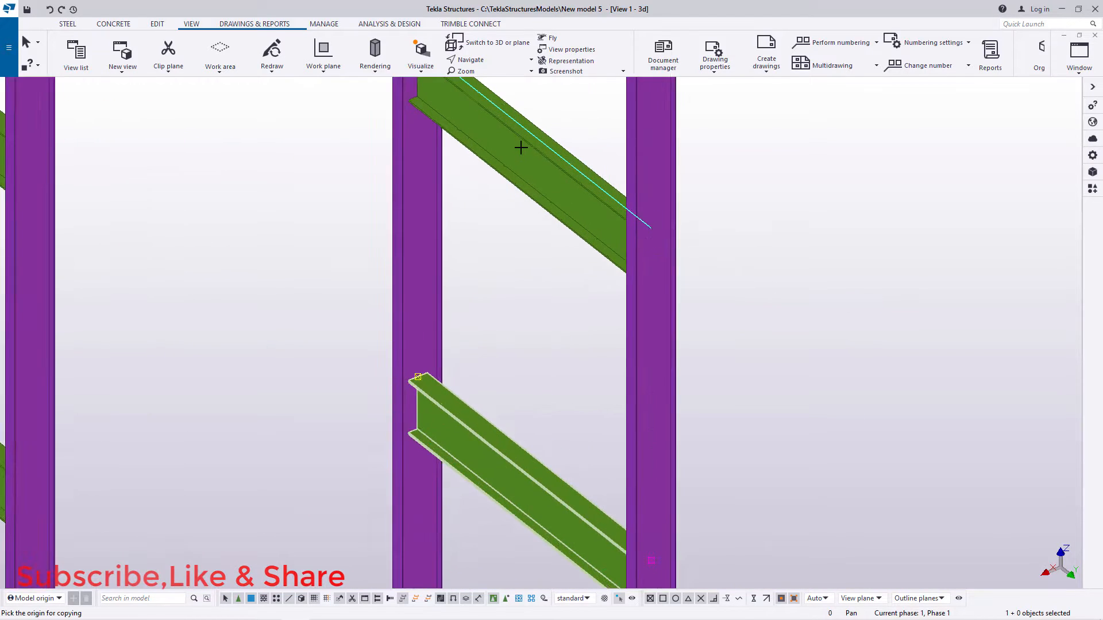
{"action": "scroll", "coordinate": [520, 149], "scroll_direction": "up", "scroll_amount": 5}
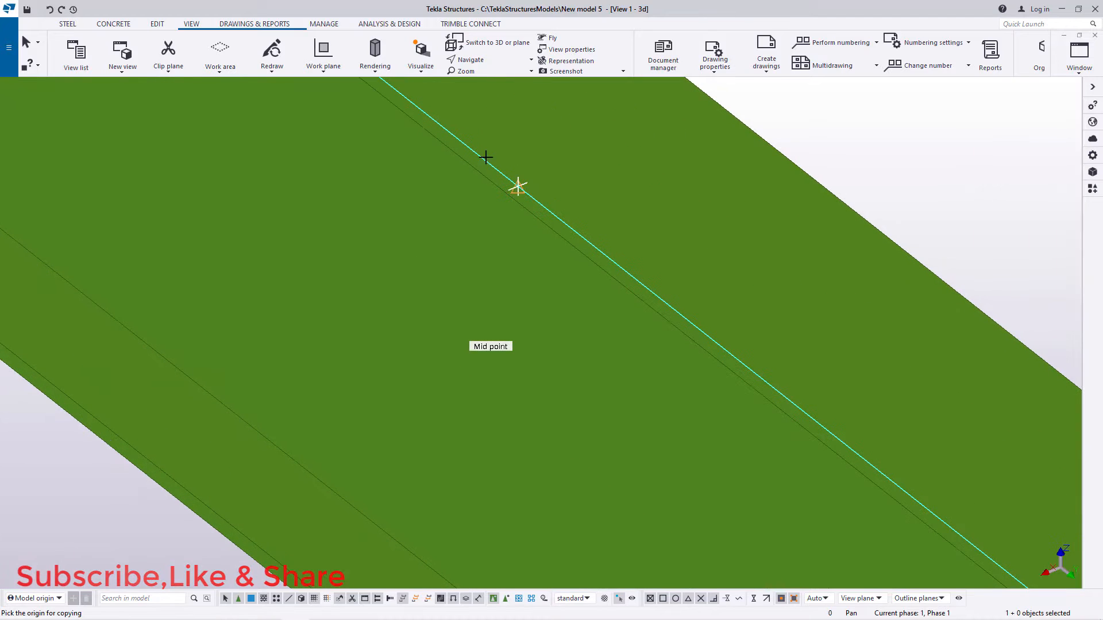
{"action": "left_click", "coordinate": [517, 187]}
{"action": "scroll", "coordinate": [518, 186], "scroll_direction": "down", "scroll_amount": 6}
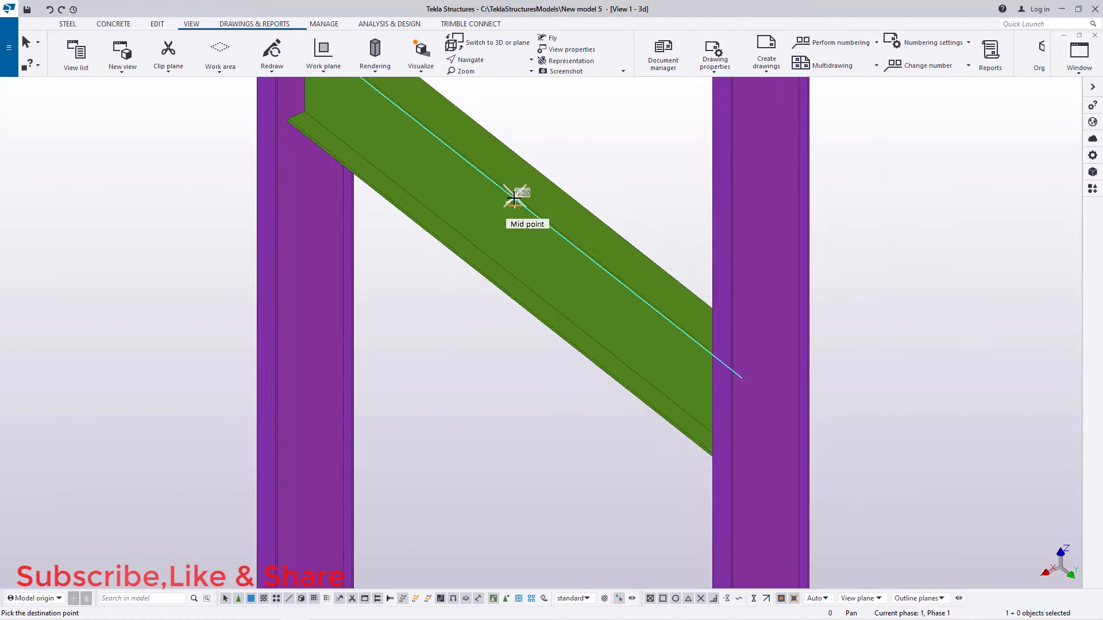
{"action": "scroll", "coordinate": [513, 317], "scroll_direction": "up", "scroll_amount": 8}
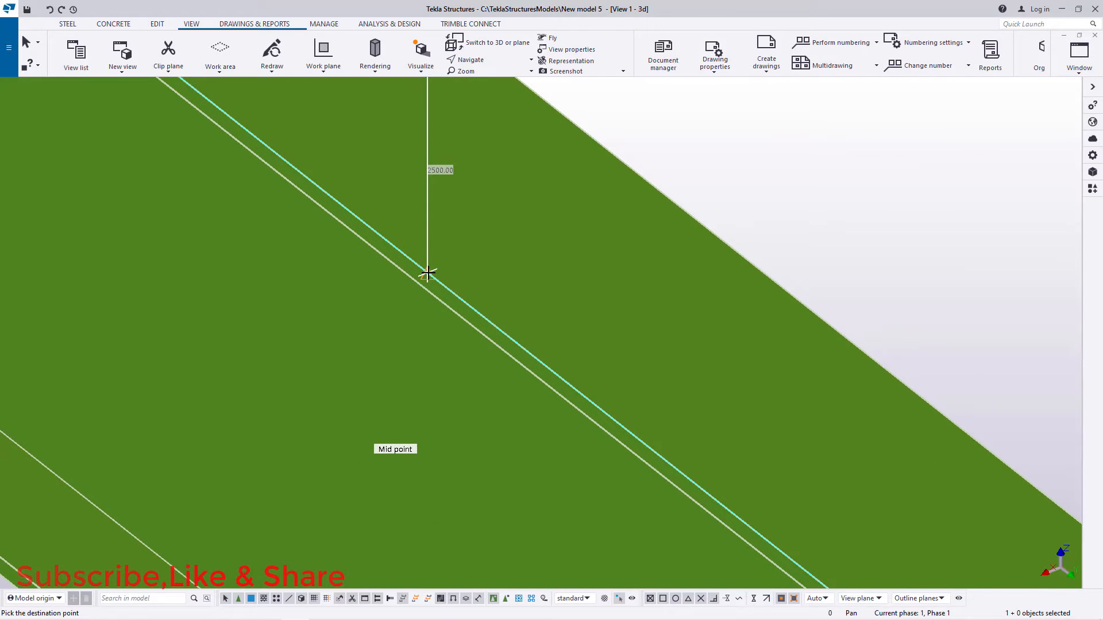
{"action": "left_click", "coordinate": [427, 274]}
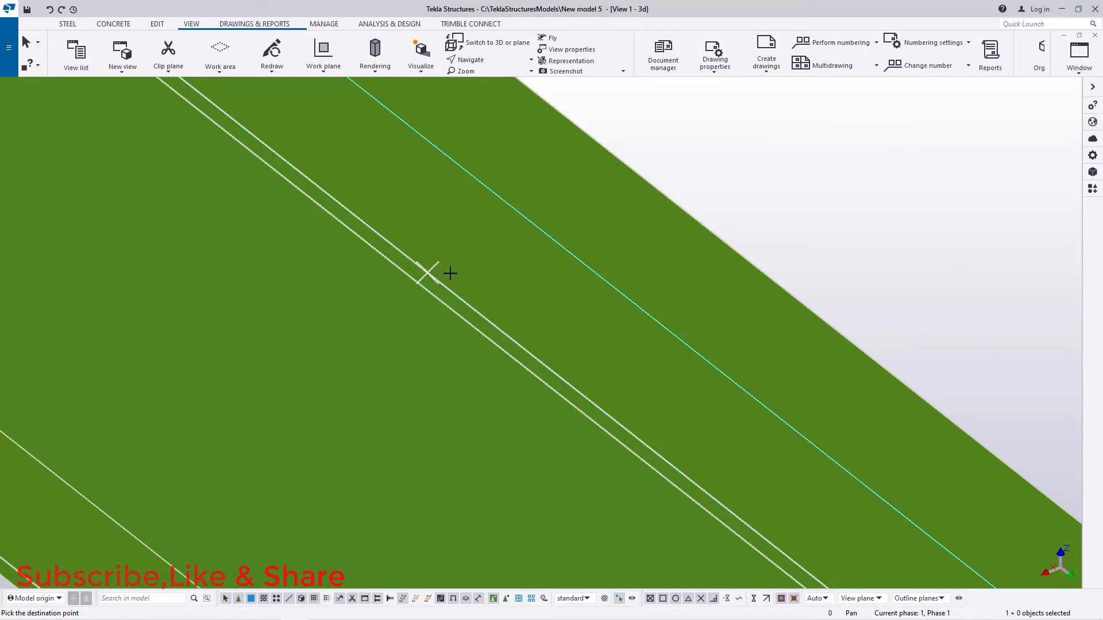
{"action": "scroll", "coordinate": [505, 249], "scroll_direction": "down", "scroll_amount": 3}
{"action": "right_click", "coordinate": [647, 182]}
{"action": "left_click", "coordinate": [673, 189]}
{"action": "scroll", "coordinate": [616, 257], "scroll_direction": "down", "scroll_amount": 2}
{"action": "scroll", "coordinate": [617, 258], "scroll_direction": "down", "scroll_amount": 5}
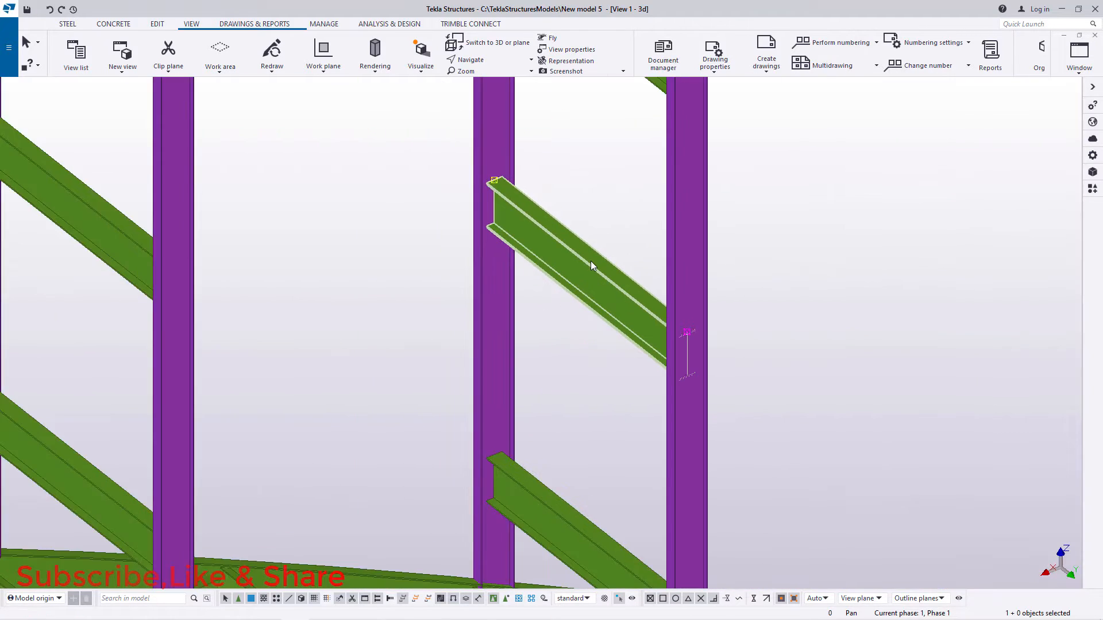
Step: Add one divided line point at the centre of the bottom flange's underside on the near end column pair's top cross beam
{"action": "scroll", "coordinate": [873, 379], "scroll_direction": "down", "scroll_amount": 8}
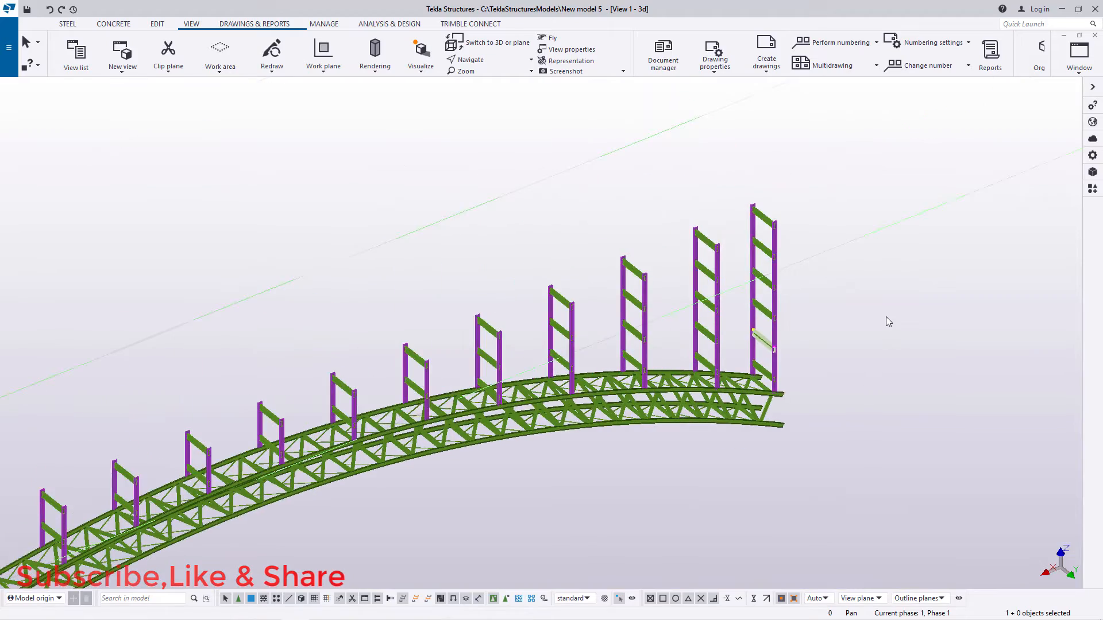
{"action": "scroll", "coordinate": [473, 469], "scroll_direction": "down", "scroll_amount": 2}
{"action": "scroll", "coordinate": [405, 360], "scroll_direction": "up", "scroll_amount": 10}
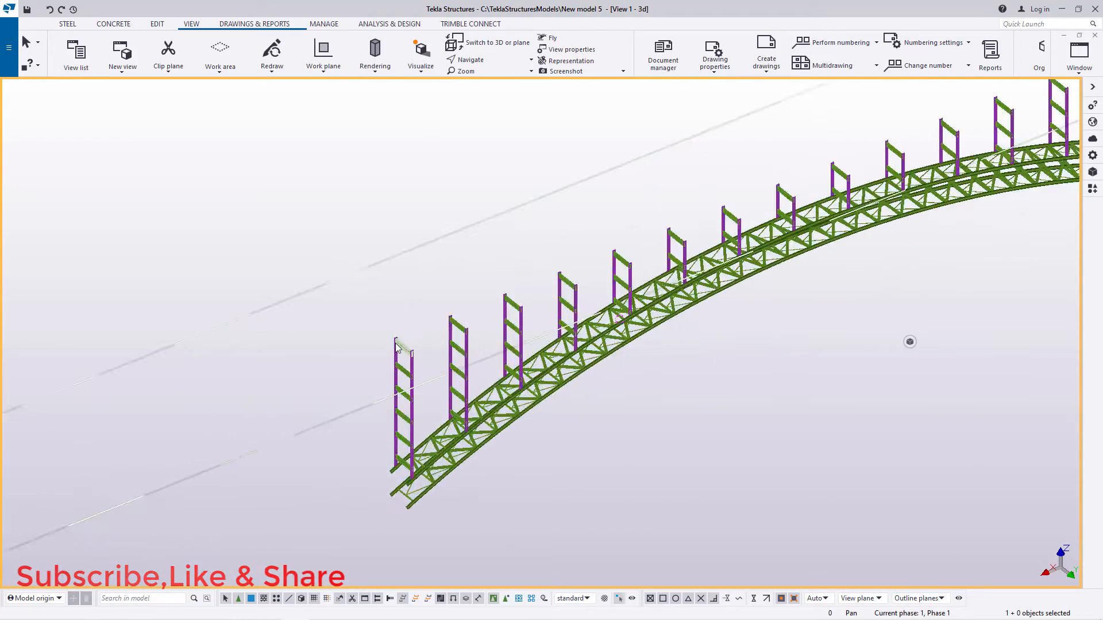
{"action": "scroll", "coordinate": [418, 356], "scroll_direction": "up", "scroll_amount": 10}
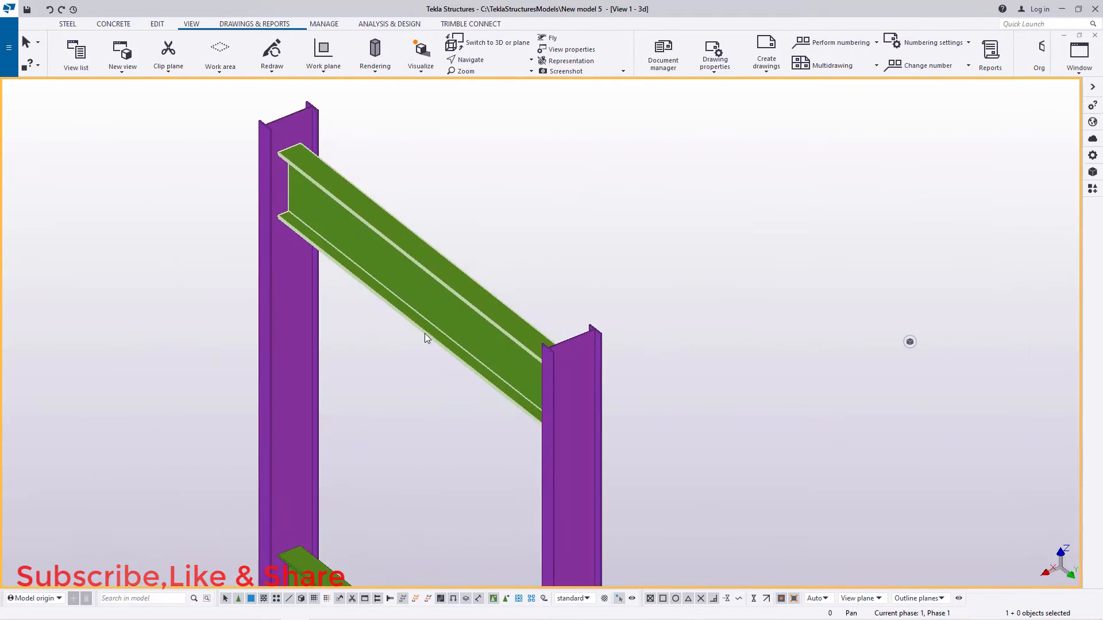
{"action": "left_click", "coordinate": [489, 67]}
{"action": "left_click", "coordinate": [479, 77]}
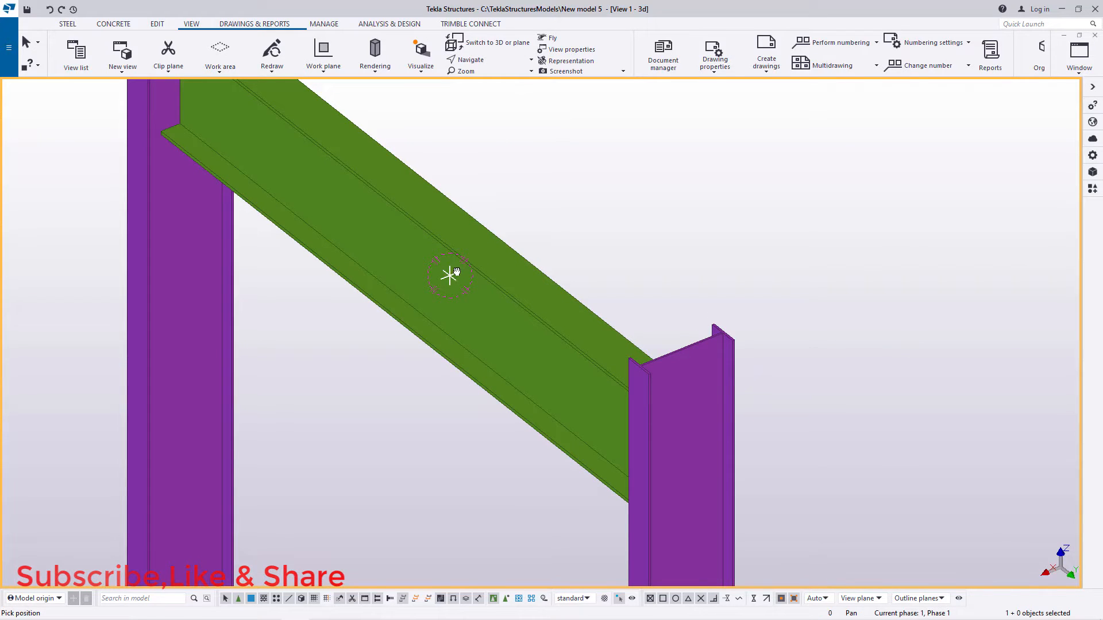
{"action": "left_click_drag", "start_coordinate": [457, 271], "coordinate": [462, 175]}
{"action": "mouse_move", "coordinate": [438, 320]}
{"action": "left_mouse_down"}
{"action": "mouse_move", "coordinate": [448, 239]}
{"action": "mouse_move", "coordinate": [505, 241]}
{"action": "left_mouse_up"}
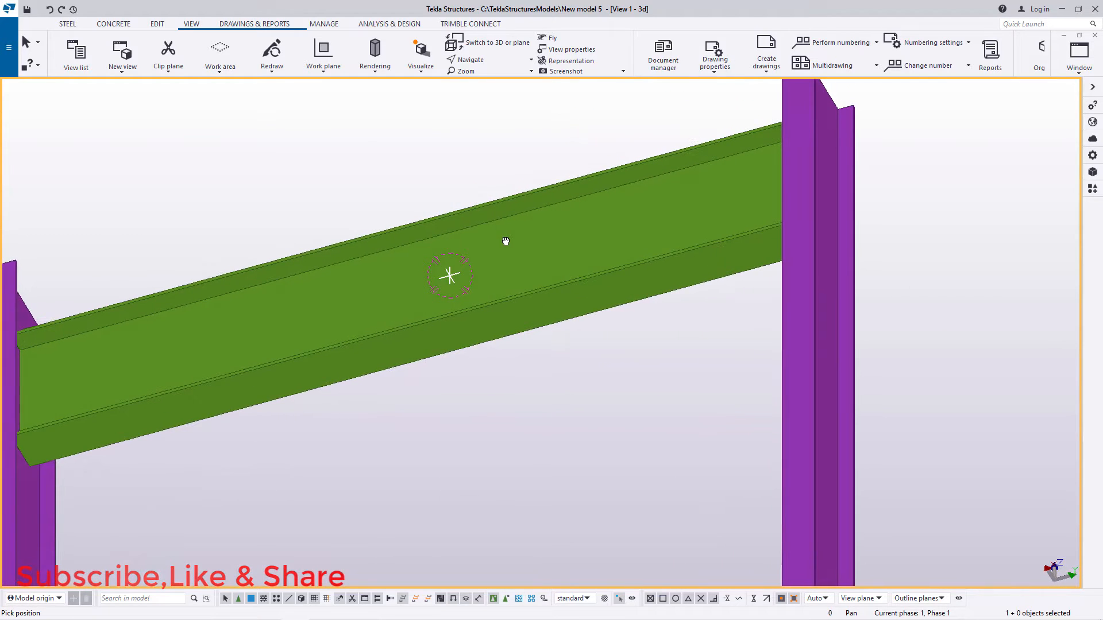
{"action": "scroll", "coordinate": [389, 339], "scroll_direction": "up", "scroll_amount": 5}
{"action": "right_click", "coordinate": [388, 337]}
{"action": "left_click", "coordinate": [431, 341]}
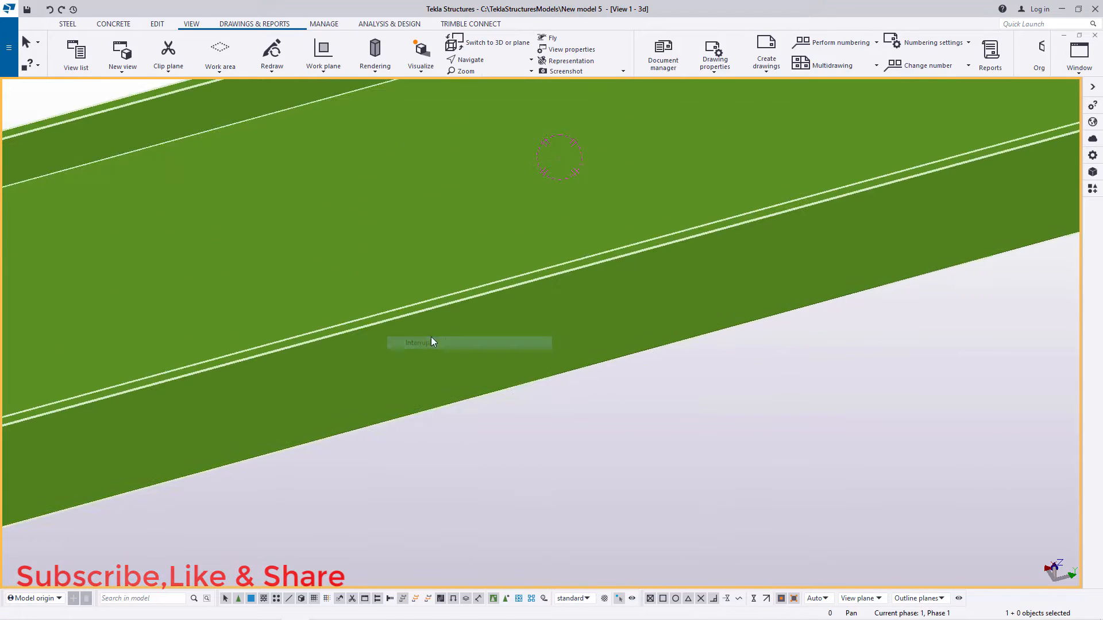
{"action": "left_click", "coordinate": [157, 24]}
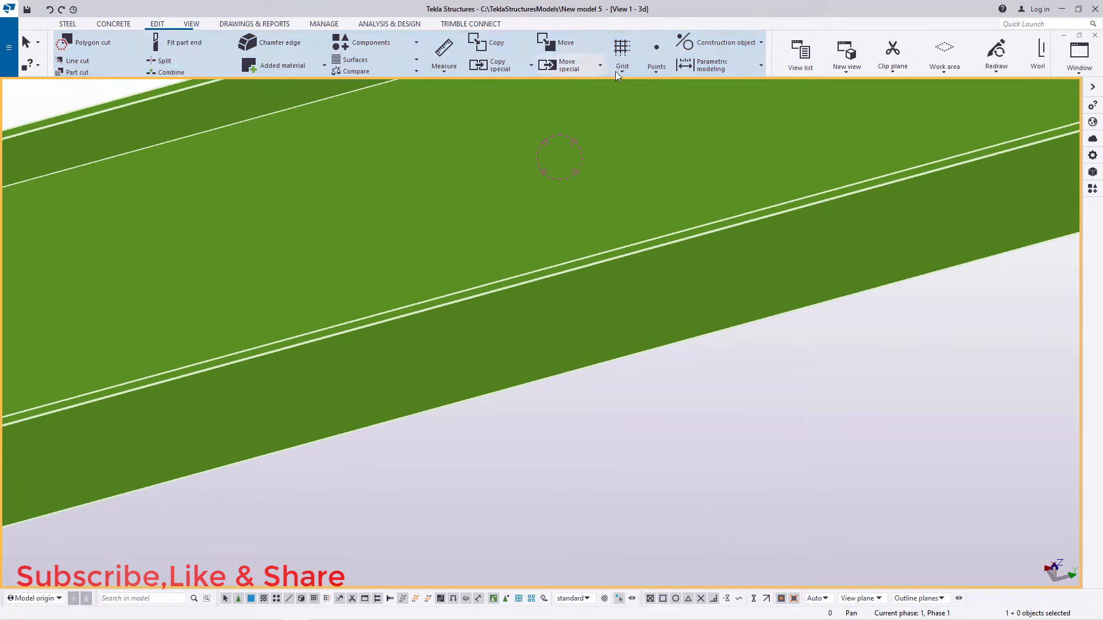
{"action": "left_click", "coordinate": [656, 70]}
{"action": "left_click", "coordinate": [666, 88]}
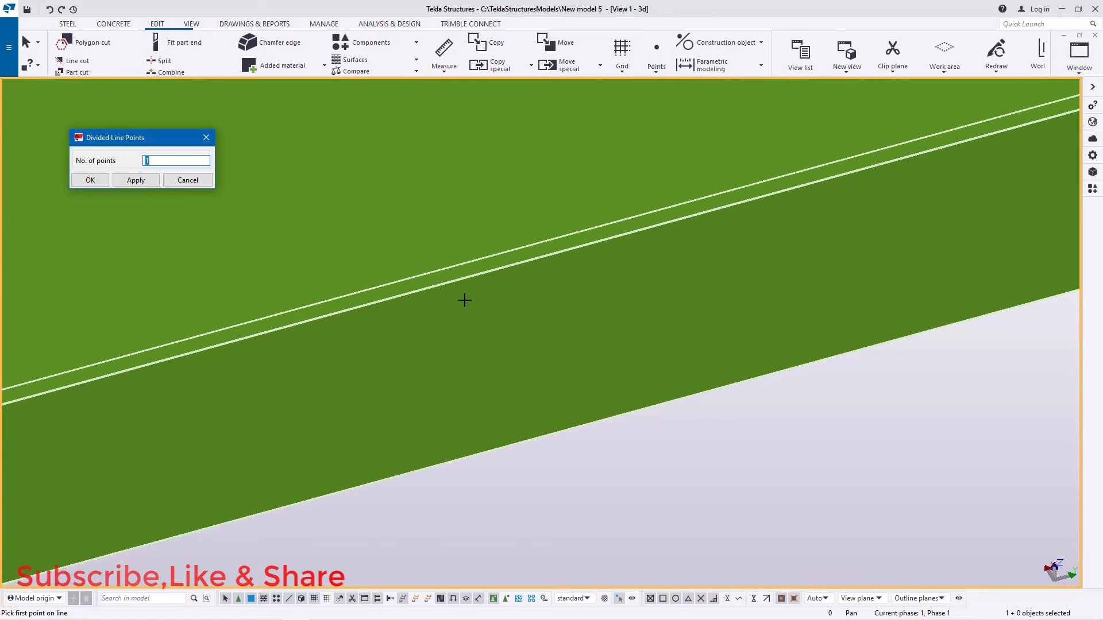
{"action": "scroll", "coordinate": [464, 300], "scroll_direction": "up", "scroll_amount": 1}
{"action": "left_click", "coordinate": [505, 265]}
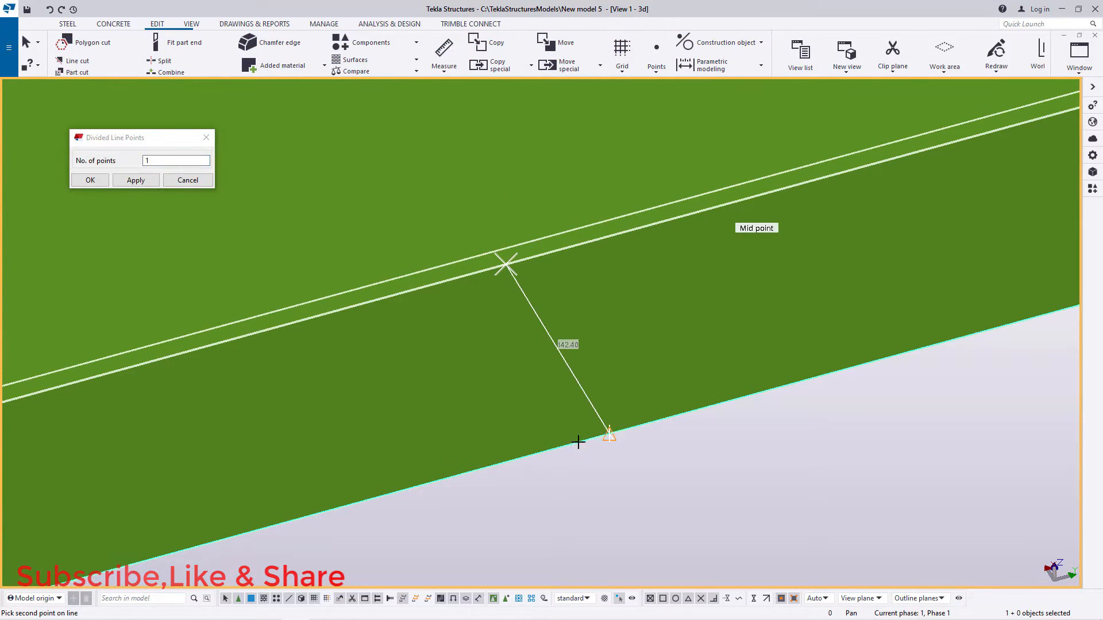
{"action": "right_click", "coordinate": [605, 346]}
{"action": "left_click", "coordinate": [634, 353]}
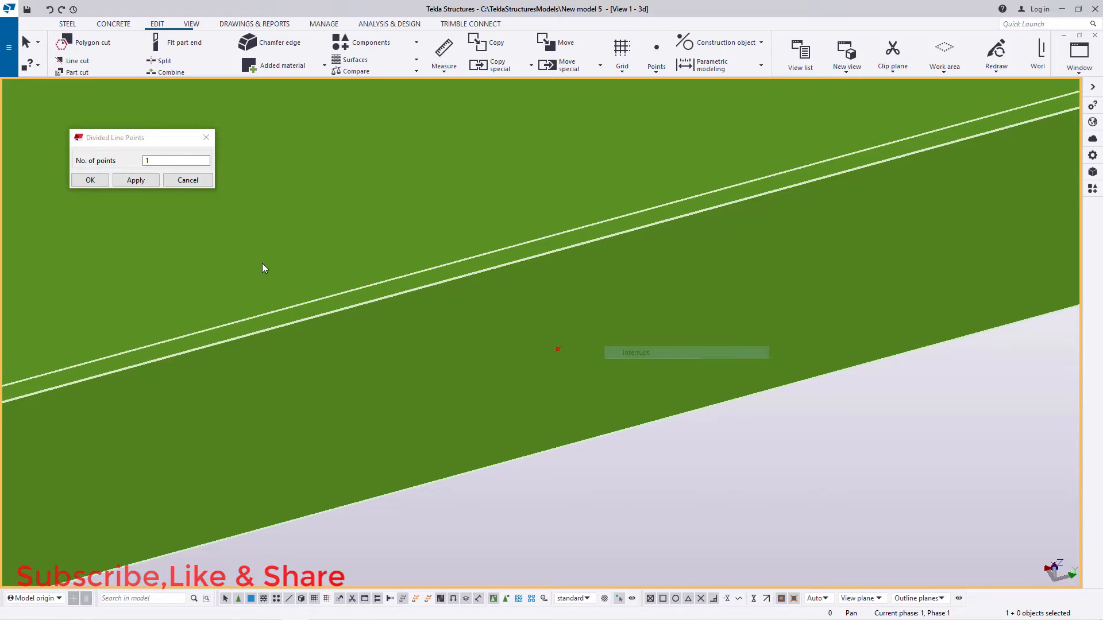
{"action": "left_click", "coordinate": [92, 180]}
Step: Model a diagonal steel beam from the new point under the top cross beam to the top flange's column end on the beam below
{"action": "scroll", "coordinate": [451, 233], "scroll_direction": "down", "scroll_amount": 6}
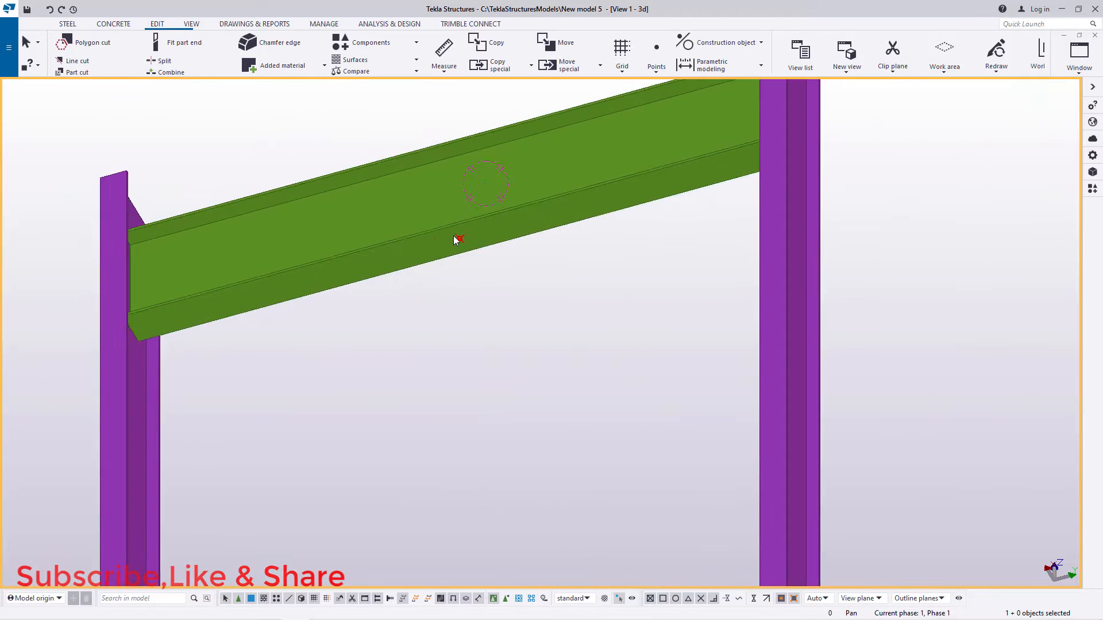
{"action": "scroll", "coordinate": [463, 243], "scroll_direction": "down", "scroll_amount": 2}
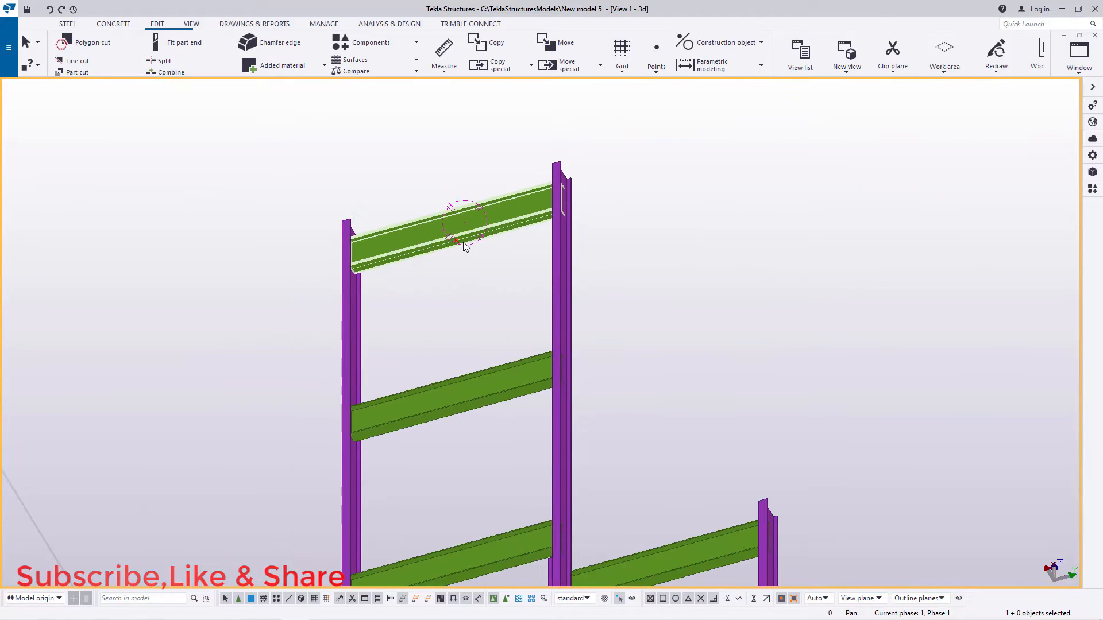
{"action": "left_click", "coordinate": [191, 26]}
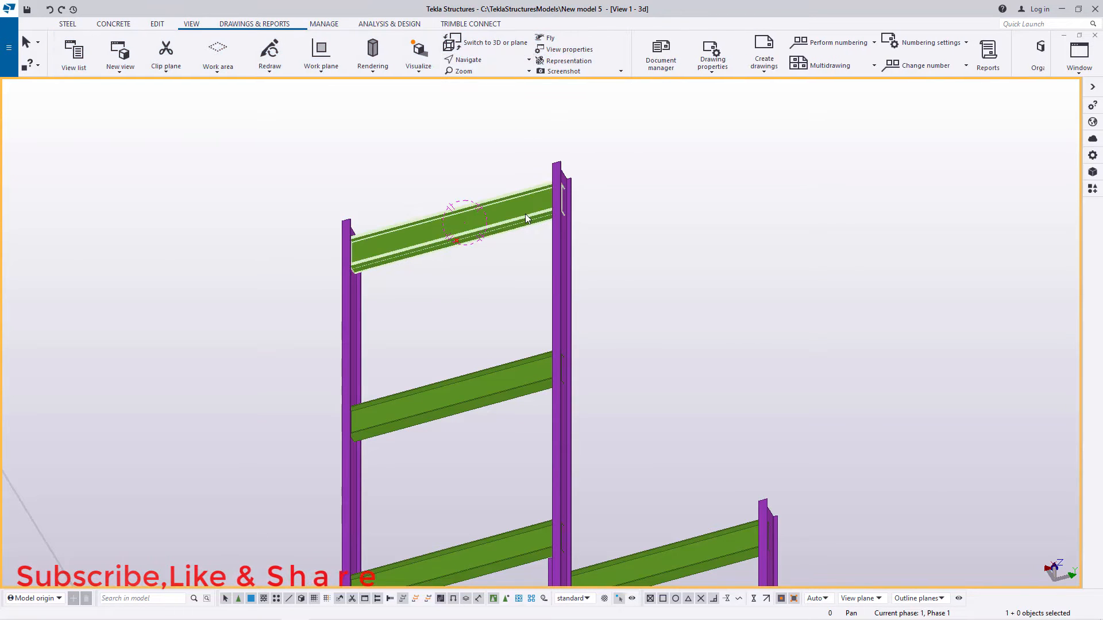
{"action": "left_click", "coordinate": [481, 60]}
{"action": "left_click", "coordinate": [489, 98]}
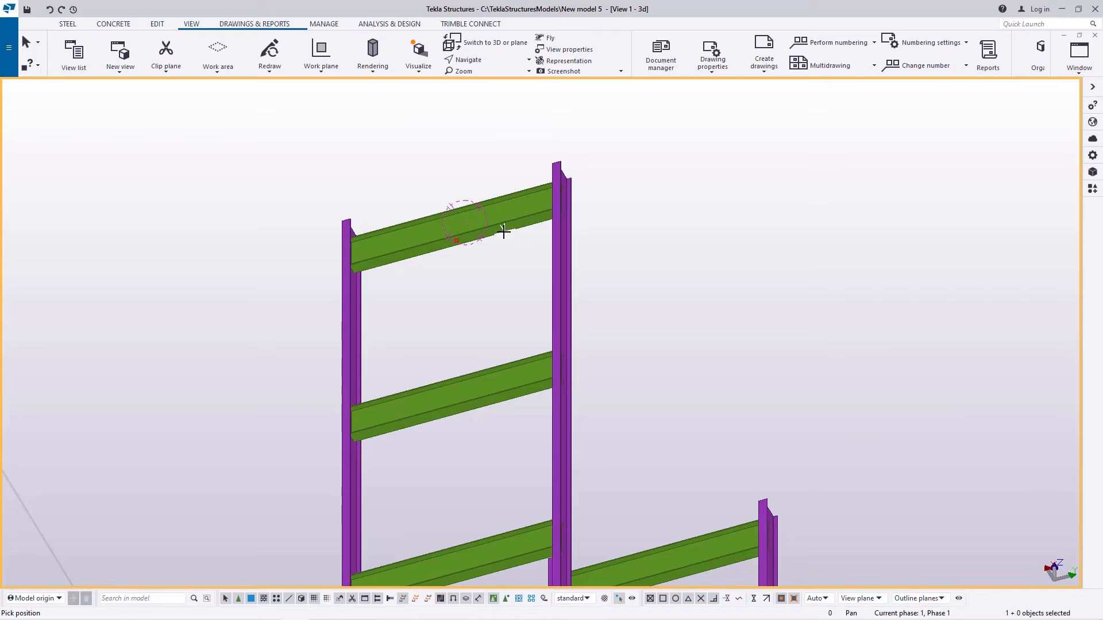
{"action": "left_click_drag", "start_coordinate": [495, 225], "coordinate": [478, 161]}
{"action": "right_click", "coordinate": [501, 157]}
{"action": "left_click", "coordinate": [526, 164]}
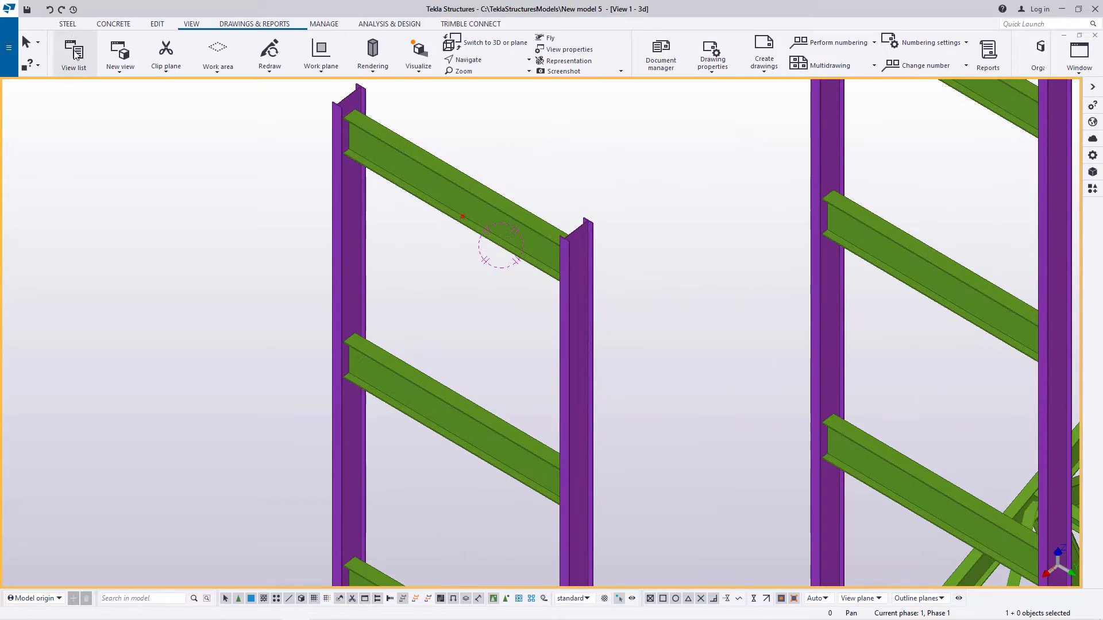
{"action": "left_click", "coordinate": [67, 26]}
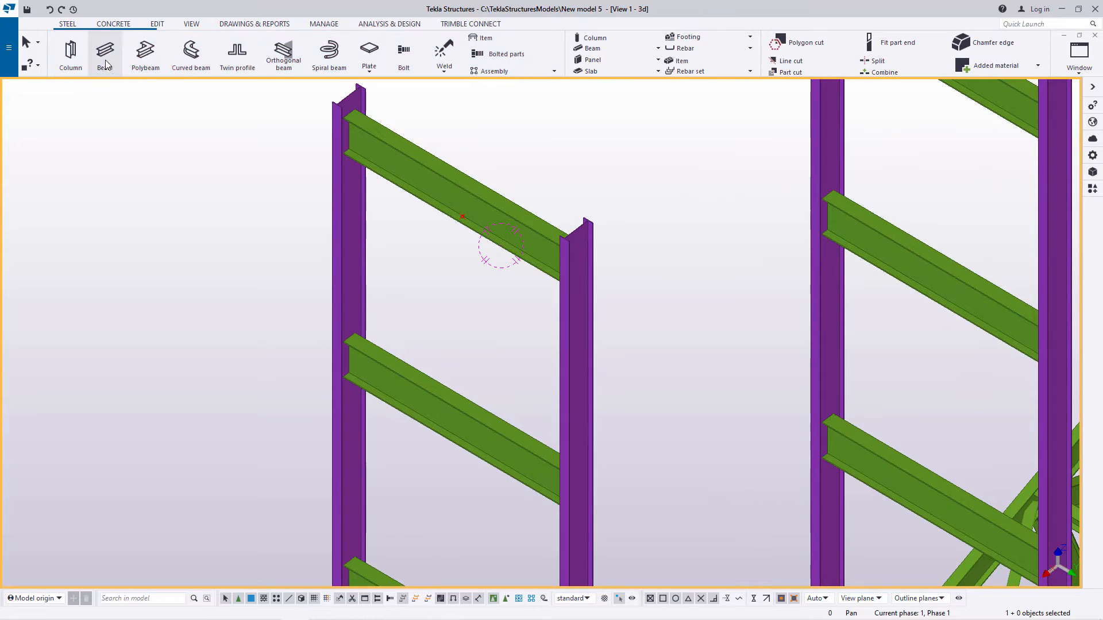
{"action": "scroll", "coordinate": [420, 191], "scroll_direction": "up", "scroll_amount": 5}
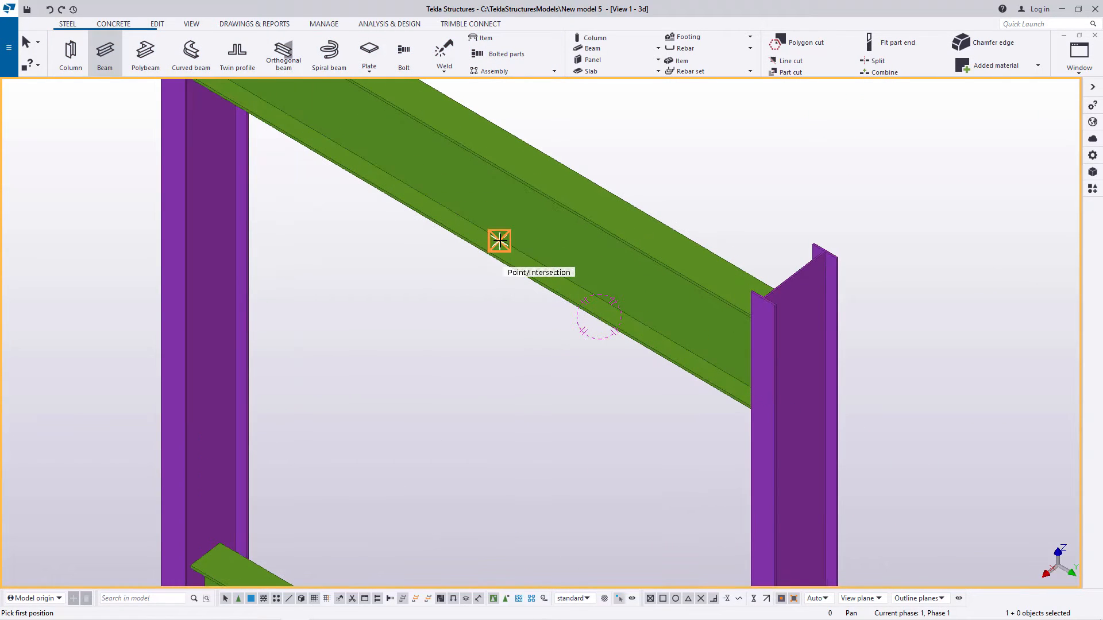
{"action": "left_click", "coordinate": [500, 240]}
{"action": "scroll", "coordinate": [446, 209], "scroll_direction": "down", "scroll_amount": 3}
{"action": "scroll", "coordinate": [365, 391], "scroll_direction": "up", "scroll_amount": 4}
{"action": "scroll", "coordinate": [513, 299], "scroll_direction": "down", "scroll_amount": 2}
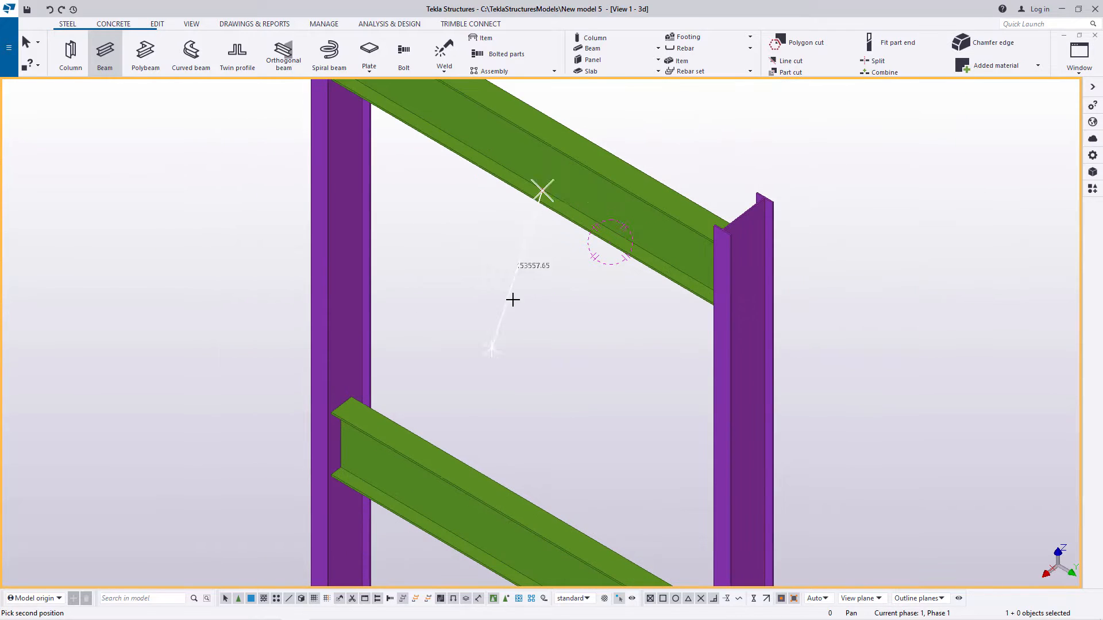
{"action": "scroll", "coordinate": [356, 408], "scroll_direction": "up", "scroll_amount": 5}
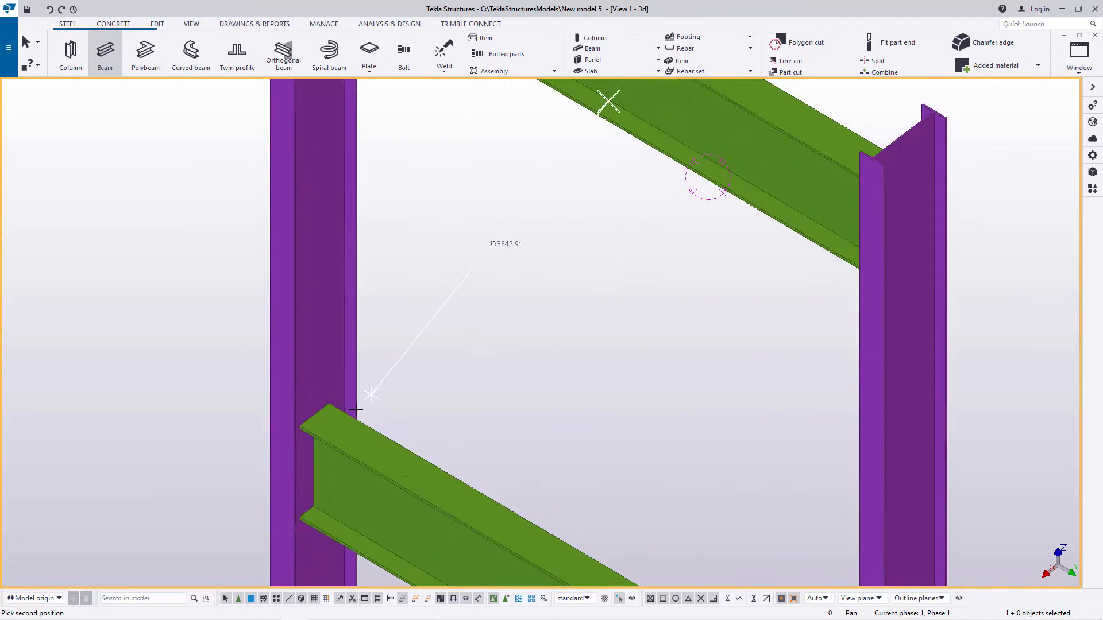
{"action": "left_click", "coordinate": [294, 414]}
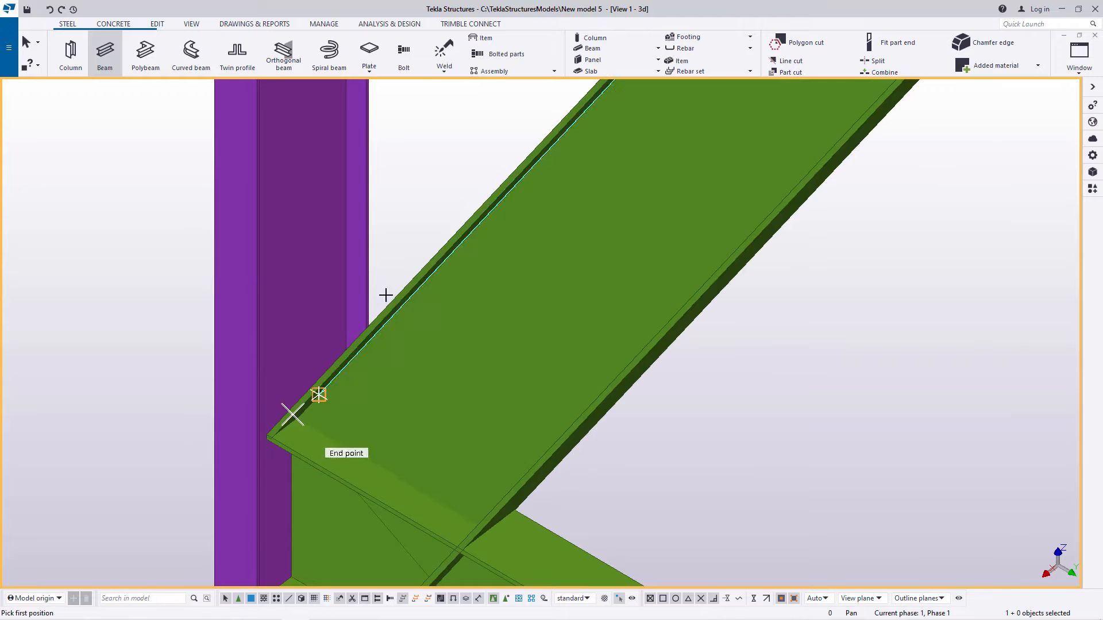
{"action": "right_click", "coordinate": [389, 251]}
{"action": "left_click", "coordinate": [426, 258]}
Step: Change the diagonal beam's profile to the hot-rolled L profile RSA75*50*8 from the RSA 75's group
{"action": "double_click", "coordinate": [563, 222]}
{"action": "scroll", "coordinate": [374, 291], "scroll_direction": "down", "scroll_amount": 4}
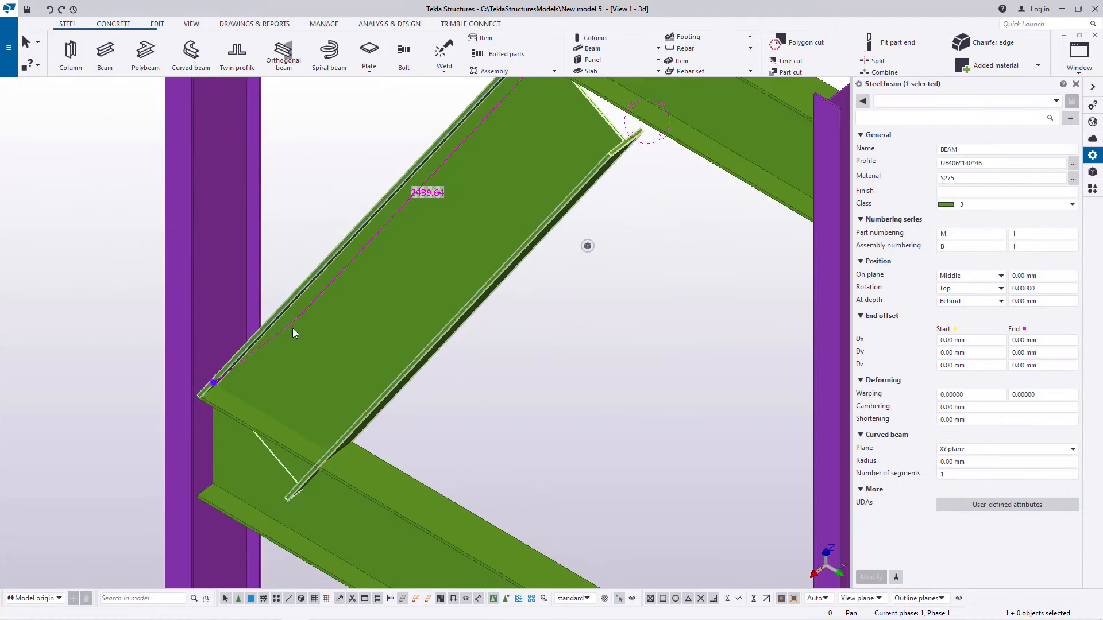
{"action": "left_click", "coordinate": [1072, 164]}
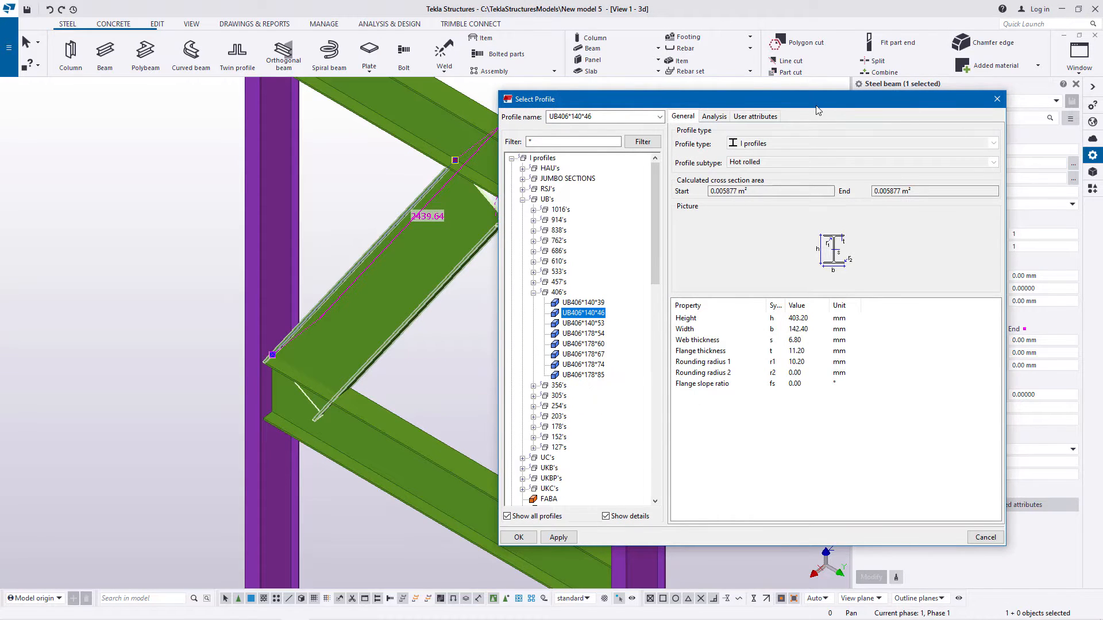
{"action": "left_click_drag", "start_coordinate": [818, 102], "coordinate": [891, 74]}
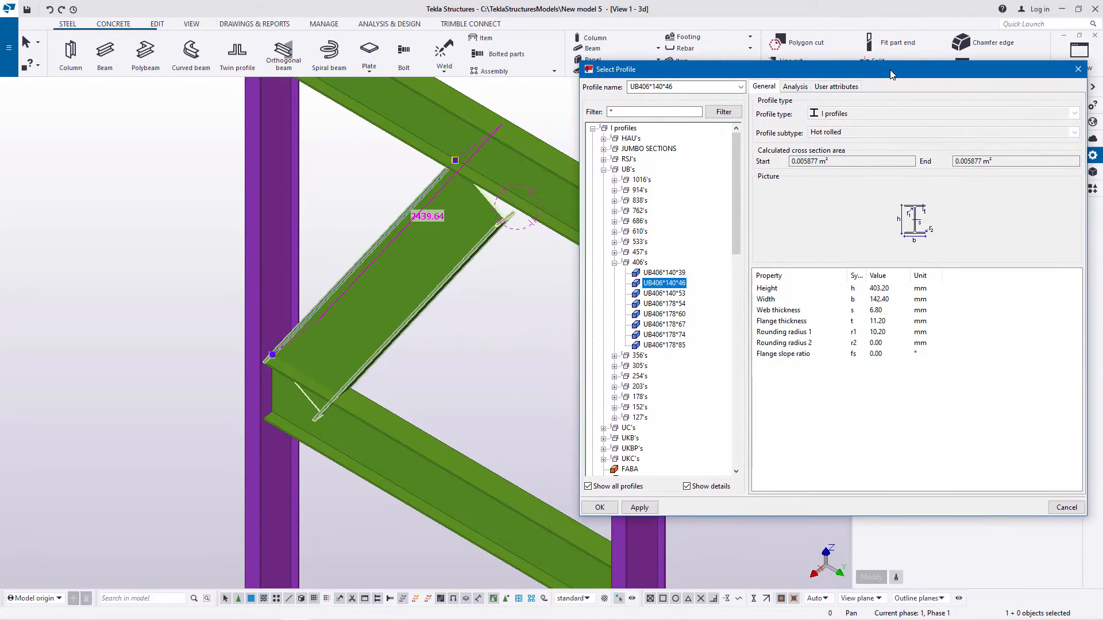
{"action": "left_click", "coordinate": [615, 262]}
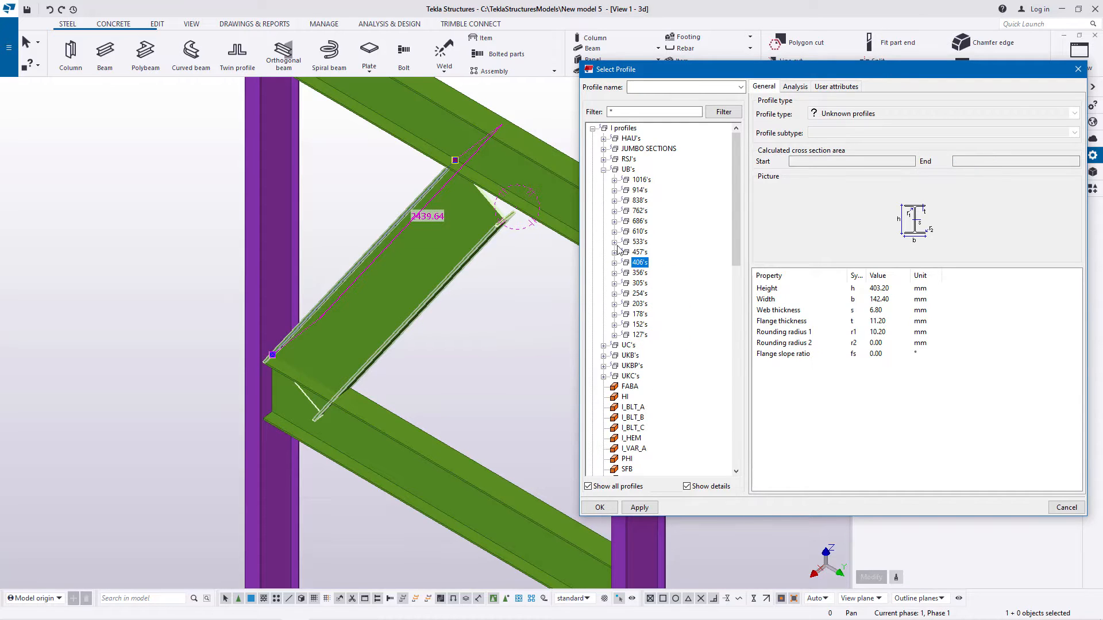
{"action": "left_click", "coordinate": [603, 170]}
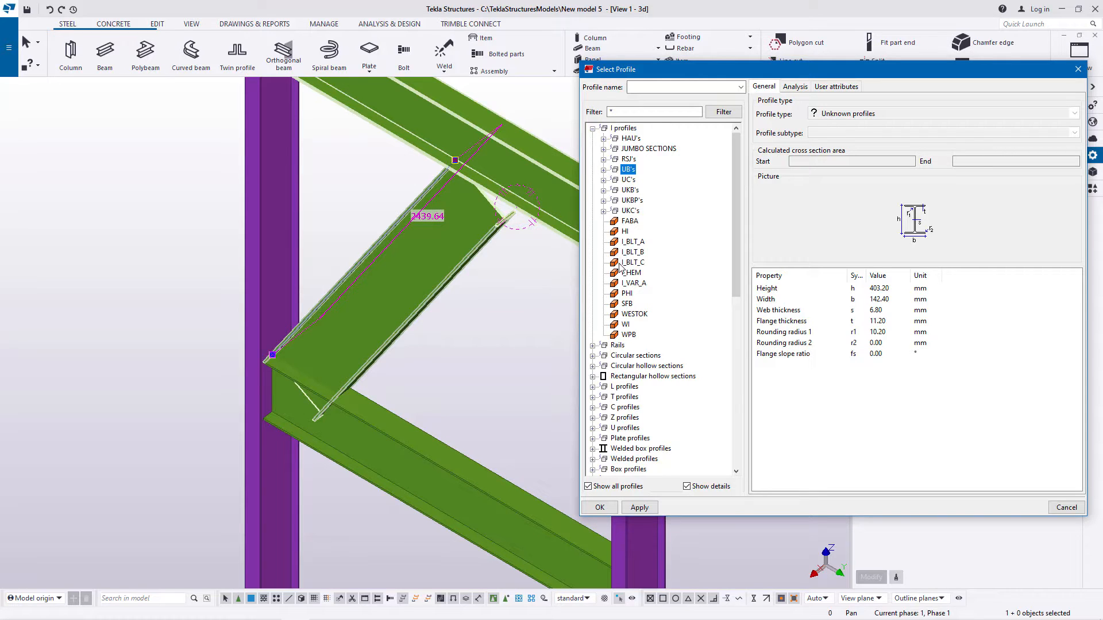
{"action": "left_click", "coordinate": [592, 386]}
{"action": "scroll", "coordinate": [672, 350], "scroll_direction": "down", "scroll_amount": 3}
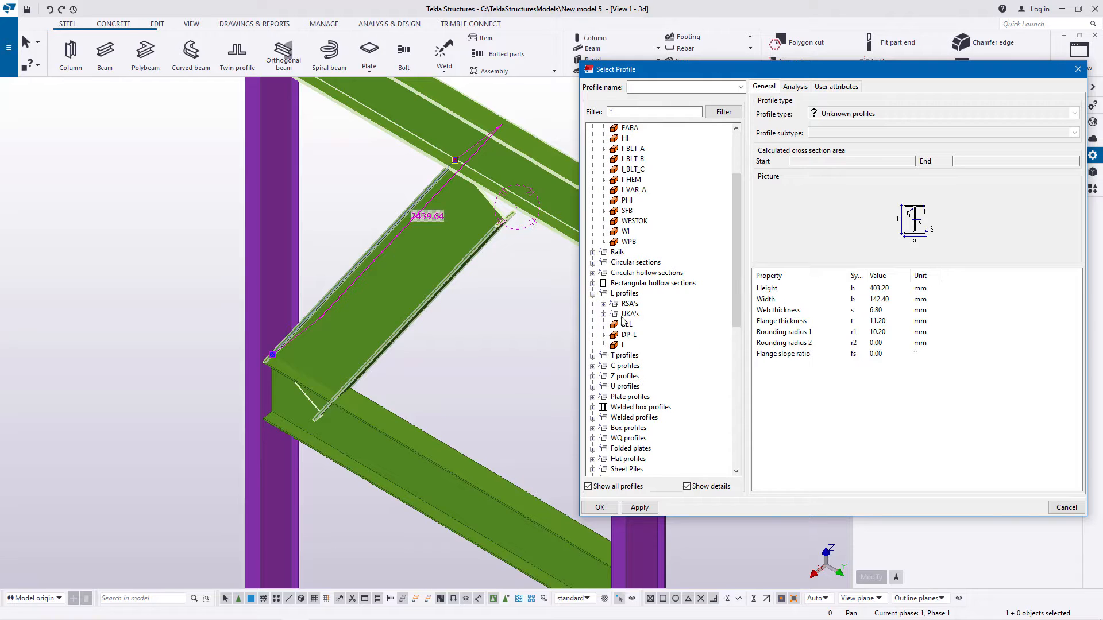
{"action": "left_click", "coordinate": [604, 304]}
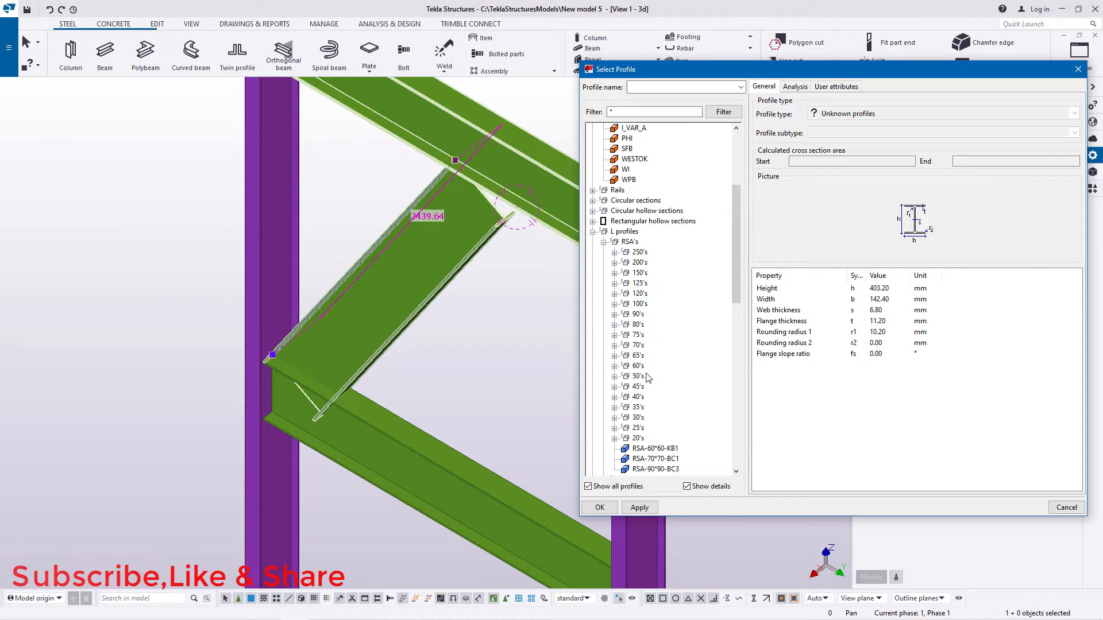
{"action": "left_click", "coordinate": [614, 335]}
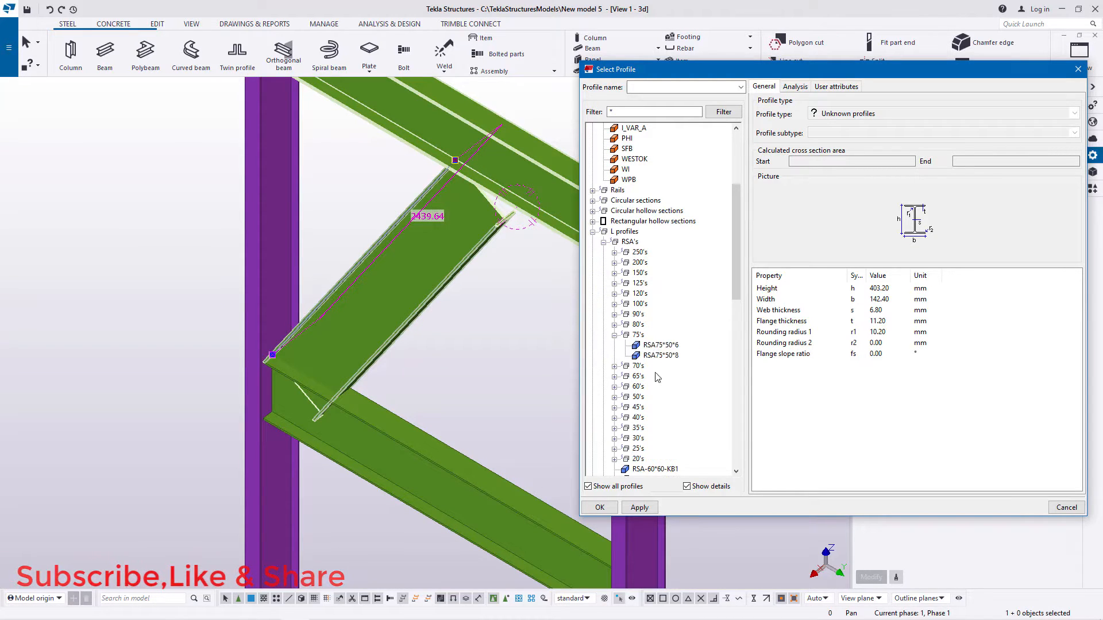
{"action": "left_click", "coordinate": [659, 355]}
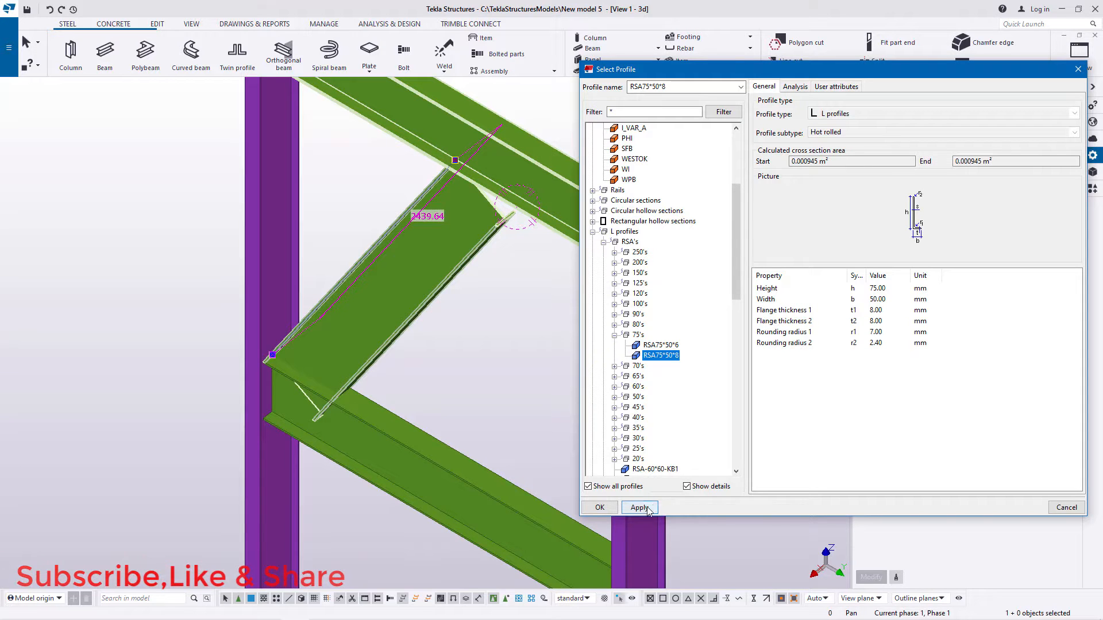
{"action": "left_click", "coordinate": [600, 508]}
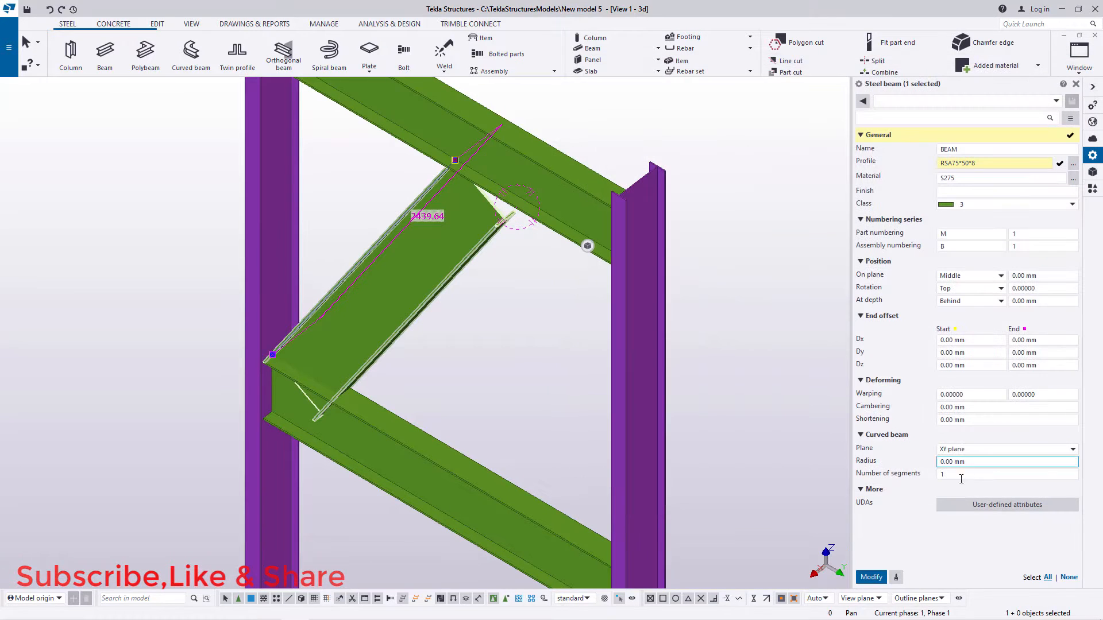
{"action": "left_click", "coordinate": [870, 577]}
Step: Examine the angle diagonal and its joint under the top cross beam from several sides, and clear the selection
{"action": "scroll", "coordinate": [406, 182], "scroll_direction": "up", "scroll_amount": 5}
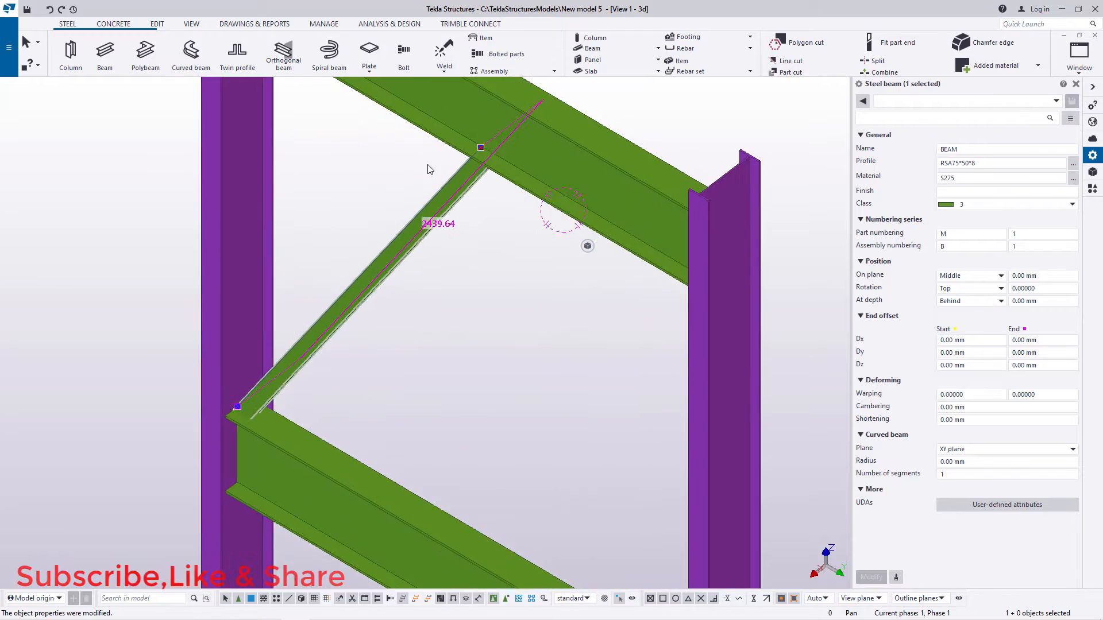
{"action": "left_click", "coordinate": [191, 23]}
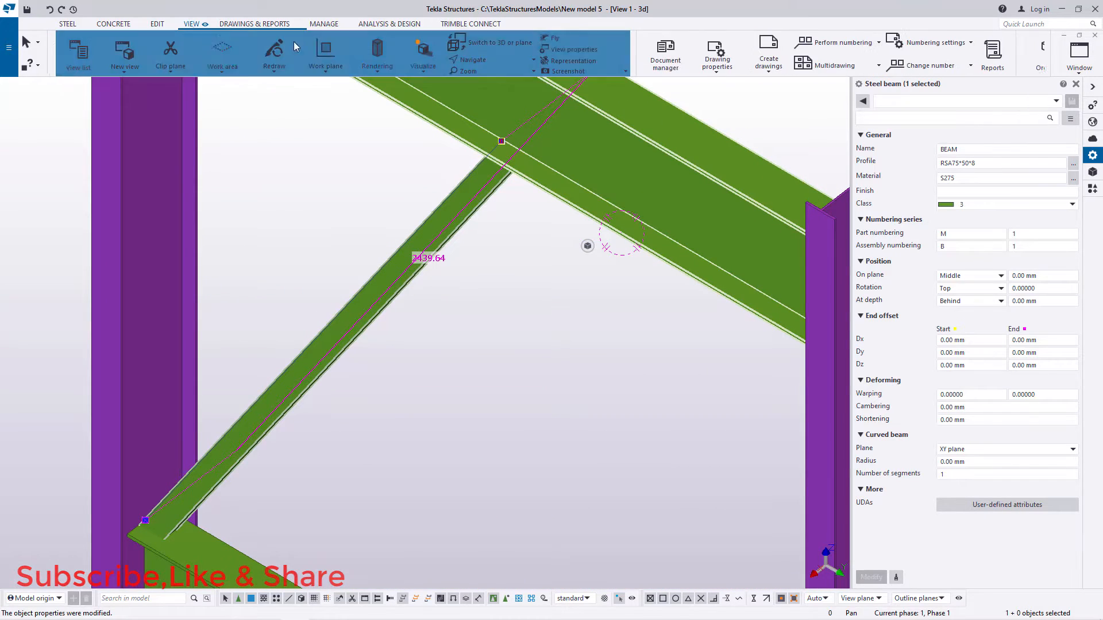
{"action": "left_click", "coordinate": [488, 61]}
{"action": "left_click", "coordinate": [488, 78]}
{"action": "left_click_drag", "start_coordinate": [522, 154], "coordinate": [688, 90]}
{"action": "scroll", "coordinate": [520, 162], "scroll_direction": "down", "scroll_amount": 5}
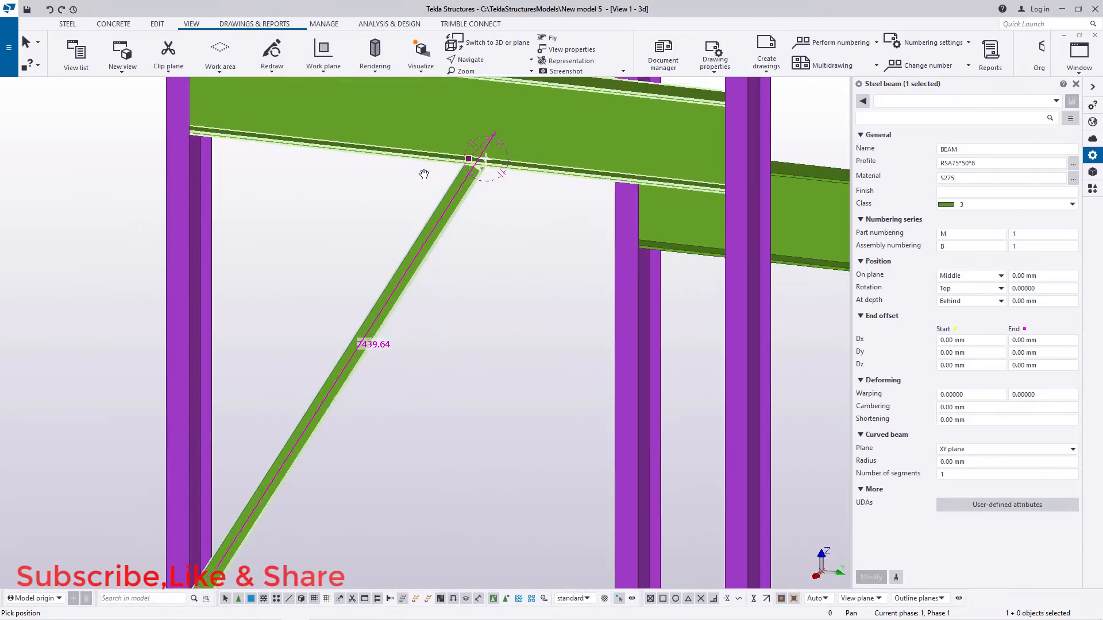
{"action": "left_click_drag", "start_coordinate": [525, 169], "coordinate": [318, 276]}
{"action": "scroll", "coordinate": [318, 276], "scroll_direction": "down", "scroll_amount": 3}
{"action": "scroll", "coordinate": [396, 194], "scroll_direction": "up", "scroll_amount": 5}
{"action": "right_click", "coordinate": [393, 191]}
{"action": "left_click", "coordinate": [410, 198]}
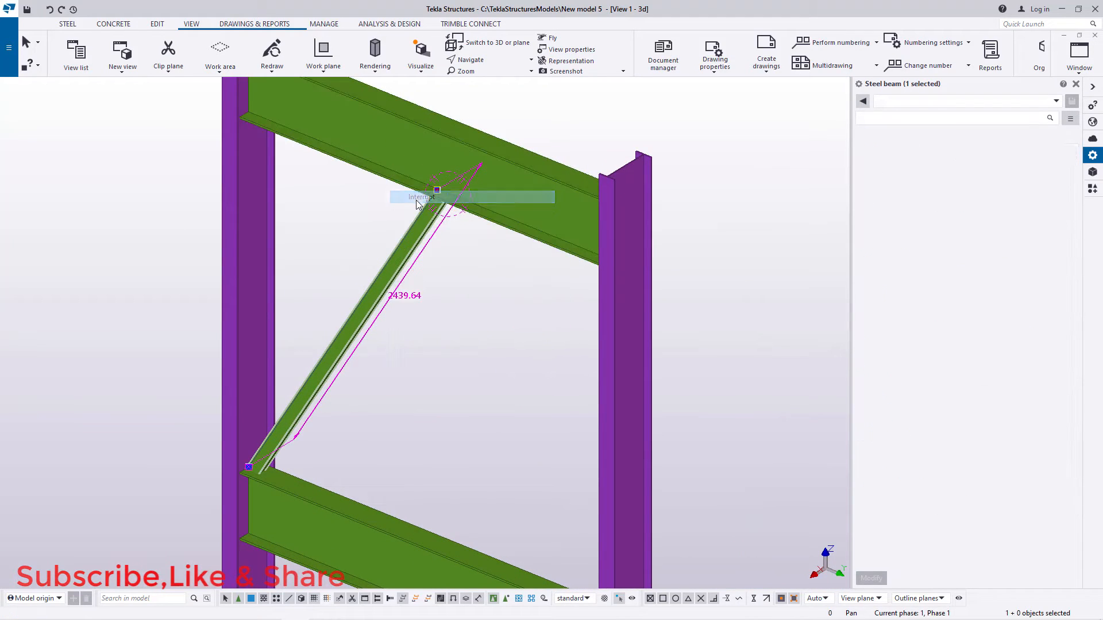
{"action": "scroll", "coordinate": [418, 205], "scroll_direction": "up", "scroll_amount": 4}
{"action": "scroll", "coordinate": [418, 205], "scroll_direction": "down", "scroll_amount": 2}
{"action": "scroll", "coordinate": [413, 204], "scroll_direction": "up", "scroll_amount": 3}
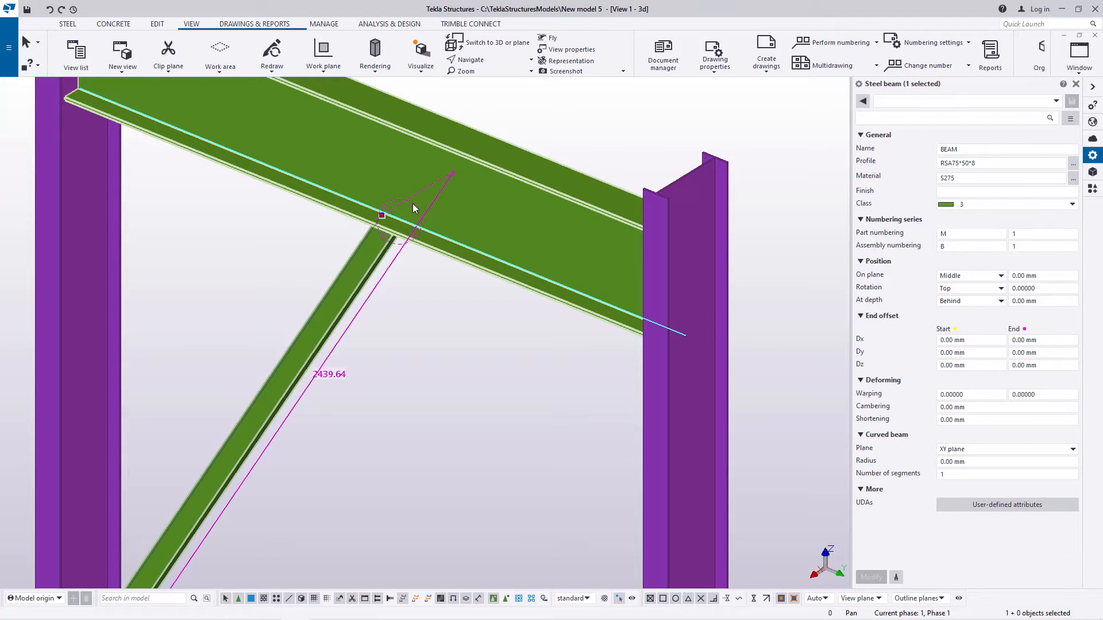
{"action": "scroll", "coordinate": [330, 279], "scroll_direction": "down", "scroll_amount": 5}
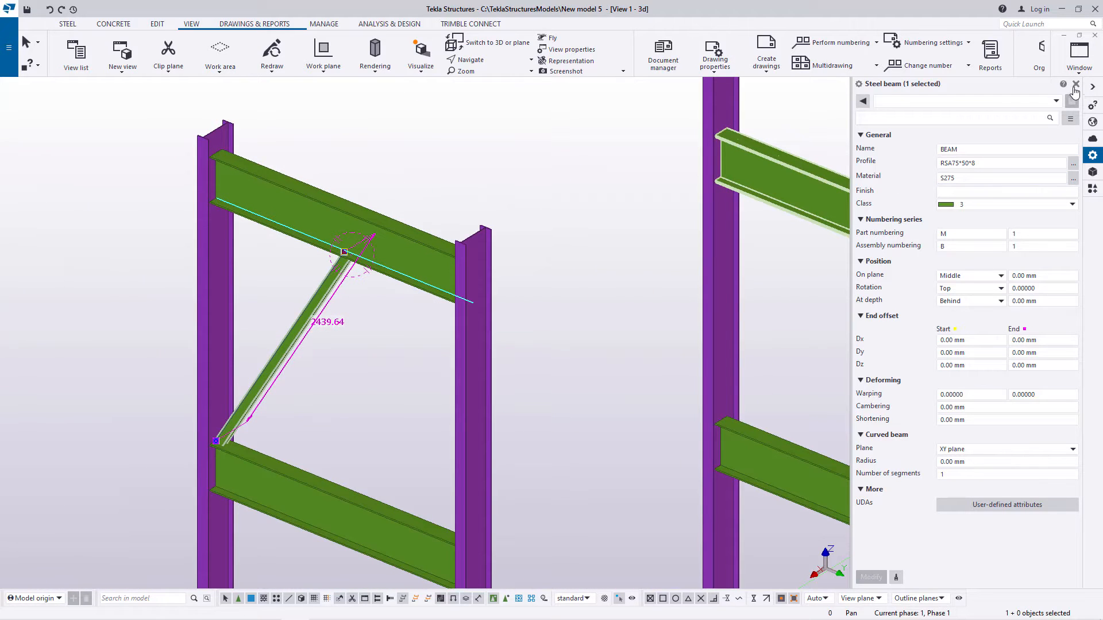
{"action": "left_click", "coordinate": [230, 111]}
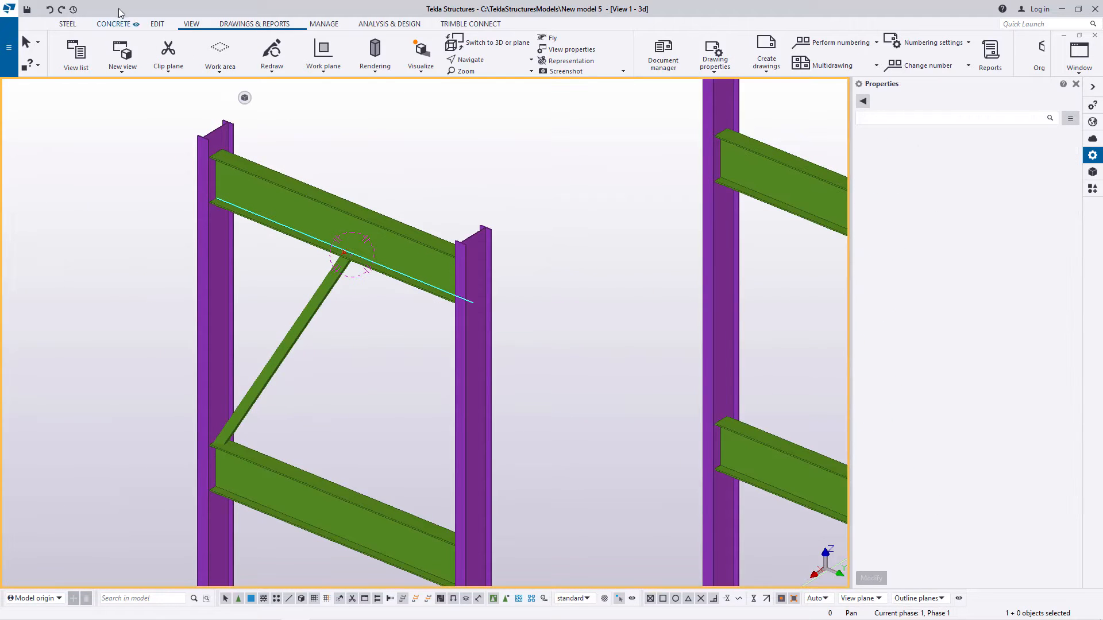
Step: Model a second RSA75*50*8 diagonal from the centre point under the top cross beam to the opposite top-flange end of the beam below
{"action": "left_click", "coordinate": [66, 24]}
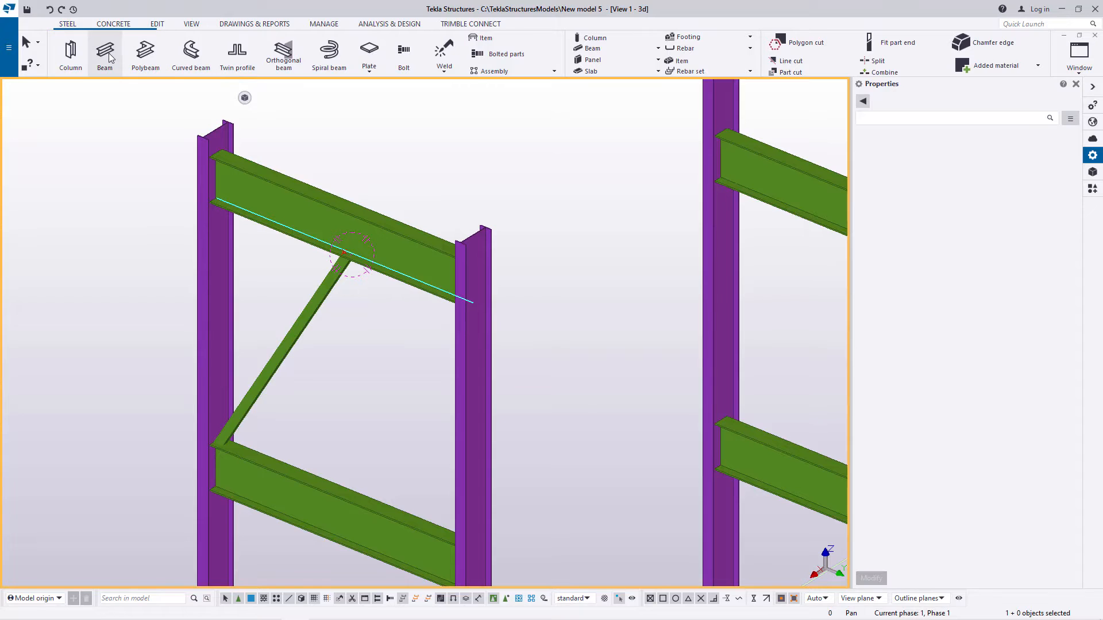
{"action": "left_click", "coordinate": [105, 54]}
{"action": "scroll", "coordinate": [336, 259], "scroll_direction": "up", "scroll_amount": 5}
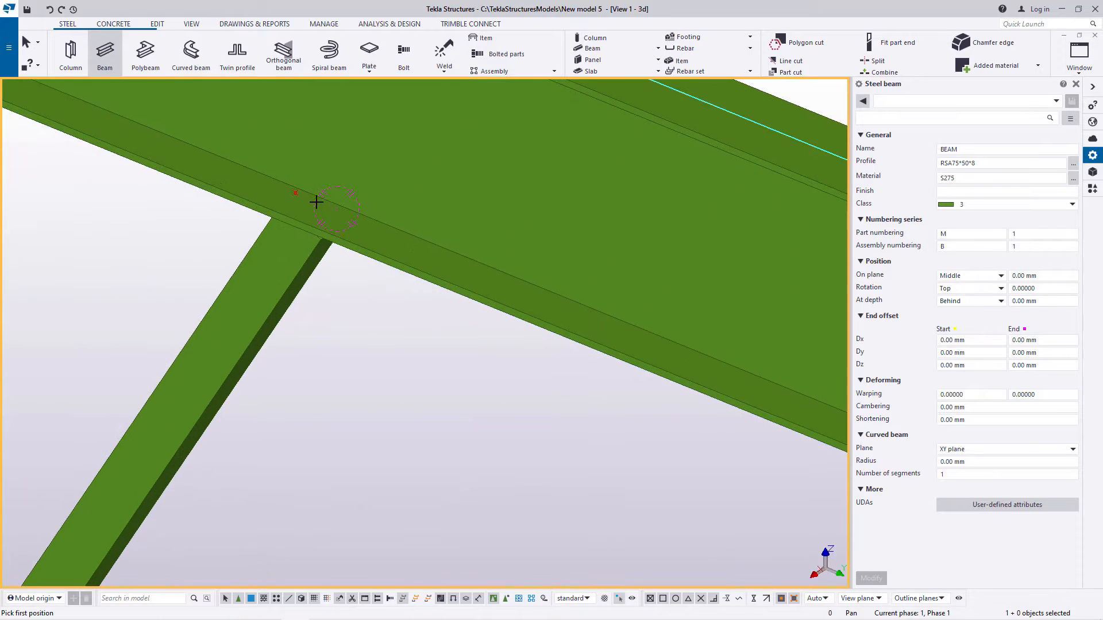
{"action": "left_click", "coordinate": [306, 195]}
{"action": "scroll", "coordinate": [313, 190], "scroll_direction": "down", "scroll_amount": 5}
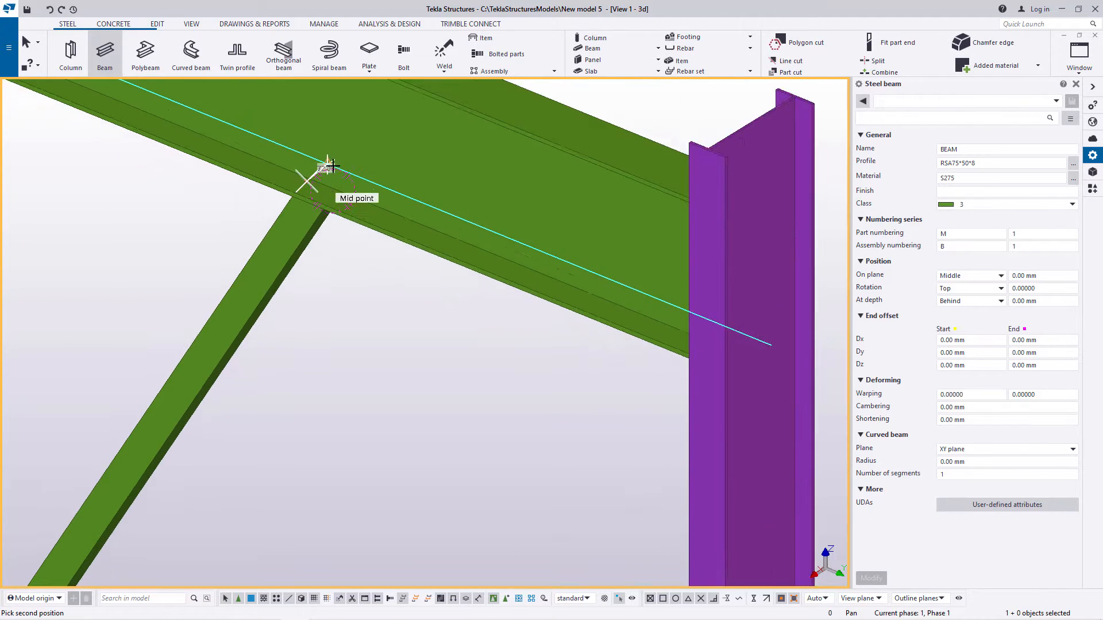
{"action": "scroll", "coordinate": [443, 430], "scroll_direction": "up", "scroll_amount": 3}
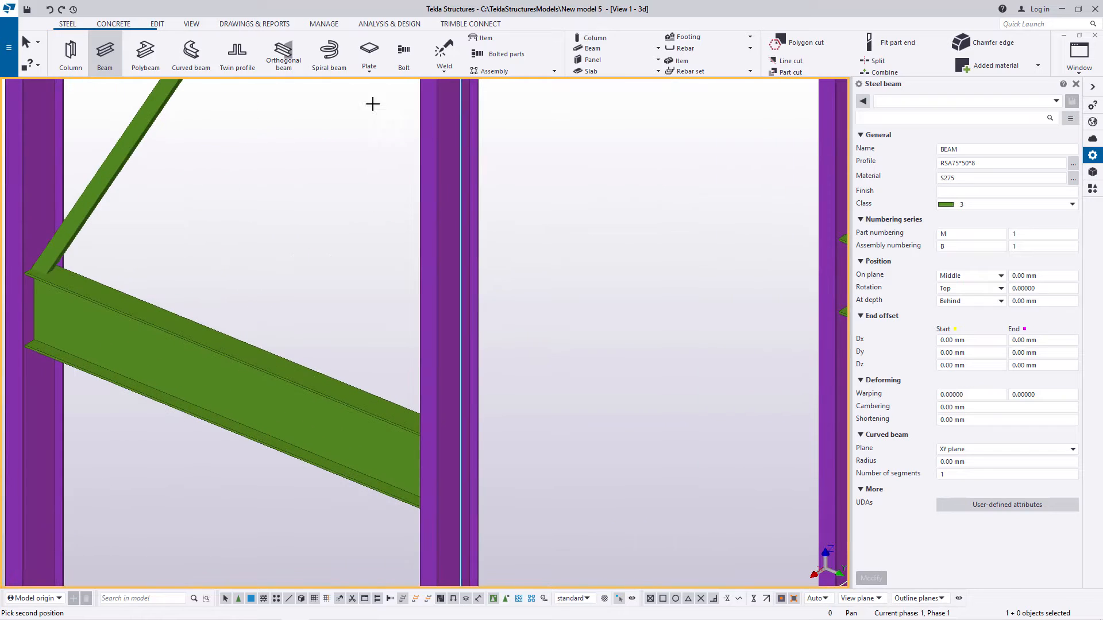
{"action": "left_click", "coordinate": [191, 23]}
{"action": "left_click", "coordinate": [472, 61]}
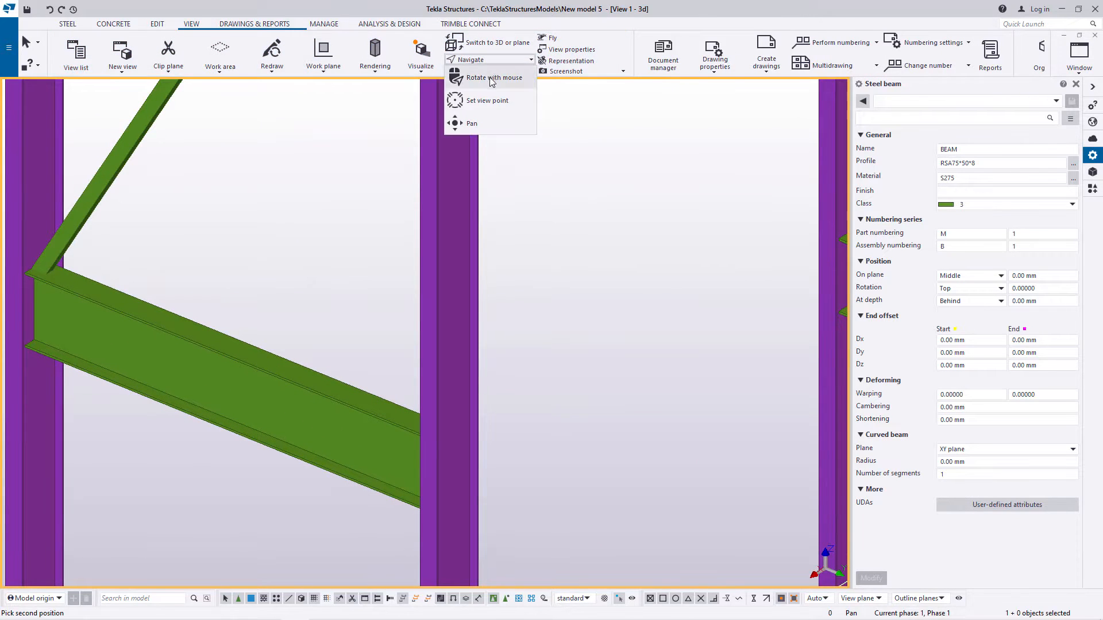
{"action": "left_click", "coordinate": [489, 81]}
{"action": "left_click_drag", "start_coordinate": [438, 423], "coordinate": [614, 426]}
{"action": "right_click", "coordinate": [551, 299]}
{"action": "left_click", "coordinate": [583, 306]}
{"action": "scroll", "coordinate": [357, 453], "scroll_direction": "up", "scroll_amount": 5}
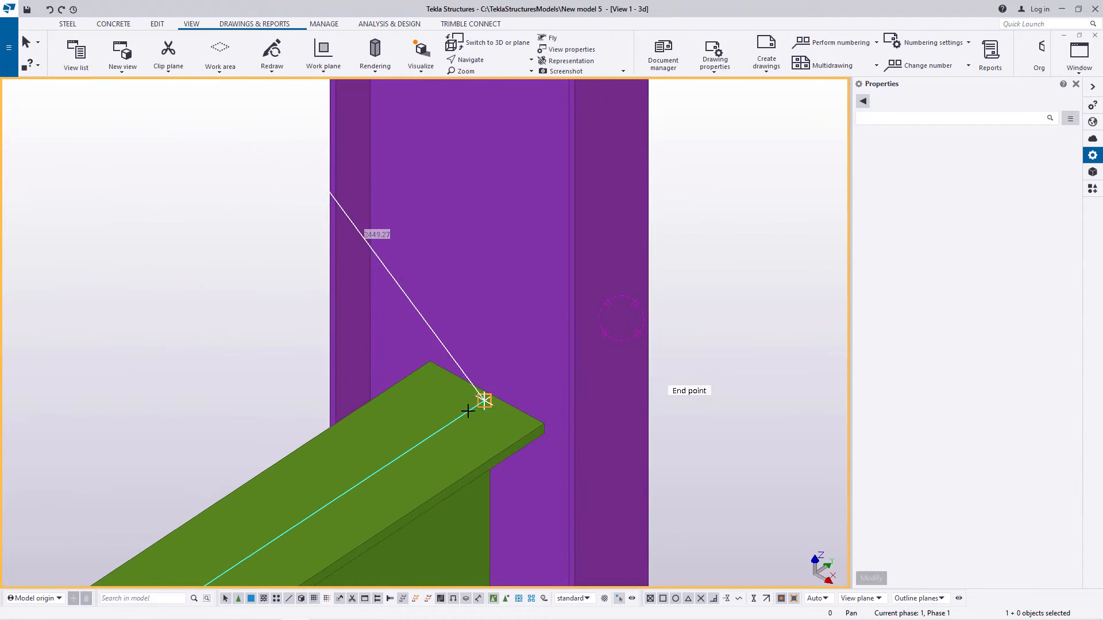
{"action": "left_click", "coordinate": [486, 390]}
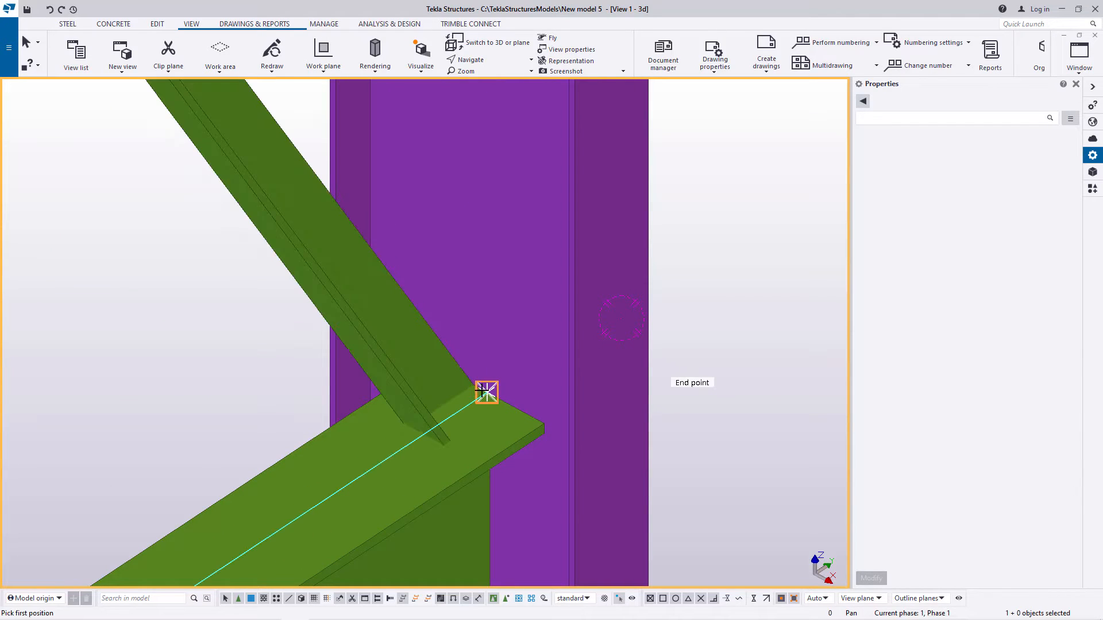
{"action": "right_click", "coordinate": [472, 329]}
{"action": "left_click", "coordinate": [514, 343]}
Step: Set the second diagonal's rotation to Below, apply it to the beam and clear the selection
{"action": "scroll", "coordinate": [523, 398], "scroll_direction": "down", "scroll_amount": 8}
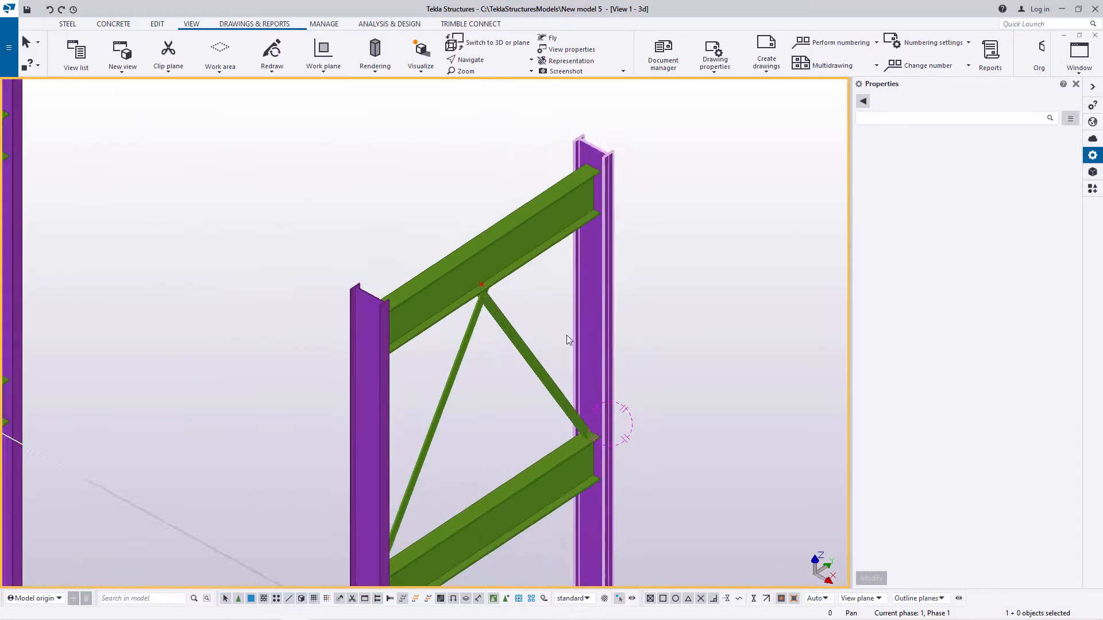
{"action": "scroll", "coordinate": [516, 322], "scroll_direction": "up", "scroll_amount": 8}
{"action": "scroll", "coordinate": [466, 293], "scroll_direction": "up", "scroll_amount": 2}
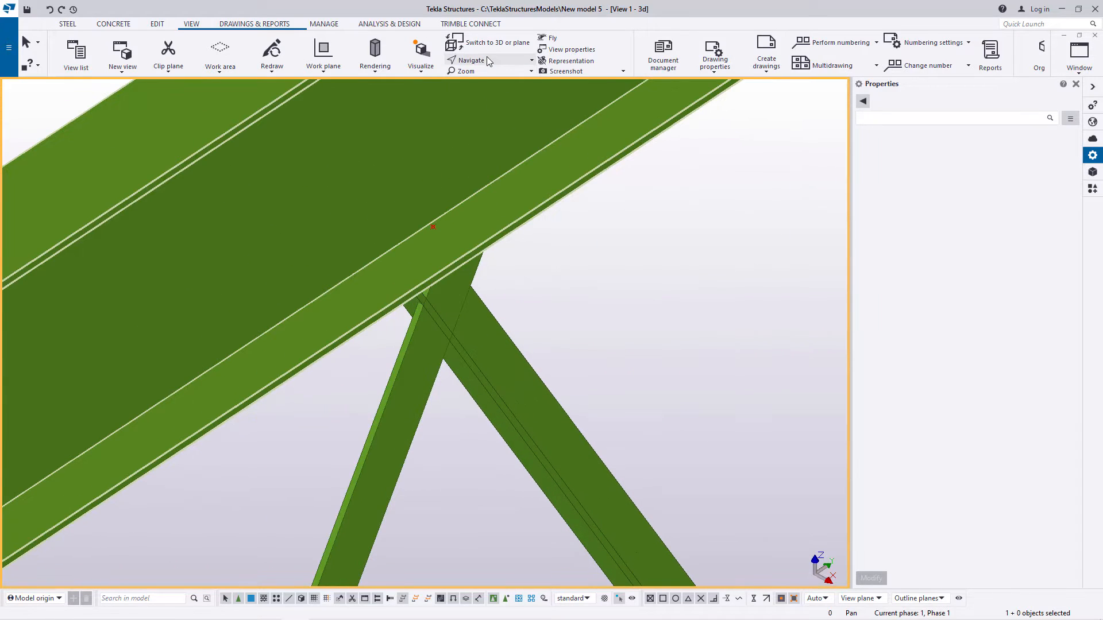
{"action": "mouse_move", "coordinate": [458, 294]}
{"action": "middle_mouse_down", "text": "ctrl"}
{"action": "mouse_move", "coordinate": [292, 216]}
{"action": "mouse_move", "coordinate": [265, 219]}
{"action": "mouse_move", "coordinate": [504, 254]}
{"action": "mouse_move", "coordinate": [581, 278]}
{"action": "middle_mouse_up", "text": "ctrl"}
{"action": "right_click", "coordinate": [595, 282]}
{"action": "left_click", "coordinate": [522, 381]}
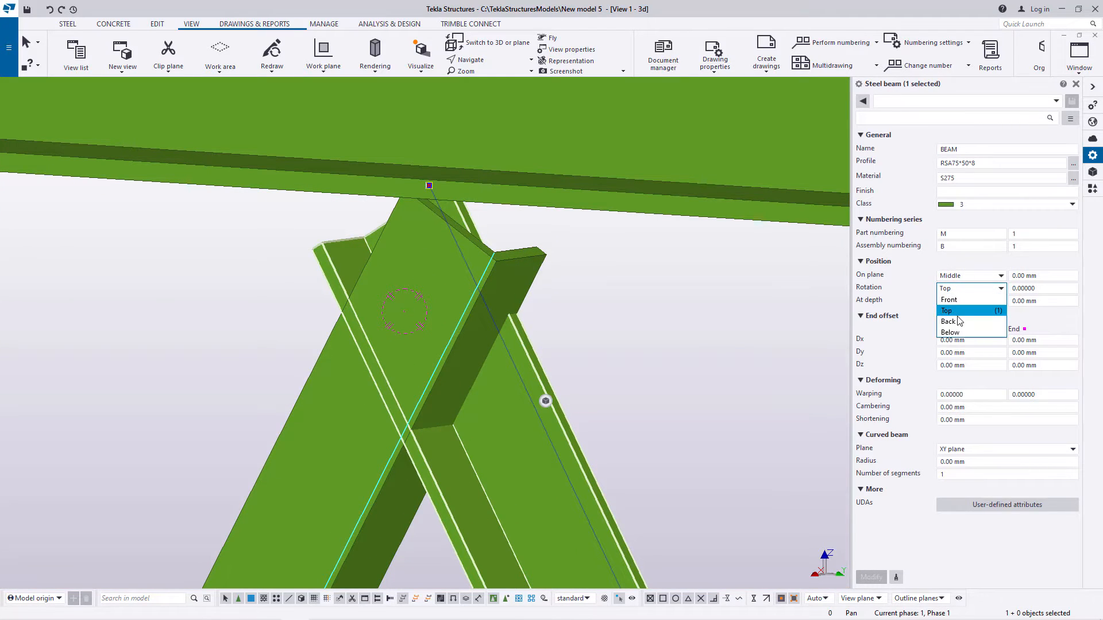
{"action": "left_click", "coordinate": [870, 577]}
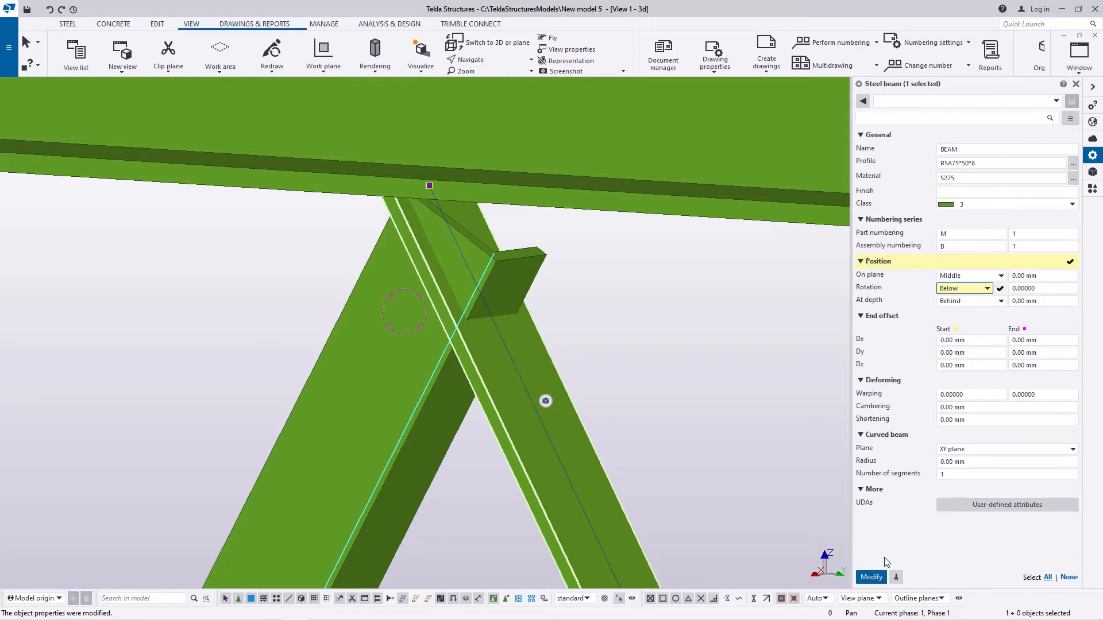
{"action": "left_click", "coordinate": [871, 577]}
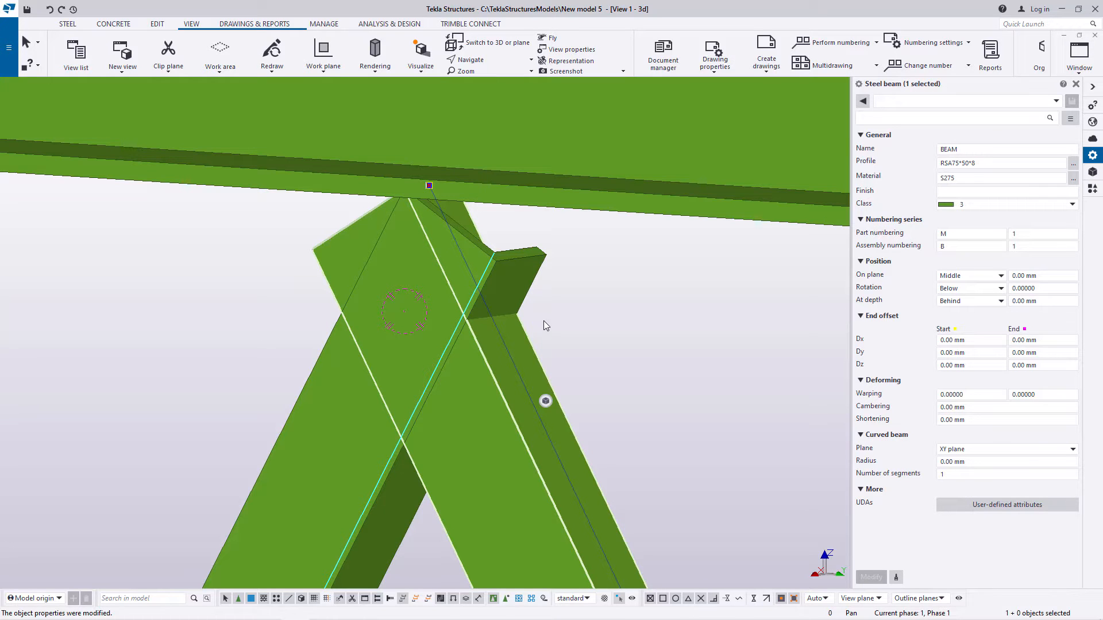
{"action": "scroll", "coordinate": [243, 209], "scroll_direction": "down", "scroll_amount": 5}
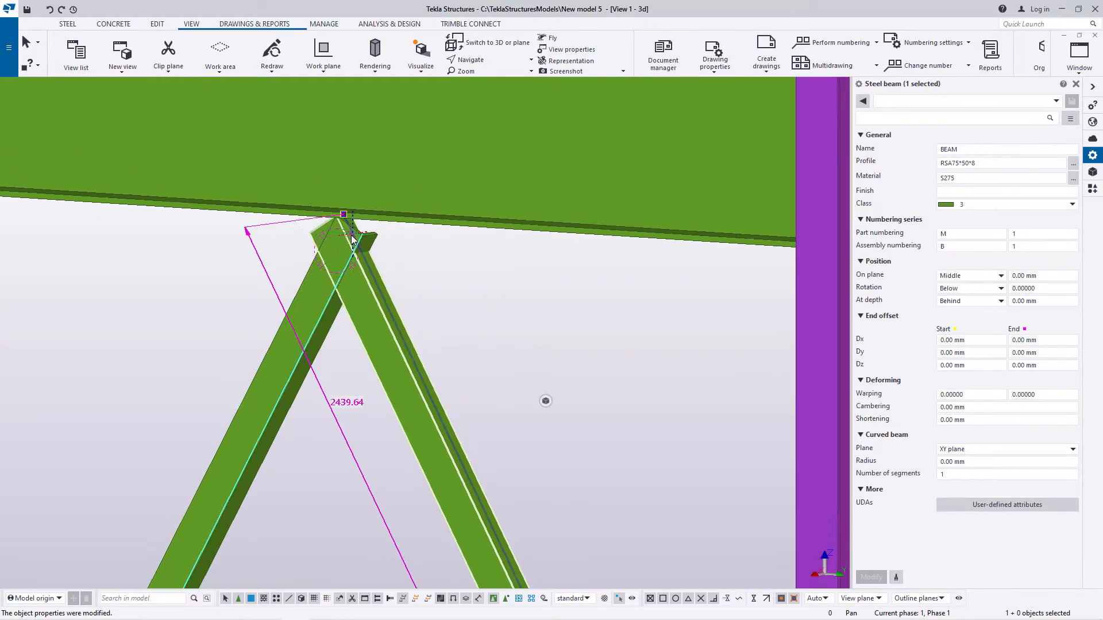
{"action": "scroll", "coordinate": [352, 239], "scroll_direction": "down", "scroll_amount": 8}
{"action": "left_click", "coordinate": [446, 120]}
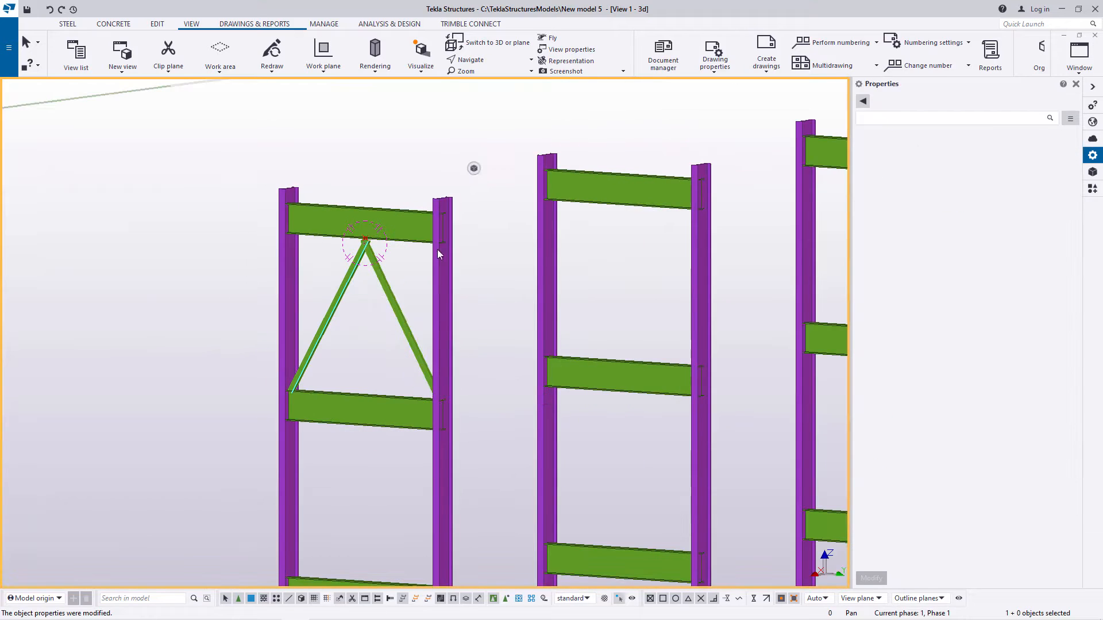
Step: Copy the two RSA75*50*8 diagonals from the top beam's top-flange midpoint to the midpoint of the next beam, 2500 mm below
{"action": "scroll", "coordinate": [374, 383], "scroll_direction": "up", "scroll_amount": 4}
{"action": "scroll", "coordinate": [380, 304], "scroll_direction": "down", "scroll_amount": 4}
{"action": "scroll", "coordinate": [377, 237], "scroll_direction": "up", "scroll_amount": 9}
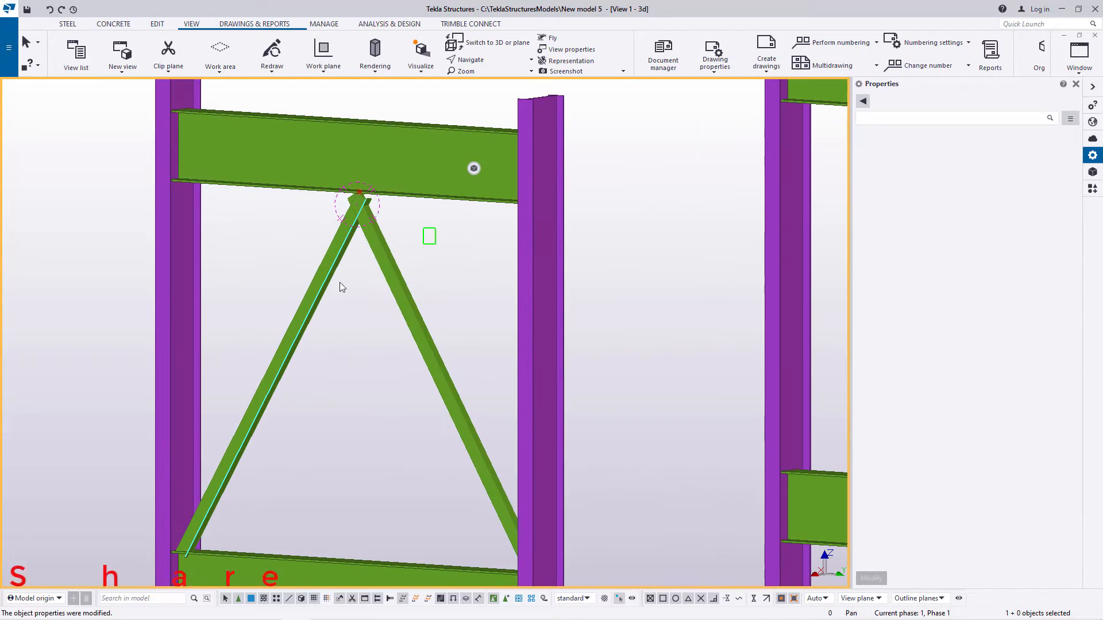
{"action": "left_click_drag", "start_coordinate": [435, 228], "coordinate": [251, 316]}
{"action": "right_click", "coordinate": [450, 247]}
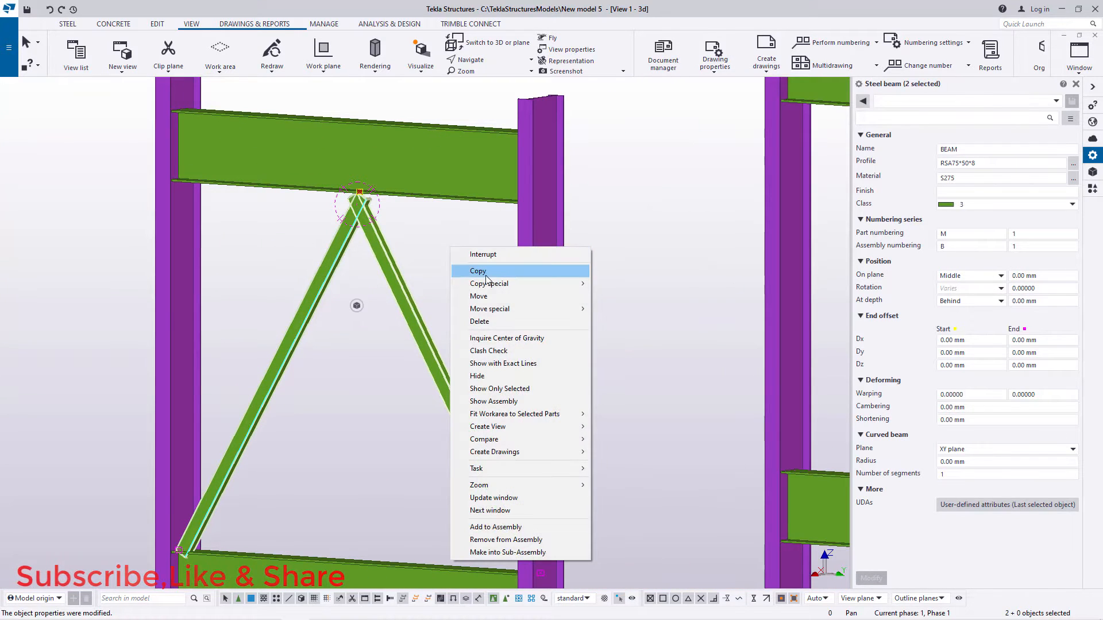
{"action": "left_click", "coordinate": [483, 271]}
{"action": "scroll", "coordinate": [356, 115], "scroll_direction": "up", "scroll_amount": 8}
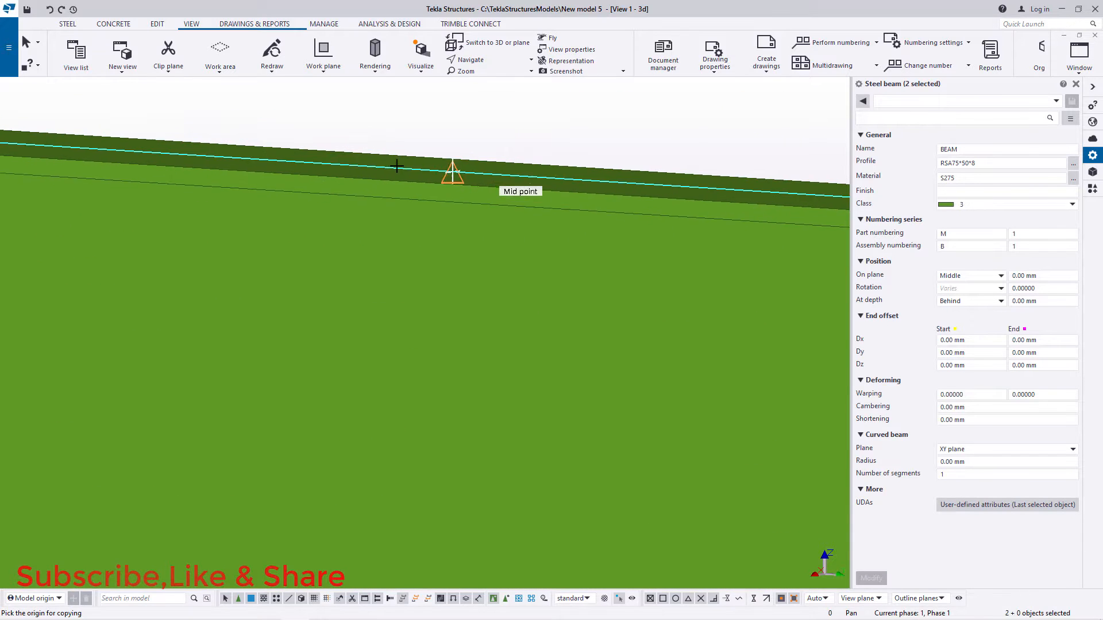
{"action": "scroll", "coordinate": [396, 166], "scroll_direction": "up", "scroll_amount": 1}
{"action": "left_click", "coordinate": [376, 183]}
{"action": "scroll", "coordinate": [376, 184], "scroll_direction": "down", "scroll_amount": 8}
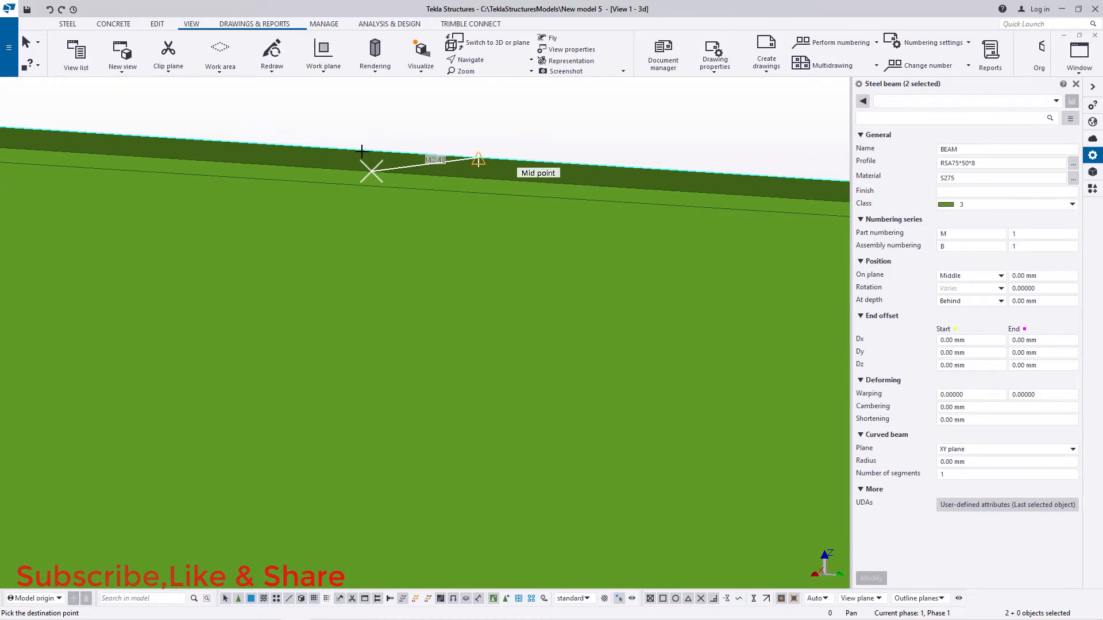
{"action": "scroll", "coordinate": [337, 362], "scroll_direction": "up", "scroll_amount": 10}
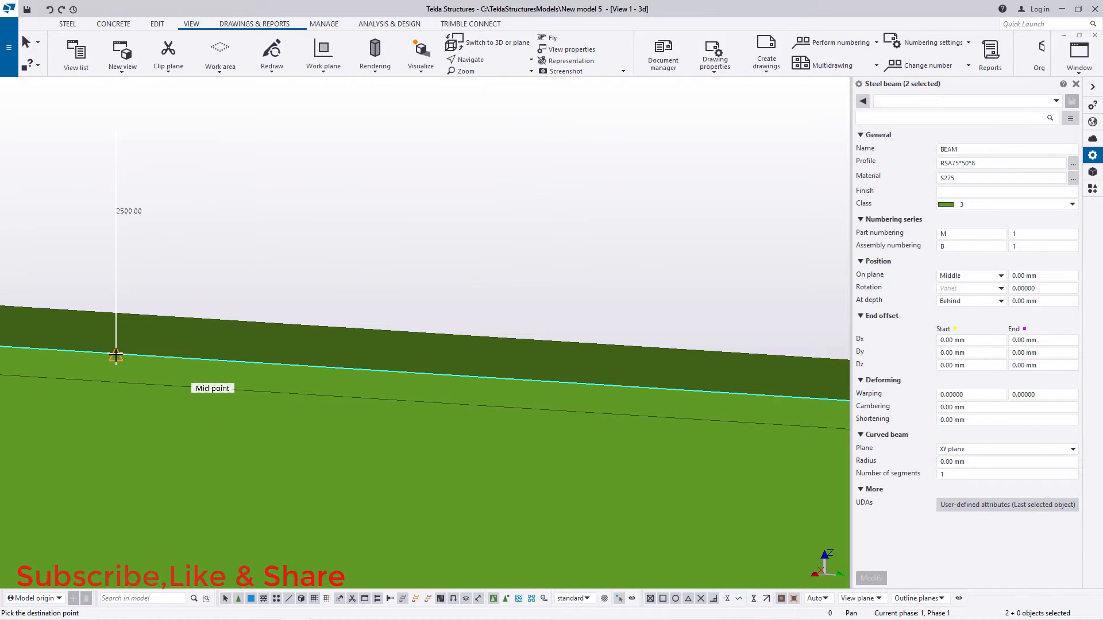
Step: Place another copy of the diagonal pair at the third beam's top-flange midpoint, 5000 mm below the copy origin
{"action": "scroll", "coordinate": [344, 192], "scroll_direction": "down", "scroll_amount": 6}
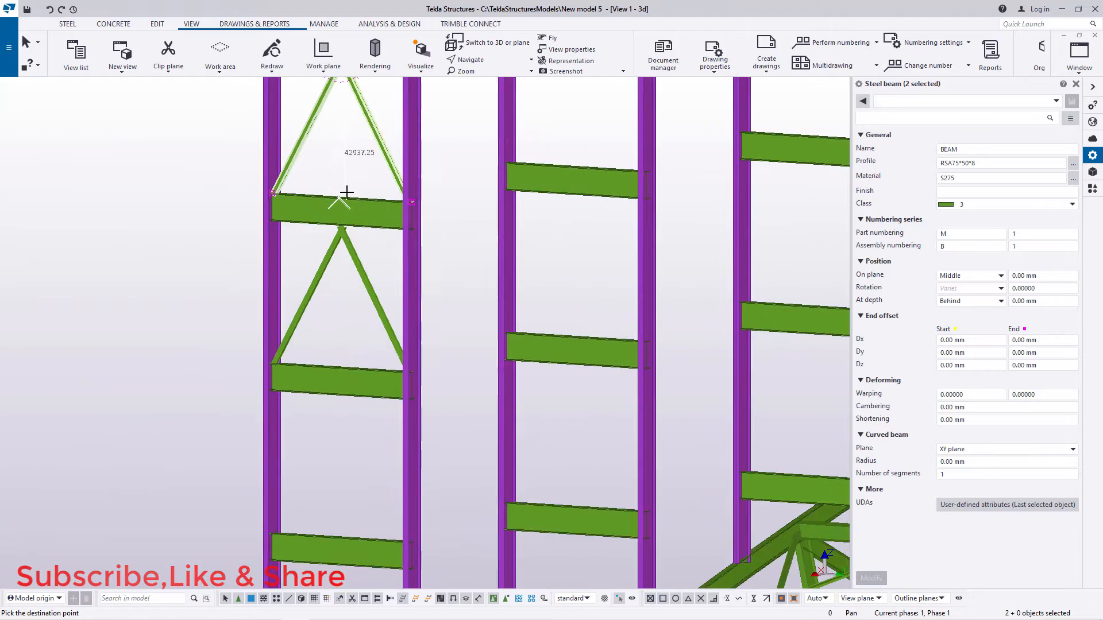
{"action": "scroll", "coordinate": [337, 305], "scroll_direction": "up", "scroll_amount": 10}
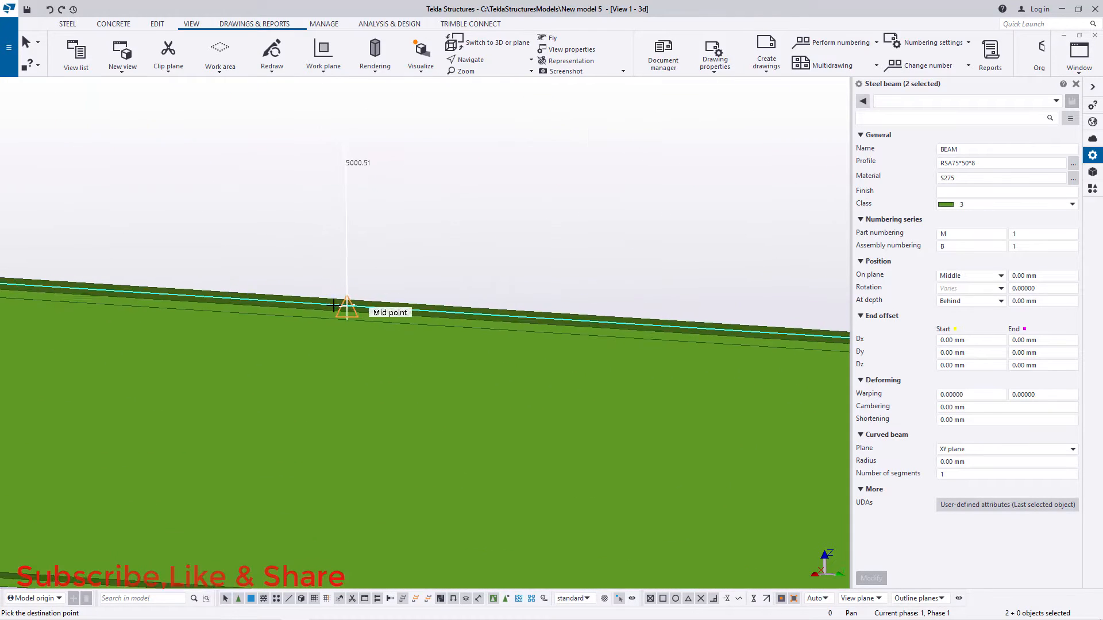
{"action": "scroll", "coordinate": [339, 308], "scroll_direction": "up", "scroll_amount": 3}
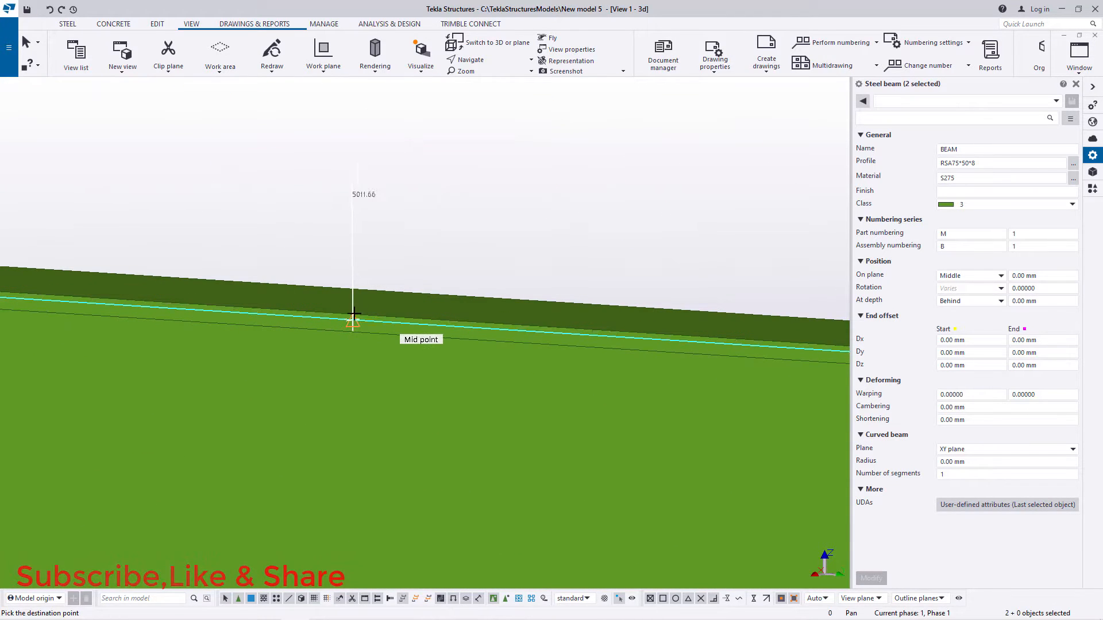
{"action": "scroll", "coordinate": [344, 314], "scroll_direction": "up", "scroll_amount": 3}
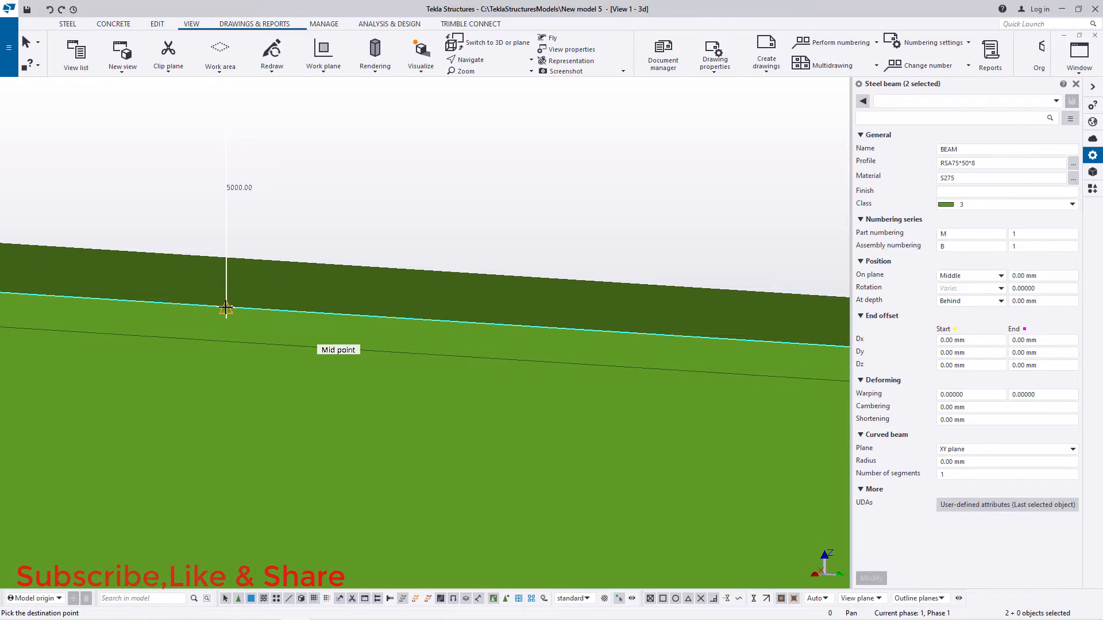
Step: Place another copy of the diagonal pair at the fourth beam's top-flange midpoint, 7500 mm below the copy origin
{"action": "scroll", "coordinate": [343, 195], "scroll_direction": "down", "scroll_amount": 10}
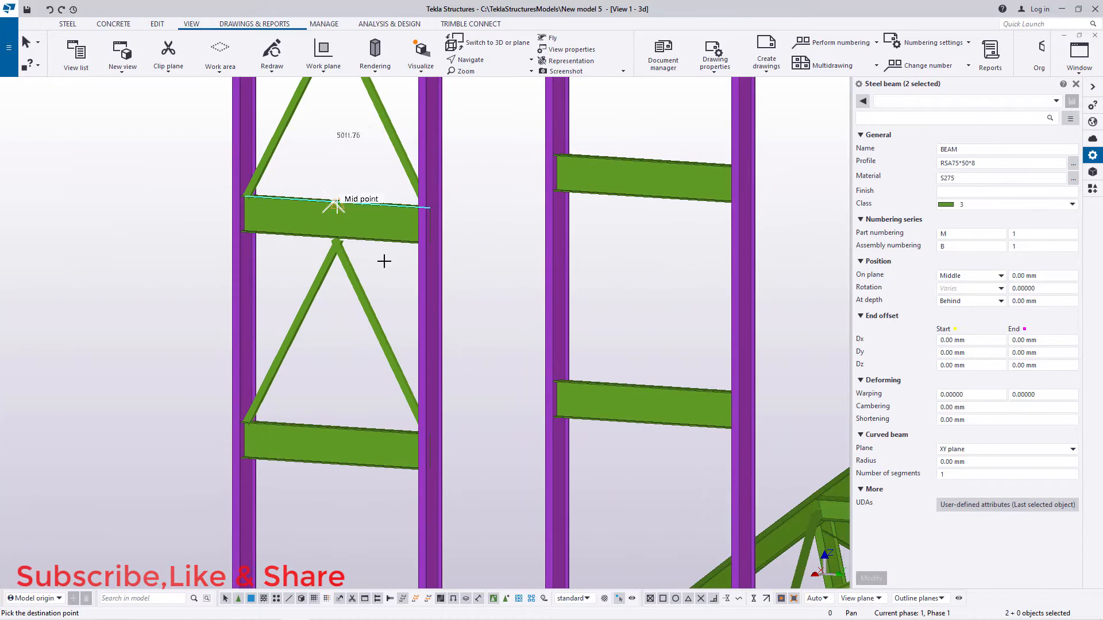
{"action": "scroll", "coordinate": [356, 407], "scroll_direction": "up", "scroll_amount": 10}
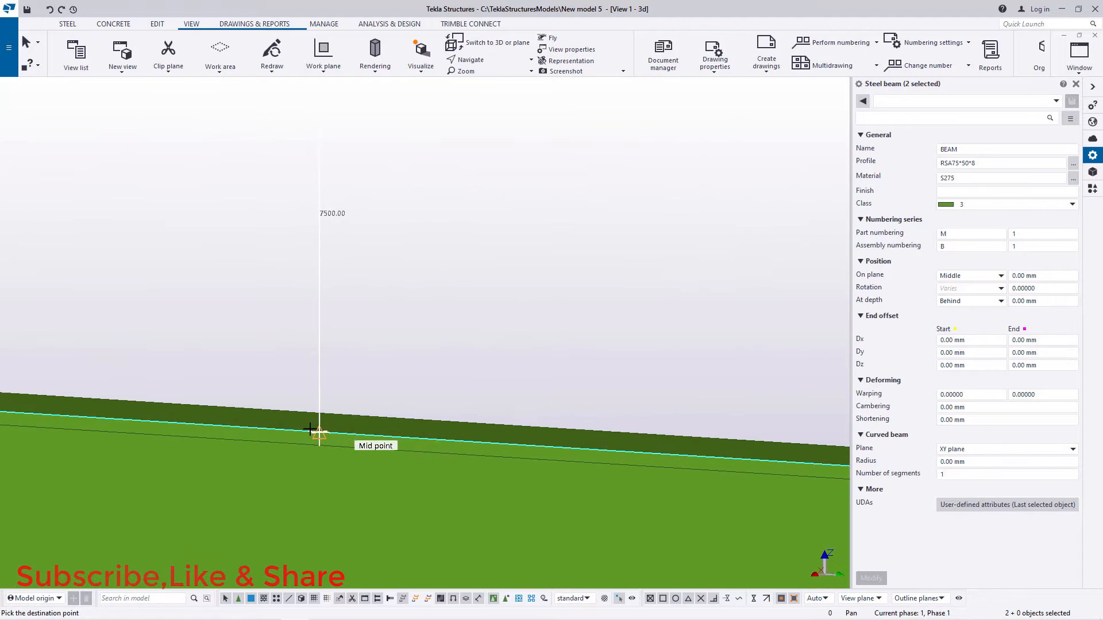
{"action": "scroll", "coordinate": [321, 430], "scroll_direction": "up", "scroll_amount": 2}
Step: Place the last copy of the diagonal pair at the fifth beam's top-flange midpoint, 10000 mm below the origin, and end the copying
{"action": "scroll", "coordinate": [319, 200], "scroll_direction": "down", "scroll_amount": 8}
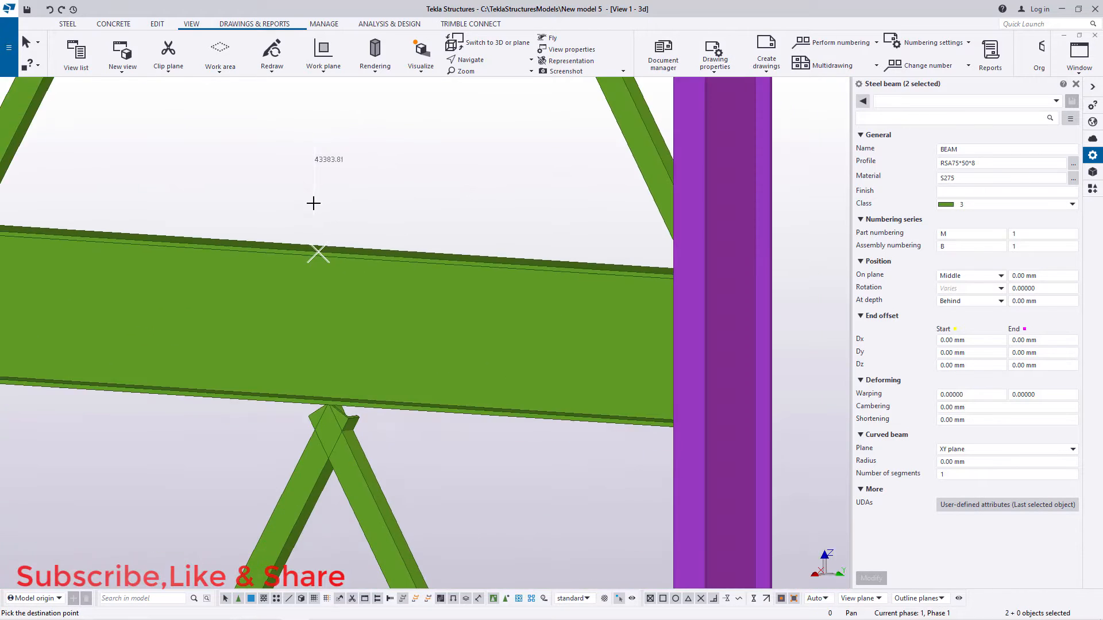
{"action": "scroll", "coordinate": [316, 344], "scroll_direction": "up", "scroll_amount": 10}
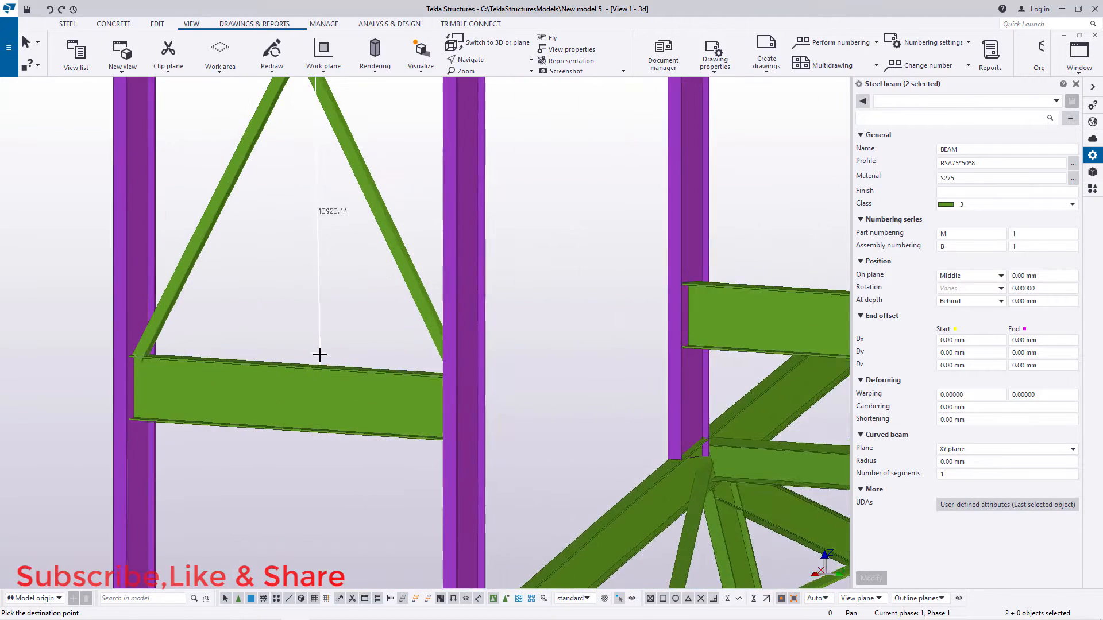
{"action": "scroll", "coordinate": [276, 364], "scroll_direction": "up", "scroll_amount": 2}
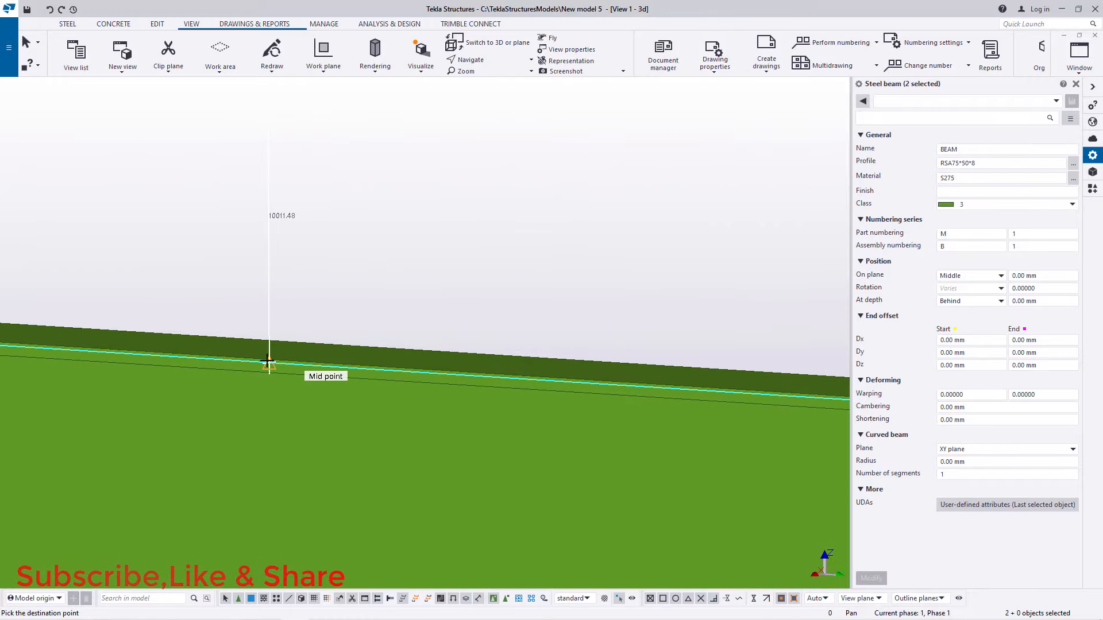
{"action": "scroll", "coordinate": [271, 361], "scroll_direction": "up", "scroll_amount": 3}
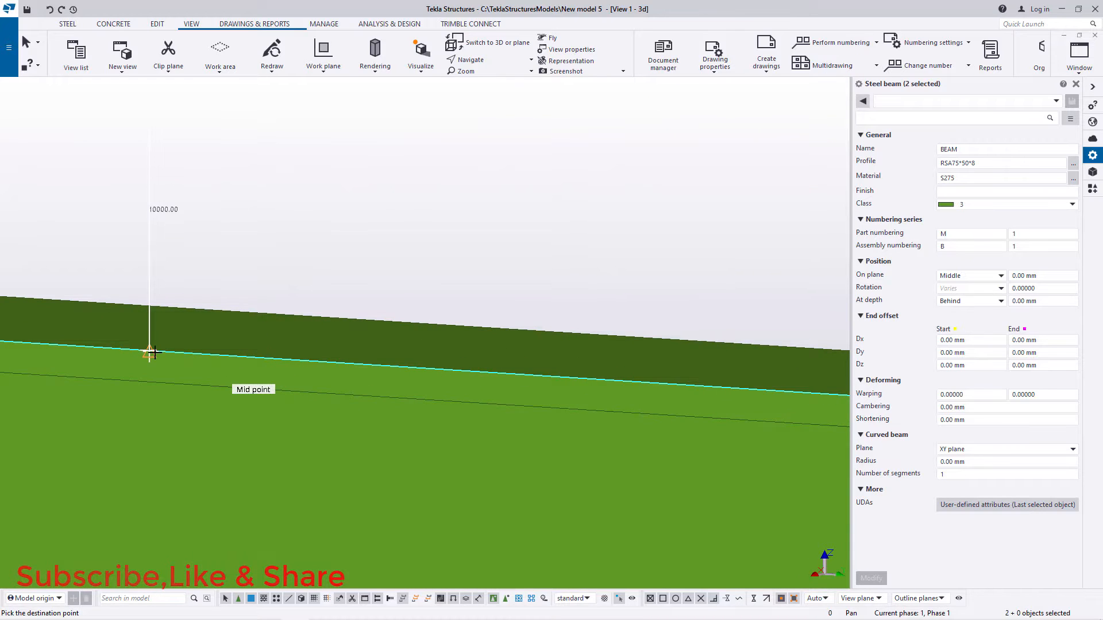
{"action": "scroll", "coordinate": [334, 207], "scroll_direction": "down", "scroll_amount": 8}
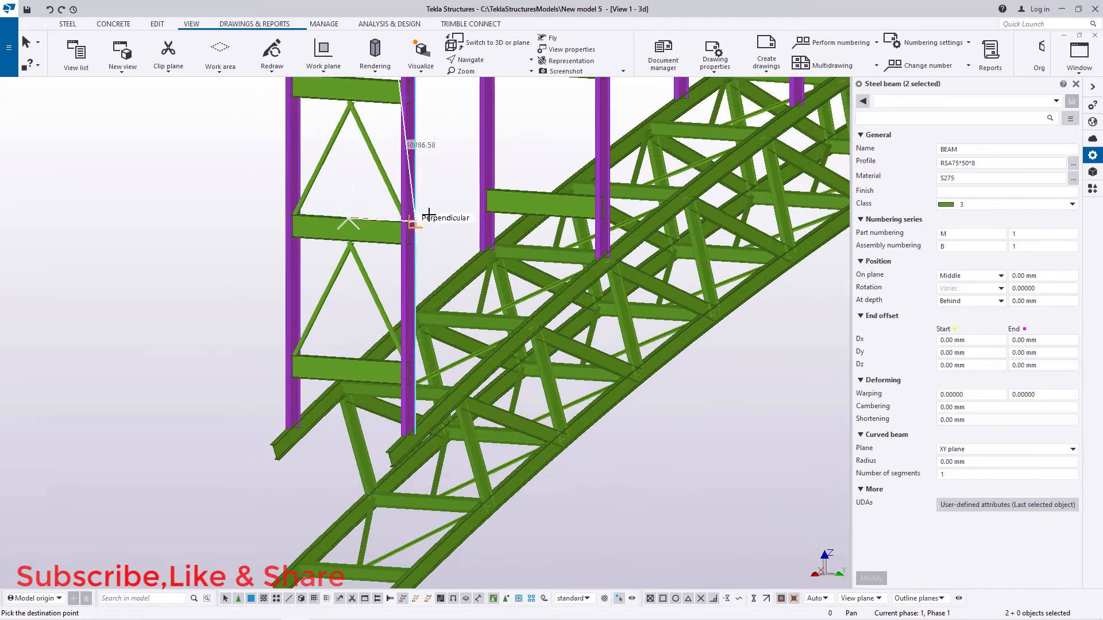
{"action": "right_click", "coordinate": [441, 187]}
{"action": "left_click", "coordinate": [457, 190]}
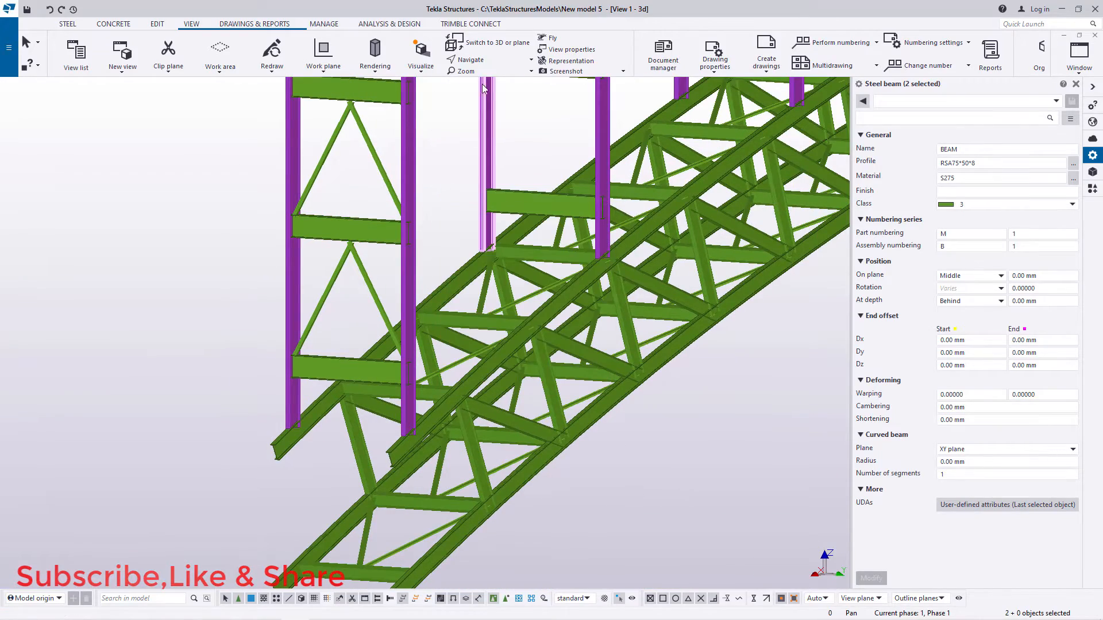
Step: Examine the bracing in the first column pair and the unbraced column pairs along the curved truss
{"action": "scroll", "coordinate": [484, 295], "scroll_direction": "down", "scroll_amount": 6}
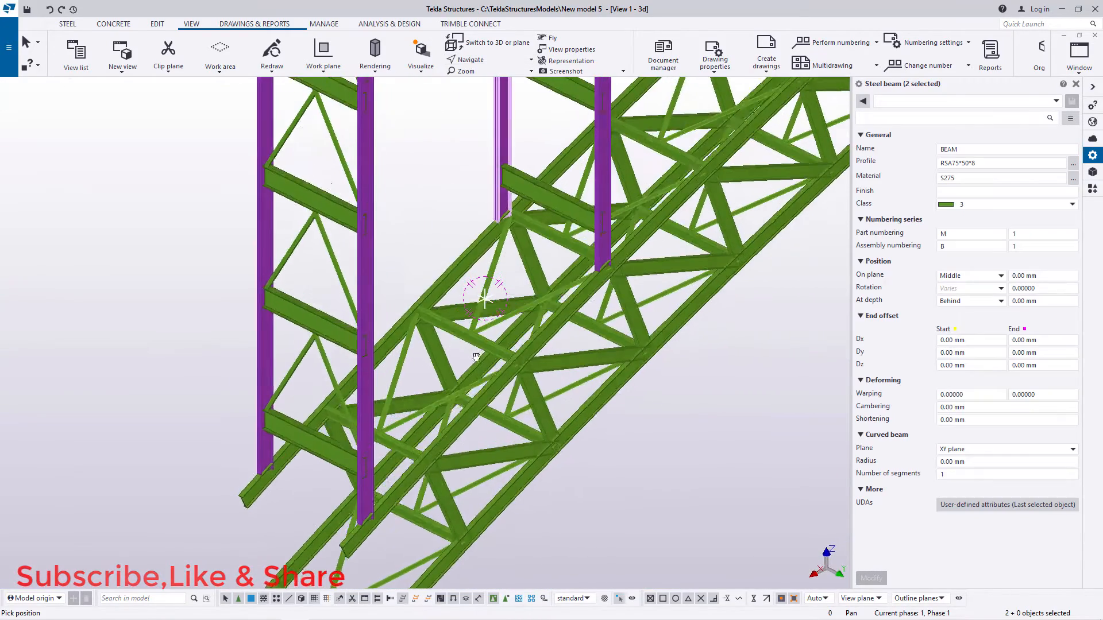
{"action": "middle_click_drag", "start_coordinate": [424, 350], "coordinate": [347, 337], "text": "ctrl"}
{"action": "scroll", "coordinate": [347, 337], "scroll_direction": "down", "scroll_amount": 2}
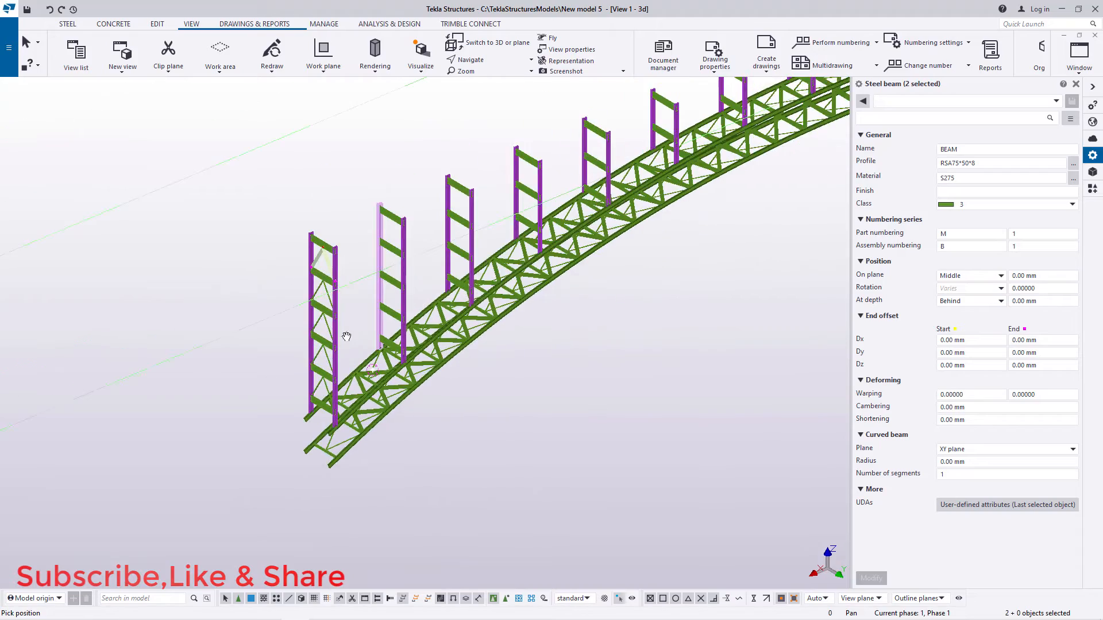
{"action": "middle_click_drag", "start_coordinate": [379, 302], "coordinate": [409, 237], "text": "ctrl"}
{"action": "scroll", "coordinate": [408, 237], "scroll_direction": "up", "scroll_amount": 2}
{"action": "scroll", "coordinate": [408, 237], "scroll_direction": "up", "scroll_amount": 1}
{"action": "right_click", "coordinate": [400, 163]}
{"action": "left_click", "coordinate": [431, 167]}
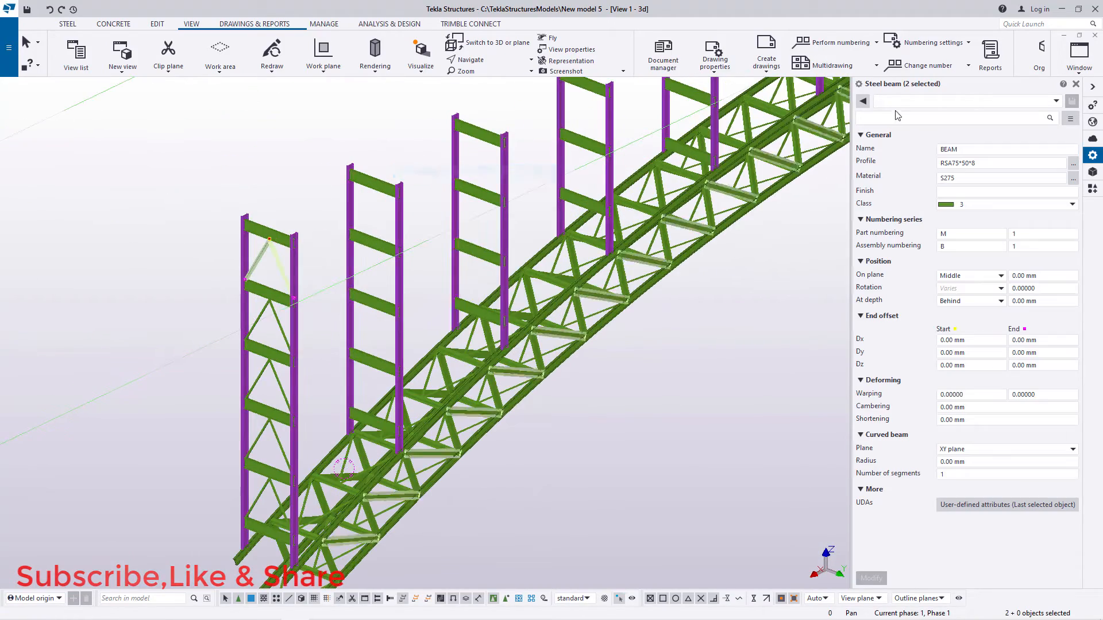
Step: Close the object properties pane to enlarge the model view around the first column pair
{"action": "scroll", "coordinate": [425, 213], "scroll_direction": "up", "scroll_amount": 1}
{"action": "scroll", "coordinate": [247, 254], "scroll_direction": "up", "scroll_amount": 2}
{"action": "scroll", "coordinate": [210, 259], "scroll_direction": "up", "scroll_amount": 1}
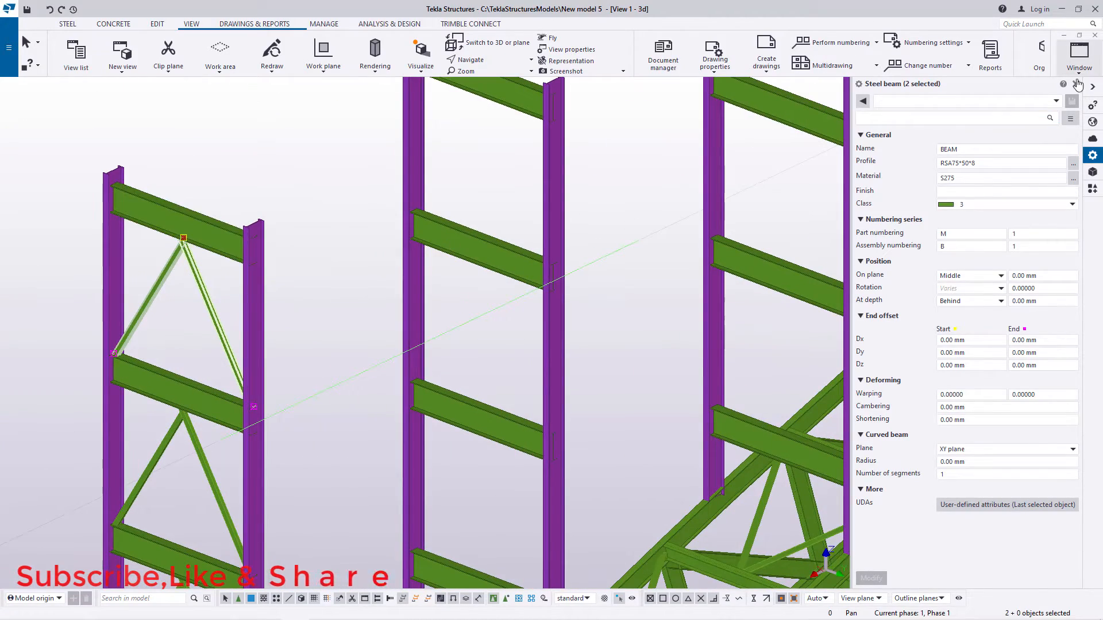
{"action": "left_click", "coordinate": [1076, 84]}
{"action": "scroll", "coordinate": [276, 300], "scroll_direction": "down", "scroll_amount": 3}
{"action": "scroll", "coordinate": [297, 312], "scroll_direction": "up", "scroll_amount": 4}
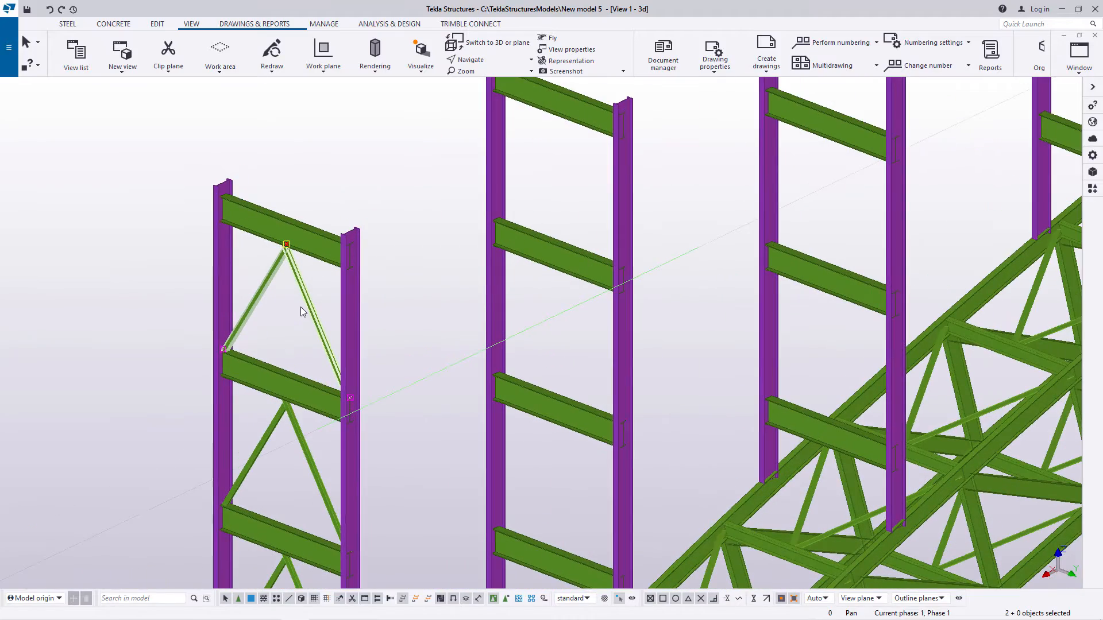
{"action": "scroll", "coordinate": [301, 307], "scroll_direction": "down", "scroll_amount": 2}
{"action": "scroll", "coordinate": [311, 443], "scroll_direction": "up", "scroll_amount": 4}
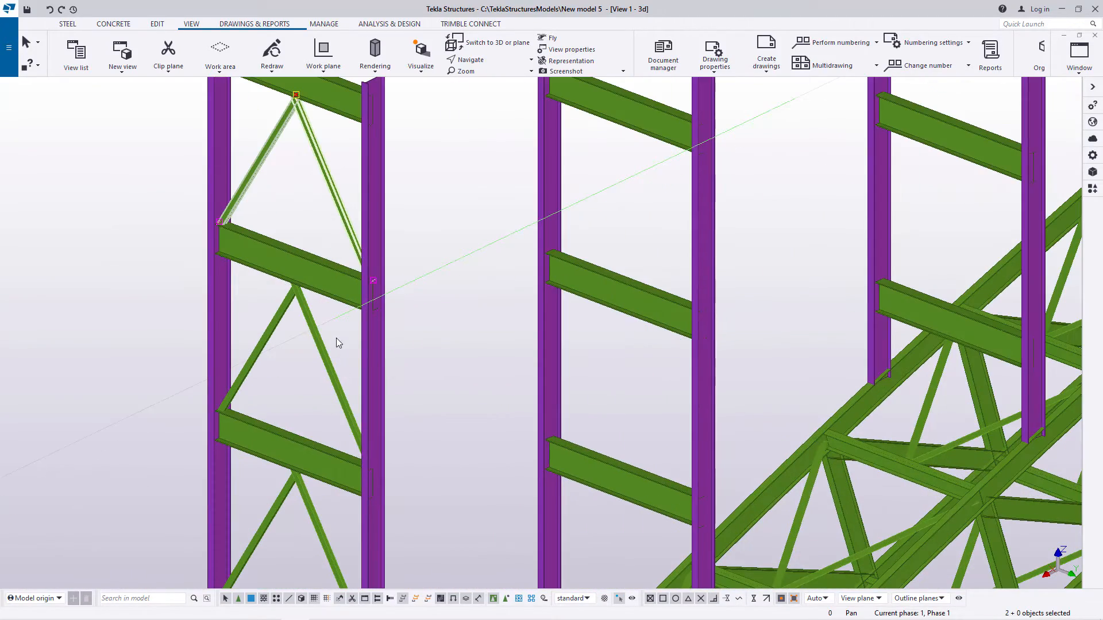
Step: Add the diagonal pairs of the second and third bays to the selected top pair in the first column pair
{"action": "left_click_drag", "start_coordinate": [262, 336], "coordinate": [261, 327]}
{"action": "scroll", "coordinate": [327, 345], "scroll_direction": "down", "scroll_amount": 3}
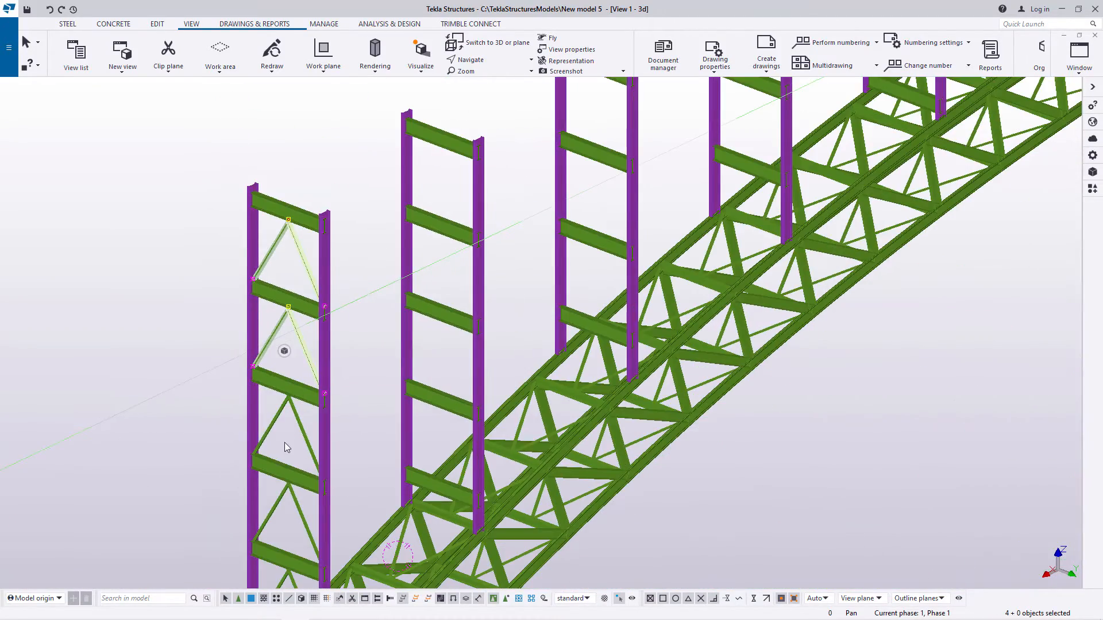
{"action": "scroll", "coordinate": [300, 422], "scroll_direction": "up", "scroll_amount": 2}
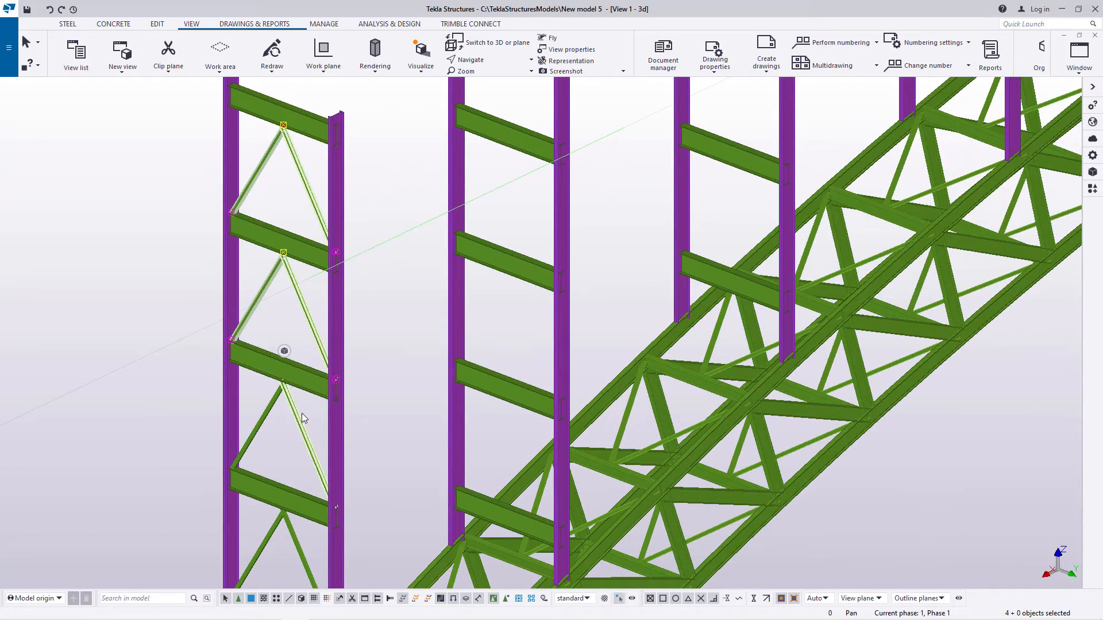
{"action": "left_click_drag", "start_coordinate": [302, 412], "coordinate": [264, 430], "text": "shift"}
{"action": "scroll", "coordinate": [264, 431], "scroll_direction": "down", "scroll_amount": 3}
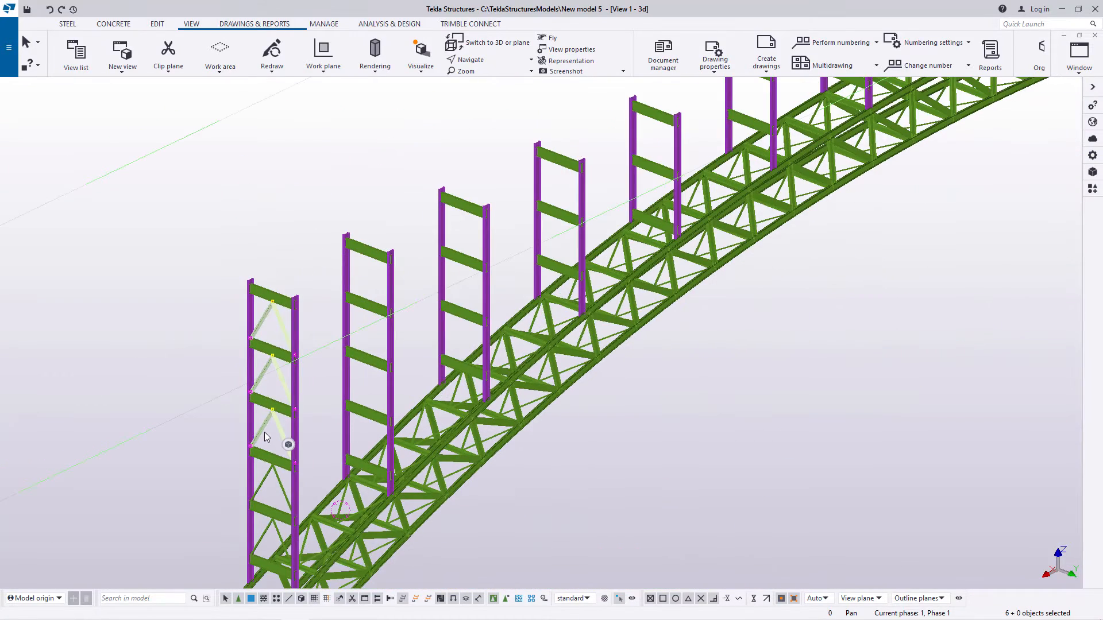
{"action": "scroll", "coordinate": [264, 432], "scroll_direction": "down", "scroll_amount": 5}
{"action": "scroll", "coordinate": [266, 422], "scroll_direction": "up", "scroll_amount": 5}
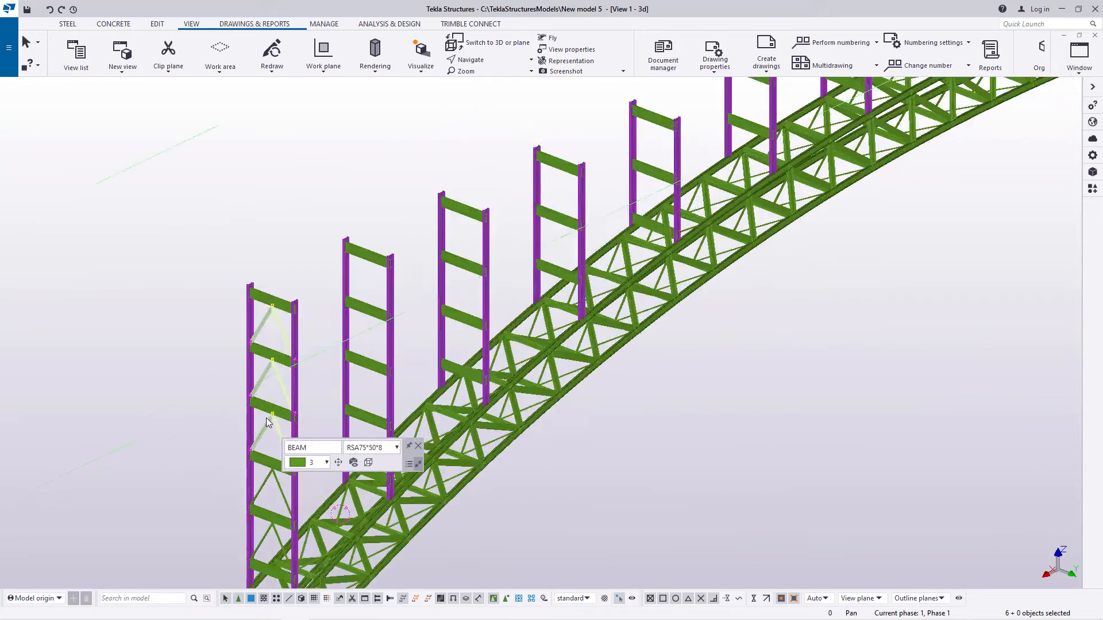
{"action": "scroll", "coordinate": [271, 419], "scroll_direction": "up", "scroll_amount": 3}
Step: Delete one diagonal pair lower in the first column pair and undo the deletion
{"action": "left_click_drag", "start_coordinate": [305, 441], "coordinate": [241, 452]}
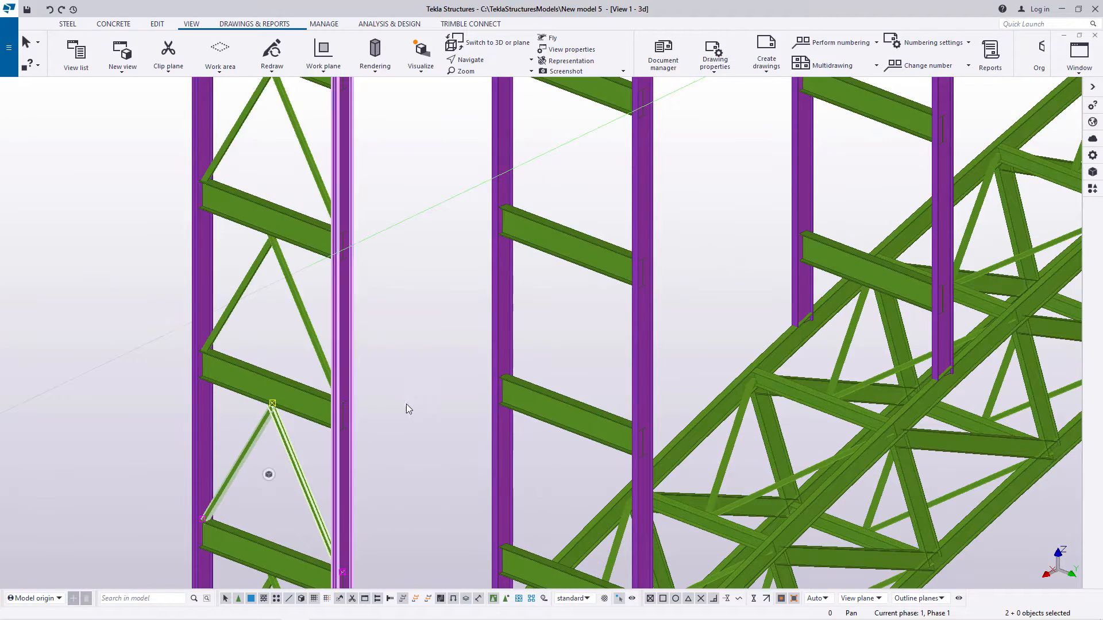
{"action": "left_click", "coordinate": [293, 455]}
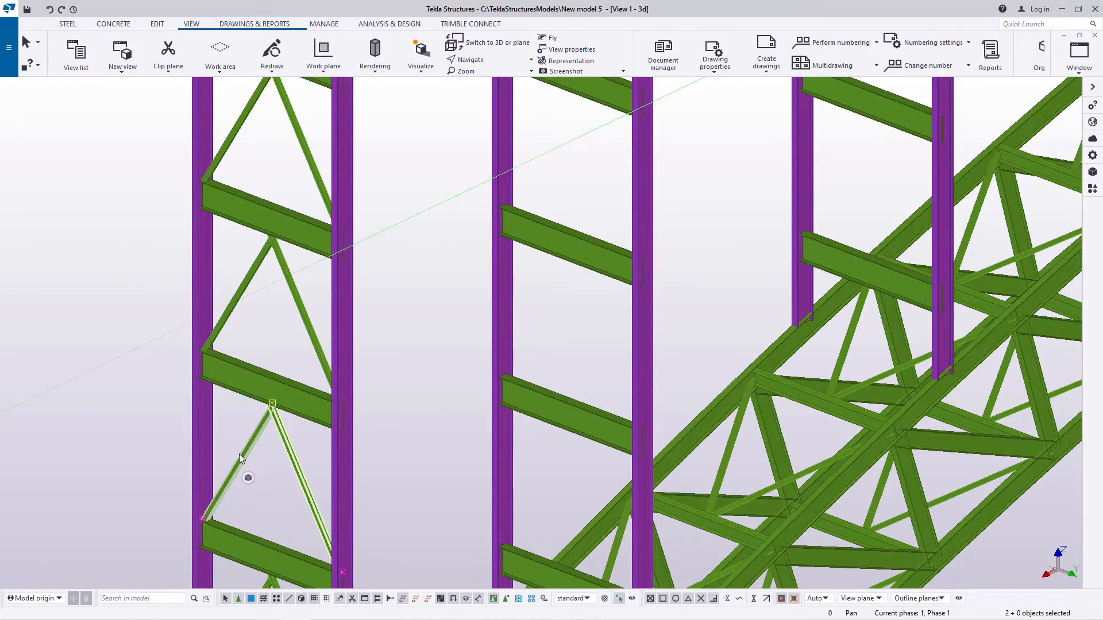
{"action": "key", "text": "Delete"}
{"action": "scroll", "coordinate": [325, 459], "scroll_direction": "down", "scroll_amount": 2}
{"action": "scroll", "coordinate": [325, 265], "scroll_direction": "up", "scroll_amount": 2}
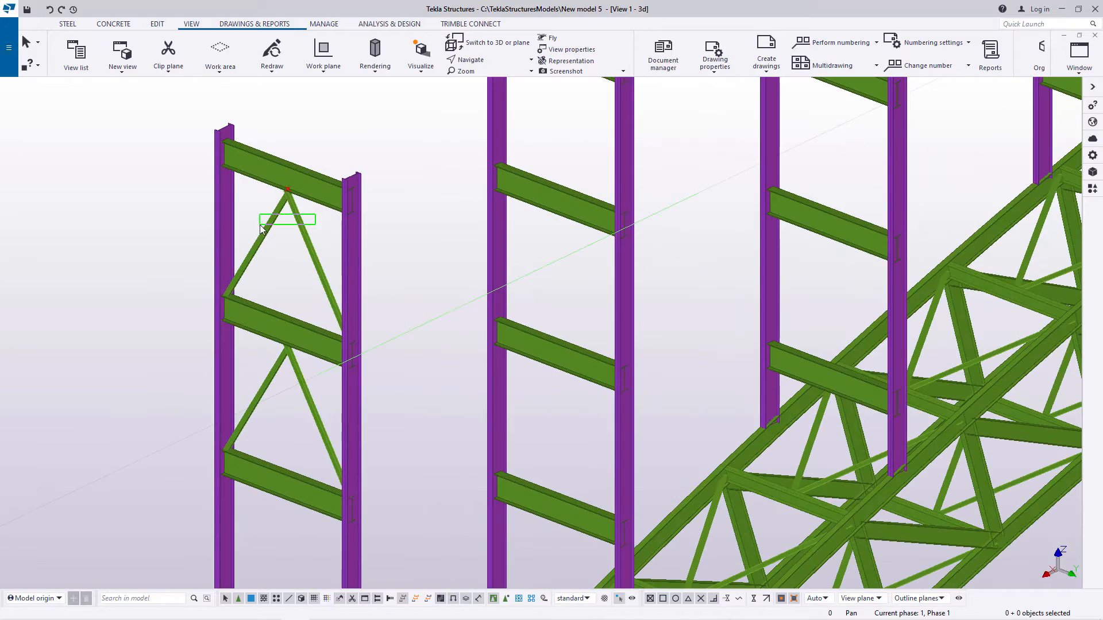
{"action": "left_click", "coordinate": [310, 234]}
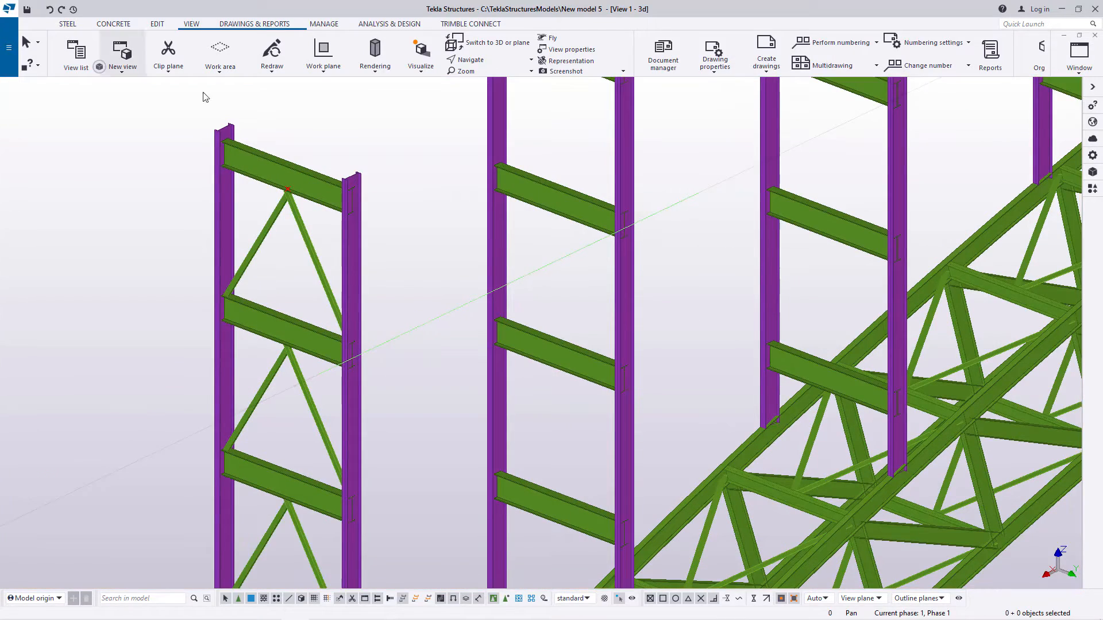
Step: Select the diagonal pairs in the top two bays of the first column pair and open the linear copy settings
{"action": "scroll", "coordinate": [312, 315], "scroll_direction": "down", "scroll_amount": 3}
{"action": "scroll", "coordinate": [290, 241], "scroll_direction": "up", "scroll_amount": 1}
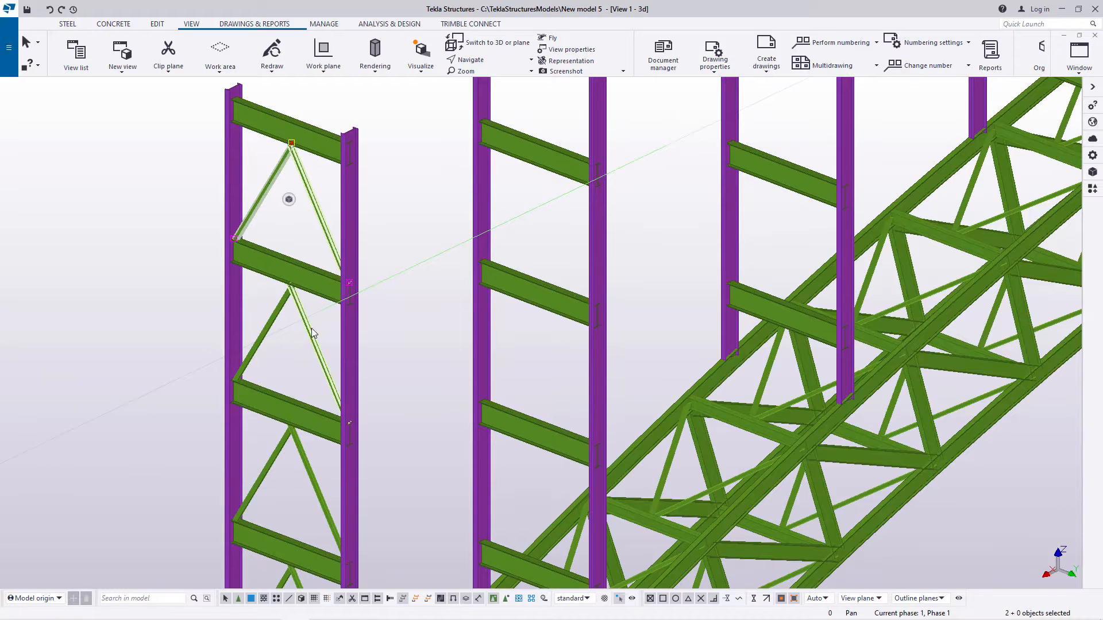
{"action": "right_click", "coordinate": [393, 189]}
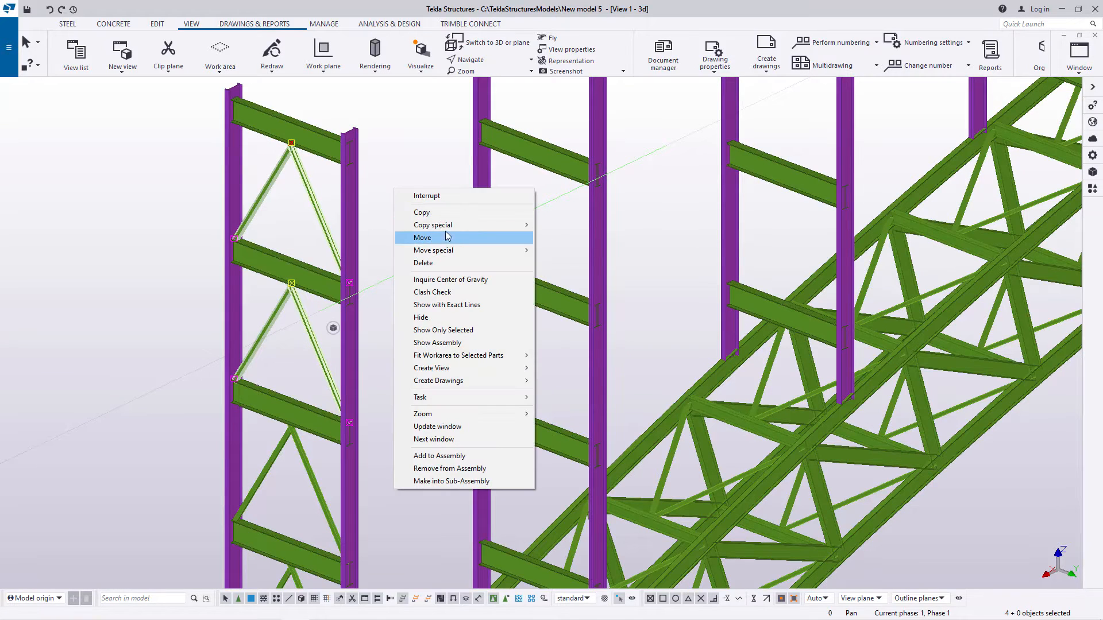
{"action": "left_click", "coordinate": [560, 225]}
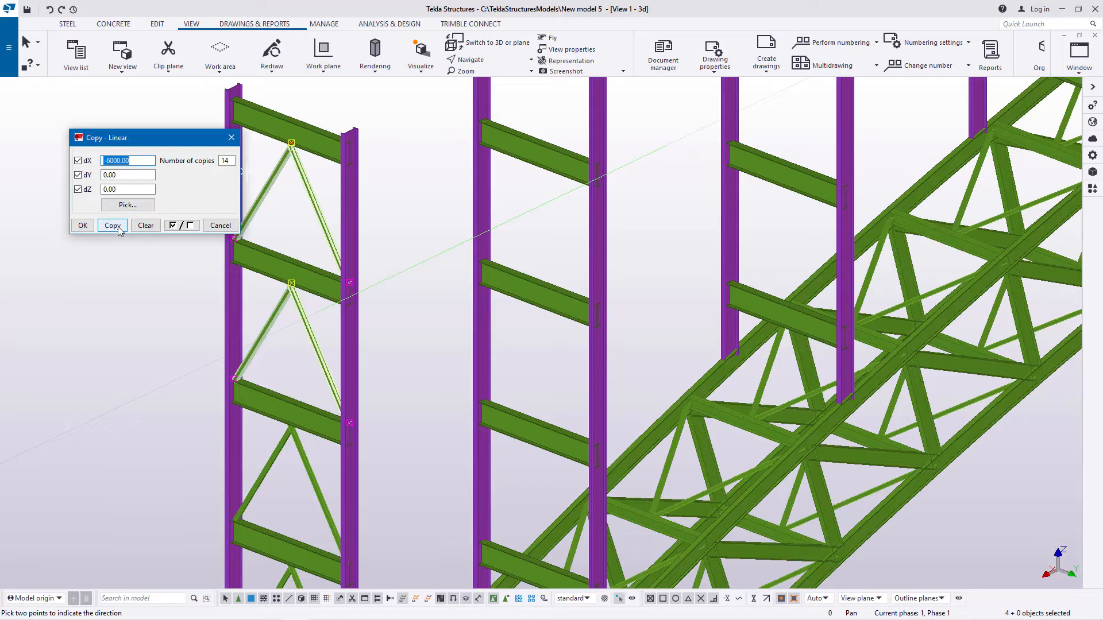
Step: Copy the selected diagonal pairs linearly along the bridge with dX -6000 and 14 copies, ending the copy command
{"action": "left_click", "coordinate": [86, 225]}
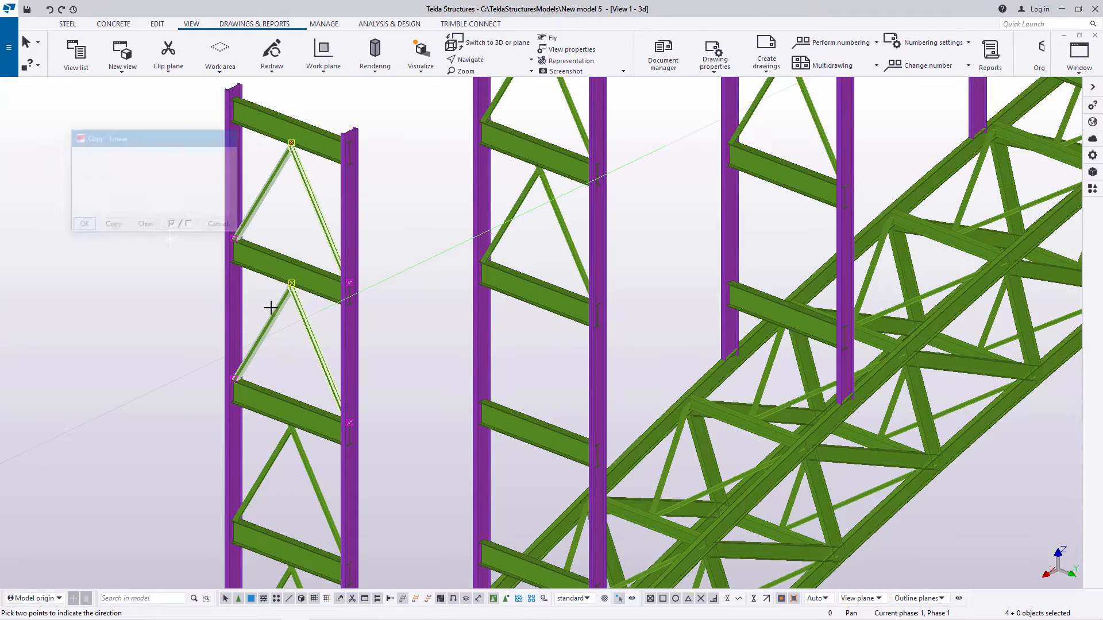
{"action": "scroll", "coordinate": [270, 374], "scroll_direction": "down", "scroll_amount": 6}
{"action": "scroll", "coordinate": [270, 425], "scroll_direction": "down", "scroll_amount": 3}
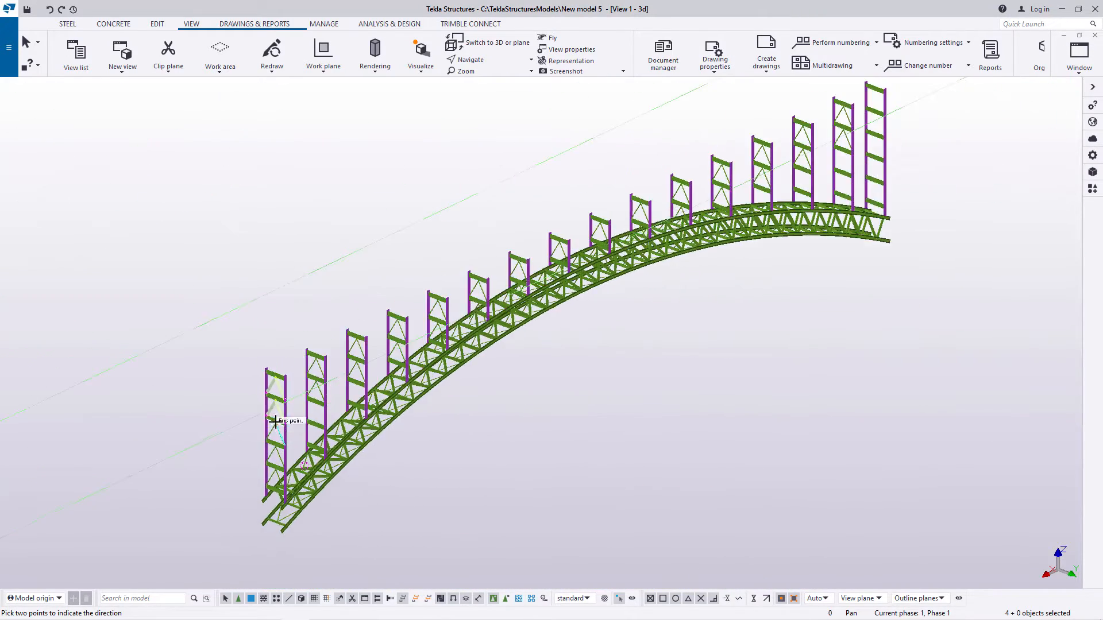
{"action": "scroll", "coordinate": [855, 94], "scroll_direction": "up", "scroll_amount": 5}
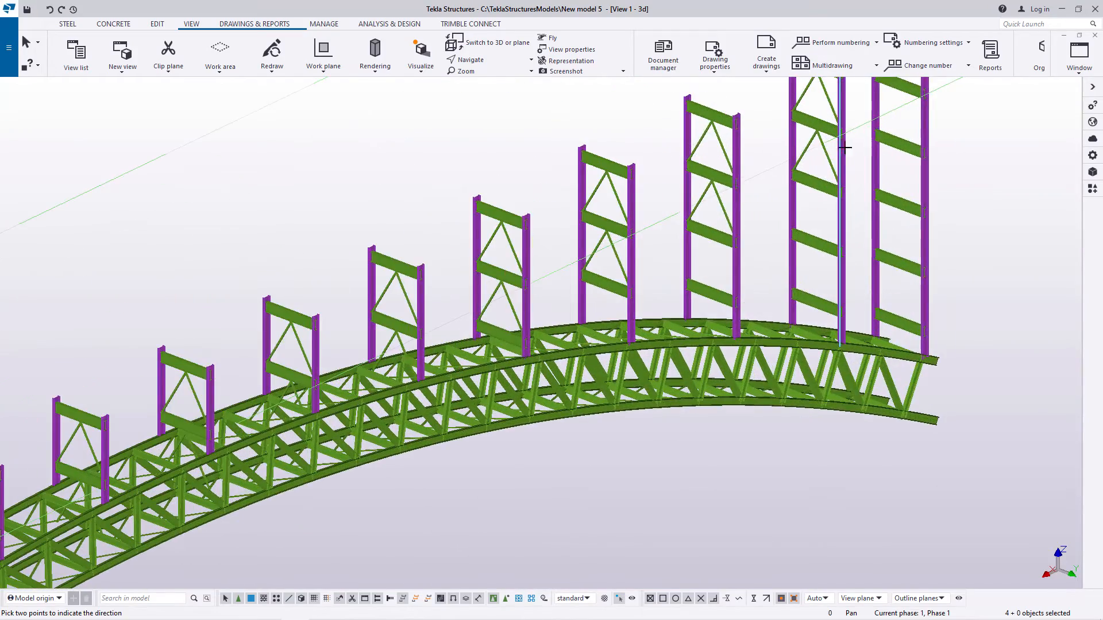
{"action": "scroll", "coordinate": [595, 309], "scroll_direction": "up", "scroll_amount": 6}
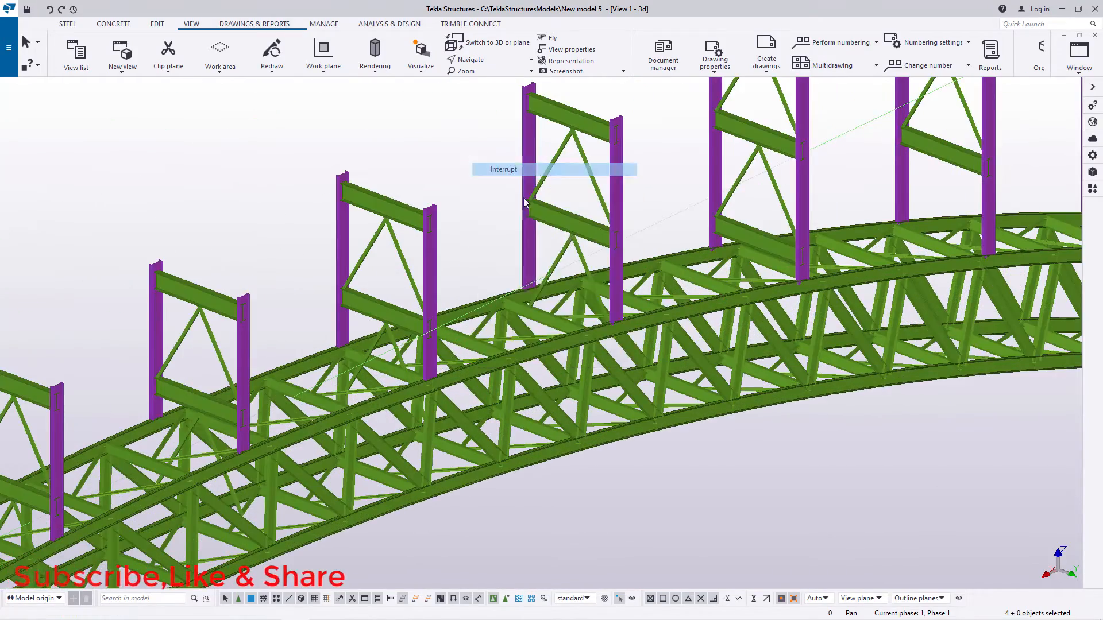
Step: Delete the copied lower diagonal pairs that run into the truss at the short column pairs around mid-bridge
{"action": "scroll", "coordinate": [551, 253], "scroll_direction": "up", "scroll_amount": 3}
{"action": "scroll", "coordinate": [563, 278], "scroll_direction": "up", "scroll_amount": 3}
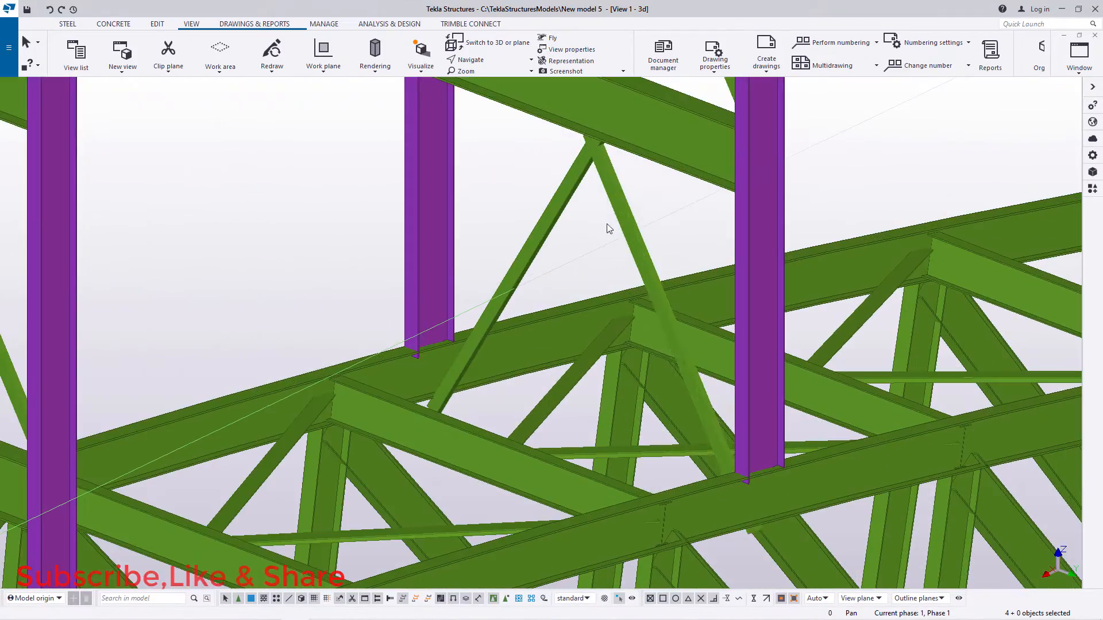
{"action": "left_click", "coordinate": [550, 188]}
{"action": "scroll", "coordinate": [561, 227], "scroll_direction": "down", "scroll_amount": 6}
{"action": "scroll", "coordinate": [351, 356], "scroll_direction": "up", "scroll_amount": 5}
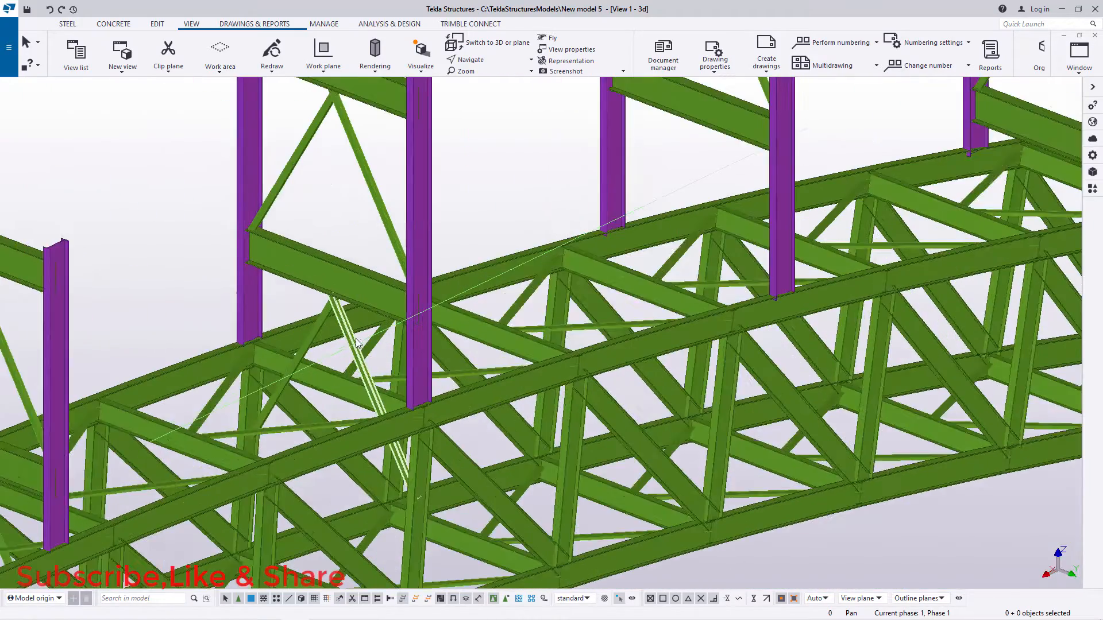
{"action": "key", "text": "Delete"}
{"action": "left_click", "coordinate": [324, 296]}
{"action": "key", "text": "Delete"}
{"action": "scroll", "coordinate": [563, 218], "scroll_direction": "down", "scroll_amount": 5}
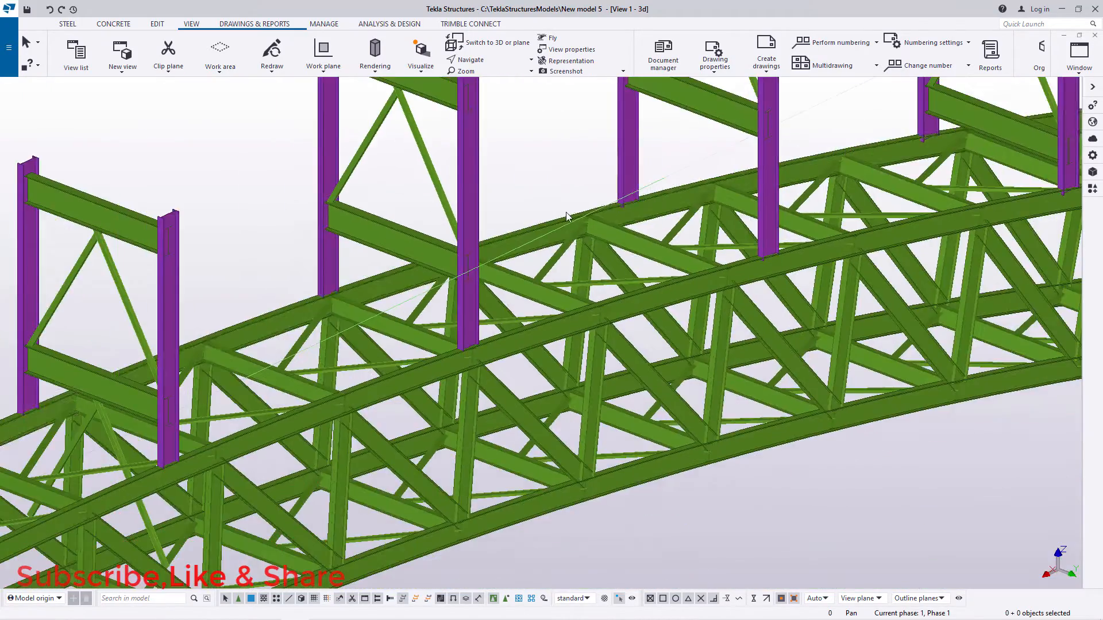
{"action": "scroll", "coordinate": [250, 340], "scroll_direction": "up", "scroll_amount": 5}
{"action": "left_click", "coordinate": [249, 365]}
{"action": "key", "text": "Delete"}
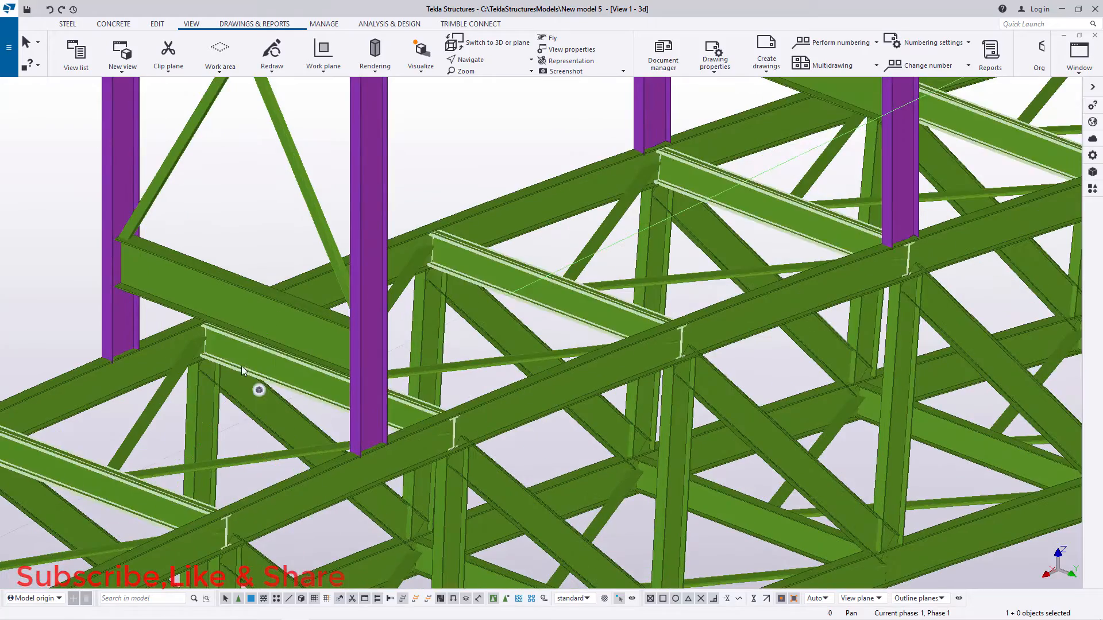
Step: Remove the leftover diagonals below the lowest crossbeams where they cut into the truss in the neighbouring column pairs
{"action": "scroll", "coordinate": [618, 235], "scroll_direction": "down", "scroll_amount": 5}
{"action": "scroll", "coordinate": [314, 385], "scroll_direction": "up", "scroll_amount": 5}
{"action": "scroll", "coordinate": [314, 385], "scroll_direction": "up", "scroll_amount": 2}
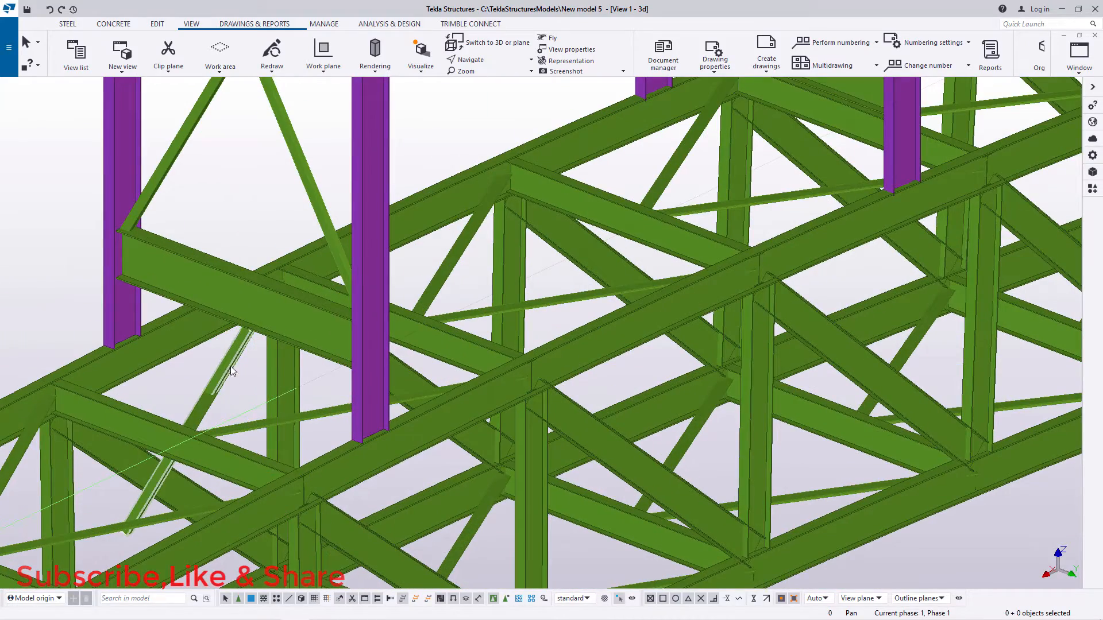
{"action": "scroll", "coordinate": [228, 368], "scroll_direction": "up", "scroll_amount": 4}
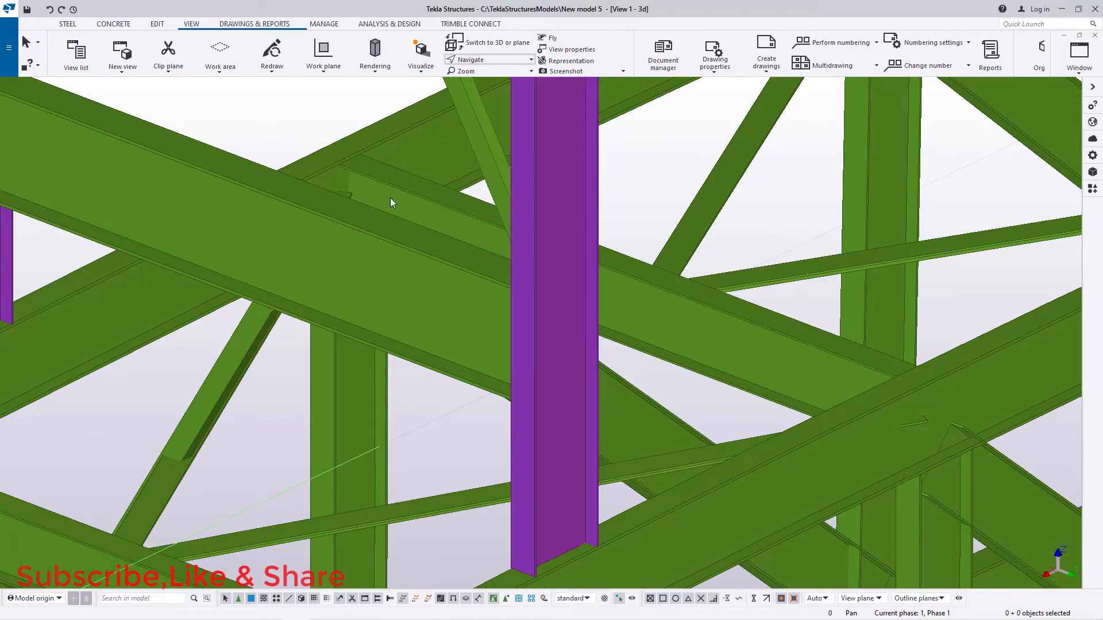
{"action": "middle_click_drag", "start_coordinate": [276, 311], "coordinate": [326, 309], "text": "ctrl"}
{"action": "right_click", "coordinate": [283, 280]}
{"action": "left_click", "coordinate": [314, 288]}
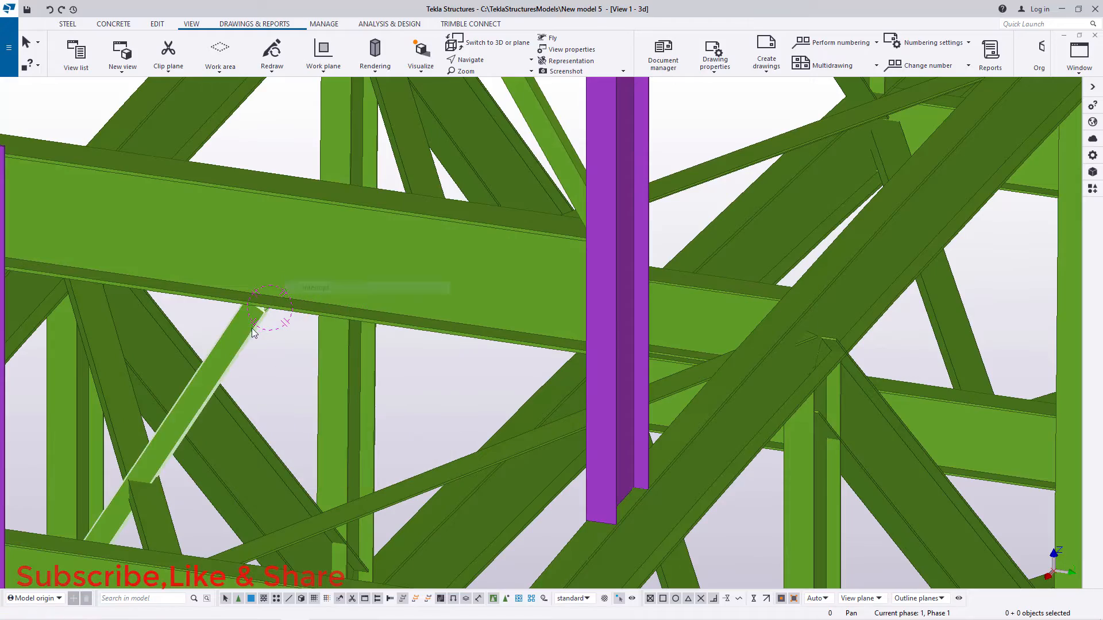
{"action": "left_click", "coordinate": [290, 328]}
{"action": "scroll", "coordinate": [404, 265], "scroll_direction": "down", "scroll_amount": 8}
{"action": "scroll", "coordinate": [246, 423], "scroll_direction": "up", "scroll_amount": 6}
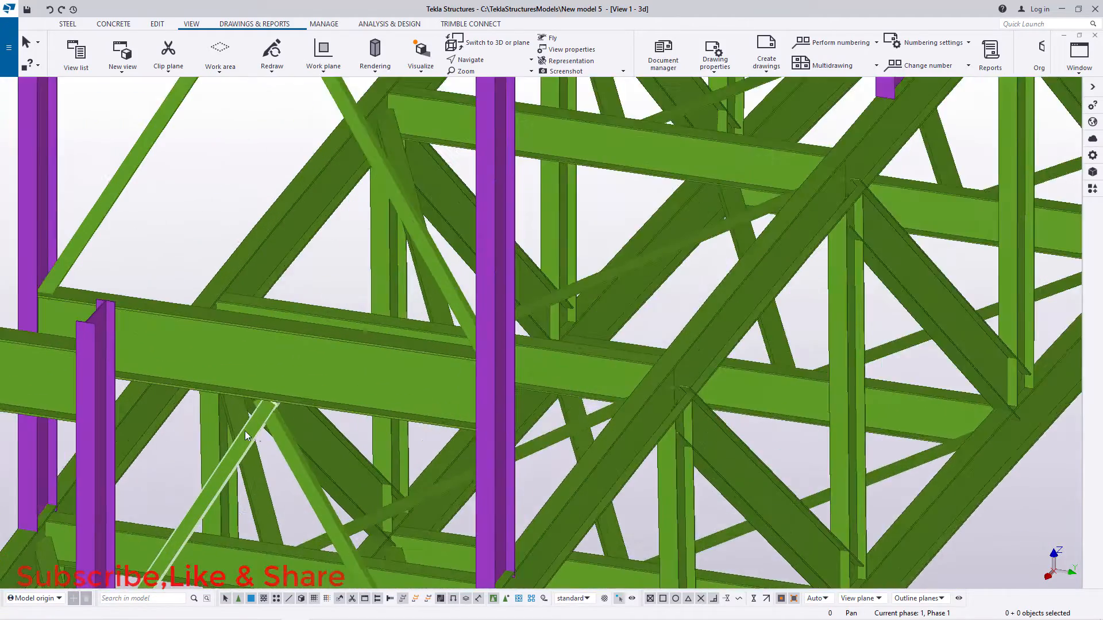
{"action": "scroll", "coordinate": [279, 417], "scroll_direction": "down", "scroll_amount": 8}
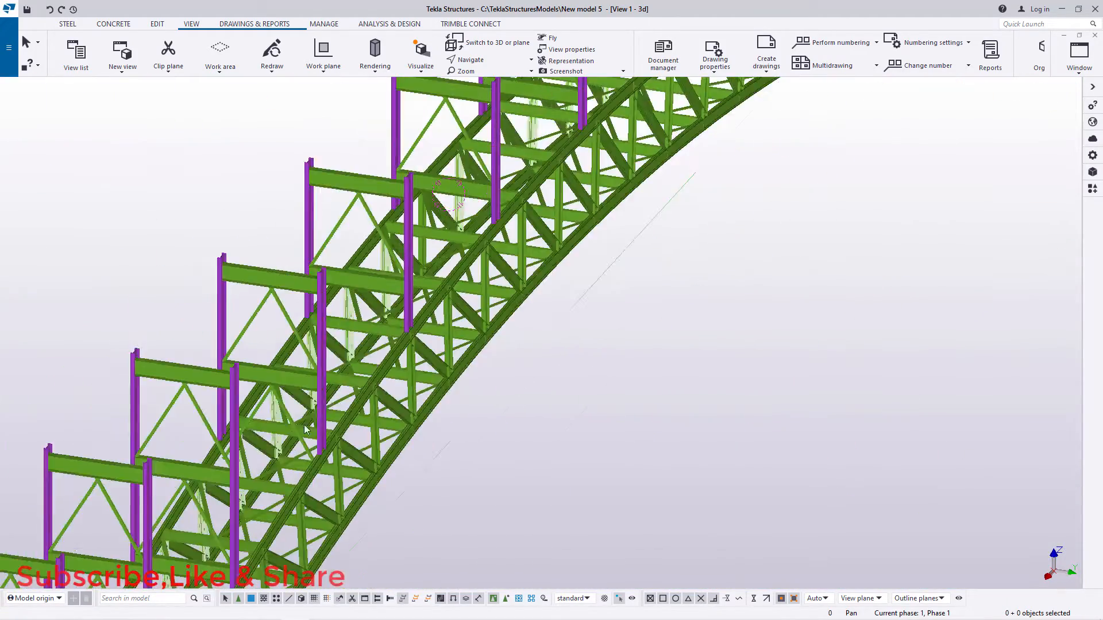
{"action": "scroll", "coordinate": [256, 391], "scroll_direction": "up", "scroll_amount": 5}
{"action": "scroll", "coordinate": [256, 391], "scroll_direction": "up", "scroll_amount": 5}
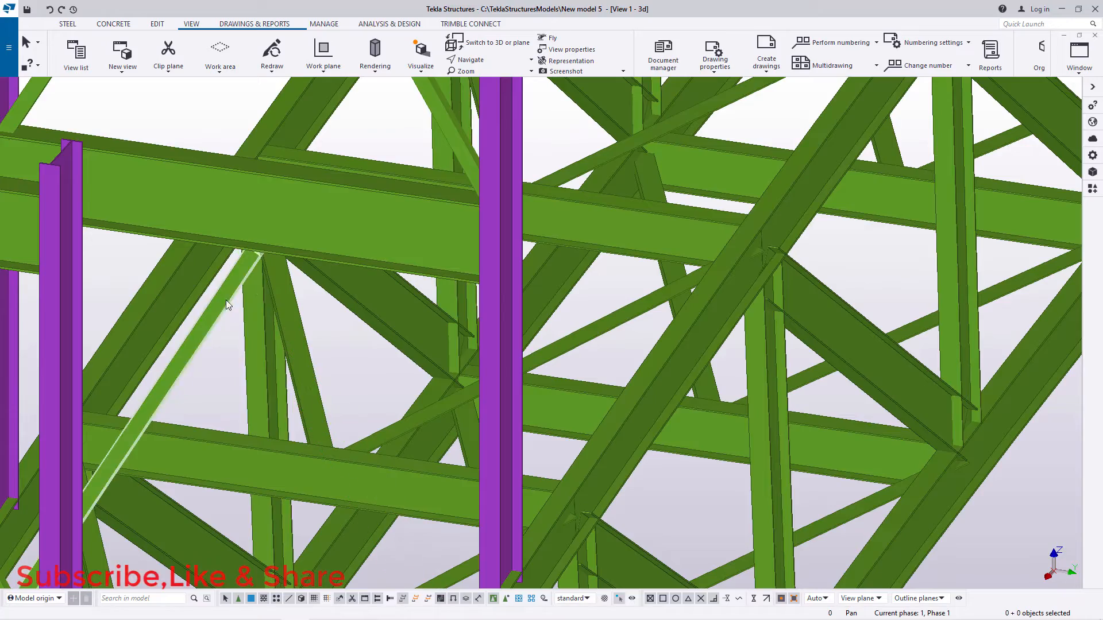
Step: Check the remaining diagonals in the column pairs along the bridge up to its far end
{"action": "scroll", "coordinate": [389, 234], "scroll_direction": "down", "scroll_amount": 4}
{"action": "scroll", "coordinate": [388, 234], "scroll_direction": "down", "scroll_amount": 6}
{"action": "scroll", "coordinate": [282, 323], "scroll_direction": "up", "scroll_amount": 8}
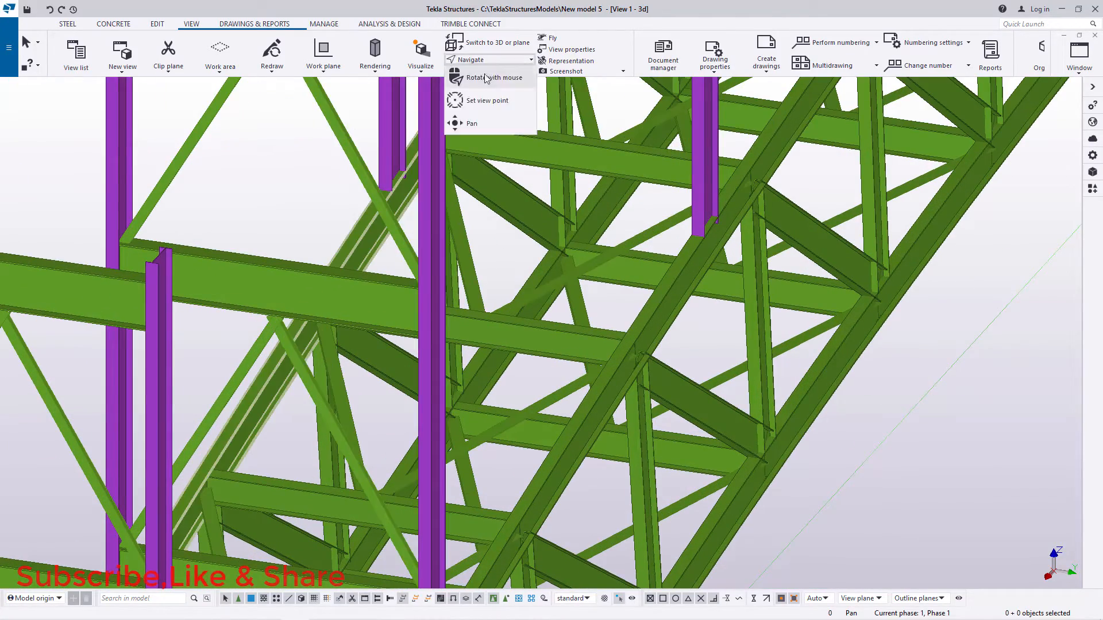
{"action": "scroll", "coordinate": [373, 303], "scroll_direction": "down", "scroll_amount": 8}
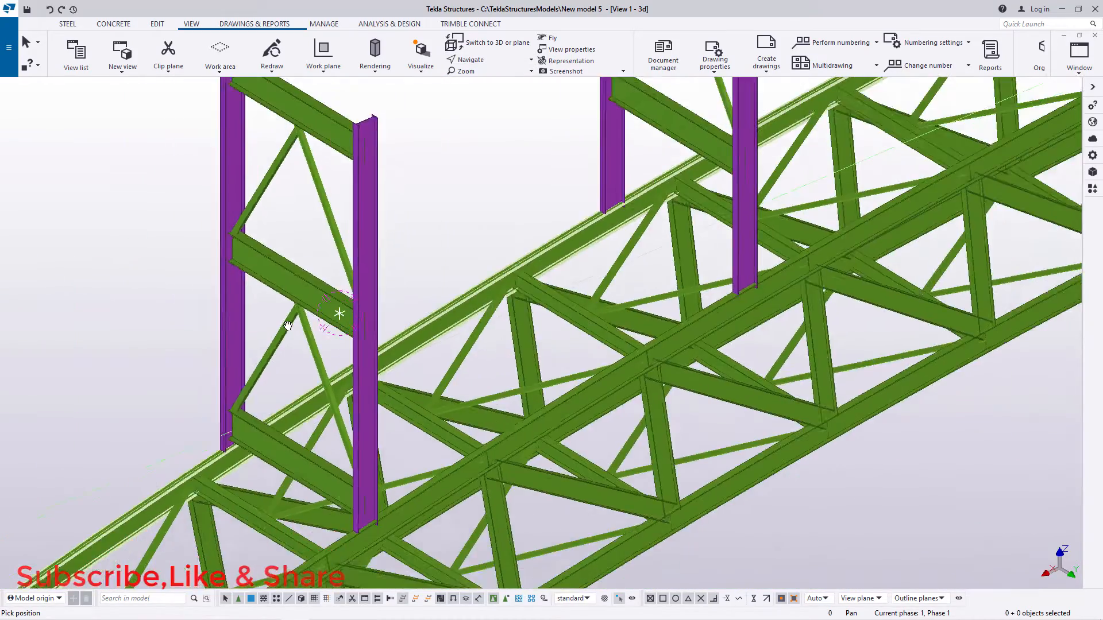
{"action": "scroll", "coordinate": [308, 326], "scroll_direction": "down", "scroll_amount": 10}
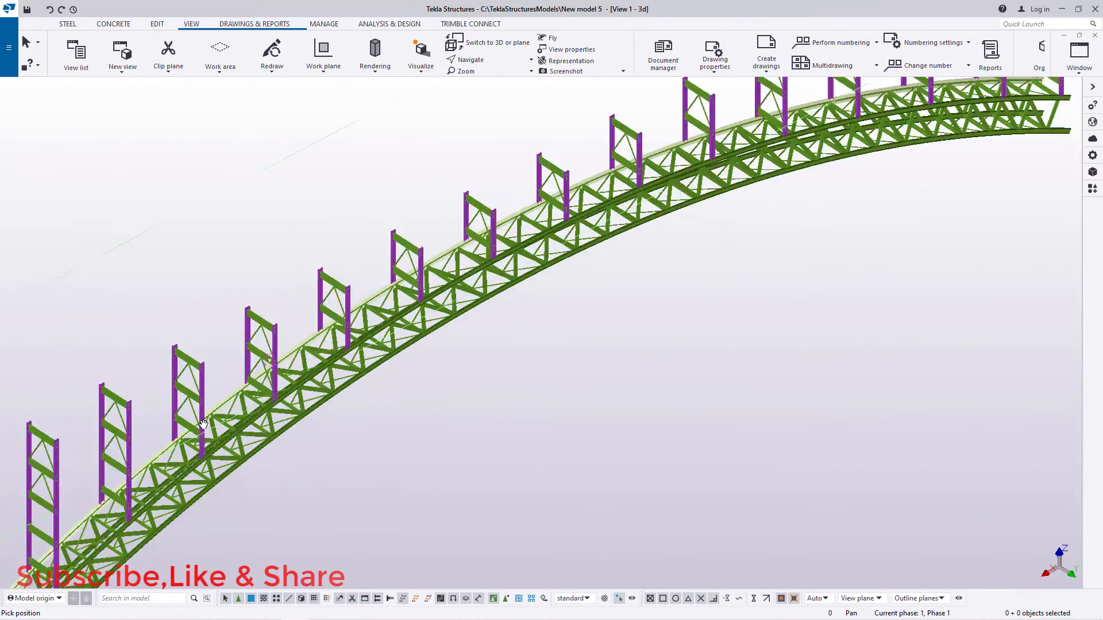
{"action": "scroll", "coordinate": [480, 247], "scroll_direction": "up", "scroll_amount": 10}
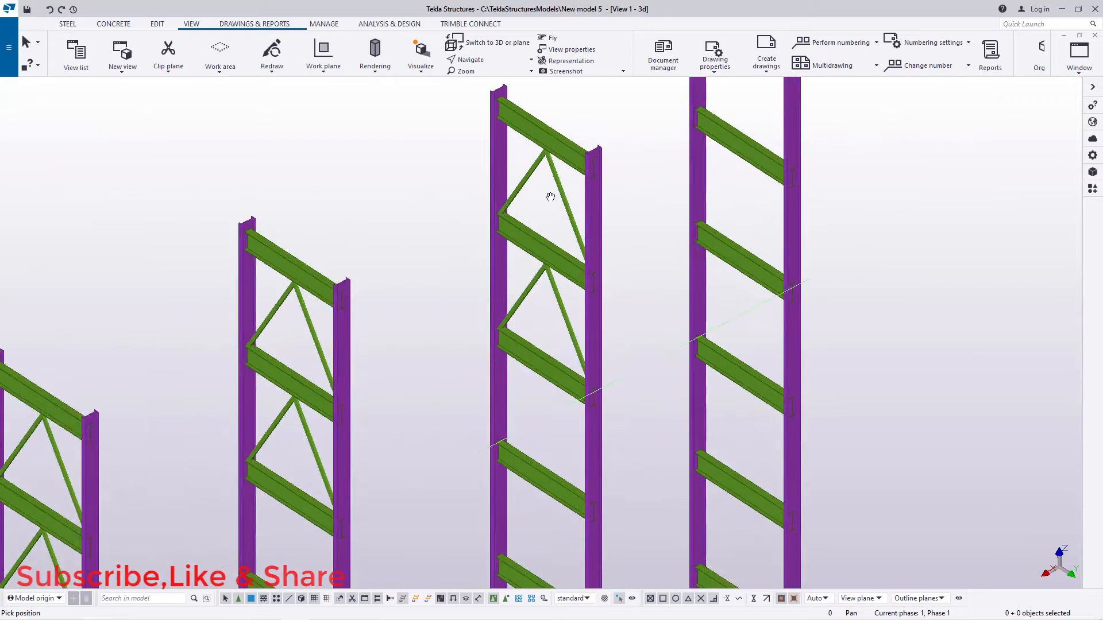
{"action": "right_click", "coordinate": [675, 167]}
{"action": "left_click", "coordinate": [705, 175]}
Step: Copy the second-bay diagonal pair 2500 mm down into the third bay of the third-last column pair, using the crossbeam midpoints
{"action": "scroll", "coordinate": [345, 312], "scroll_direction": "down", "scroll_amount": 5}
{"action": "scroll", "coordinate": [462, 246], "scroll_direction": "up", "scroll_amount": 6}
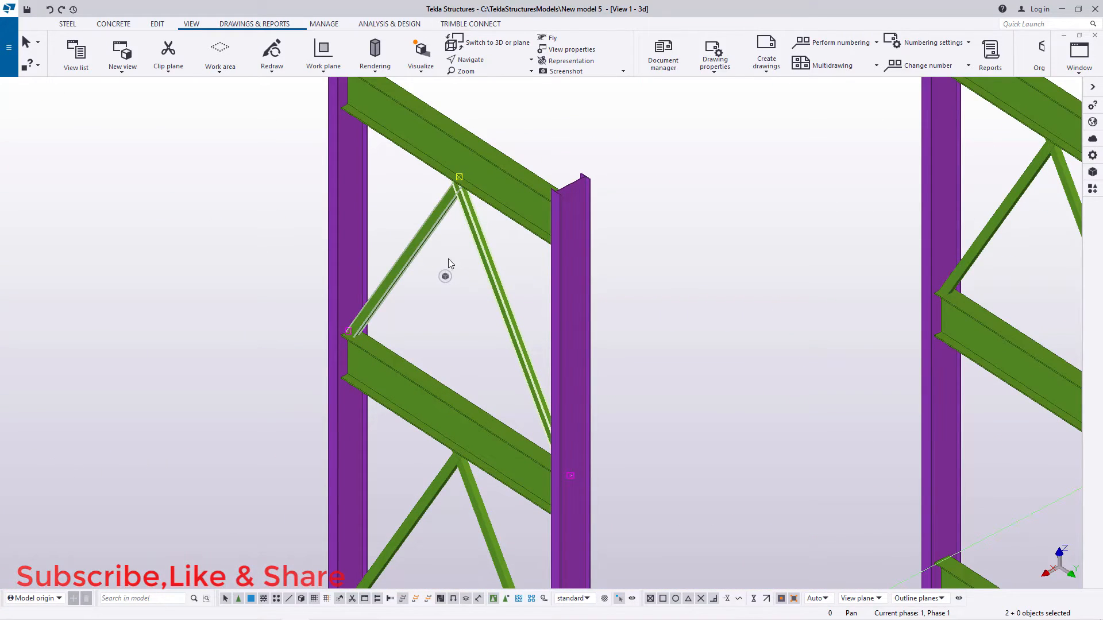
{"action": "scroll", "coordinate": [448, 262], "scroll_direction": "down", "scroll_amount": 8}
{"action": "scroll", "coordinate": [514, 519], "scroll_direction": "up", "scroll_amount": 5}
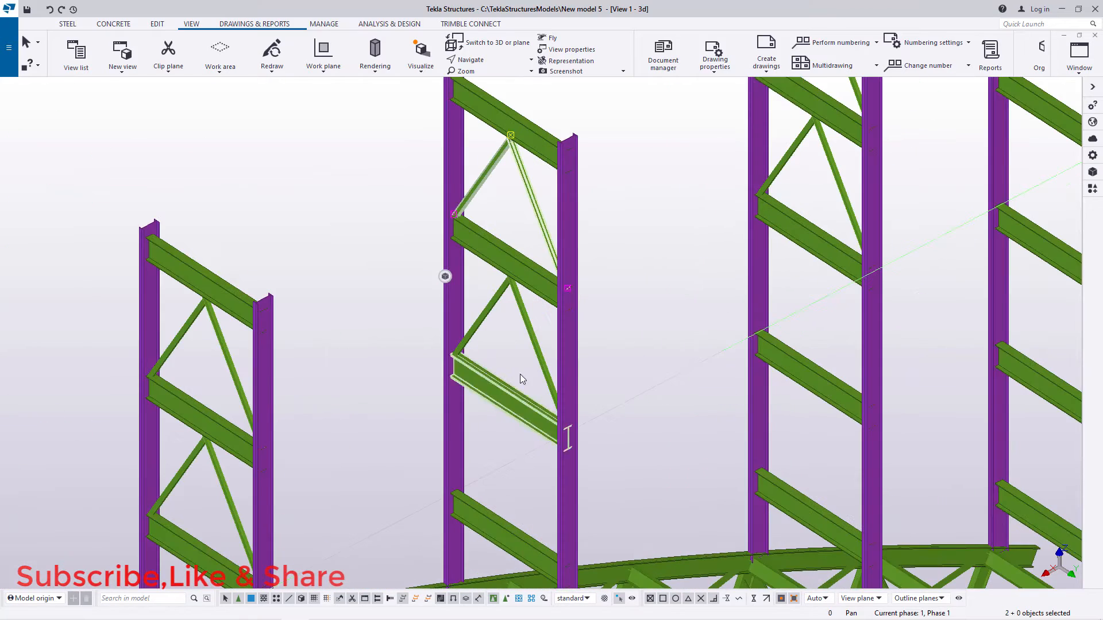
{"action": "right_click", "coordinate": [635, 224]}
{"action": "left_click", "coordinate": [662, 248]}
{"action": "scroll", "coordinate": [517, 227], "scroll_direction": "up", "scroll_amount": 8}
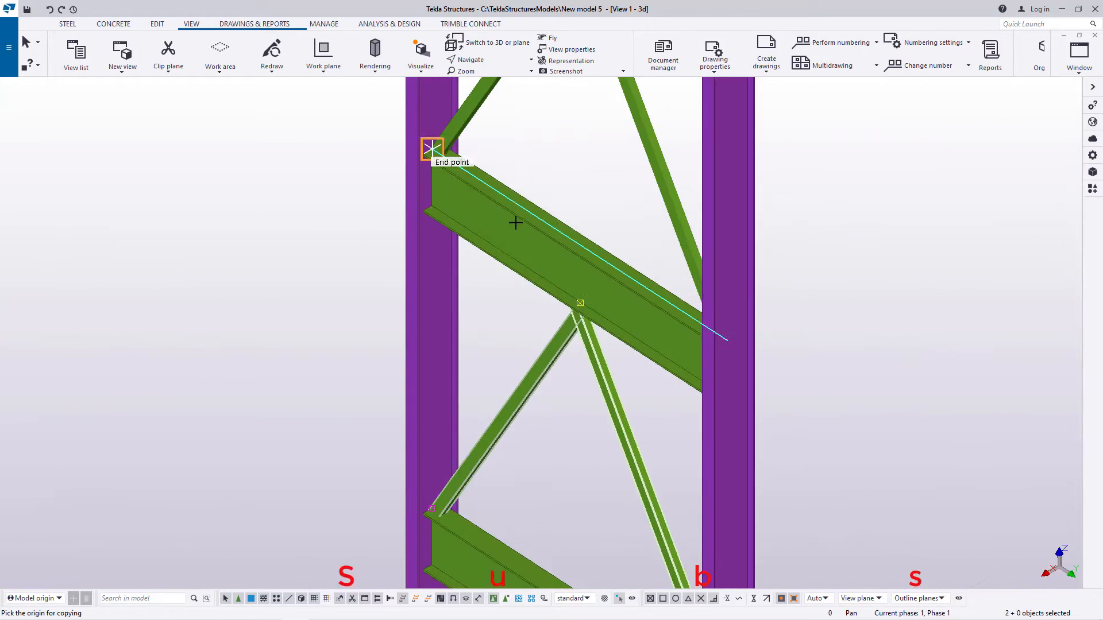
{"action": "scroll", "coordinate": [629, 287], "scroll_direction": "up", "scroll_amount": 4}
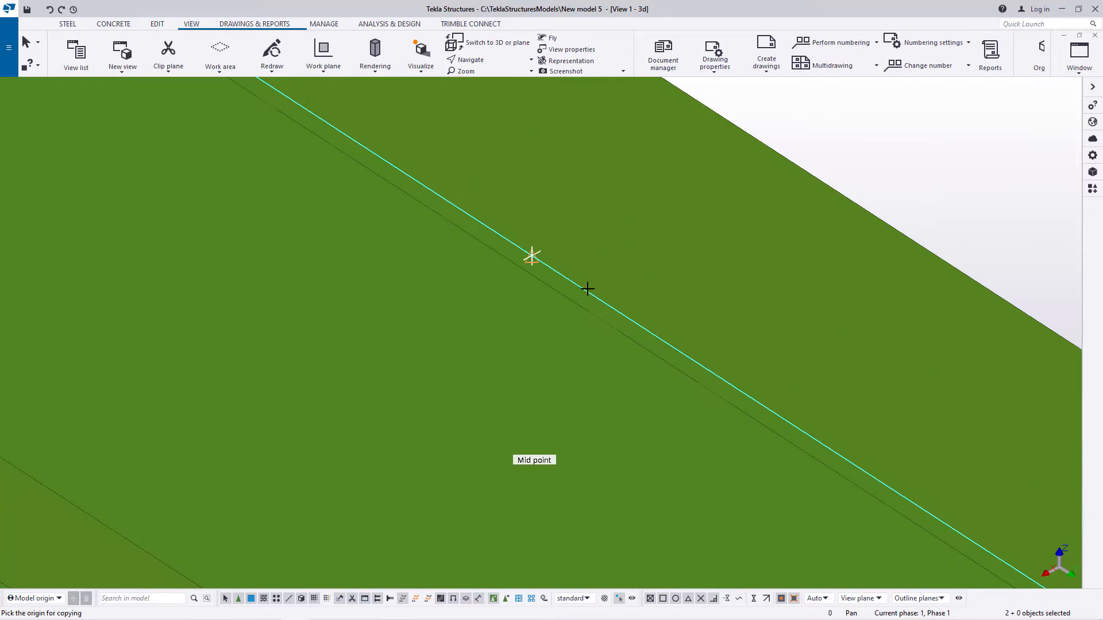
{"action": "left_click", "coordinate": [532, 257]}
{"action": "scroll", "coordinate": [531, 247], "scroll_direction": "down", "scroll_amount": 10}
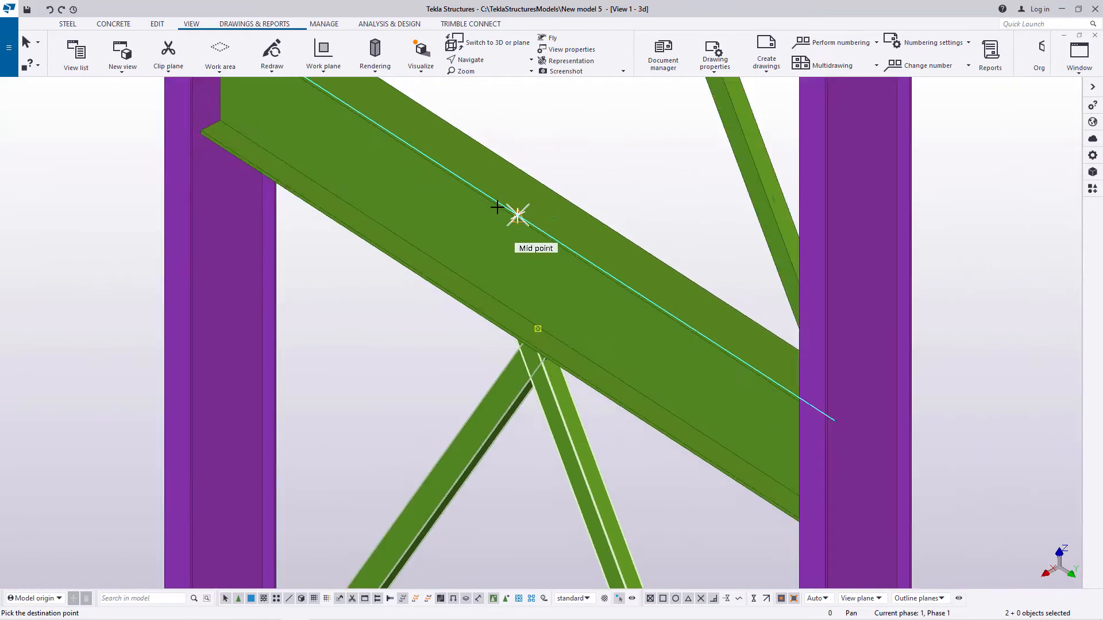
{"action": "scroll", "coordinate": [485, 270], "scroll_direction": "up", "scroll_amount": 15}
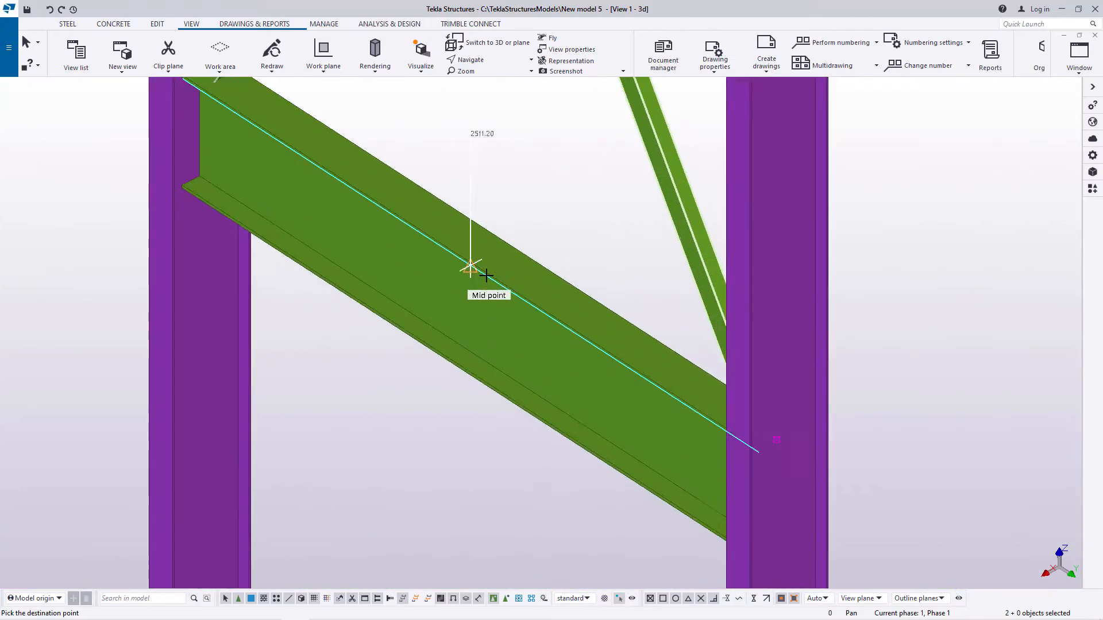
{"action": "scroll", "coordinate": [463, 256], "scroll_direction": "down", "scroll_amount": 10}
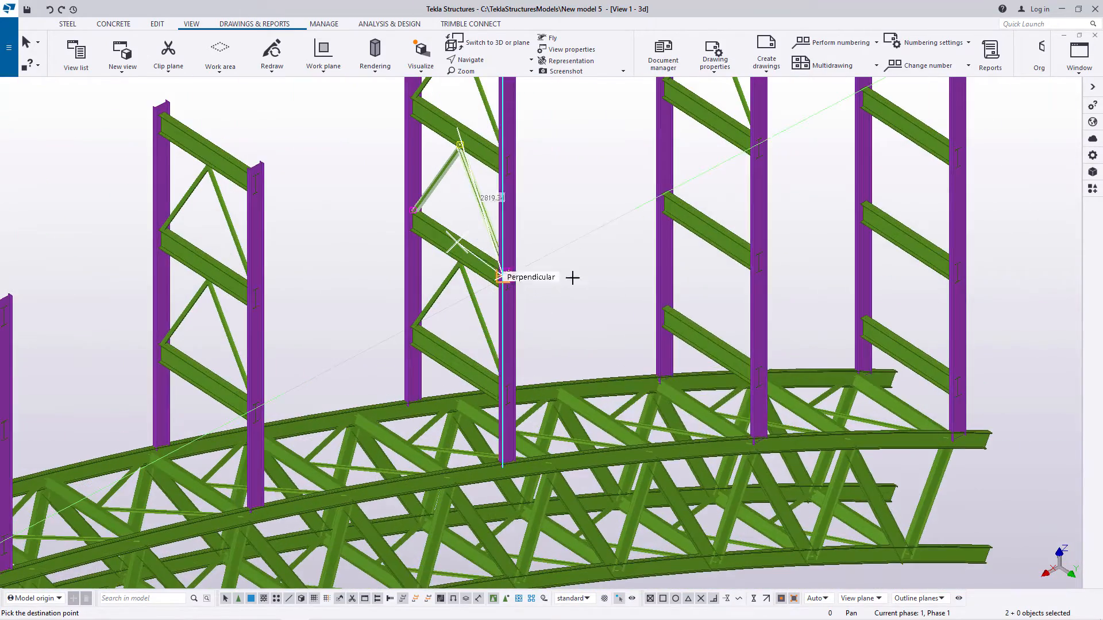
{"action": "right_click", "coordinate": [612, 245]}
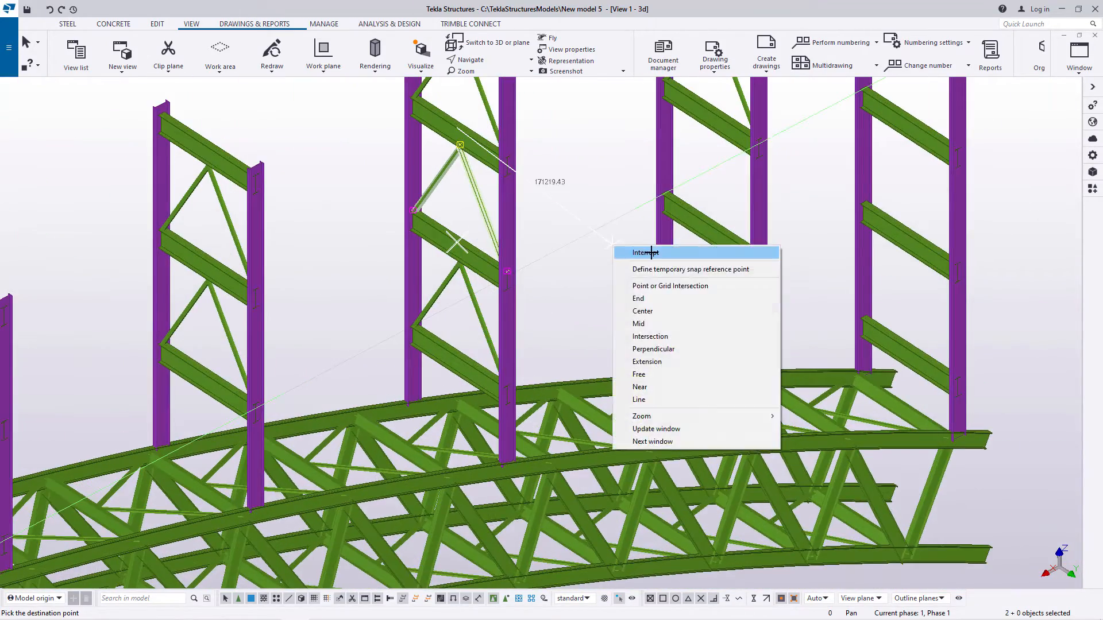
{"action": "left_click", "coordinate": [649, 251]}
Step: Copy the top two diagonal pairs of the second-last column pair two bays down, from crossbeam midpoint to crossbeam midpoint
{"action": "scroll", "coordinate": [505, 375], "scroll_direction": "down", "scroll_amount": 5}
{"action": "scroll", "coordinate": [584, 262], "scroll_direction": "up", "scroll_amount": 7}
{"action": "left_click", "coordinate": [603, 243]}
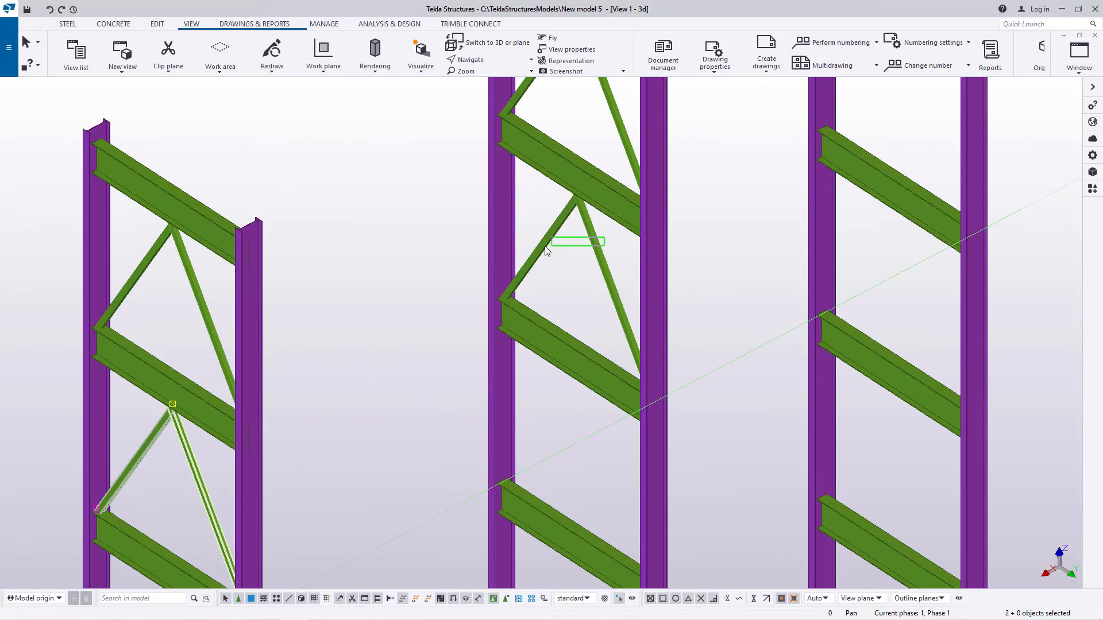
{"action": "scroll", "coordinate": [745, 197], "scroll_direction": "down", "scroll_amount": 3}
{"action": "scroll", "coordinate": [605, 159], "scroll_direction": "up", "scroll_amount": 5}
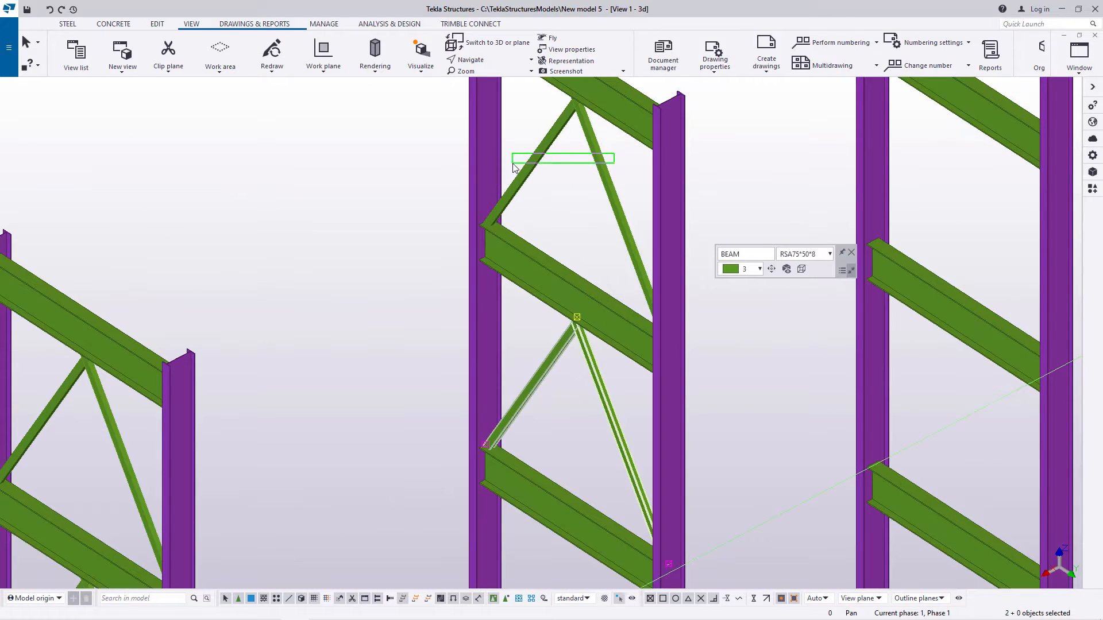
{"action": "left_click_drag", "start_coordinate": [513, 167], "coordinate": [511, 164], "text": "shift"}
{"action": "right_click", "coordinate": [724, 164]}
{"action": "left_click", "coordinate": [764, 189]}
{"action": "scroll", "coordinate": [605, 211], "scroll_direction": "down", "scroll_amount": 2}
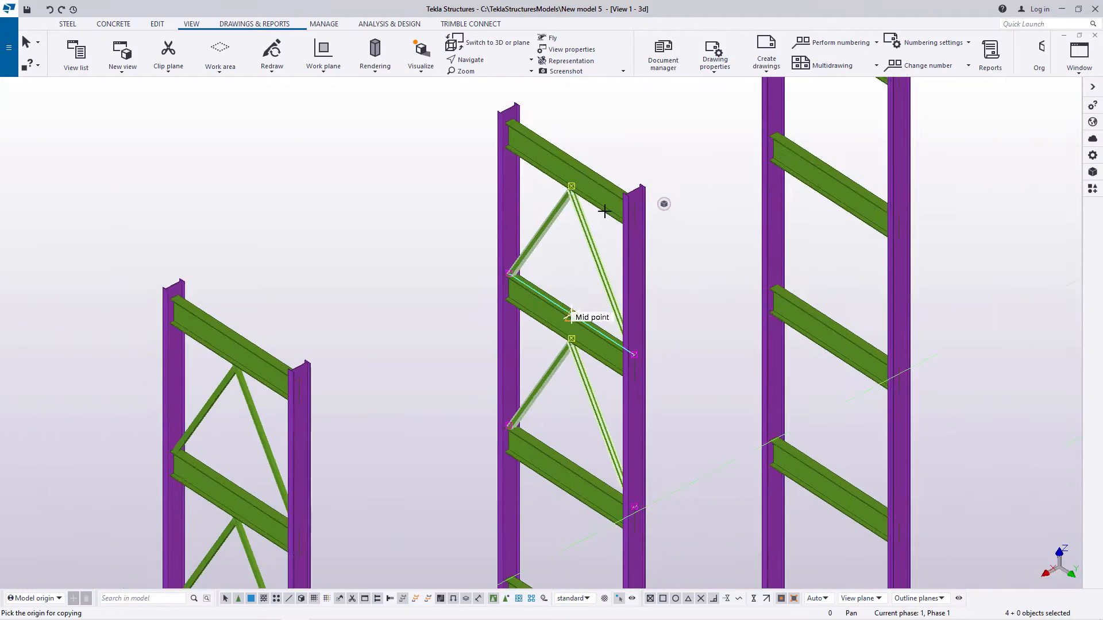
{"action": "scroll", "coordinate": [557, 143], "scroll_direction": "up", "scroll_amount": 10}
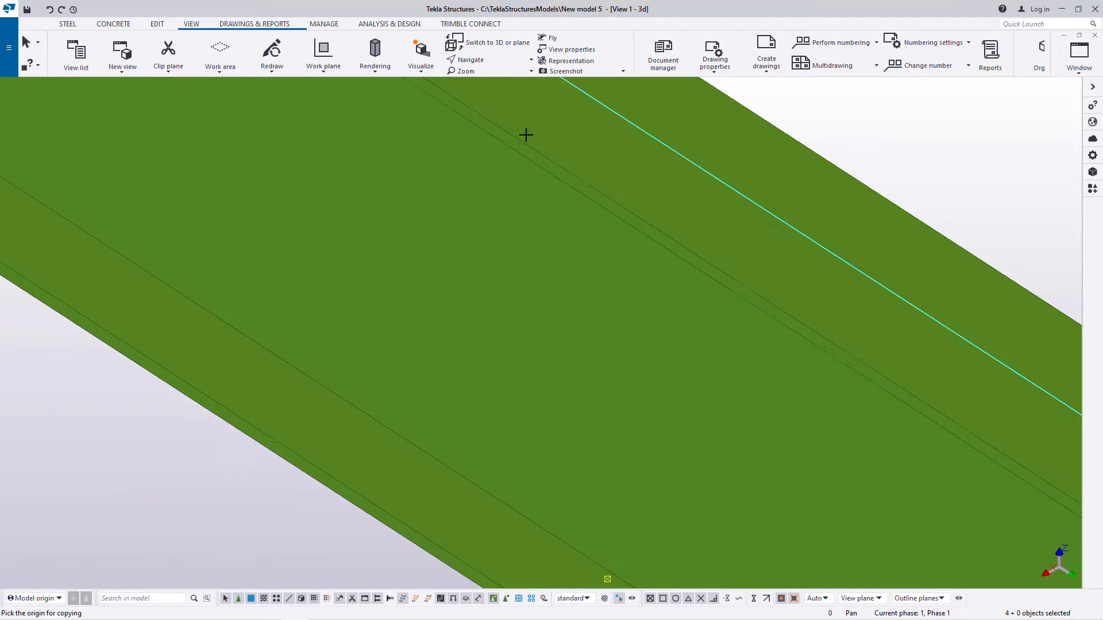
{"action": "scroll", "coordinate": [526, 138], "scroll_direction": "up", "scroll_amount": 3}
{"action": "left_click", "coordinate": [533, 158]}
{"action": "scroll", "coordinate": [531, 159], "scroll_direction": "down", "scroll_amount": 8}
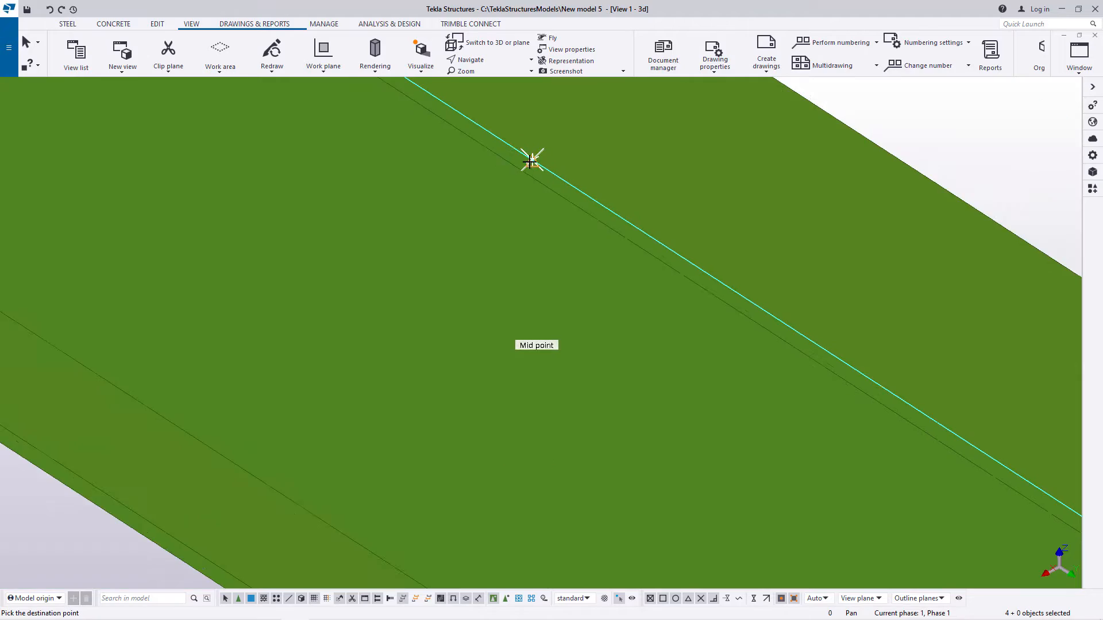
{"action": "scroll", "coordinate": [526, 295], "scroll_direction": "down", "scroll_amount": 3}
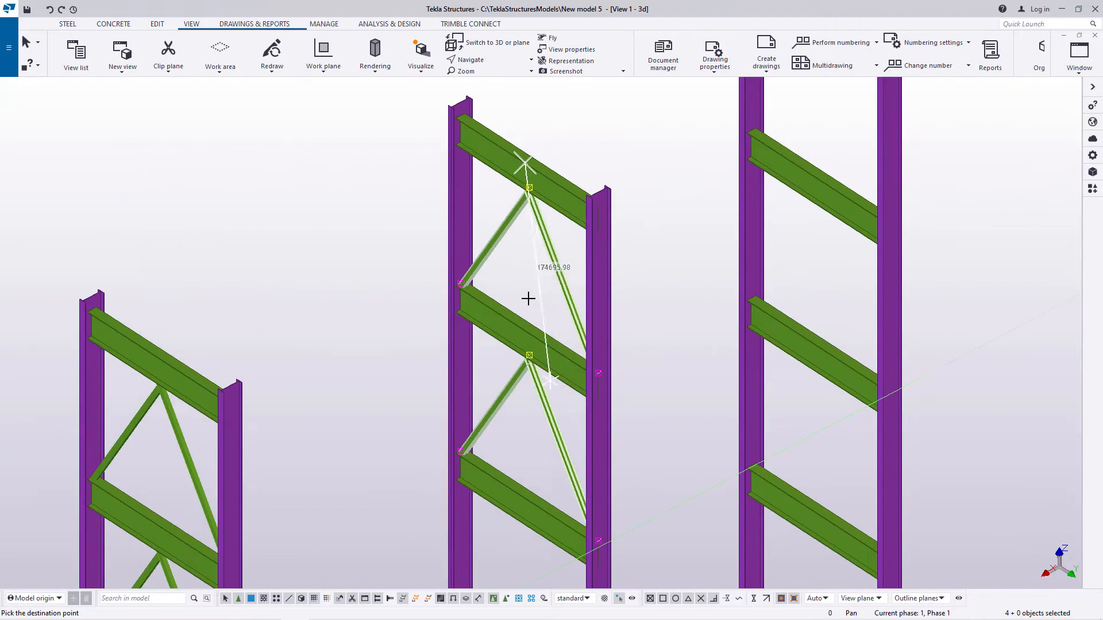
{"action": "scroll", "coordinate": [523, 425], "scroll_direction": "up", "scroll_amount": 6}
{"action": "scroll", "coordinate": [501, 402], "scroll_direction": "up", "scroll_amount": 5}
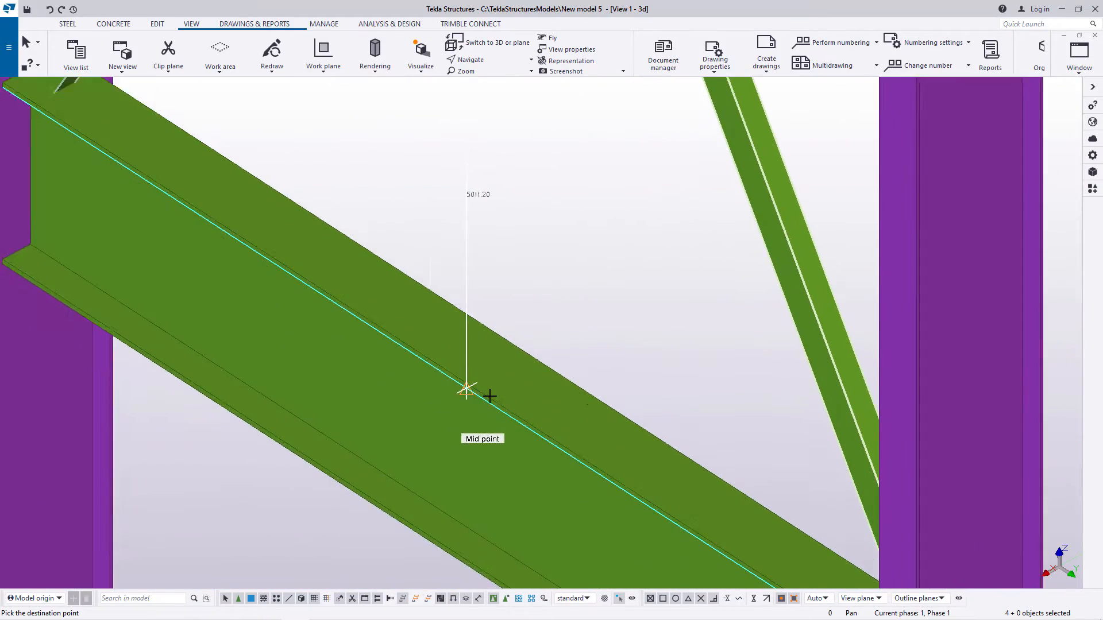
{"action": "scroll", "coordinate": [449, 375], "scroll_direction": "down", "scroll_amount": 10}
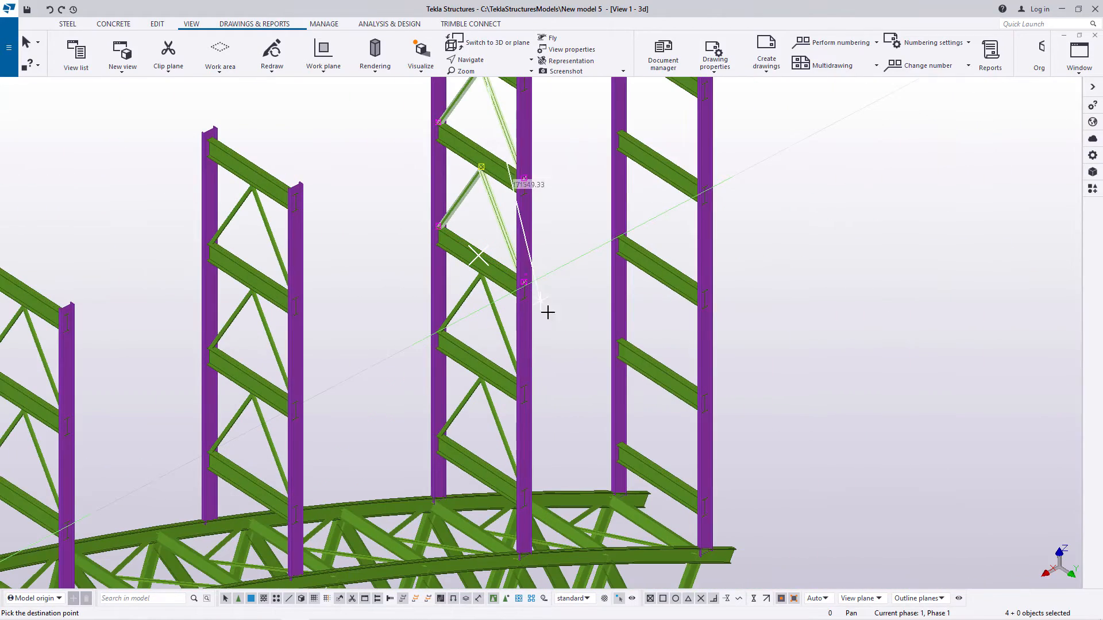
{"action": "right_click", "coordinate": [559, 279]}
{"action": "left_click", "coordinate": [580, 290]}
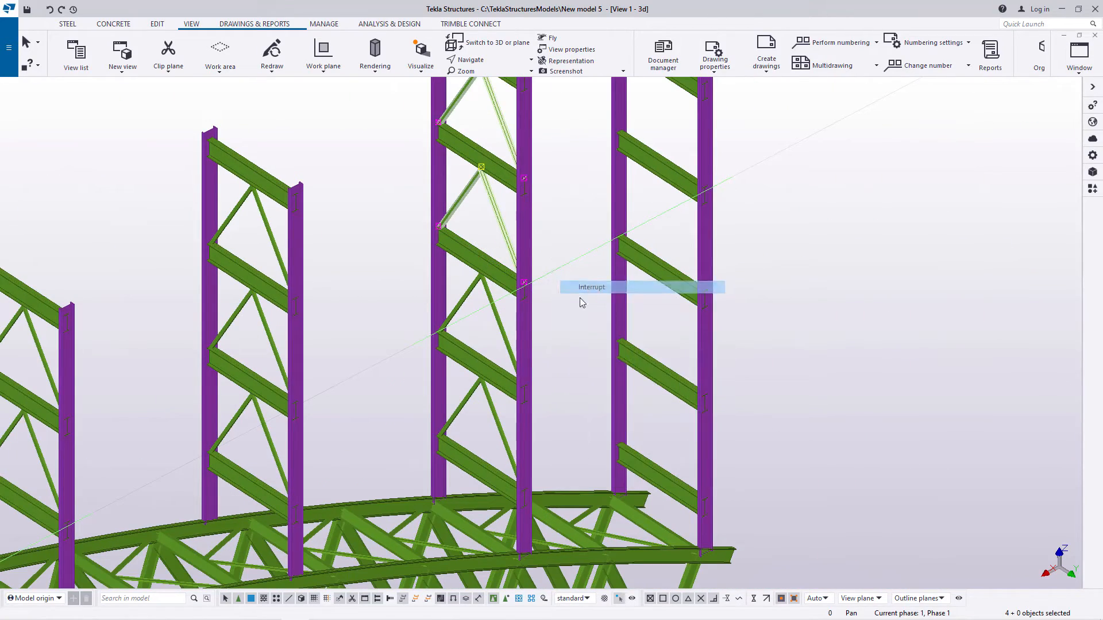
Step: Copy all four diagonal pairs of the second-last column pair to the last column pair, from column top corner to matching column top corner
{"action": "scroll", "coordinate": [524, 238], "scroll_direction": "up", "scroll_amount": 6}
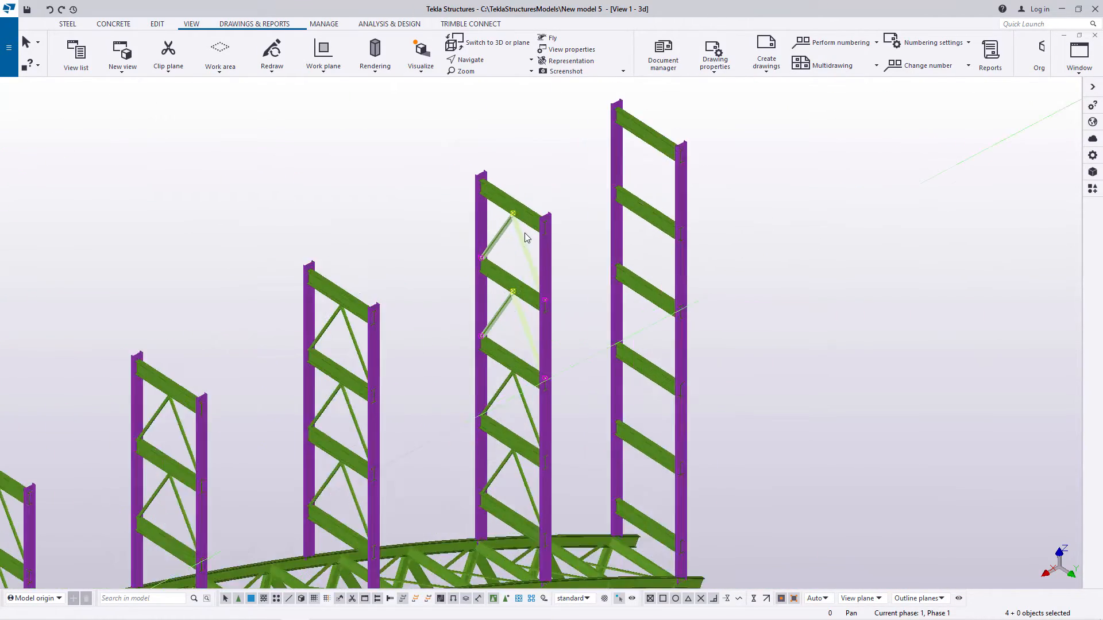
{"action": "scroll", "coordinate": [522, 288], "scroll_direction": "down", "scroll_amount": 6}
{"action": "scroll", "coordinate": [529, 550], "scroll_direction": "up", "scroll_amount": 9}
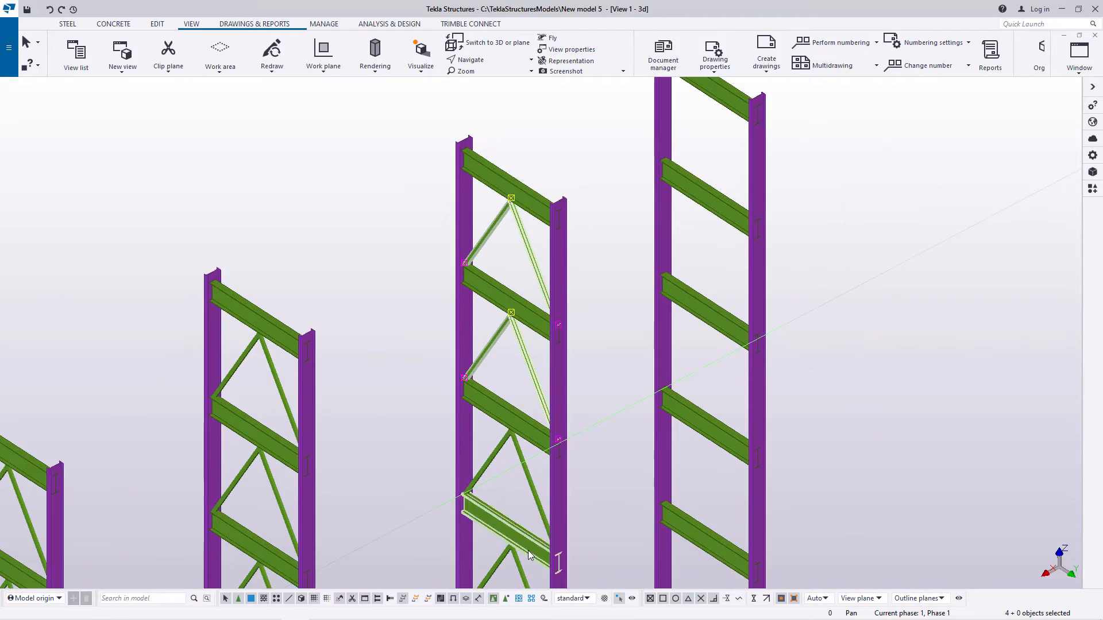
{"action": "scroll", "coordinate": [468, 340], "scroll_direction": "down", "scroll_amount": 4}
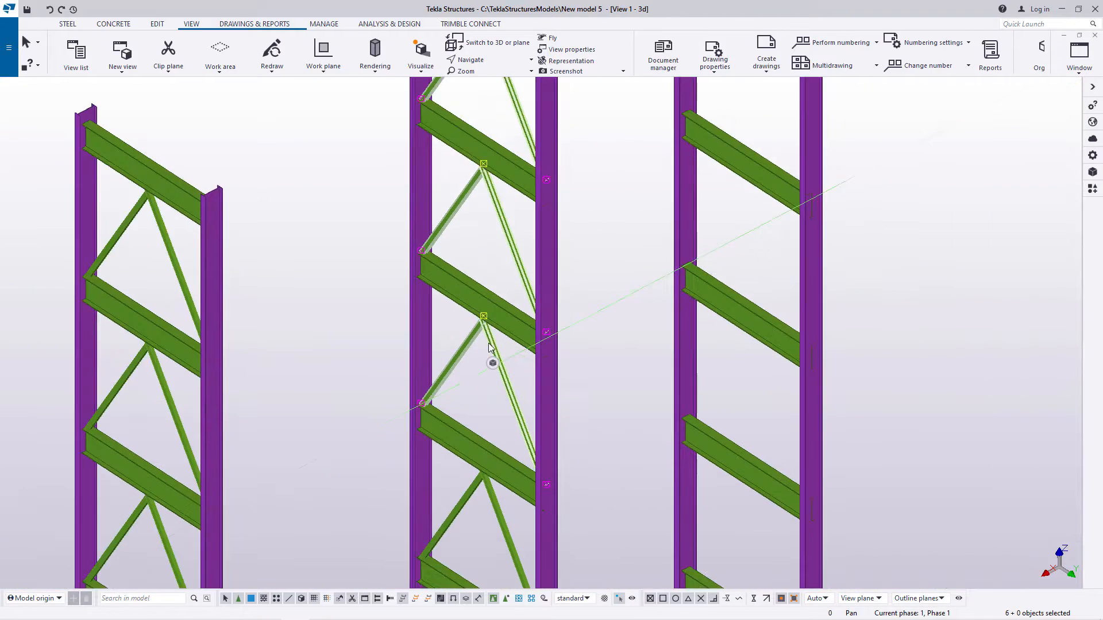
{"action": "scroll", "coordinate": [488, 343], "scroll_direction": "up", "scroll_amount": 3}
{"action": "left_click", "coordinate": [518, 442], "text": "ctrl"}
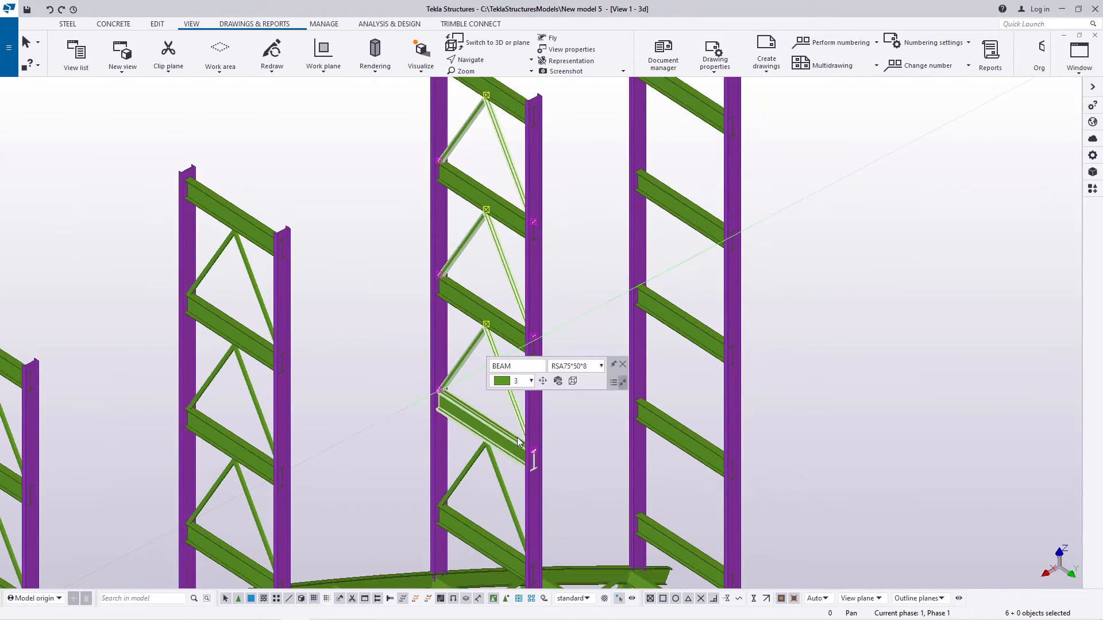
{"action": "left_click", "coordinate": [477, 462], "text": "ctrl"}
{"action": "right_click", "coordinate": [574, 227]}
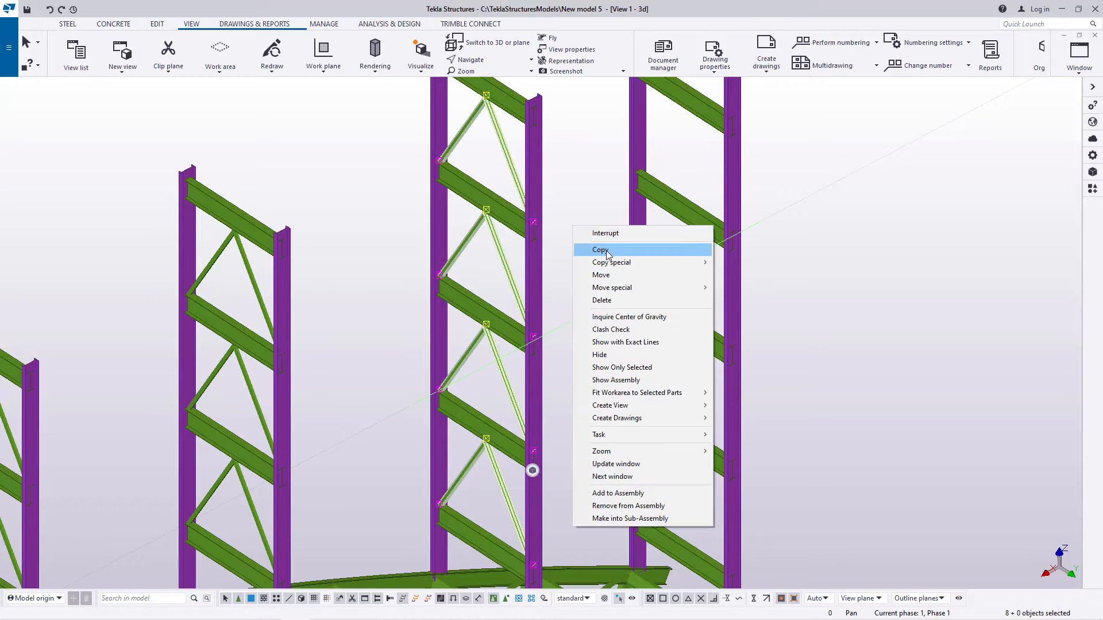
{"action": "left_click", "coordinate": [606, 251]}
{"action": "scroll", "coordinate": [526, 438], "scroll_direction": "down", "scroll_amount": 4}
{"action": "scroll", "coordinate": [524, 192], "scroll_direction": "up", "scroll_amount": 8}
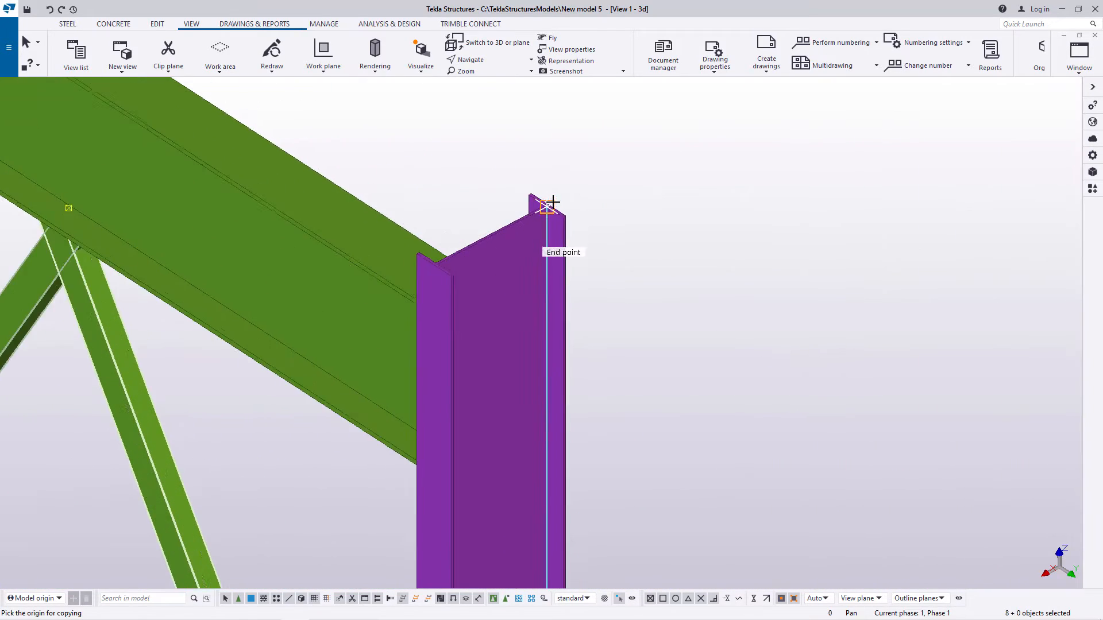
{"action": "scroll", "coordinate": [578, 208], "scroll_direction": "up", "scroll_amount": 5}
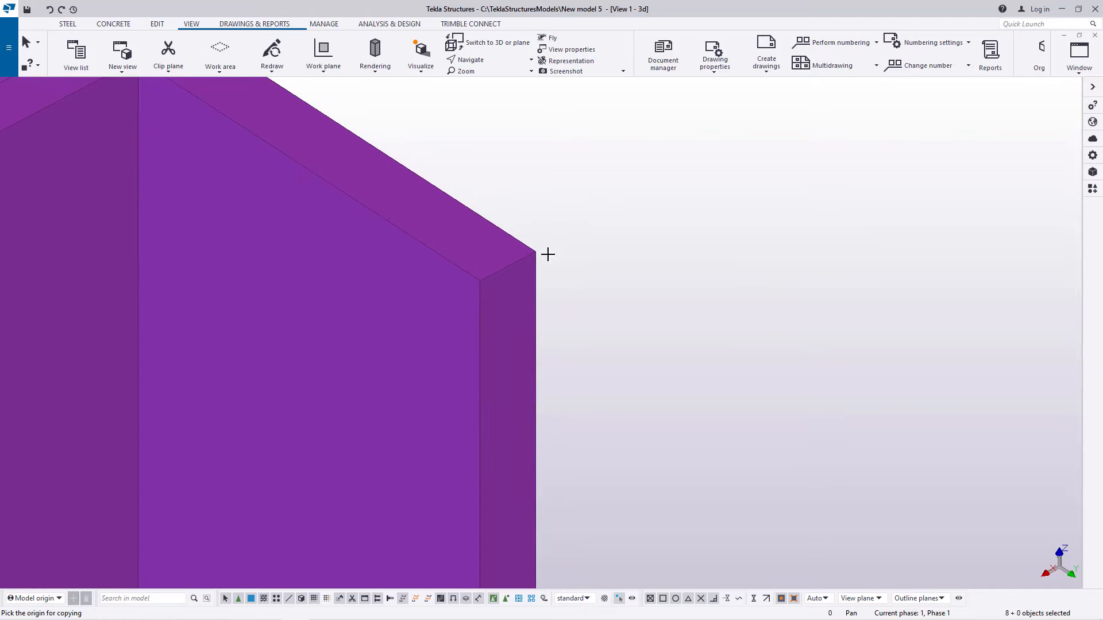
{"action": "left_click", "coordinate": [535, 252]}
{"action": "scroll", "coordinate": [482, 339], "scroll_direction": "down", "scroll_amount": 8}
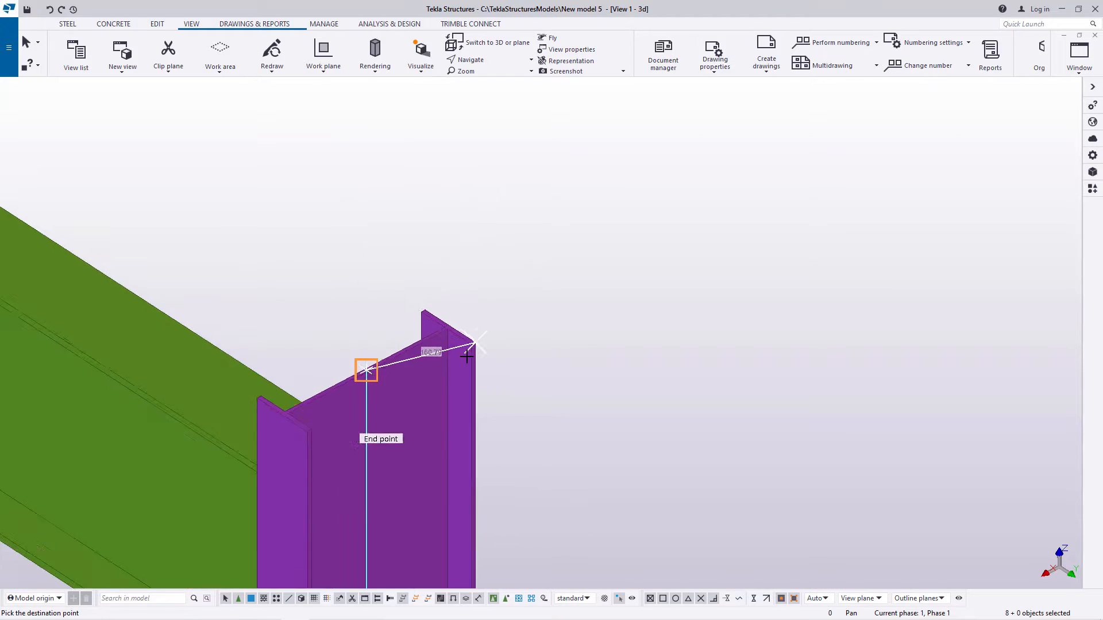
{"action": "scroll", "coordinate": [472, 355], "scroll_direction": "down", "scroll_amount": 6}
{"action": "scroll", "coordinate": [714, 216], "scroll_direction": "up", "scroll_amount": 8}
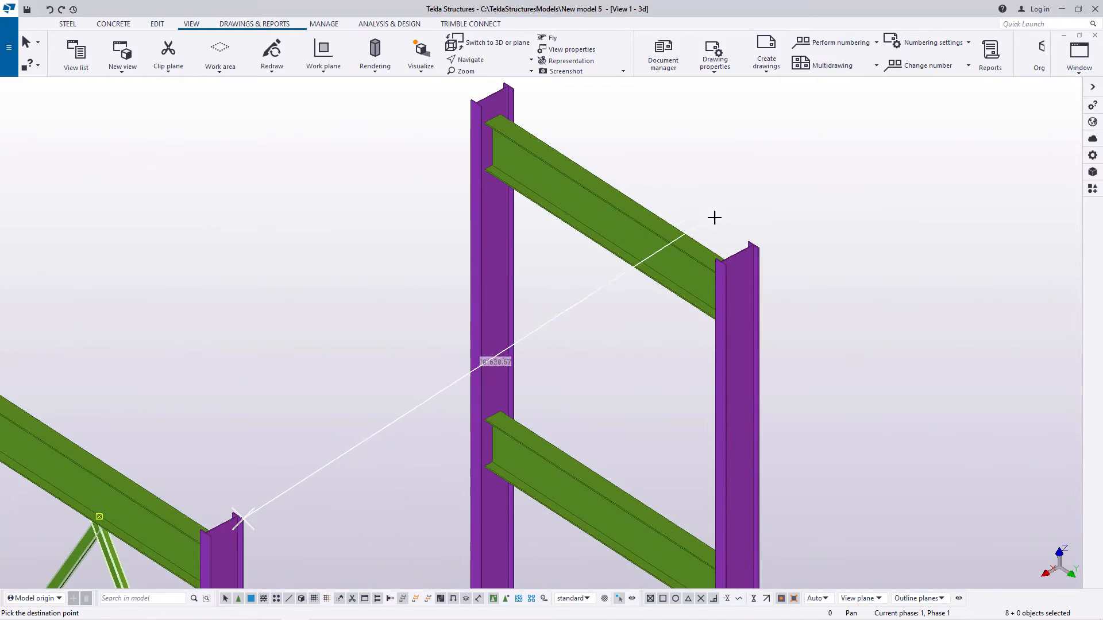
{"action": "scroll", "coordinate": [770, 250], "scroll_direction": "up", "scroll_amount": 6}
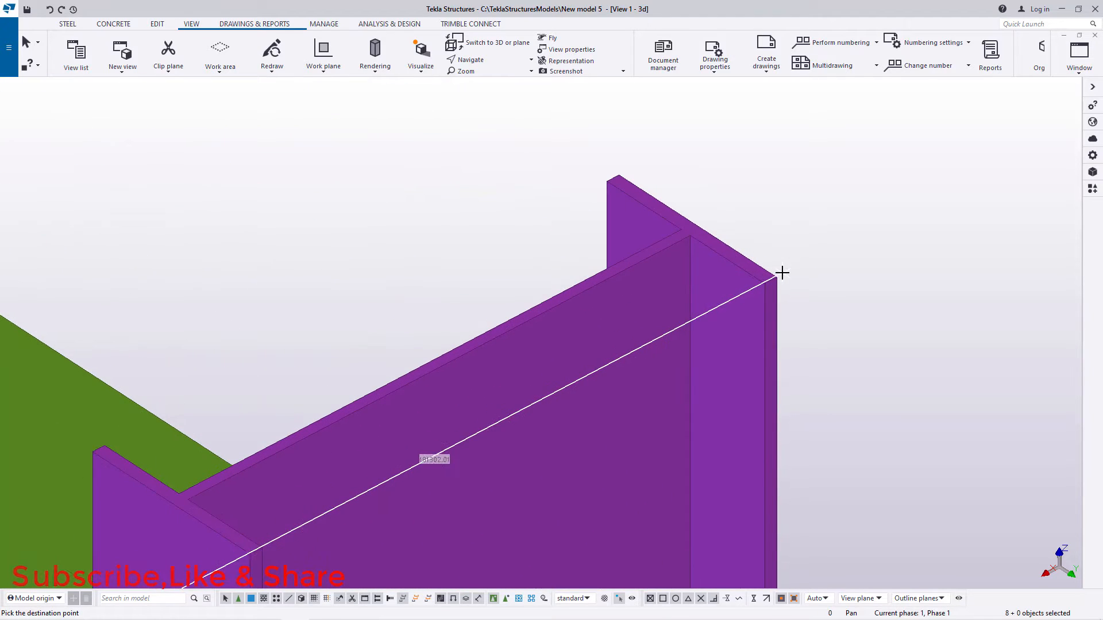
{"action": "scroll", "coordinate": [710, 243], "scroll_direction": "down", "scroll_amount": 10}
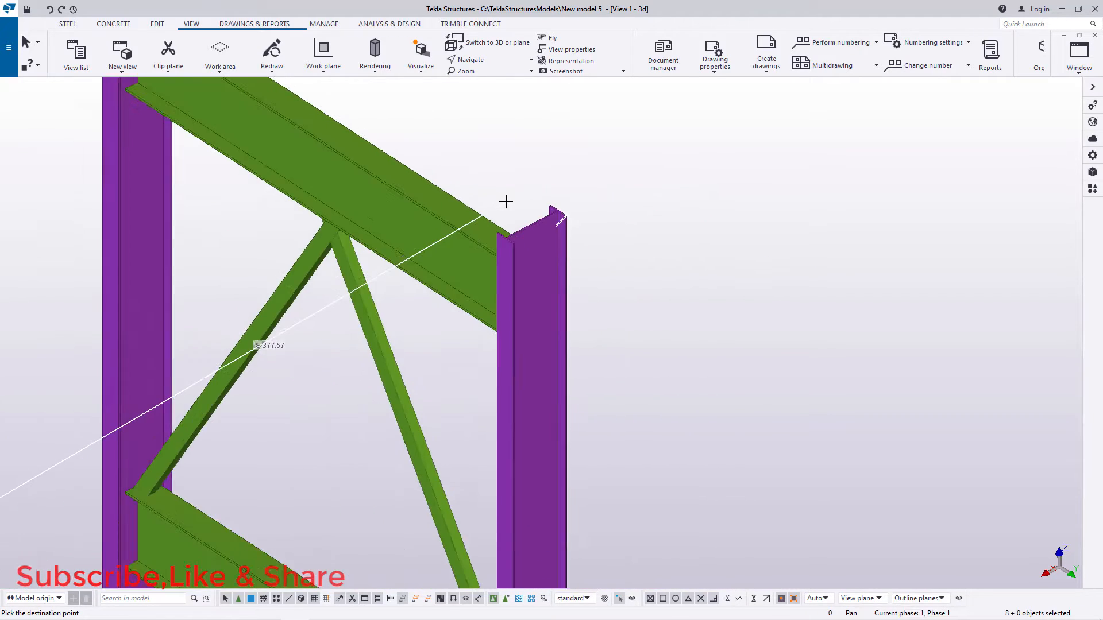
{"action": "left_click", "coordinate": [709, 225]}
Step: Copy the lowest diagonal pair of the last column pair 2500 mm down into the empty bottom bay, using the crossbeam midpoints
{"action": "scroll", "coordinate": [627, 277], "scroll_direction": "up", "scroll_amount": 10}
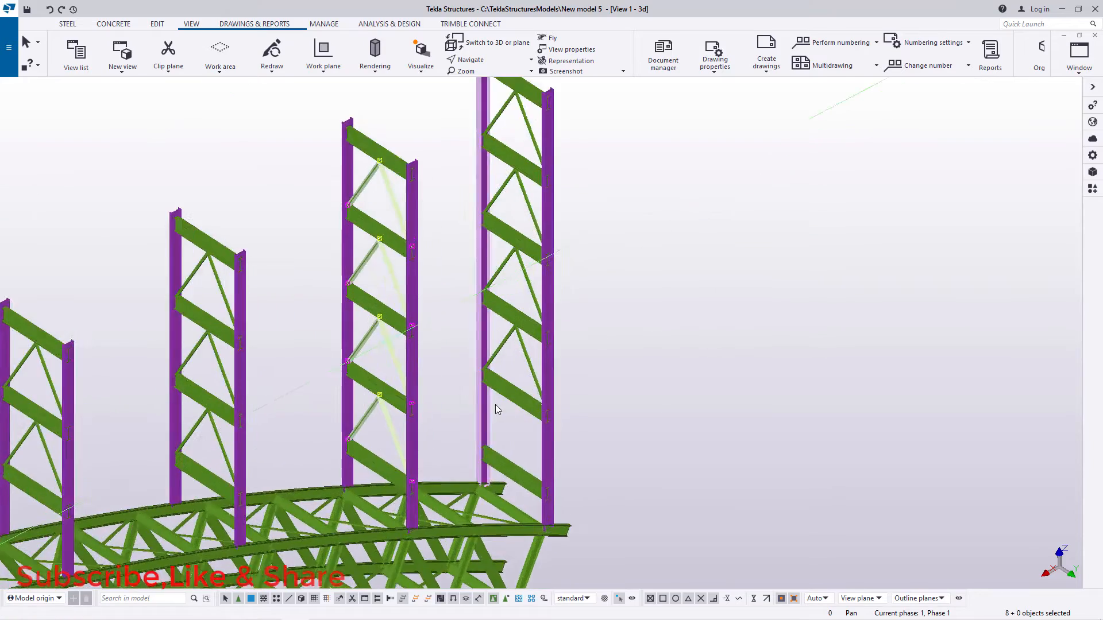
{"action": "right_click", "coordinate": [760, 260]}
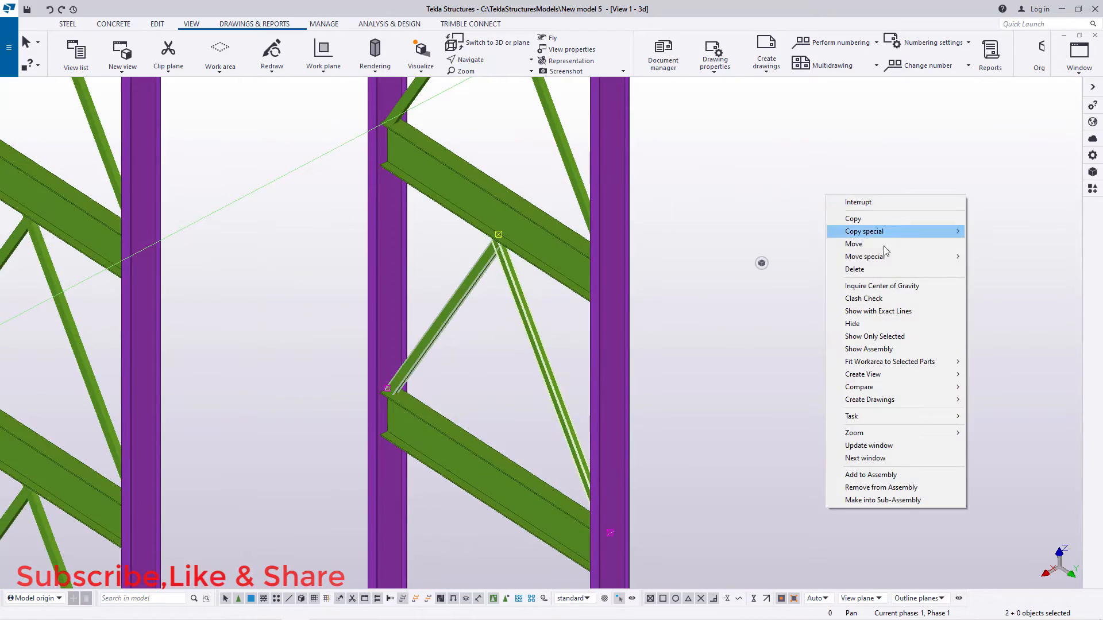
{"action": "left_click", "coordinate": [850, 221]}
{"action": "scroll", "coordinate": [510, 314], "scroll_direction": "down", "scroll_amount": 3}
{"action": "scroll", "coordinate": [486, 314], "scroll_direction": "up", "scroll_amount": 10}
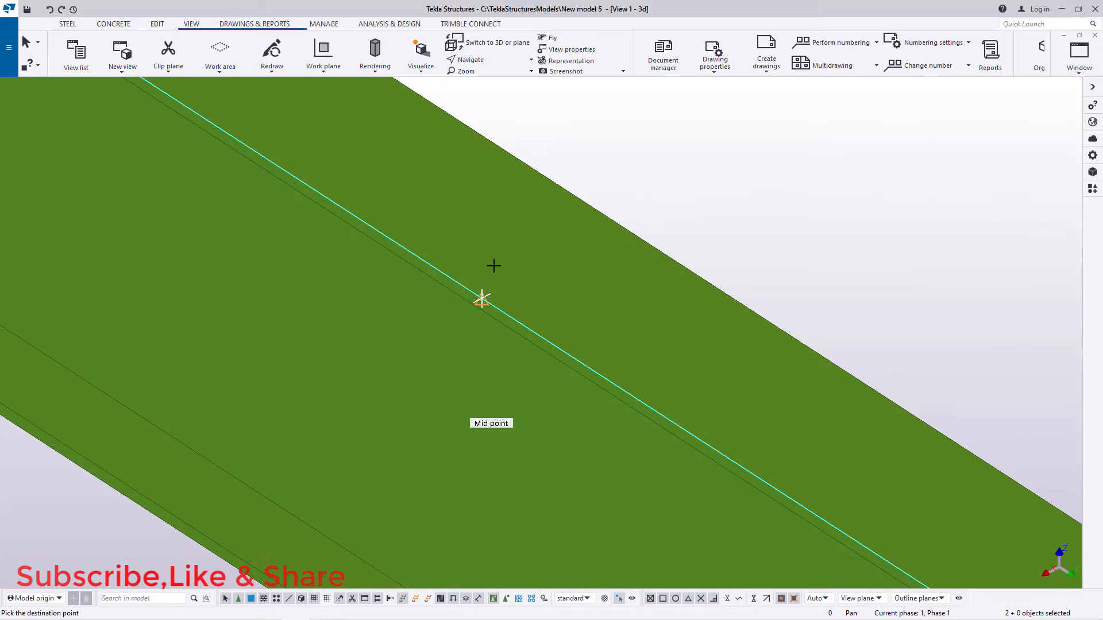
{"action": "scroll", "coordinate": [493, 266], "scroll_direction": "down", "scroll_amount": 5}
{"action": "scroll", "coordinate": [517, 431], "scroll_direction": "up", "scroll_amount": 5}
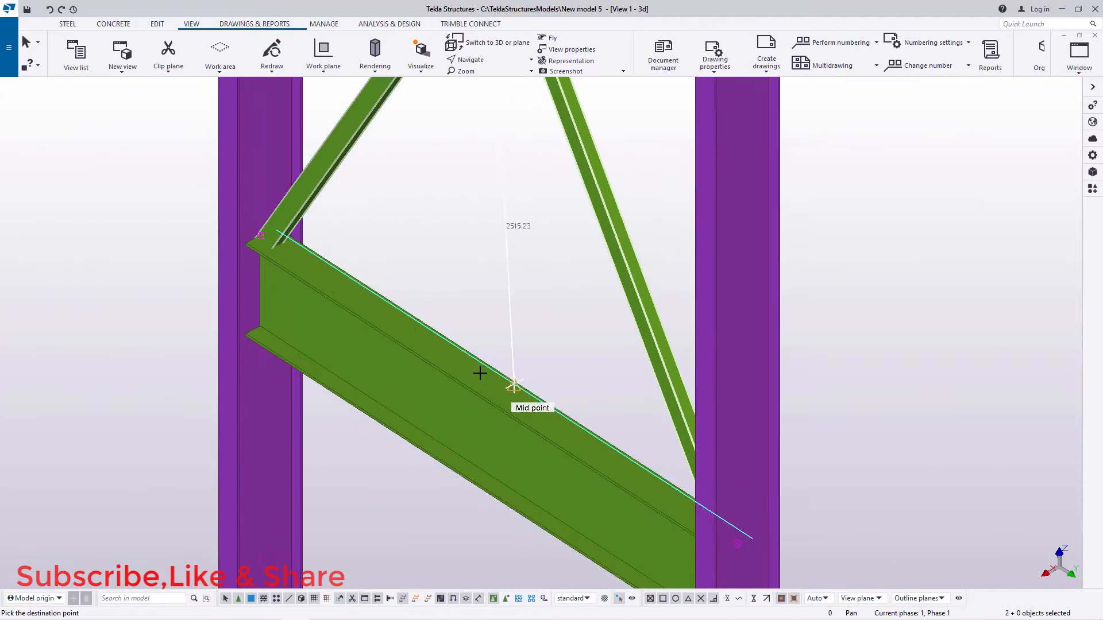
{"action": "scroll", "coordinate": [480, 373], "scroll_direction": "up", "scroll_amount": 6}
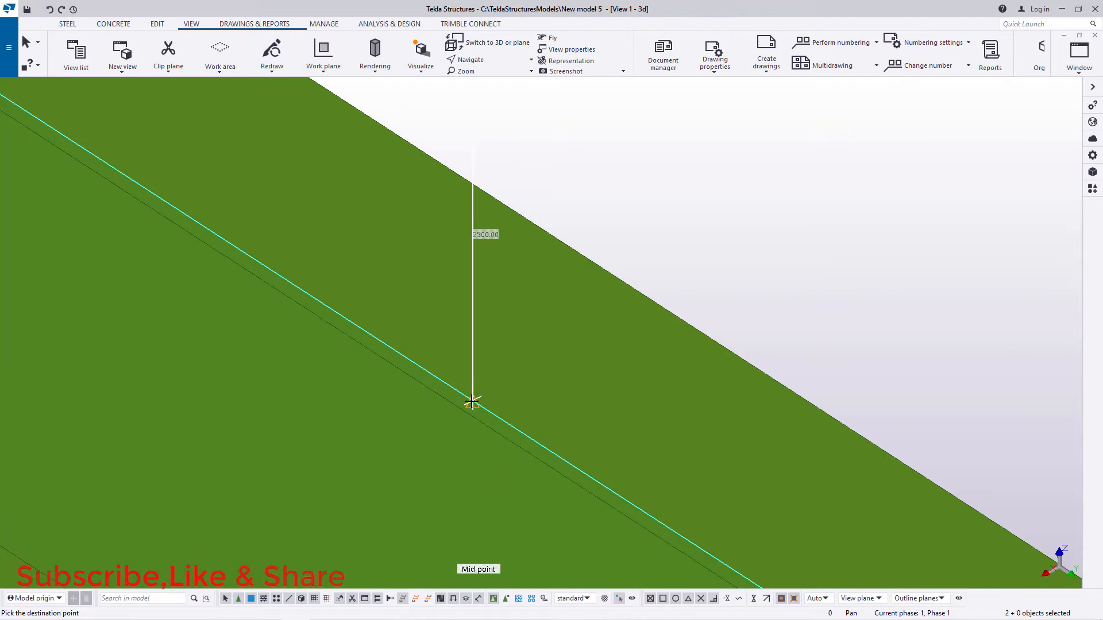
{"action": "scroll", "coordinate": [471, 402], "scroll_direction": "down", "scroll_amount": 10}
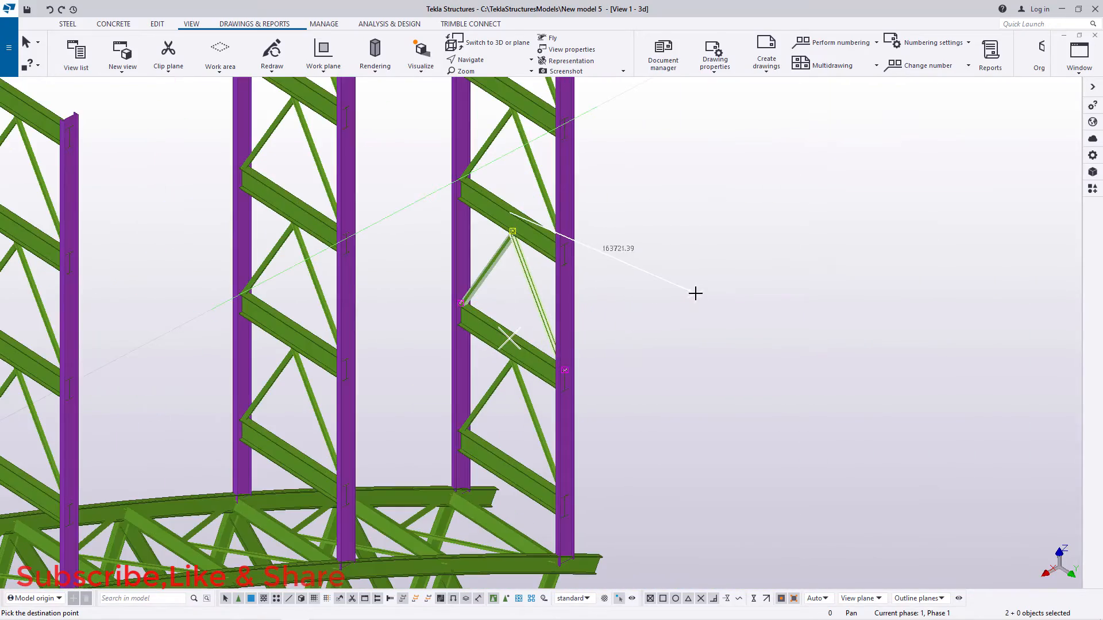
{"action": "right_click", "coordinate": [705, 292]}
{"action": "left_click", "coordinate": [712, 298]}
Step: Copy the top two diagonal pairs of the second column pair at the bridge's opposite end 5000 mm down, from crossbeam midpoint to crossbeam midpoint
{"action": "scroll", "coordinate": [726, 320], "scroll_direction": "down", "scroll_amount": 10}
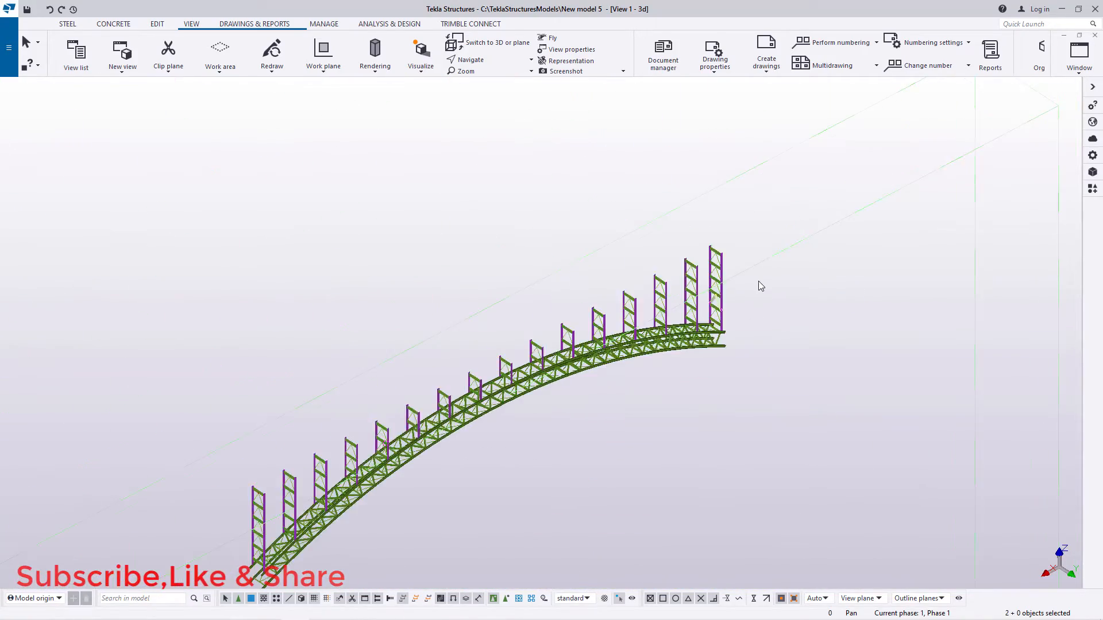
{"action": "scroll", "coordinate": [446, 484], "scroll_direction": "up", "scroll_amount": 8}
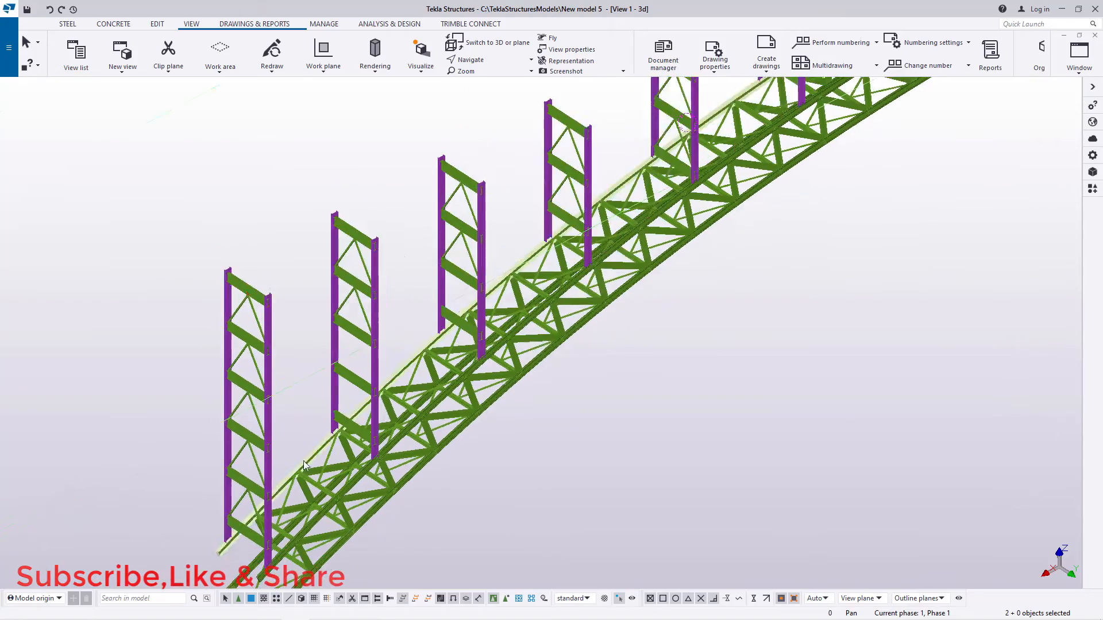
{"action": "scroll", "coordinate": [304, 465], "scroll_direction": "up", "scroll_amount": 10}
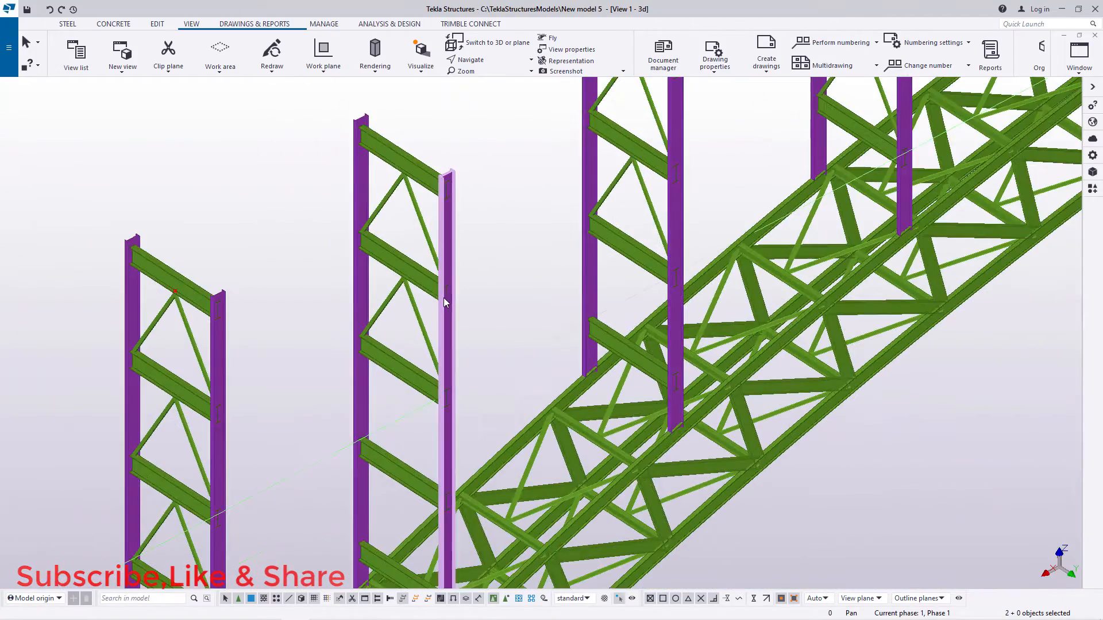
{"action": "scroll", "coordinate": [443, 298], "scroll_direction": "up", "scroll_amount": 5}
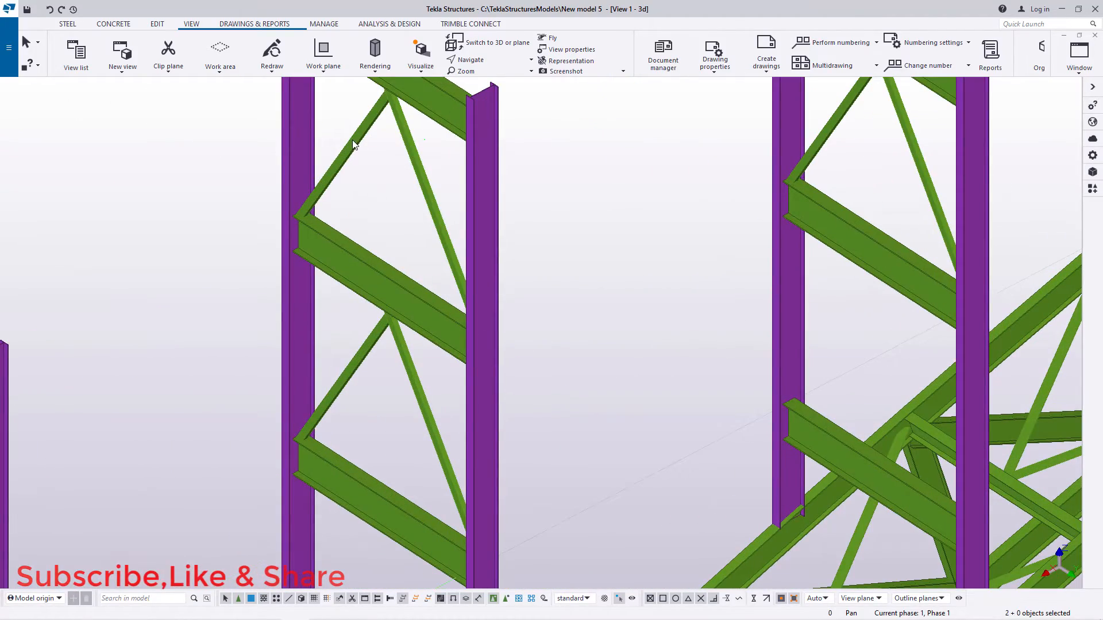
{"action": "left_click", "coordinate": [353, 141]}
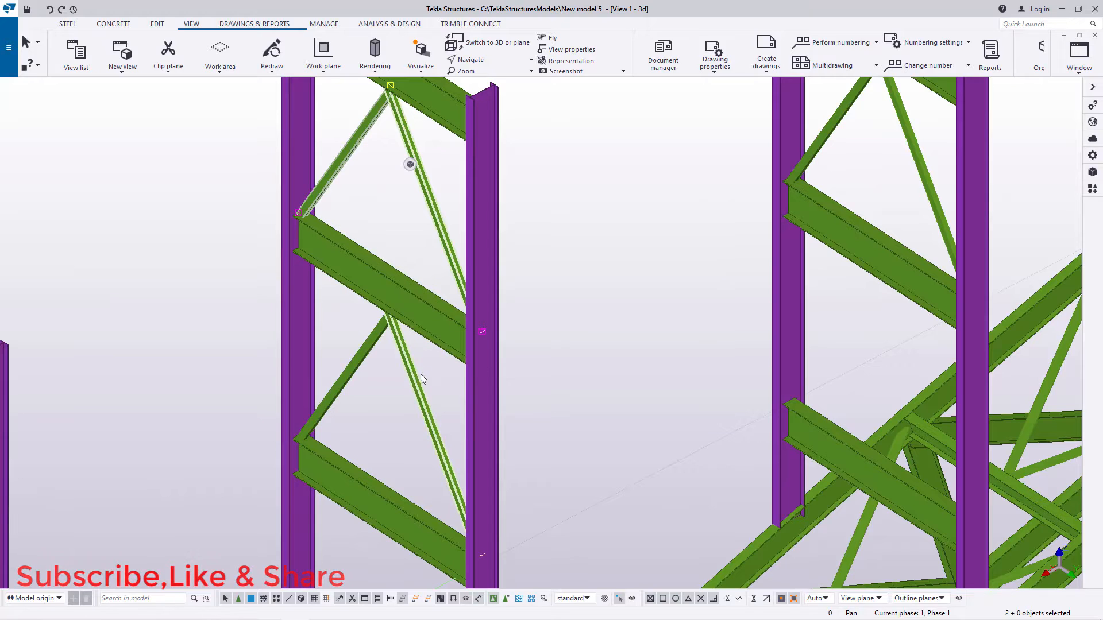
{"action": "scroll", "coordinate": [469, 266], "scroll_direction": "down", "scroll_amount": 2}
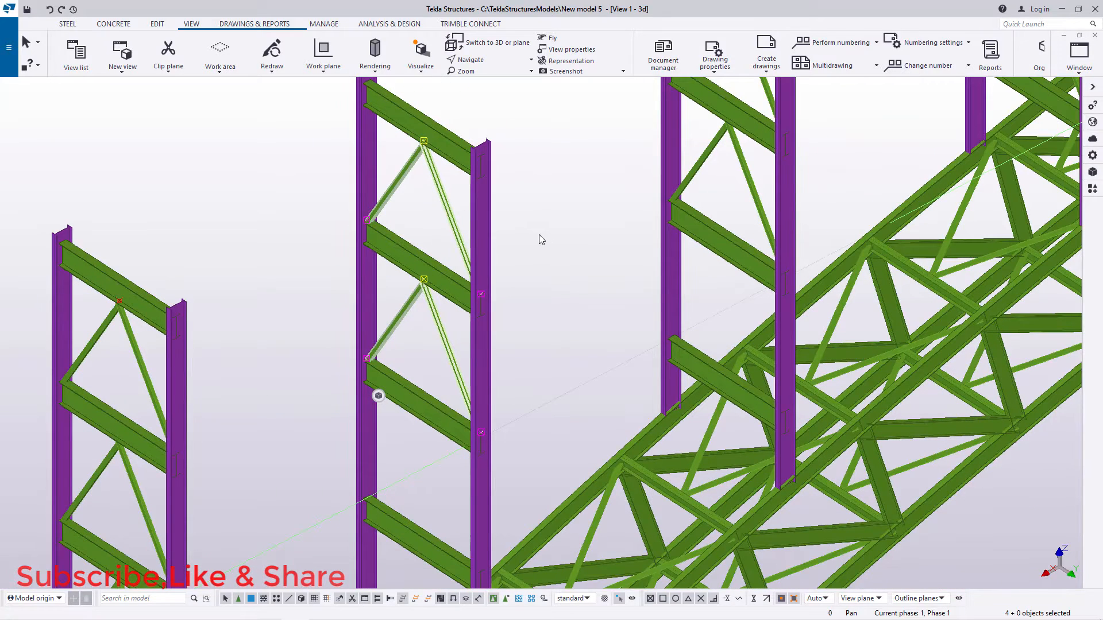
{"action": "right_click", "coordinate": [539, 235]}
{"action": "left_click", "coordinate": [560, 257]}
{"action": "scroll", "coordinate": [505, 182], "scroll_direction": "up", "scroll_amount": 4}
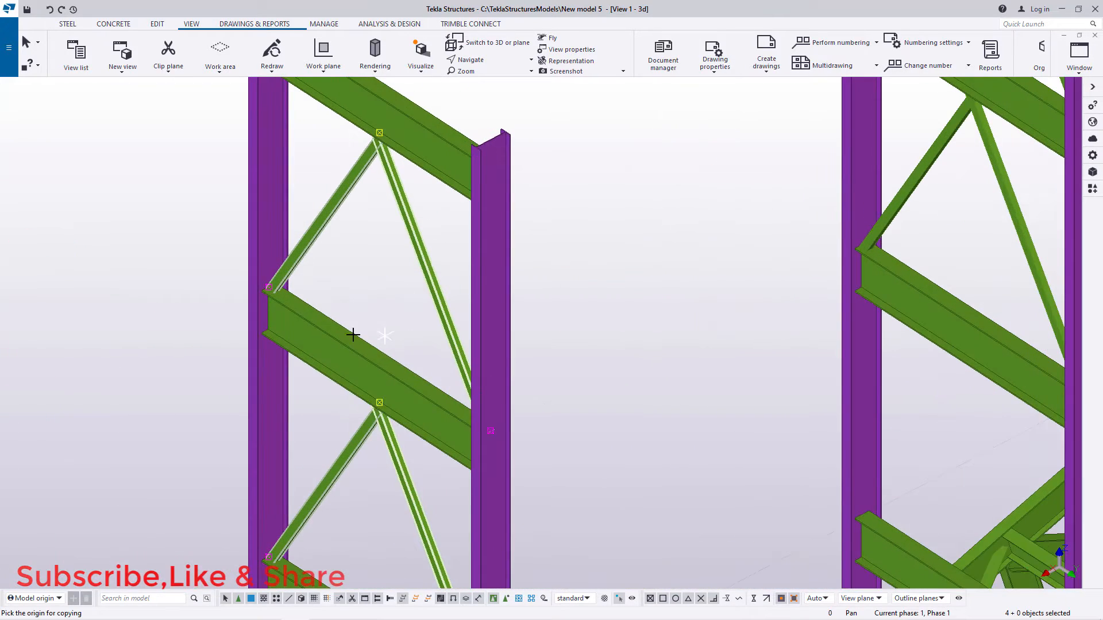
{"action": "scroll", "coordinate": [423, 184], "scroll_direction": "down", "scroll_amount": 2}
{"action": "scroll", "coordinate": [374, 206], "scroll_direction": "up", "scroll_amount": 6}
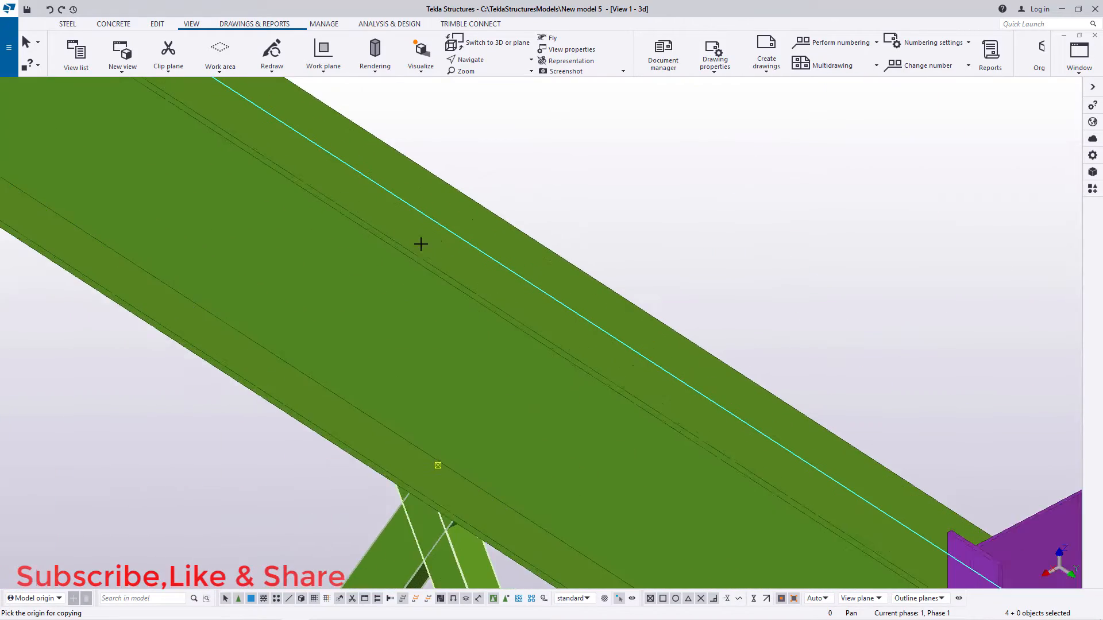
{"action": "scroll", "coordinate": [420, 243], "scroll_direction": "up", "scroll_amount": 2}
{"action": "left_click", "coordinate": [384, 243]}
{"action": "scroll", "coordinate": [418, 204], "scroll_direction": "down", "scroll_amount": 6}
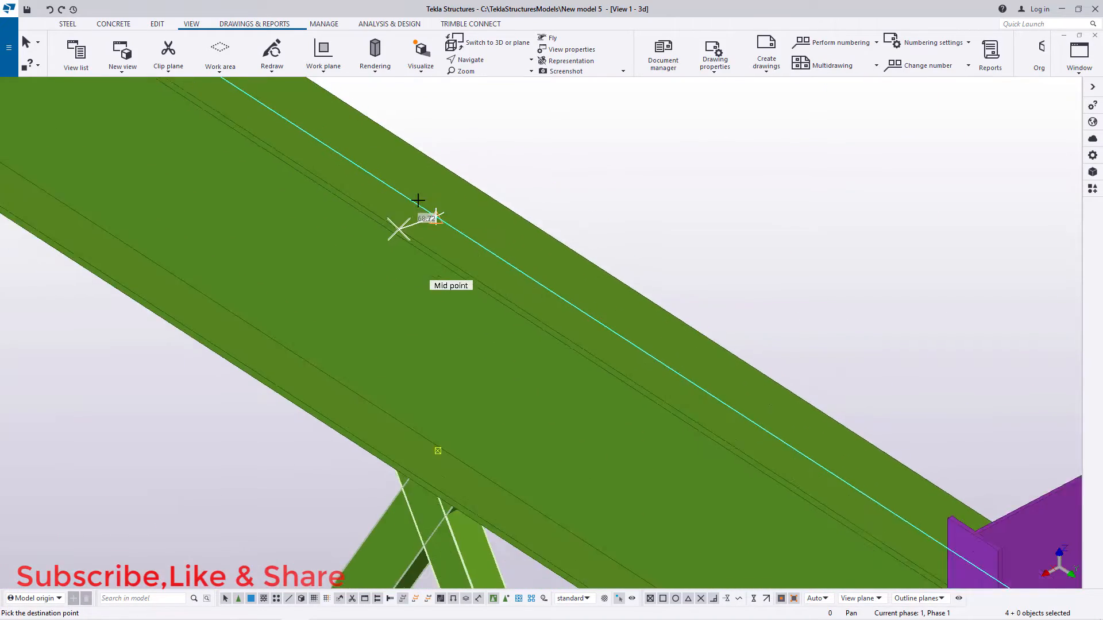
{"action": "scroll", "coordinate": [412, 413], "scroll_direction": "up", "scroll_amount": 8}
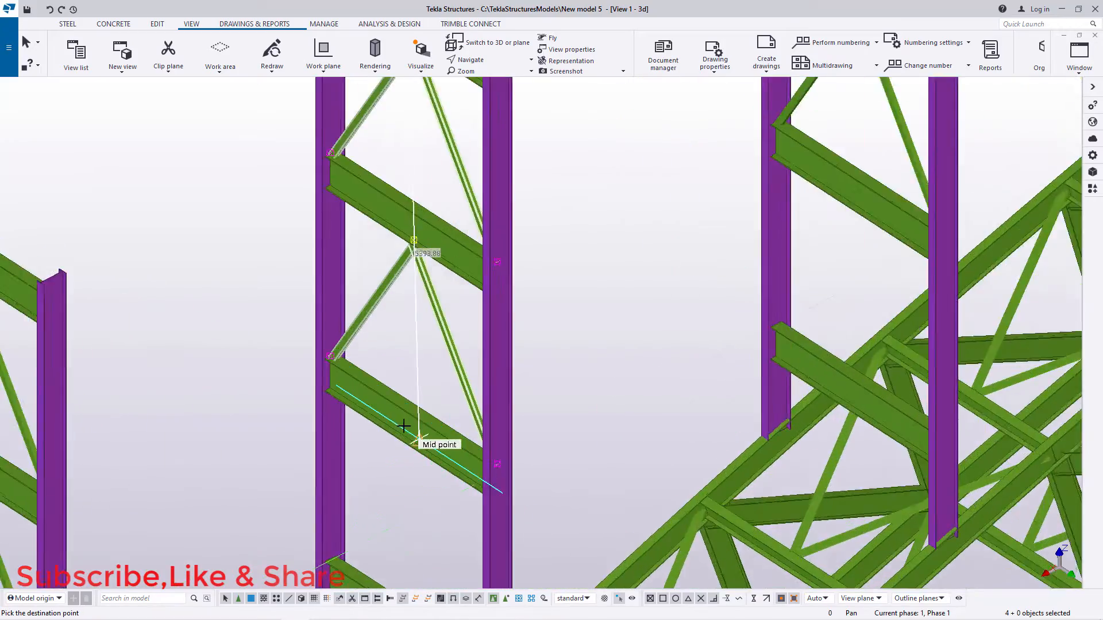
{"action": "scroll", "coordinate": [414, 408], "scroll_direction": "up", "scroll_amount": 2}
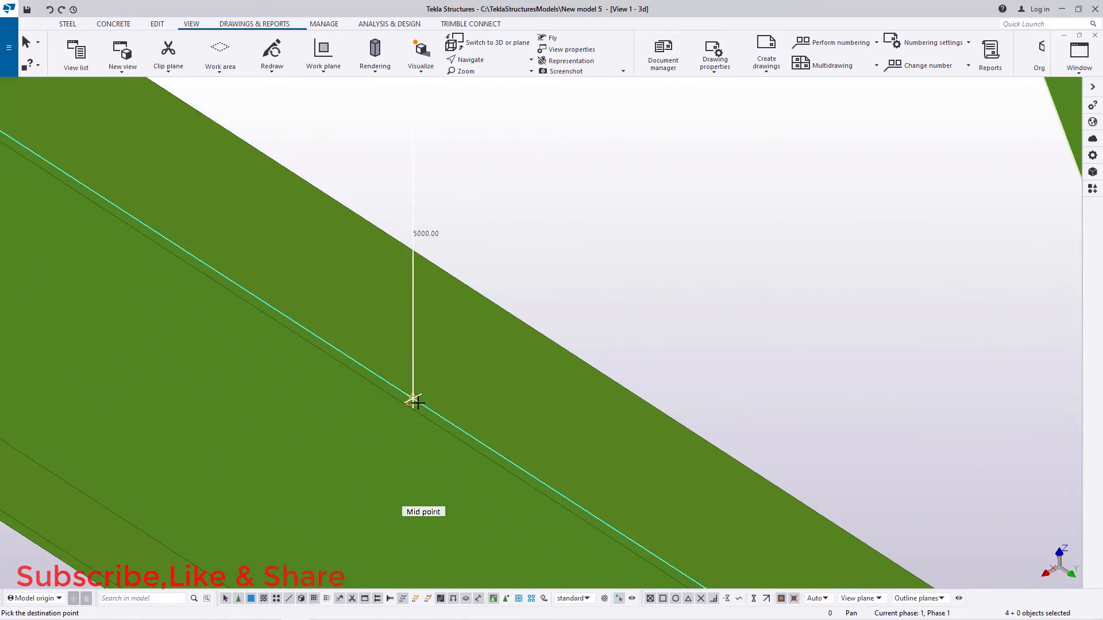
{"action": "scroll", "coordinate": [412, 400], "scroll_direction": "down", "scroll_amount": 10}
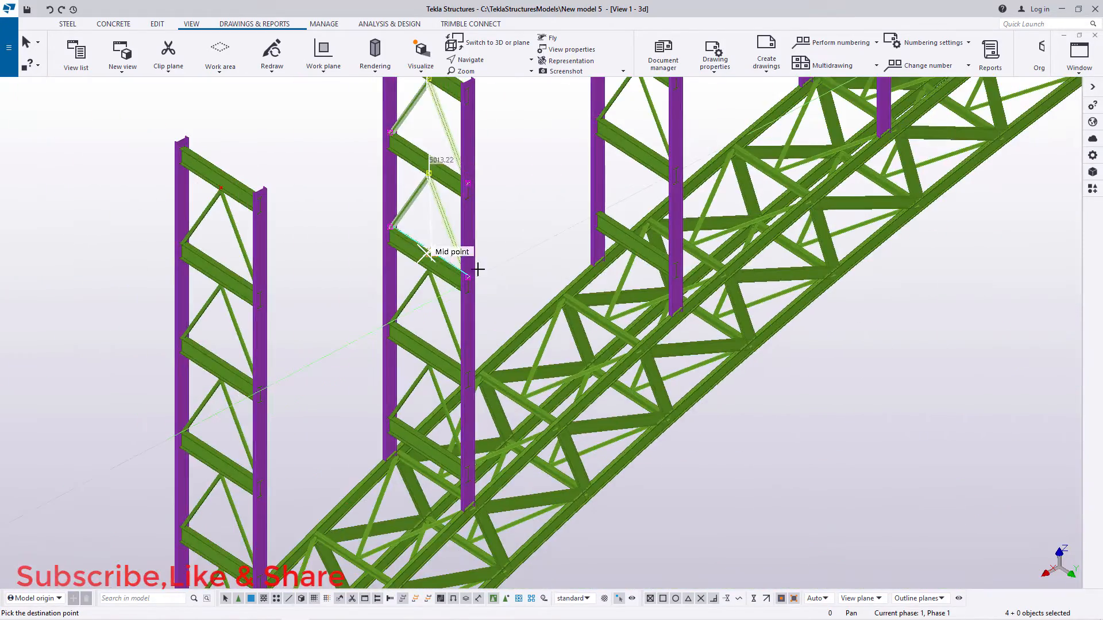
{"action": "right_click", "coordinate": [524, 244]}
{"action": "left_click", "coordinate": [557, 254]}
Step: Copy the second-highest diagonal pair of the third column pair one bay down, from crossbeam midpoint to crossbeam midpoint
{"action": "scroll", "coordinate": [522, 253], "scroll_direction": "down", "scroll_amount": 2}
{"action": "scroll", "coordinate": [610, 165], "scroll_direction": "up", "scroll_amount": 9}
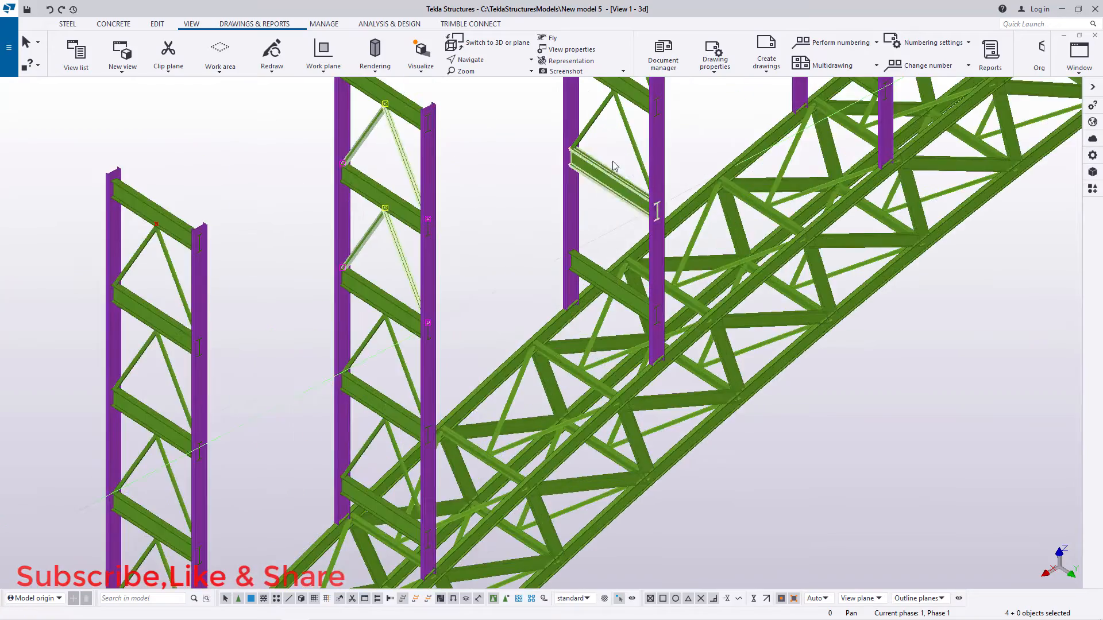
{"action": "scroll", "coordinate": [614, 100], "scroll_direction": "up", "scroll_amount": 6}
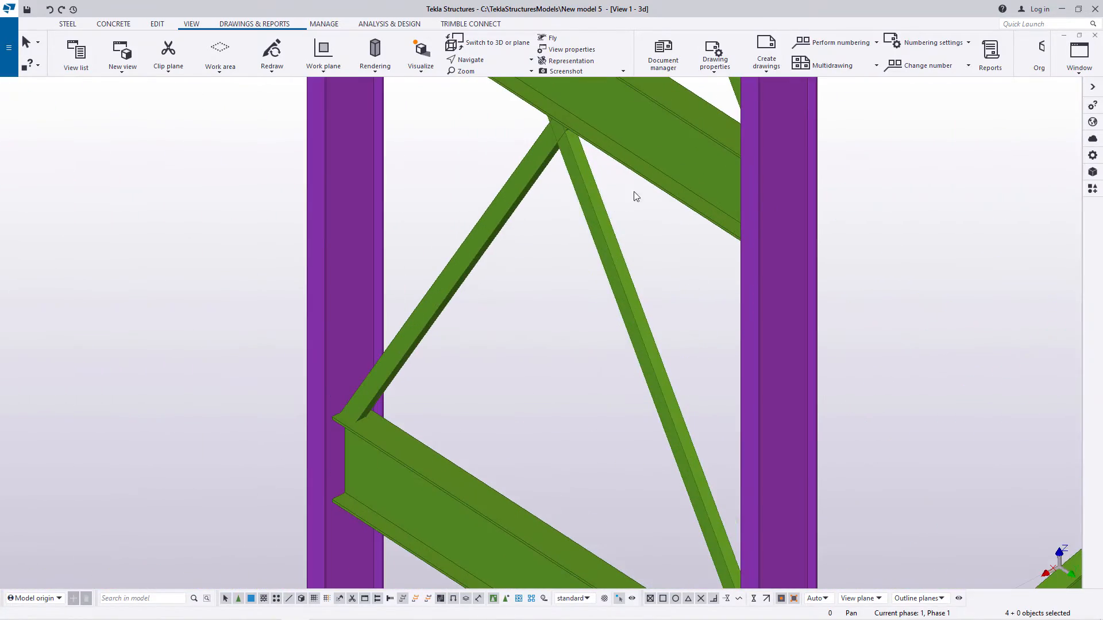
{"action": "left_click_drag", "start_coordinate": [636, 197], "coordinate": [477, 216]}
{"action": "right_click", "coordinate": [461, 167]}
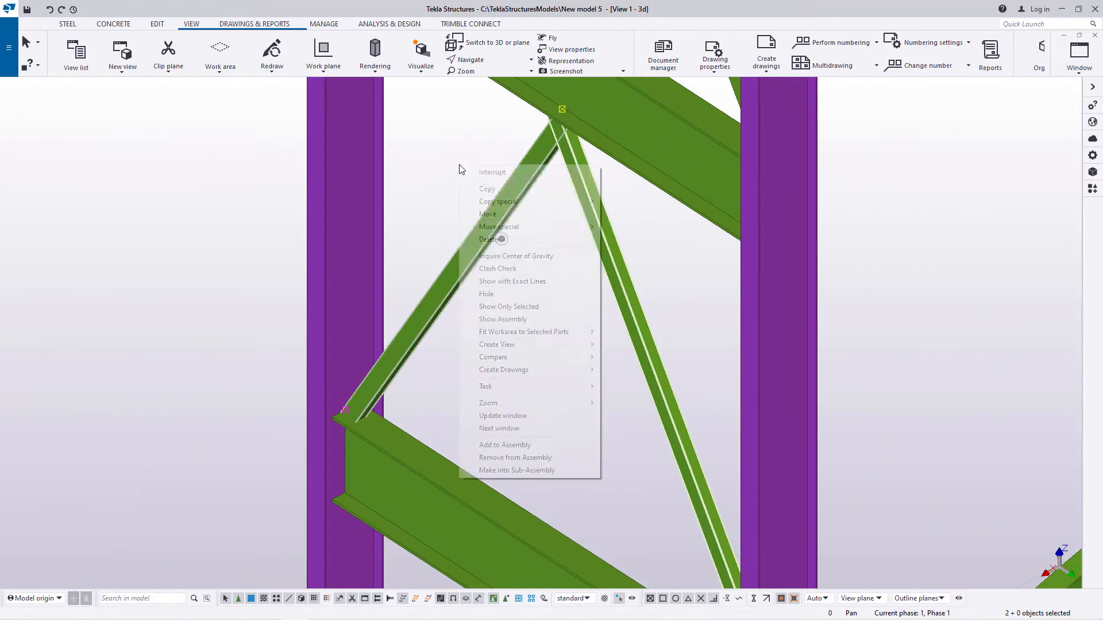
{"action": "left_click", "coordinate": [489, 190]}
{"action": "scroll", "coordinate": [525, 161], "scroll_direction": "up", "scroll_amount": 8}
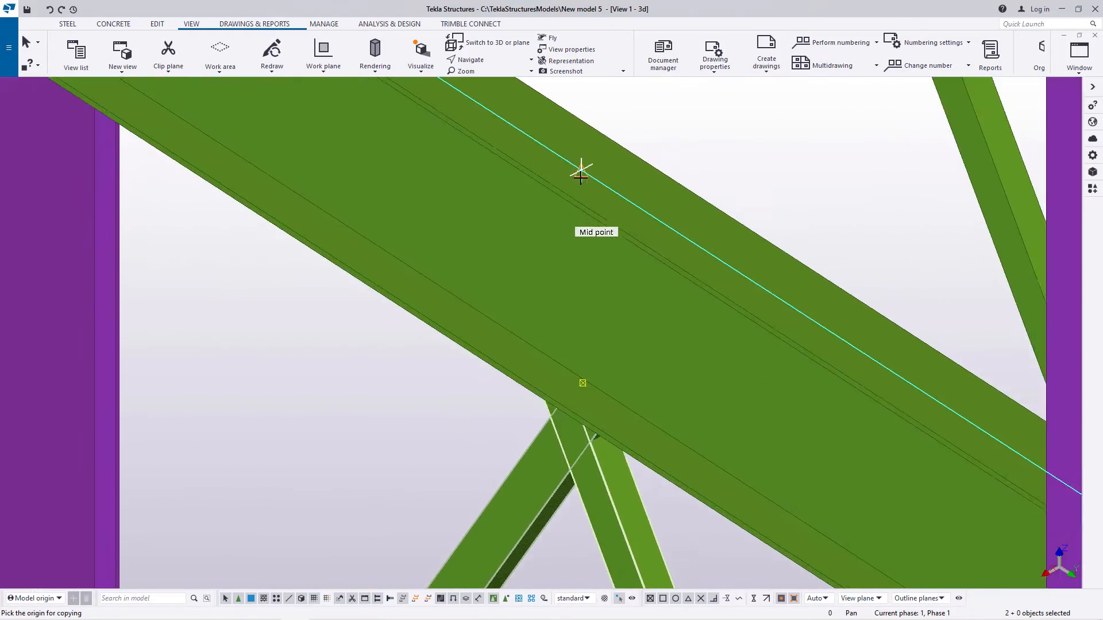
{"action": "scroll", "coordinate": [515, 165], "scroll_direction": "down", "scroll_amount": 6}
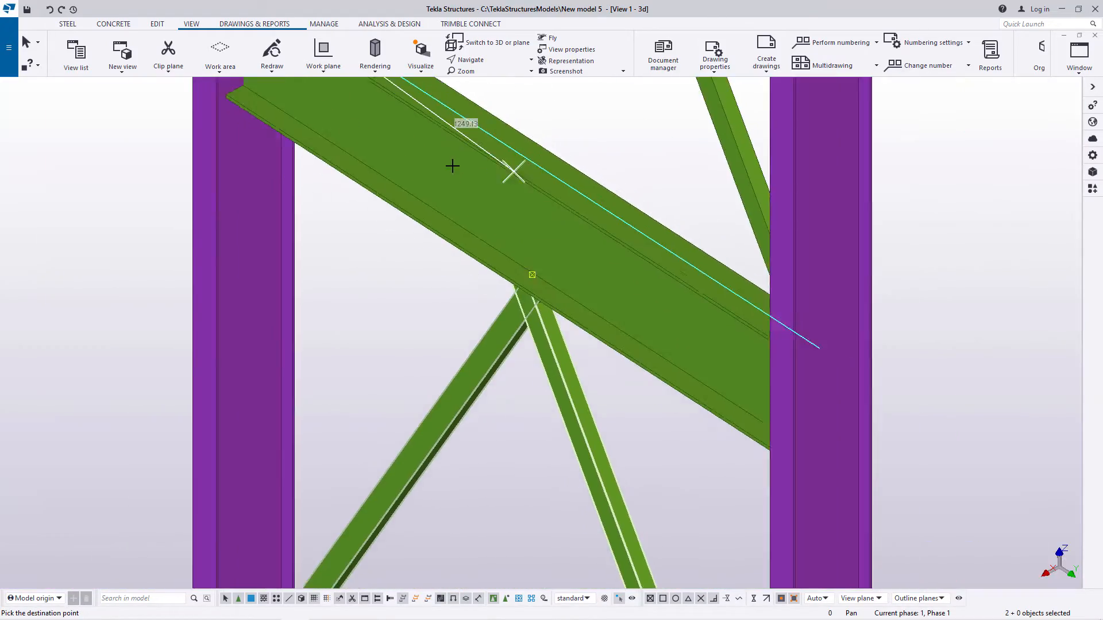
{"action": "scroll", "coordinate": [481, 268], "scroll_direction": "up", "scroll_amount": 3}
{"action": "scroll", "coordinate": [481, 268], "scroll_direction": "up", "scroll_amount": 5}
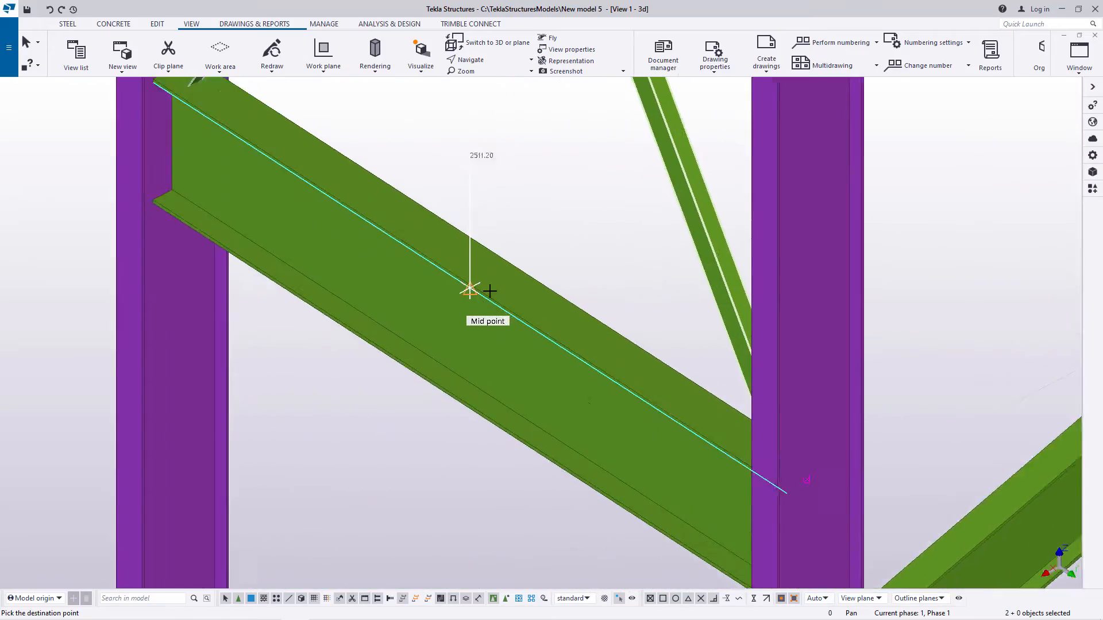
{"action": "scroll", "coordinate": [460, 270], "scroll_direction": "down", "scroll_amount": 8}
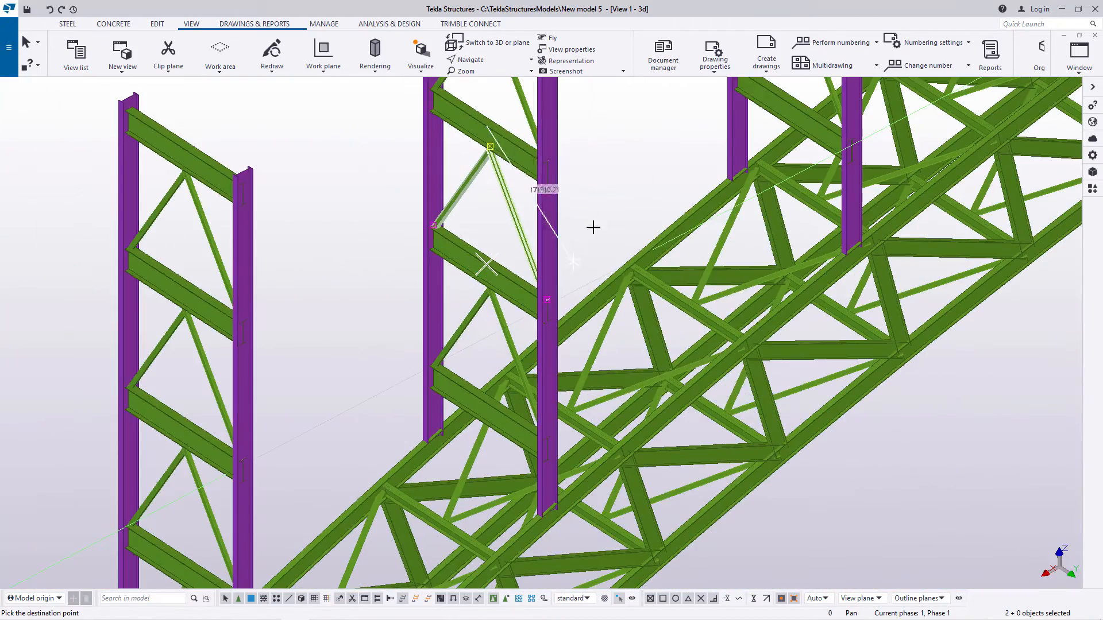
{"action": "right_click", "coordinate": [606, 205]}
{"action": "left_click", "coordinate": [636, 212]}
{"action": "scroll", "coordinate": [632, 229], "scroll_direction": "down", "scroll_amount": 6}
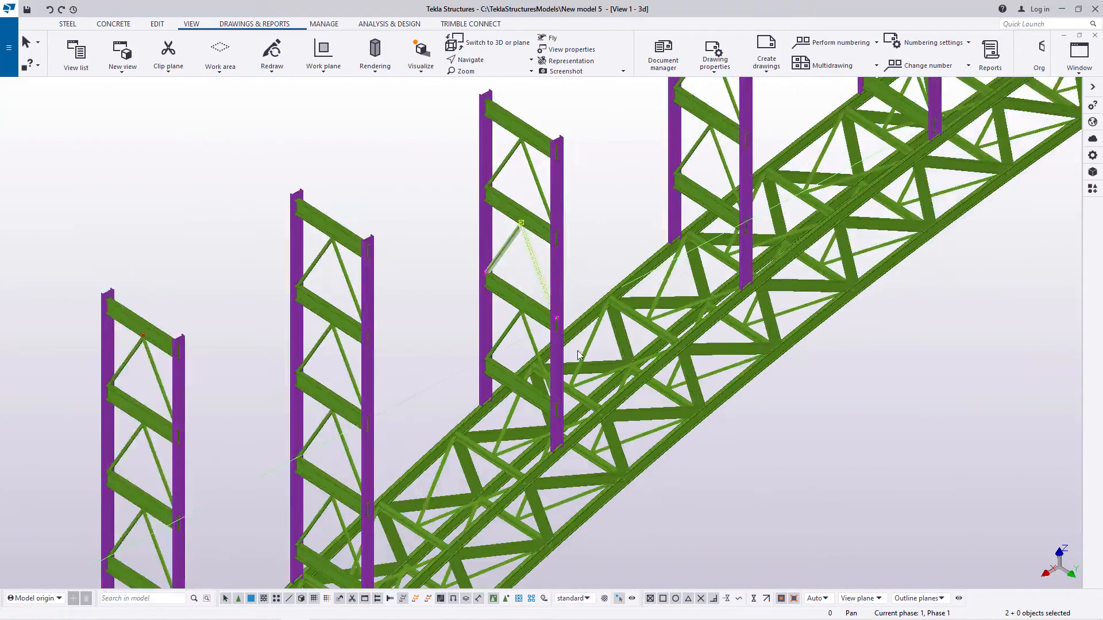
Step: Examine the bracing of all column pairs along the bridge from several viewing angles
{"action": "scroll", "coordinate": [506, 400], "scroll_direction": "up", "scroll_amount": 4}
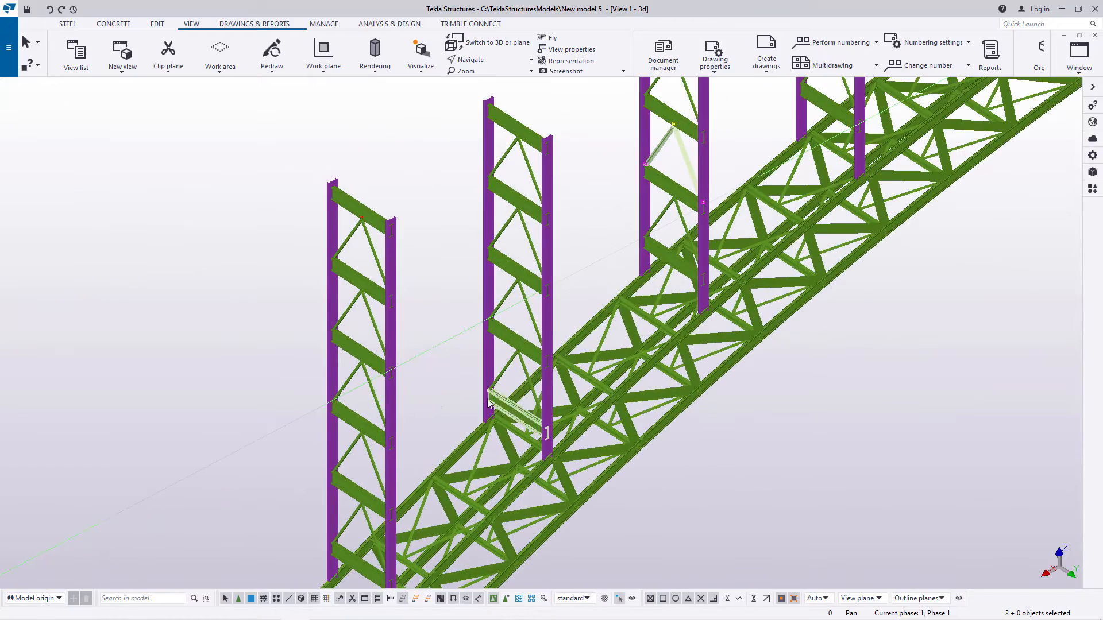
{"action": "scroll", "coordinate": [371, 432], "scroll_direction": "down", "scroll_amount": 6}
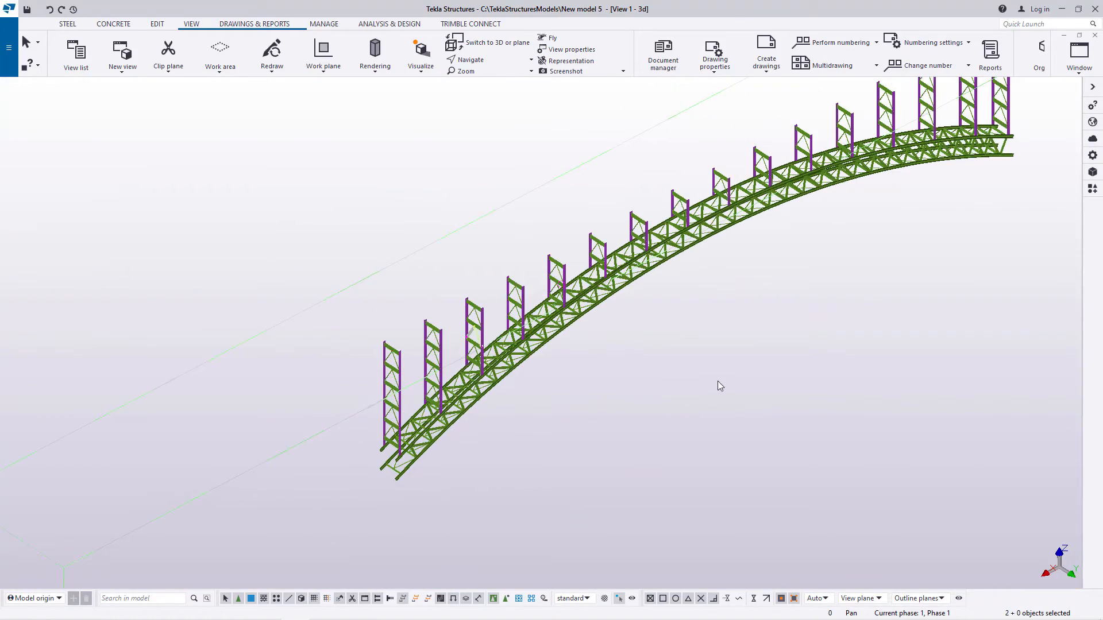
{"action": "left_click", "coordinate": [718, 381]}
{"action": "scroll", "coordinate": [409, 420], "scroll_direction": "down", "scroll_amount": 4}
{"action": "scroll", "coordinate": [771, 202], "scroll_direction": "up", "scroll_amount": 8}
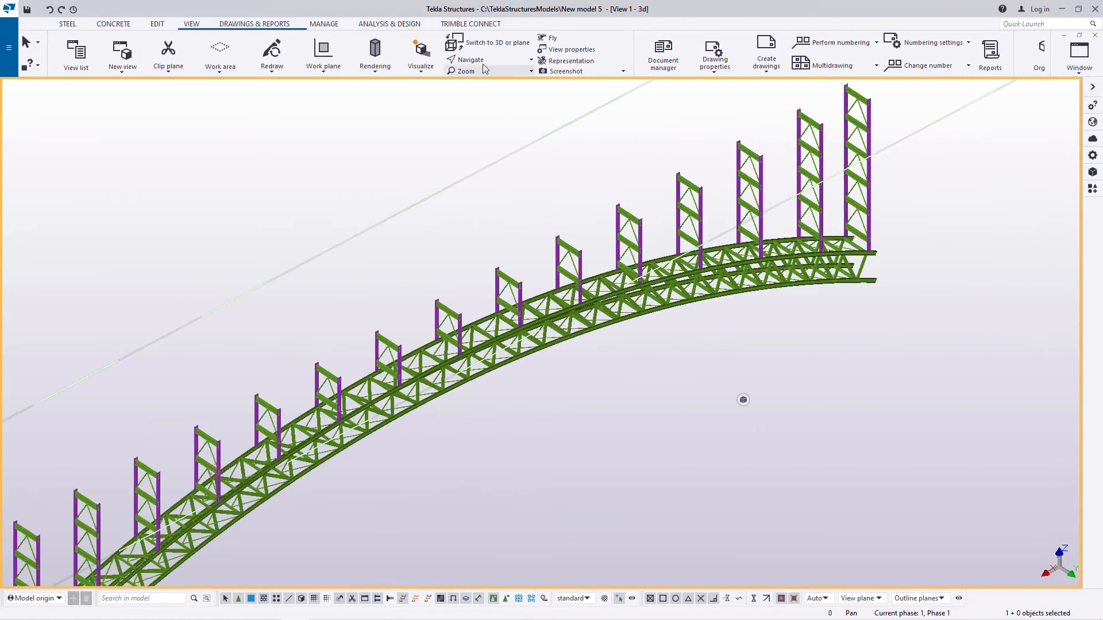
{"action": "left_click", "coordinate": [484, 61]}
{"action": "left_click", "coordinate": [490, 82]}
{"action": "left_click_drag", "start_coordinate": [554, 300], "coordinate": [297, 374]}
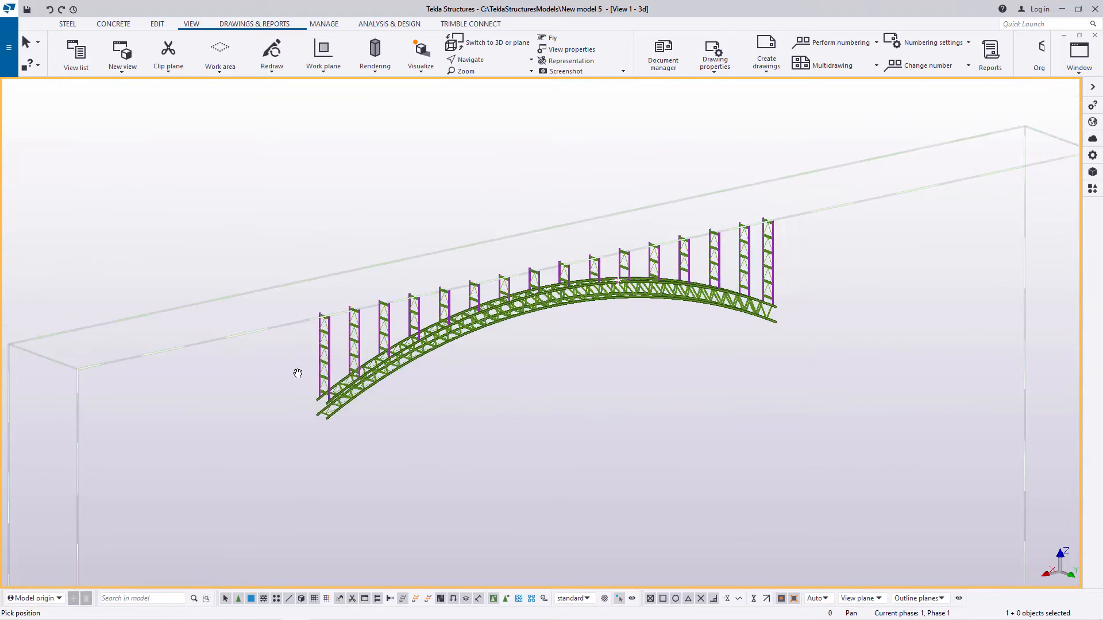
{"action": "scroll", "coordinate": [349, 276], "scroll_direction": "up", "scroll_amount": 10}
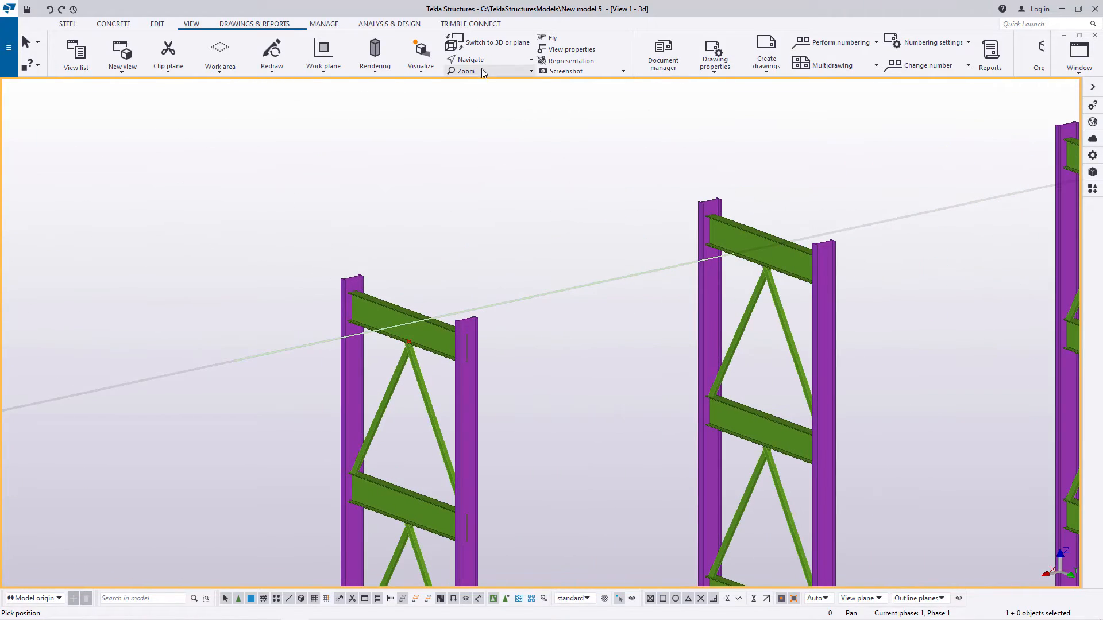
{"action": "left_click", "coordinate": [481, 60]}
{"action": "left_click", "coordinate": [486, 79]}
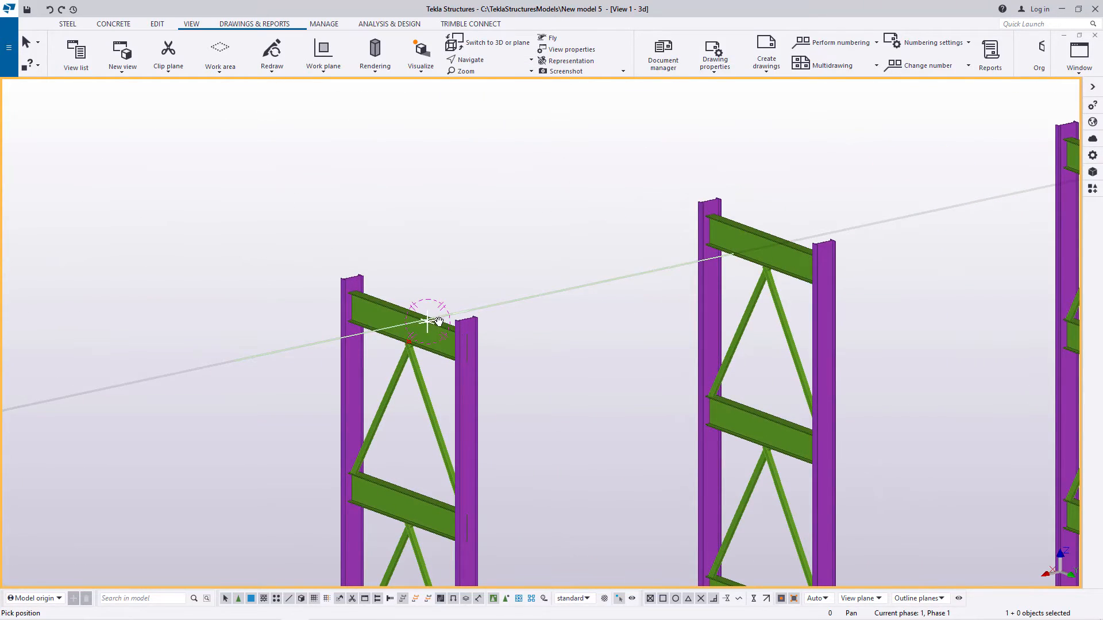
{"action": "left_click_drag", "start_coordinate": [438, 321], "coordinate": [423, 399]}
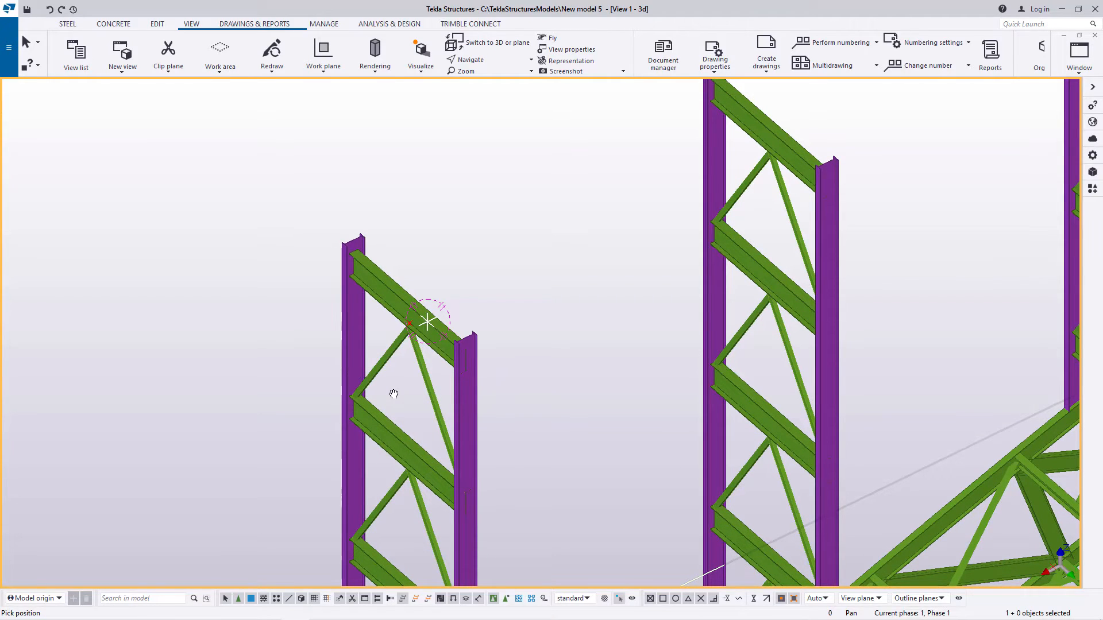
{"action": "scroll", "coordinate": [394, 394], "scroll_direction": "down", "scroll_amount": 2}
{"action": "right_click", "coordinate": [499, 198]}
{"action": "left_click", "coordinate": [531, 205]}
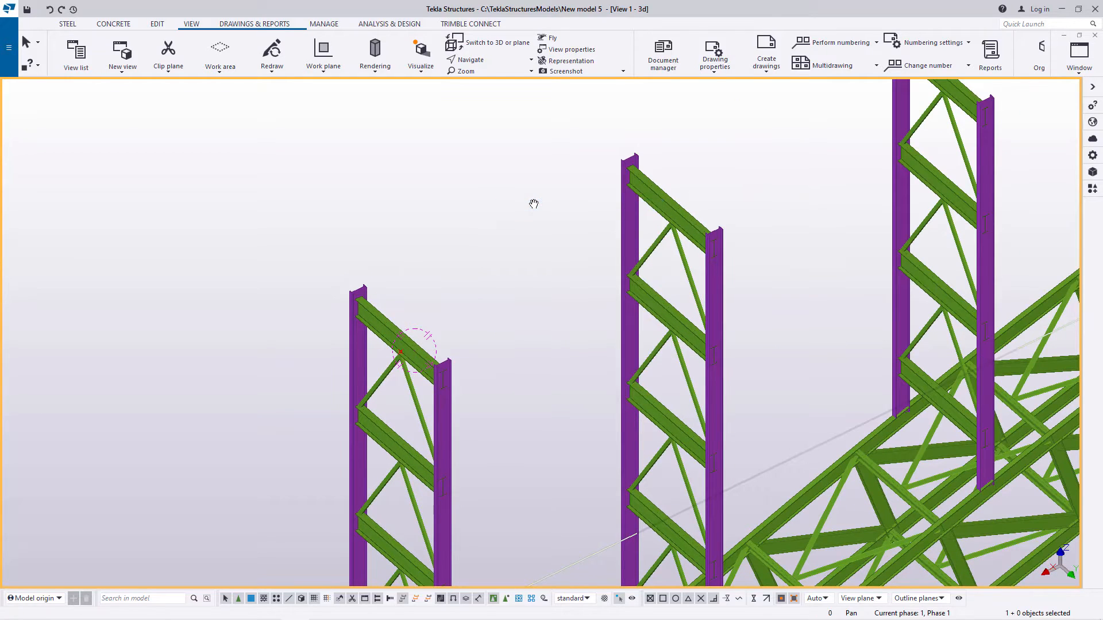
{"action": "scroll", "coordinate": [492, 226], "scroll_direction": "down", "scroll_amount": 3}
{"action": "scroll", "coordinate": [584, 232], "scroll_direction": "down", "scroll_amount": 2}
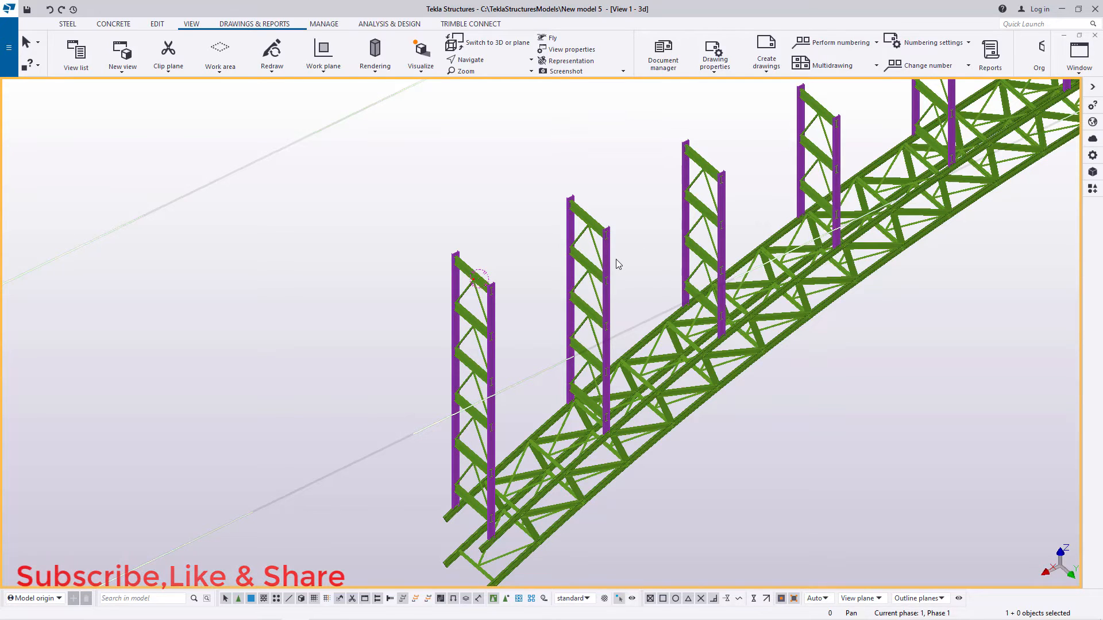
Step: Add a point at the midpoint of the outer flange's top edge on the end column
{"action": "scroll", "coordinate": [471, 242], "scroll_direction": "up", "scroll_amount": 3}
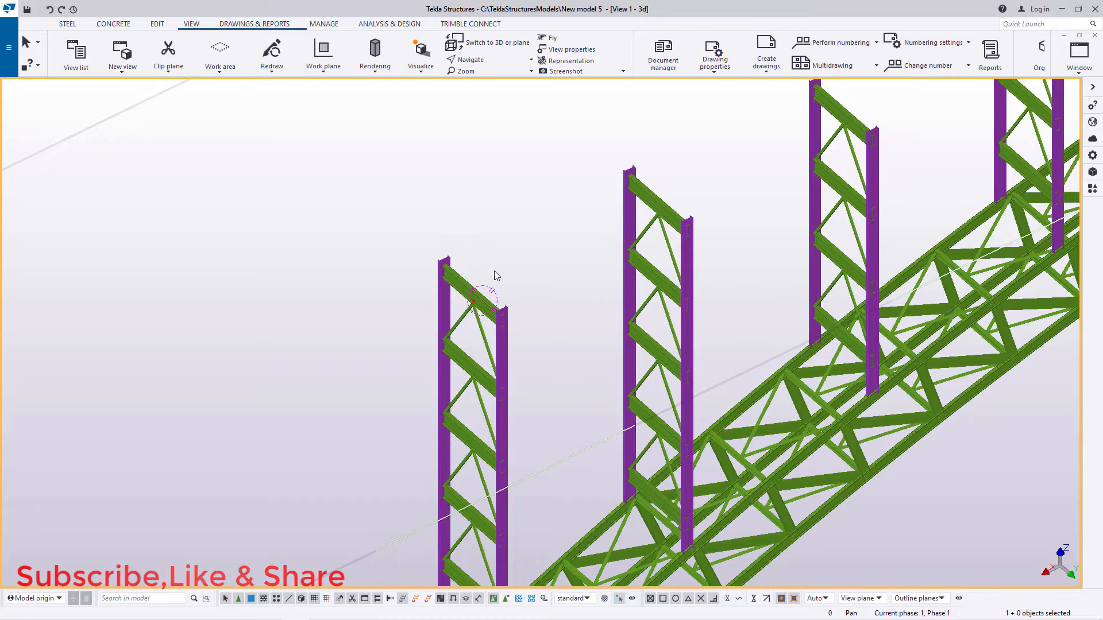
{"action": "scroll", "coordinate": [446, 244], "scroll_direction": "up", "scroll_amount": 10}
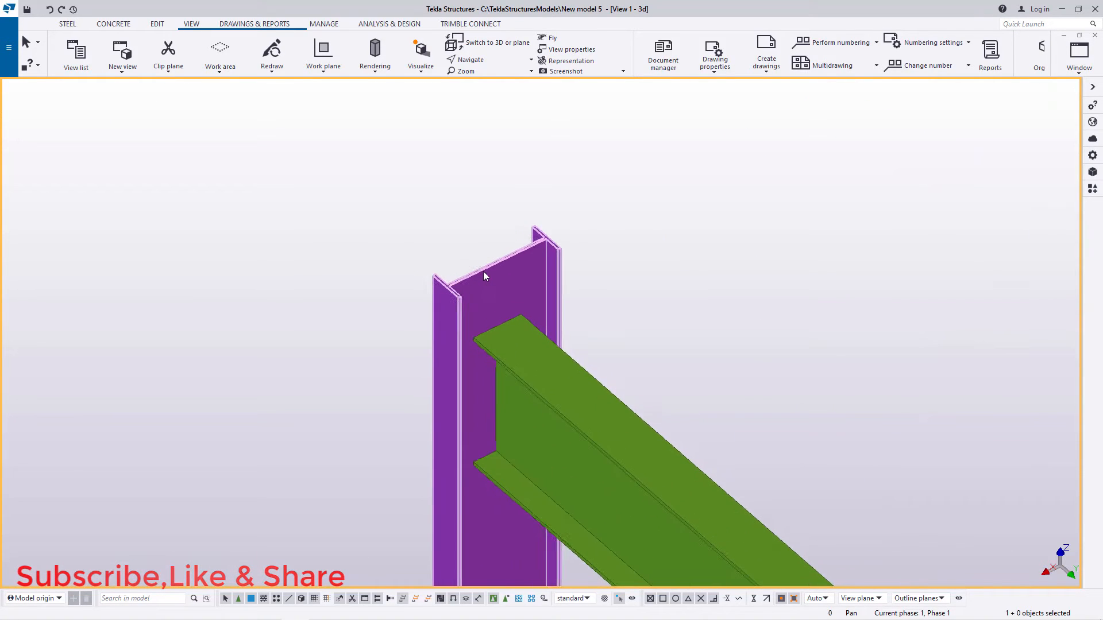
{"action": "scroll", "coordinate": [484, 266], "scroll_direction": "up", "scroll_amount": 5}
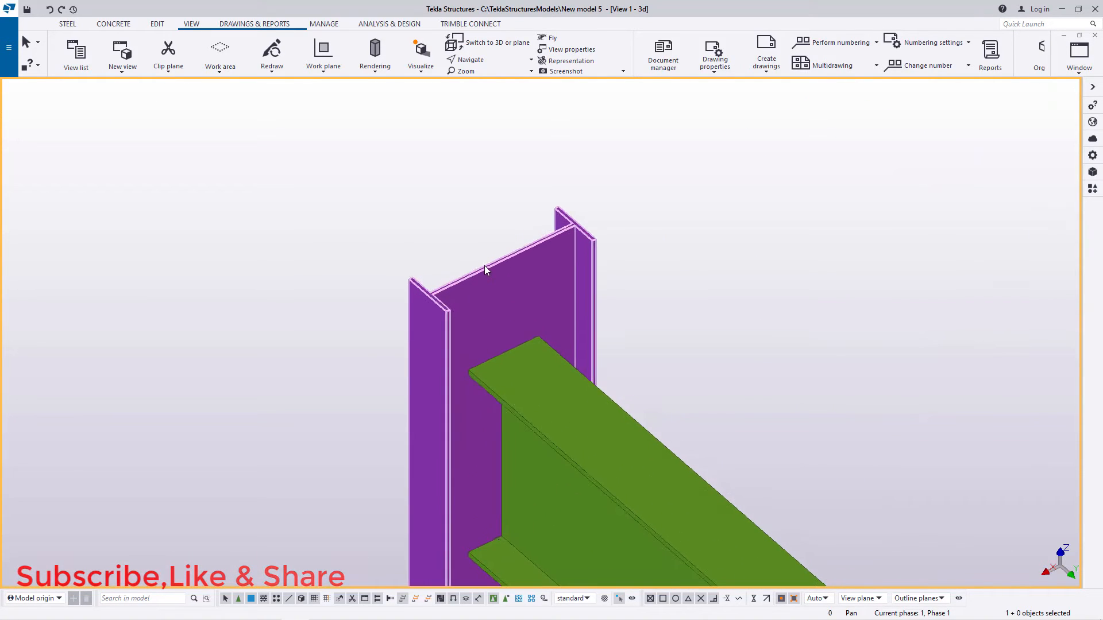
{"action": "left_click", "coordinate": [162, 28]}
{"action": "left_click", "coordinate": [656, 72]}
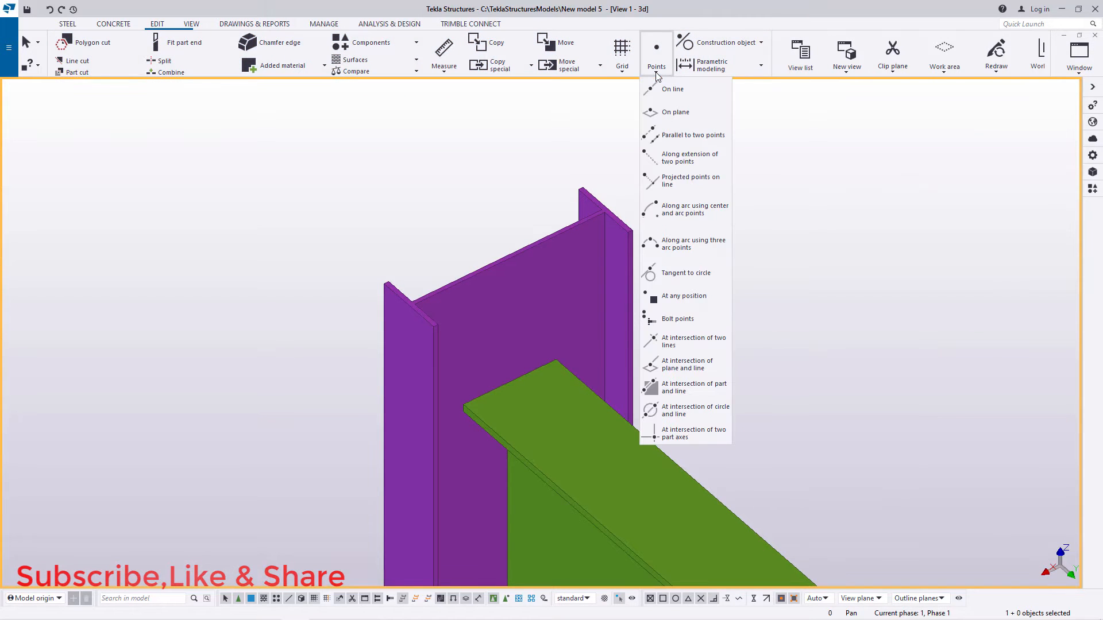
{"action": "left_click", "coordinate": [696, 299]}
{"action": "scroll", "coordinate": [493, 251], "scroll_direction": "up", "scroll_amount": 5}
{"action": "scroll", "coordinate": [317, 335], "scroll_direction": "up", "scroll_amount": 4}
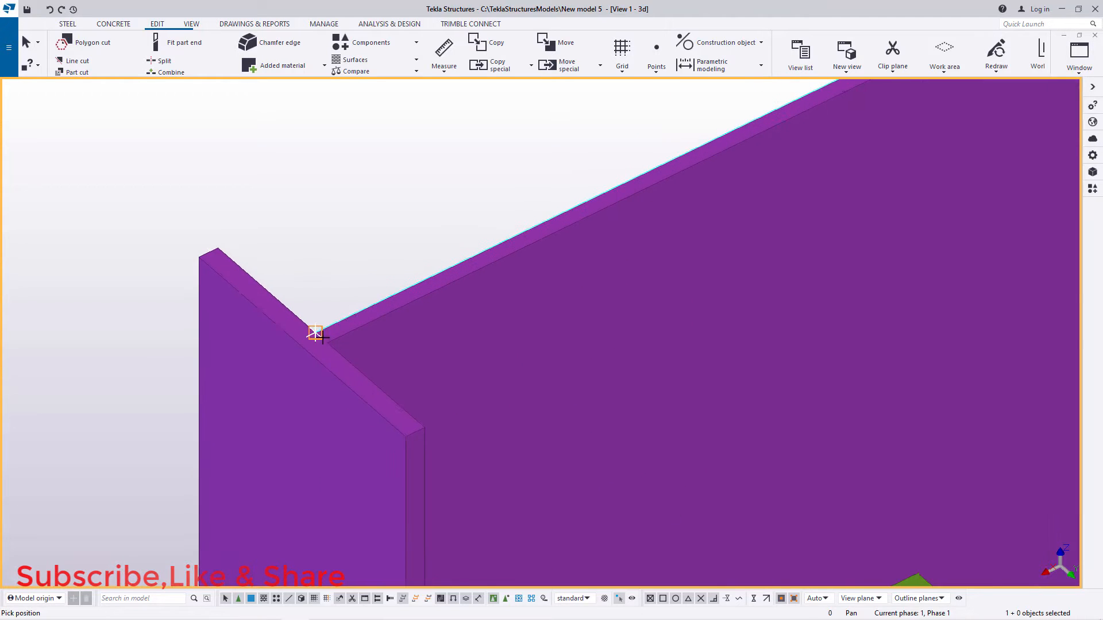
{"action": "right_click", "coordinate": [368, 203]}
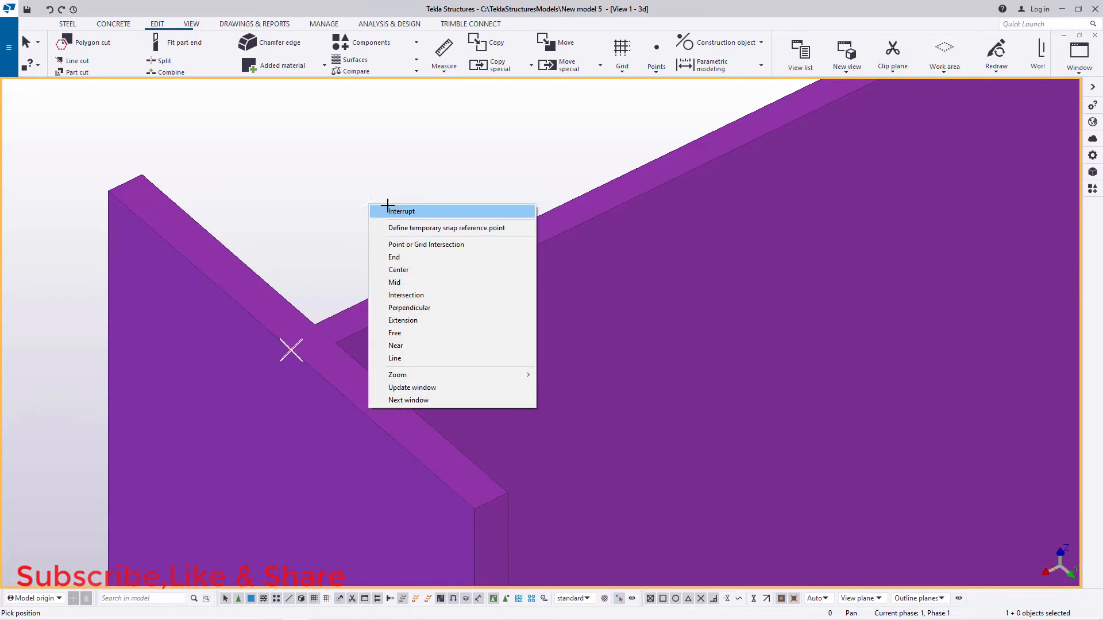
{"action": "left_click", "coordinate": [388, 210]}
{"action": "scroll", "coordinate": [366, 247], "scroll_direction": "down", "scroll_amount": 3}
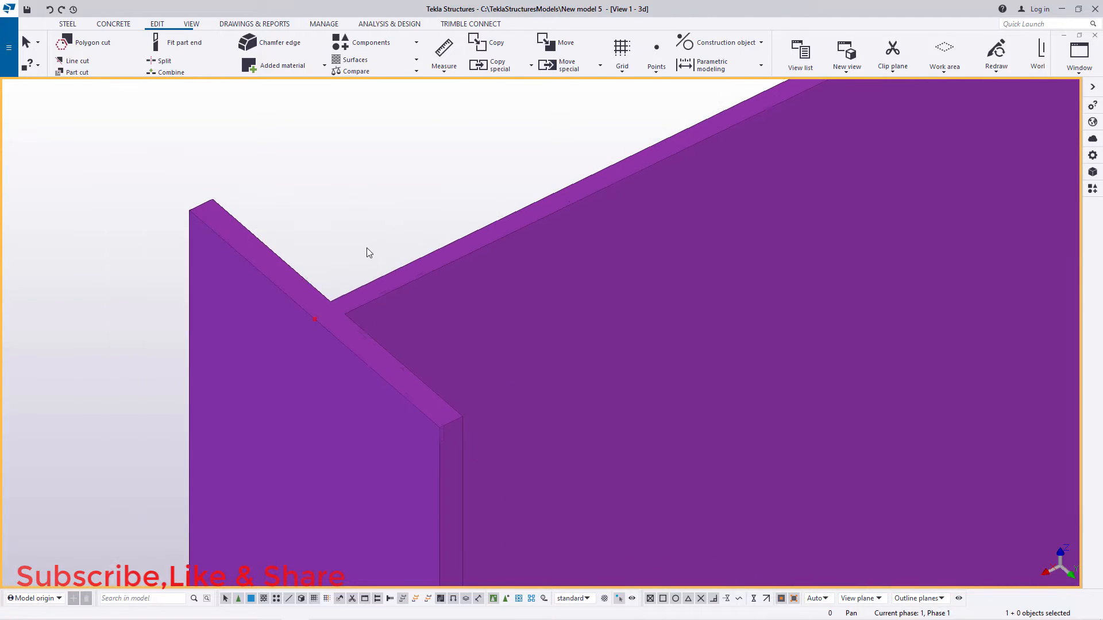
Step: Make one linear copy of the column-top point with dX 3000, dY 0 and dZ 0
{"action": "right_click", "coordinate": [332, 298]}
{"action": "mouse_move", "coordinate": [395, 365]}
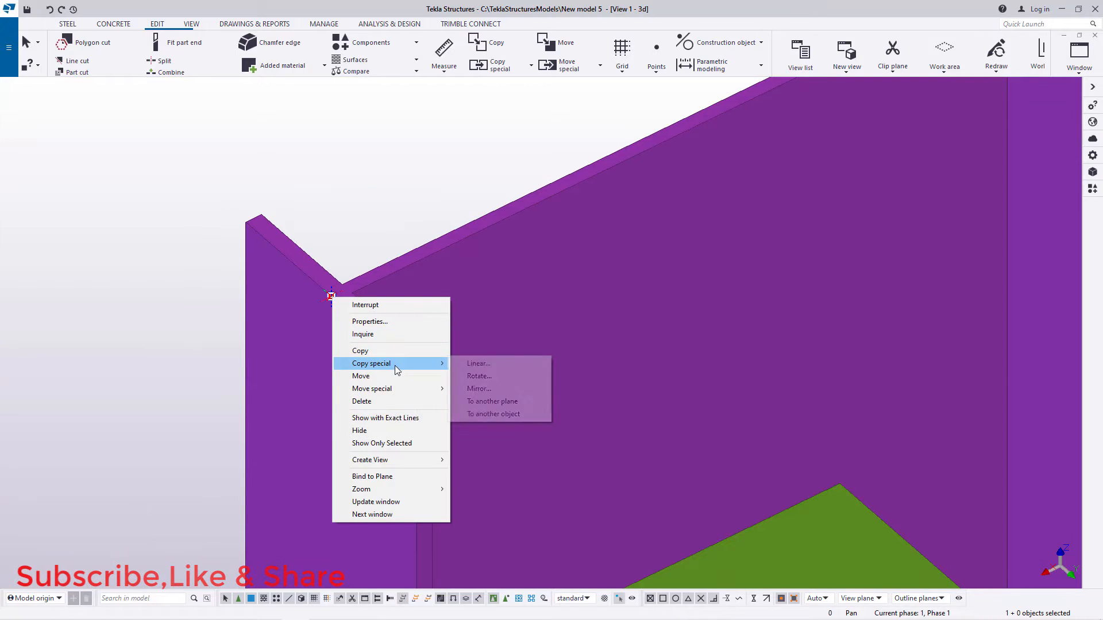
{"action": "left_click", "coordinate": [471, 364]}
{"action": "scroll", "coordinate": [480, 253], "scroll_direction": "down", "scroll_amount": 2}
{"action": "scroll", "coordinate": [480, 253], "scroll_direction": "down", "scroll_amount": 2}
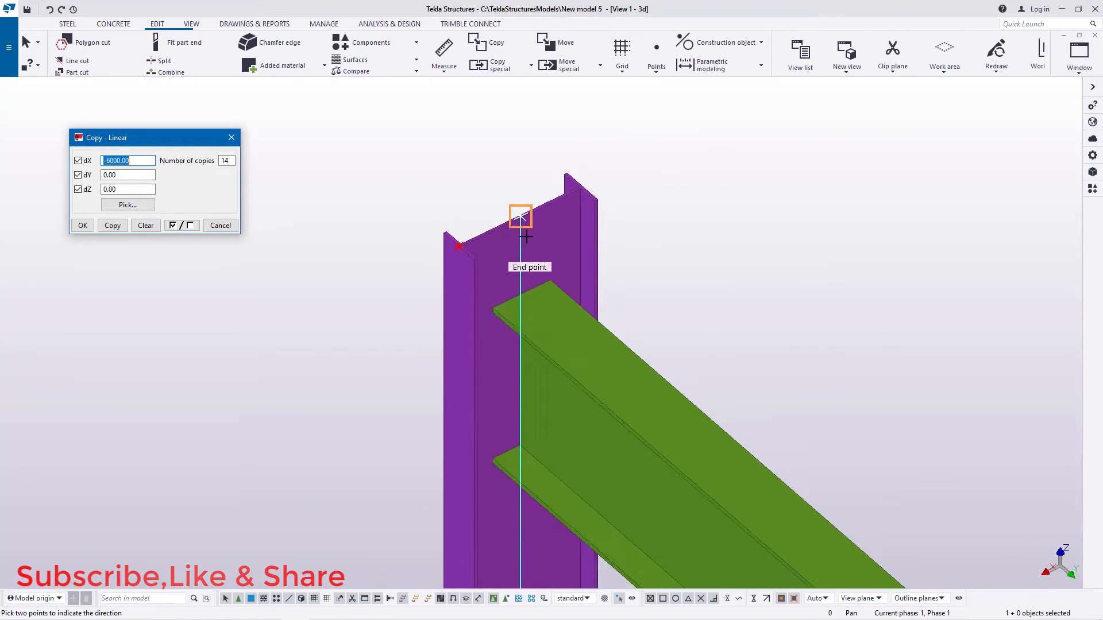
{"action": "left_click_drag", "start_coordinate": [137, 139], "coordinate": [811, 147]}
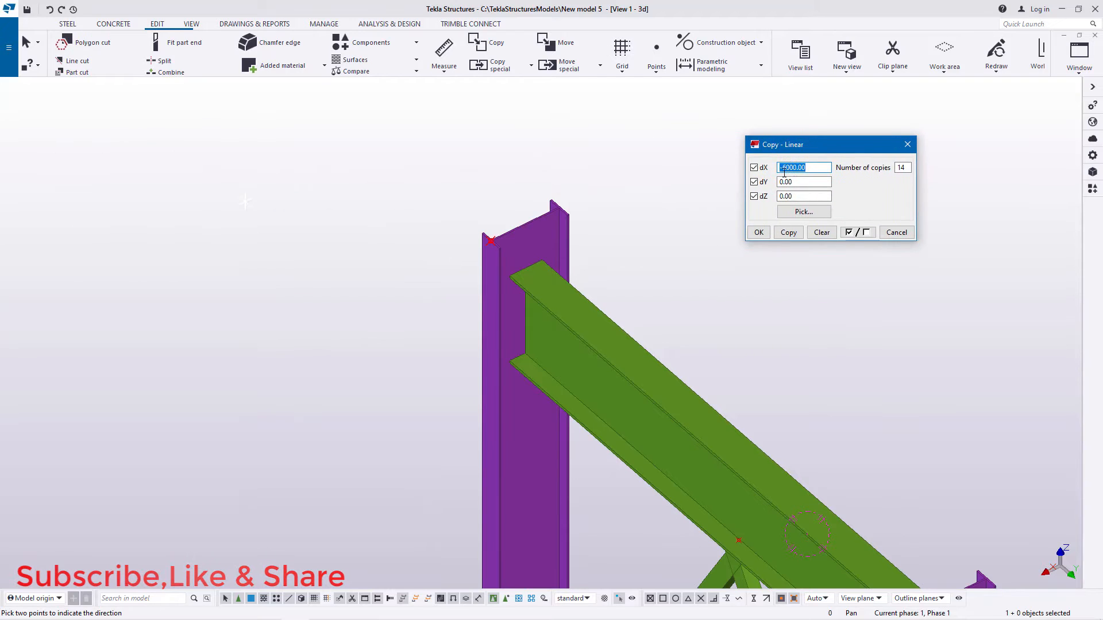
{"action": "scroll", "coordinate": [569, 218], "scroll_direction": "up", "scroll_amount": 2}
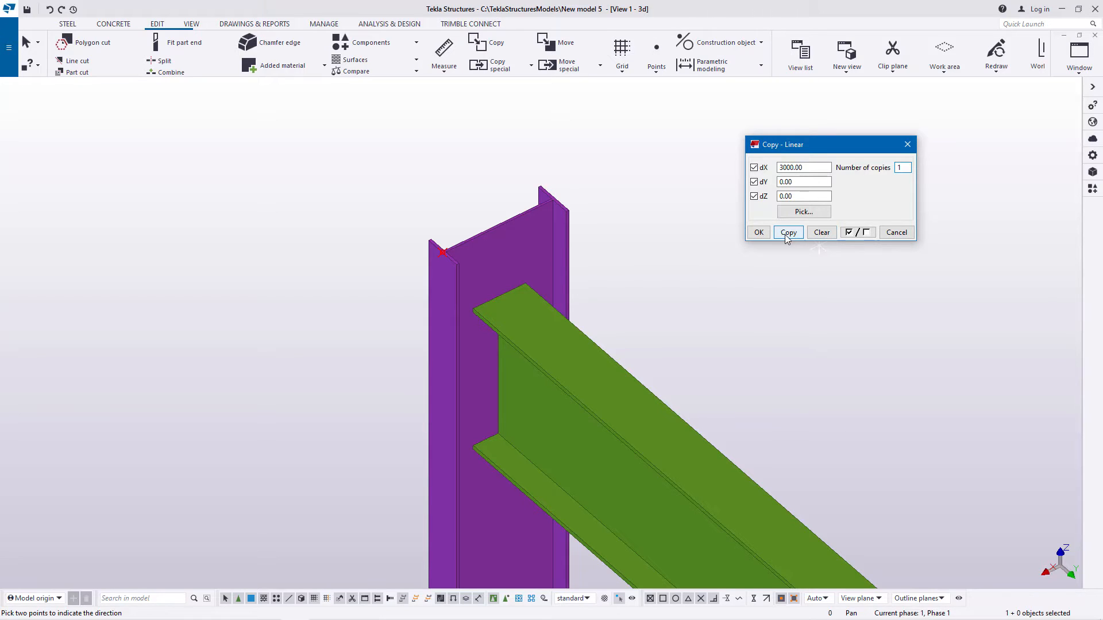
{"action": "left_click", "coordinate": [758, 232]}
{"action": "right_click", "coordinate": [684, 167]}
{"action": "left_click", "coordinate": [713, 173]}
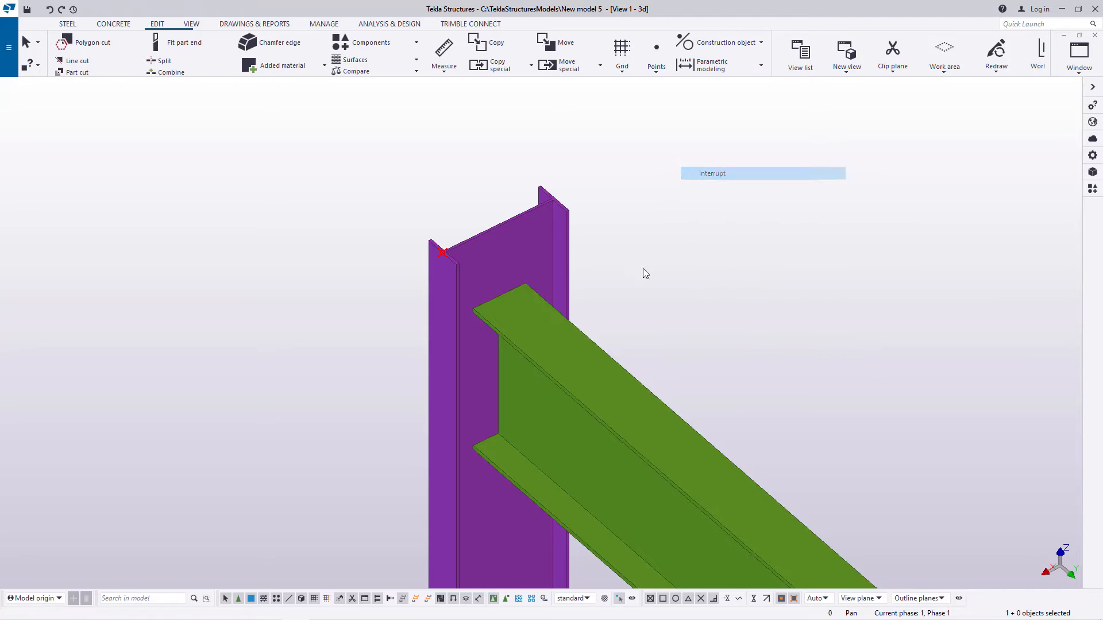
Step: Copy the original column-top point, using the offset point as origin and the opposite end column's outer flange top midpoint as destination
{"action": "scroll", "coordinate": [643, 273], "scroll_direction": "down", "scroll_amount": 5}
{"action": "scroll", "coordinate": [544, 257], "scroll_direction": "up", "scroll_amount": 4}
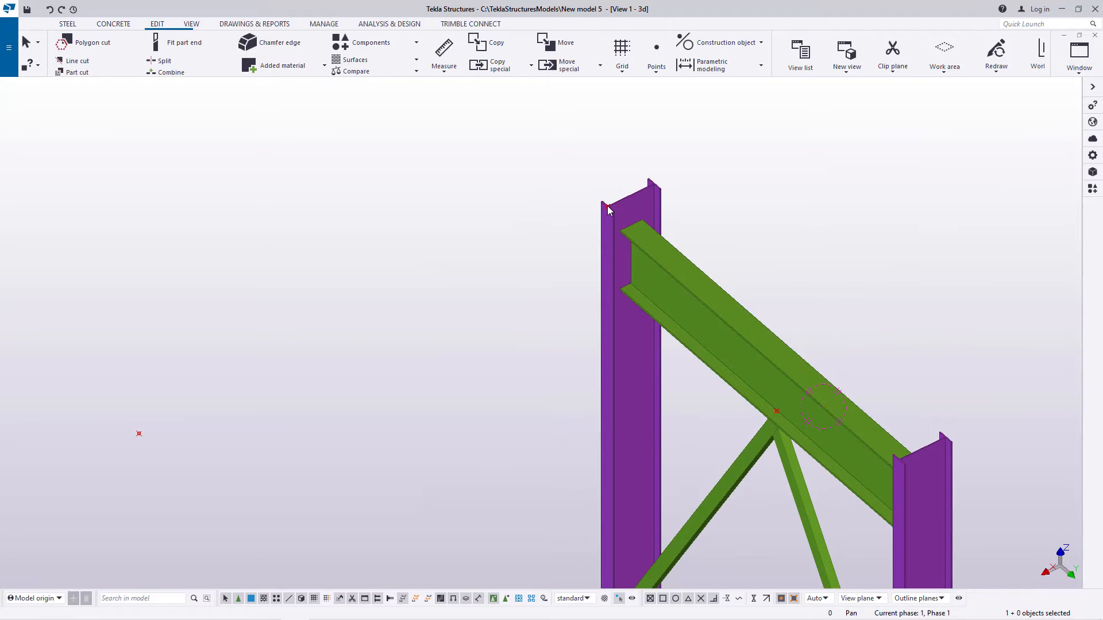
{"action": "right_click", "coordinate": [607, 205]}
{"action": "left_click", "coordinate": [644, 256]}
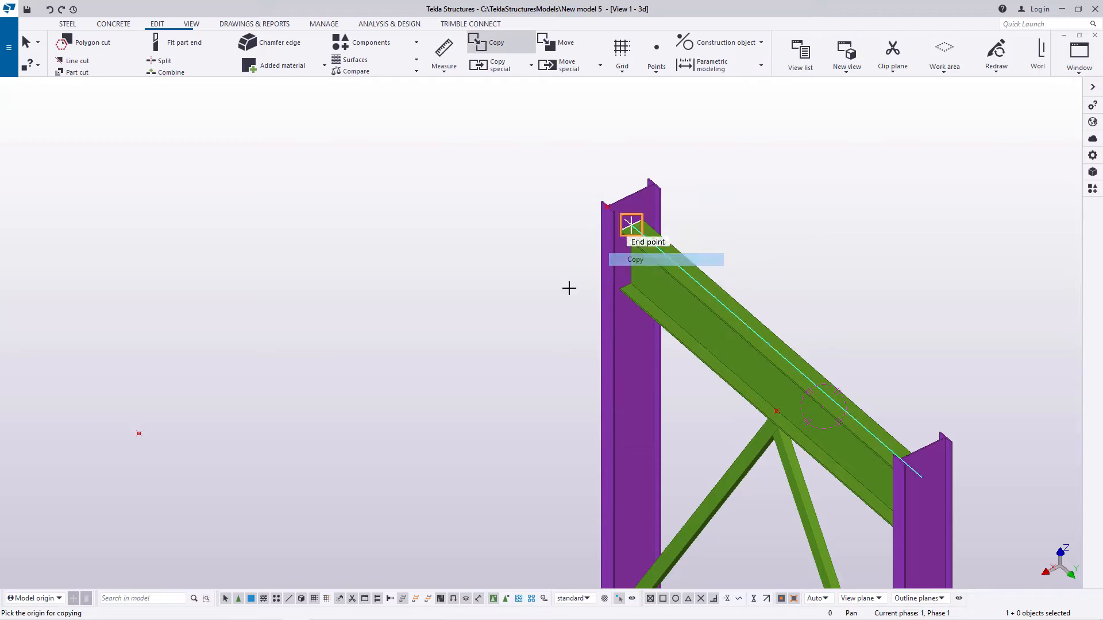
{"action": "left_click", "coordinate": [139, 434]}
{"action": "scroll", "coordinate": [145, 450], "scroll_direction": "down", "scroll_amount": 10}
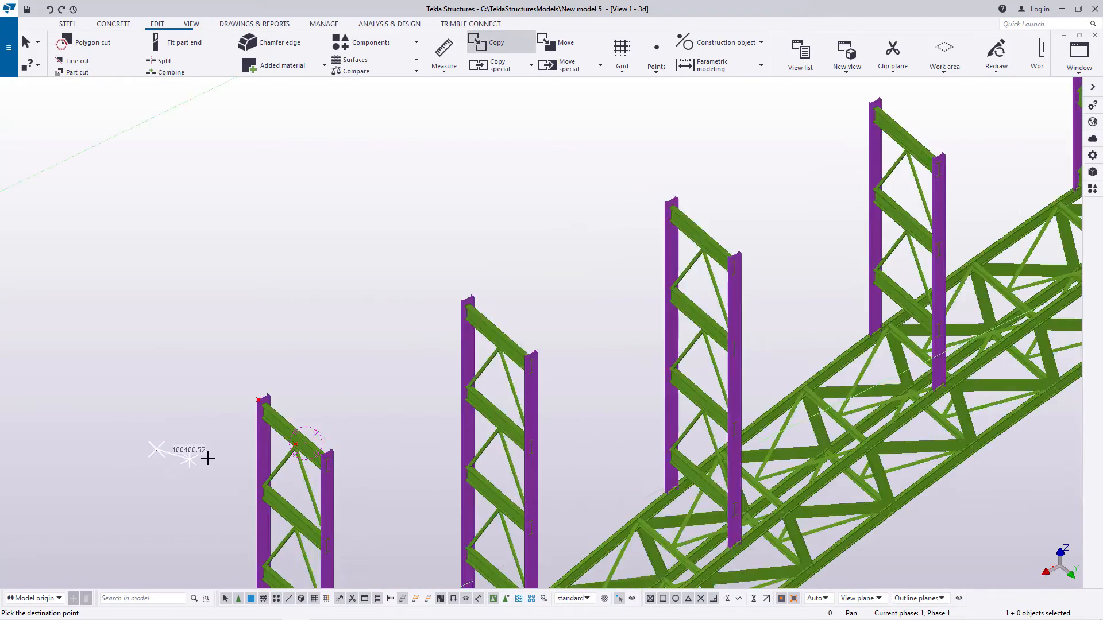
{"action": "scroll", "coordinate": [678, 234], "scroll_direction": "up", "scroll_amount": 10}
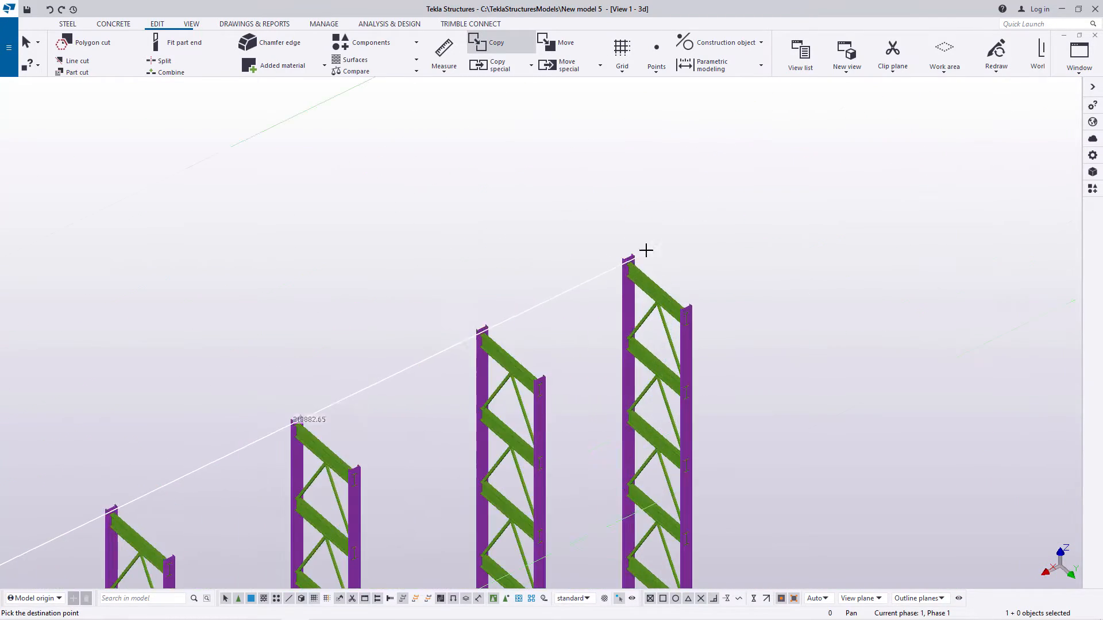
{"action": "scroll", "coordinate": [627, 264], "scroll_direction": "up", "scroll_amount": 8}
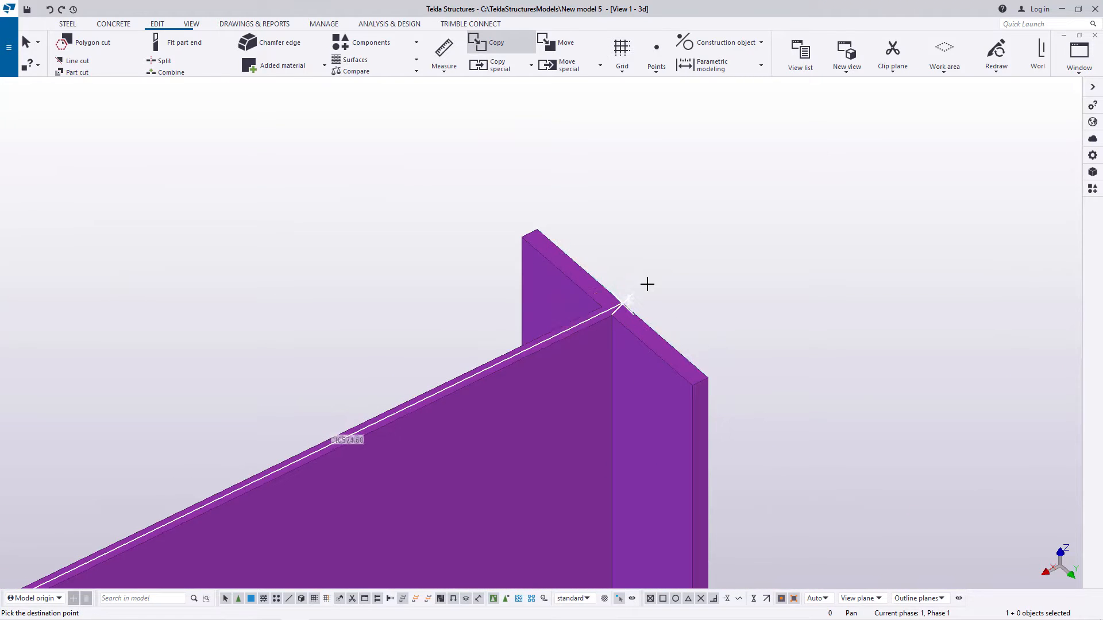
{"action": "right_click", "coordinate": [692, 228]}
{"action": "left_click", "coordinate": [736, 236]}
{"action": "scroll", "coordinate": [770, 234], "scroll_direction": "down", "scroll_amount": 3}
{"action": "scroll", "coordinate": [771, 234], "scroll_direction": "down", "scroll_amount": 10}
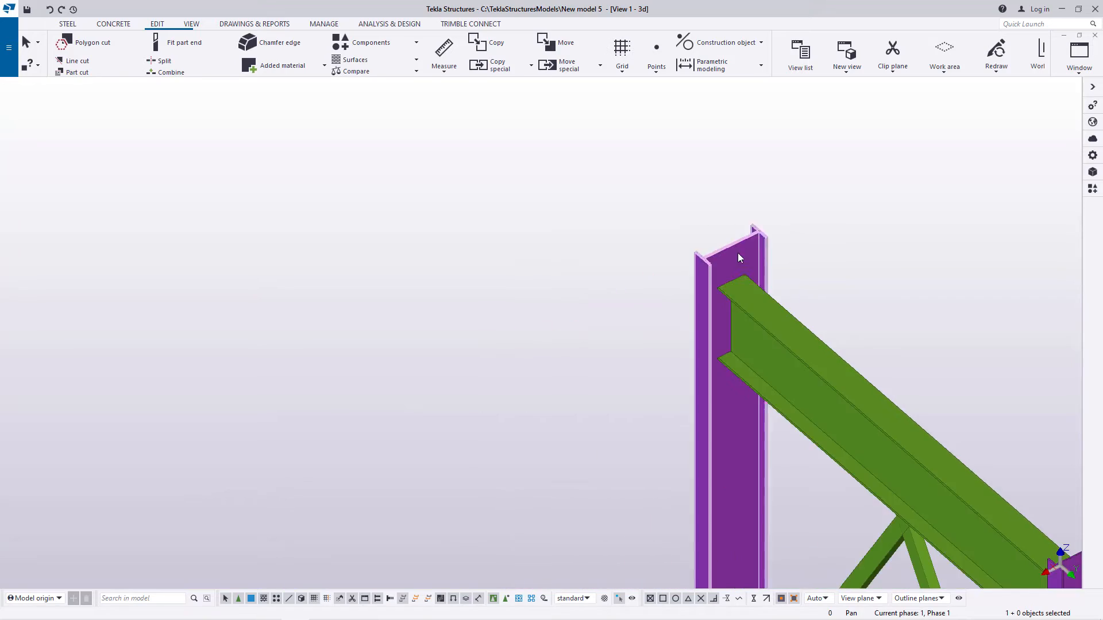
Step: Measure the distance between the two offset points beyond the column tops at opposite ends of the bridge
{"action": "scroll", "coordinate": [608, 207], "scroll_direction": "down", "scroll_amount": 5}
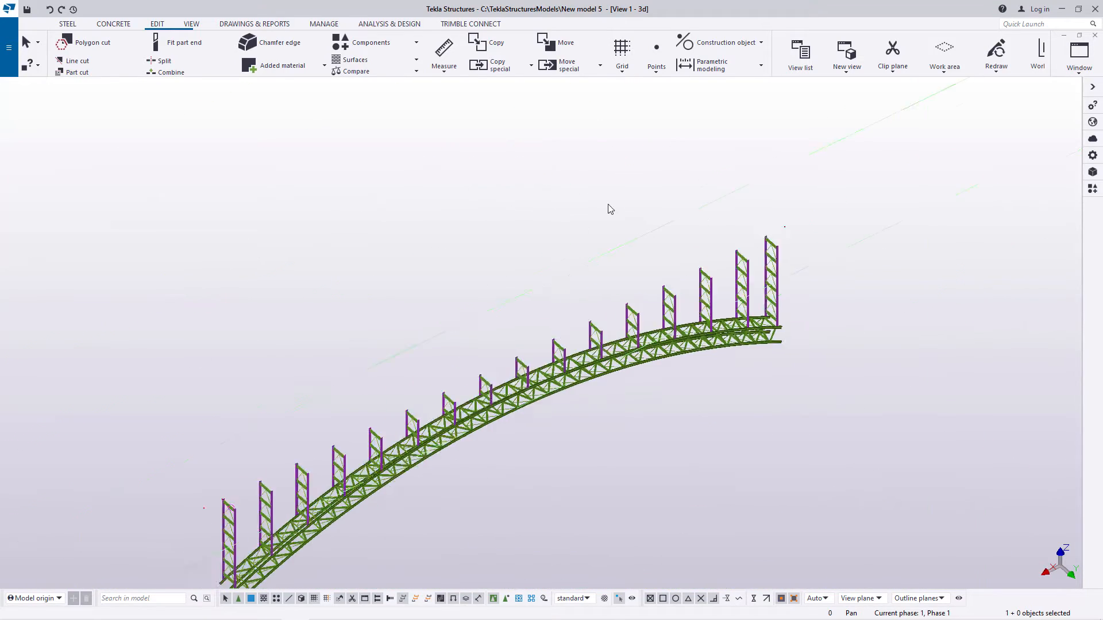
{"action": "scroll", "coordinate": [325, 398], "scroll_direction": "up", "scroll_amount": 10}
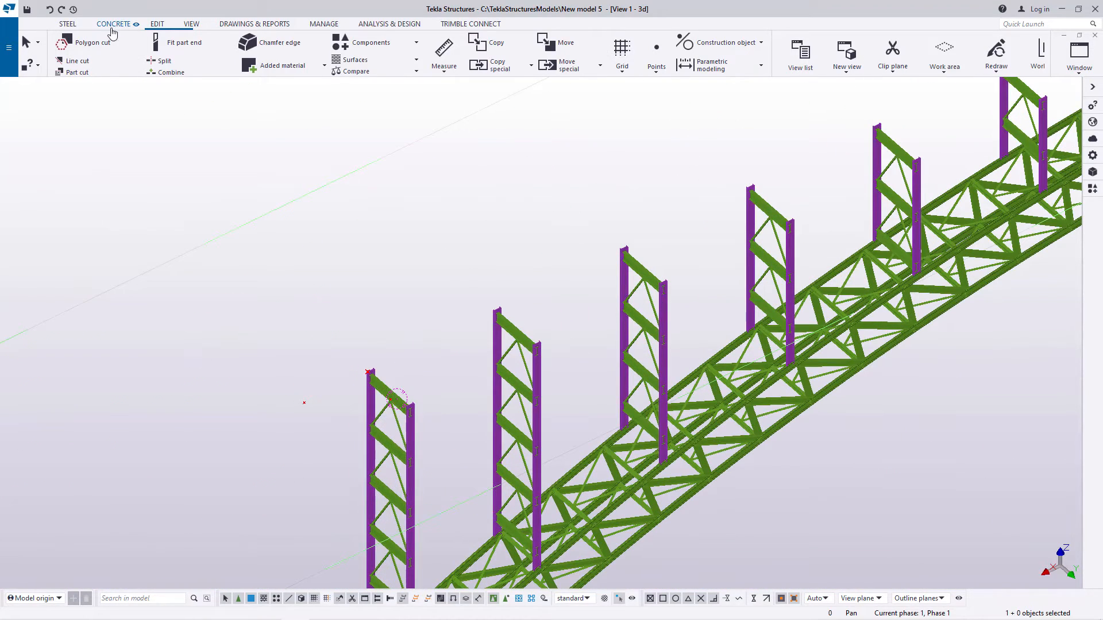
{"action": "left_click", "coordinate": [444, 71]}
{"action": "left_click", "coordinate": [454, 87]}
{"action": "scroll", "coordinate": [287, 413], "scroll_direction": "up", "scroll_amount": 4}
{"action": "scroll", "coordinate": [267, 432], "scroll_direction": "down", "scroll_amount": 8}
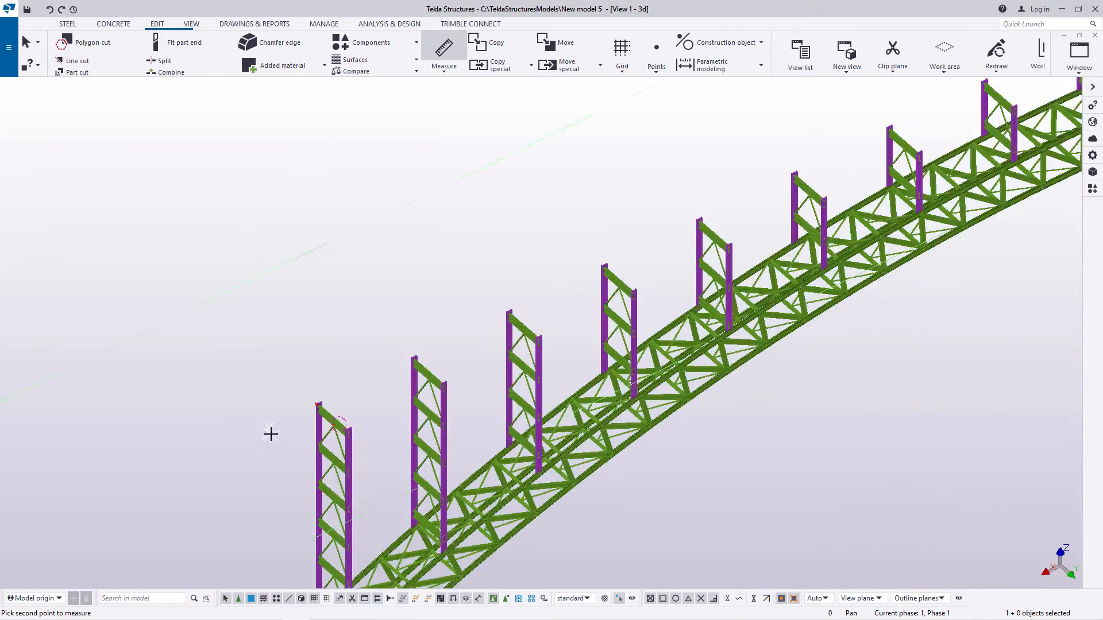
{"action": "scroll", "coordinate": [588, 241], "scroll_direction": "up", "scroll_amount": 5}
{"action": "scroll", "coordinate": [772, 240], "scroll_direction": "up", "scroll_amount": 6}
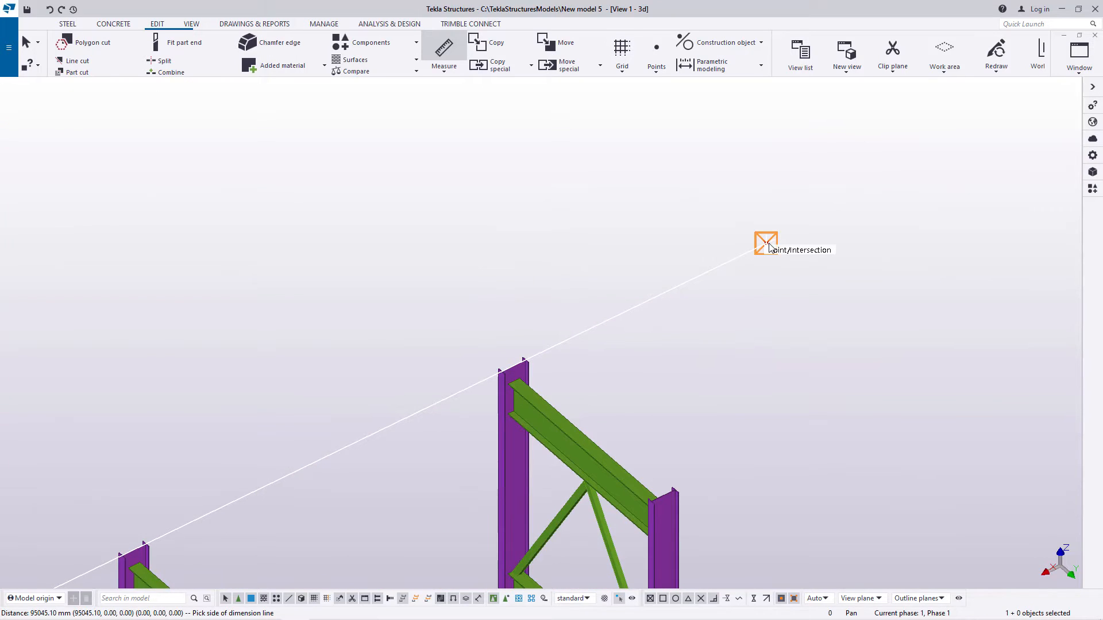
{"action": "right_click", "coordinate": [818, 218]}
{"action": "left_click", "coordinate": [830, 219]}
{"action": "scroll", "coordinate": [822, 197], "scroll_direction": "down", "scroll_amount": 10}
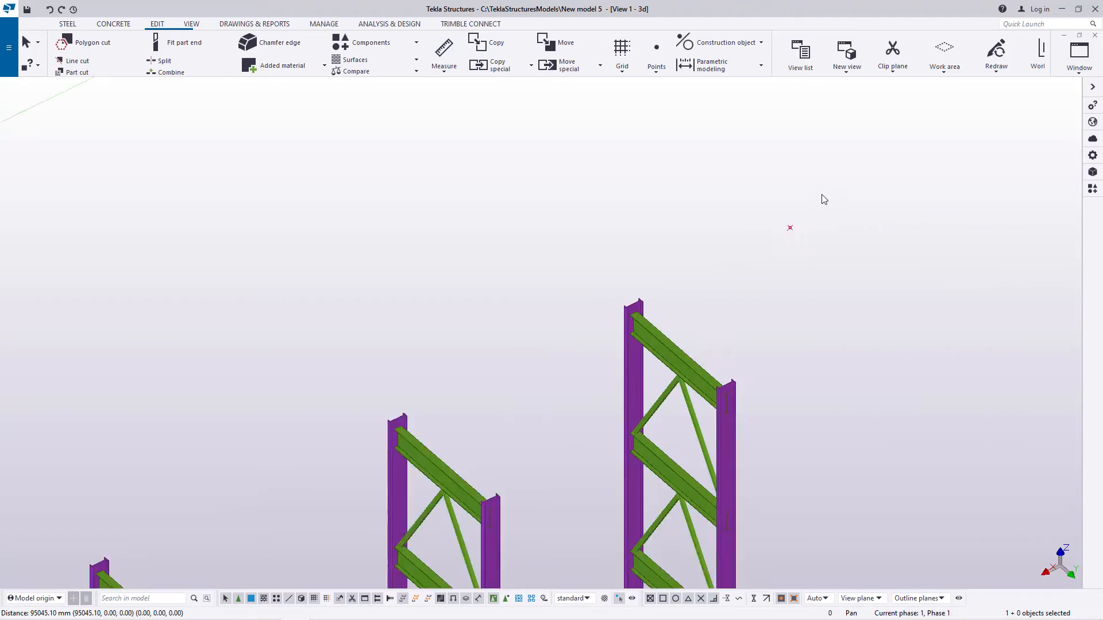
{"action": "scroll", "coordinate": [815, 195], "scroll_direction": "down", "scroll_amount": 1}
Step: Create a steel beam along the column tops between the two offset end points
{"action": "scroll", "coordinate": [252, 478], "scroll_direction": "up", "scroll_amount": 8}
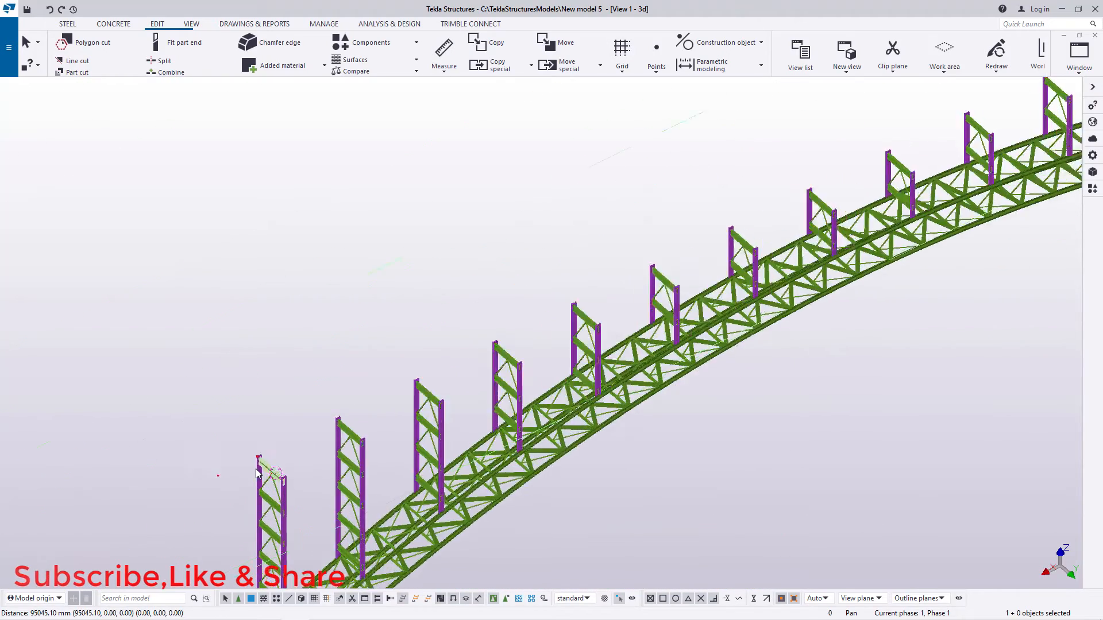
{"action": "left_click", "coordinate": [66, 24]}
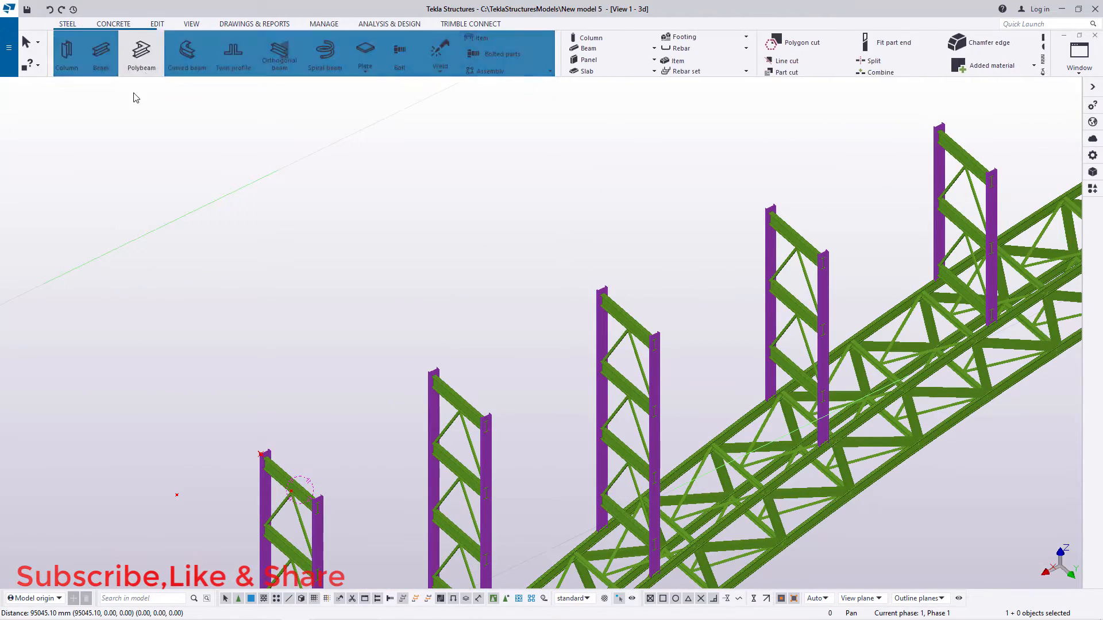
{"action": "scroll", "coordinate": [208, 493], "scroll_direction": "up", "scroll_amount": 8}
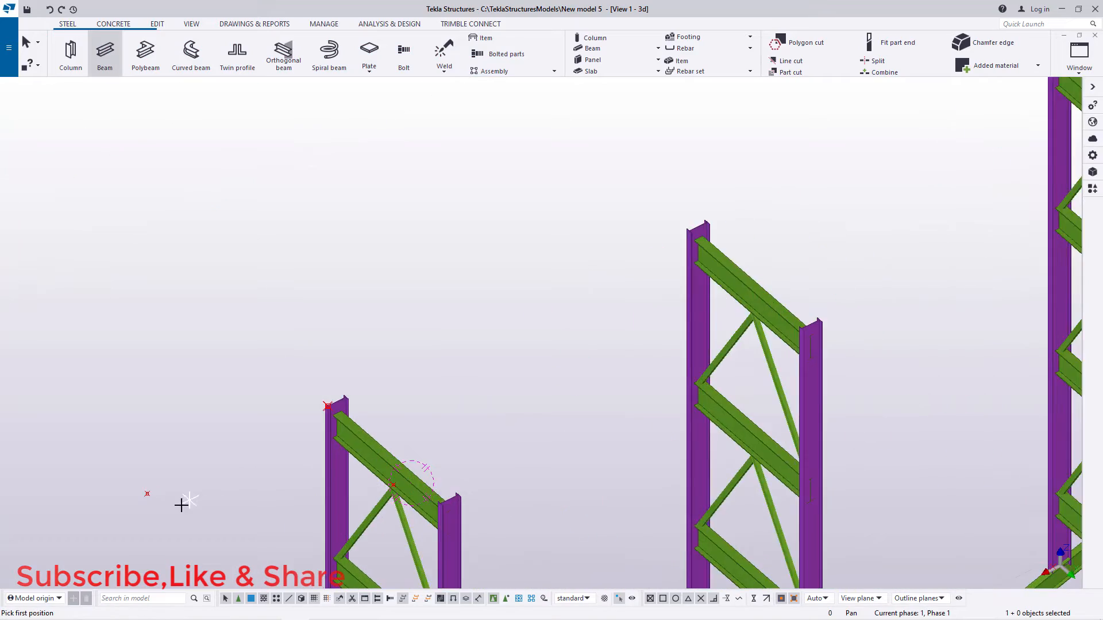
{"action": "left_click", "coordinate": [126, 480]}
{"action": "scroll", "coordinate": [227, 489], "scroll_direction": "down", "scroll_amount": 10}
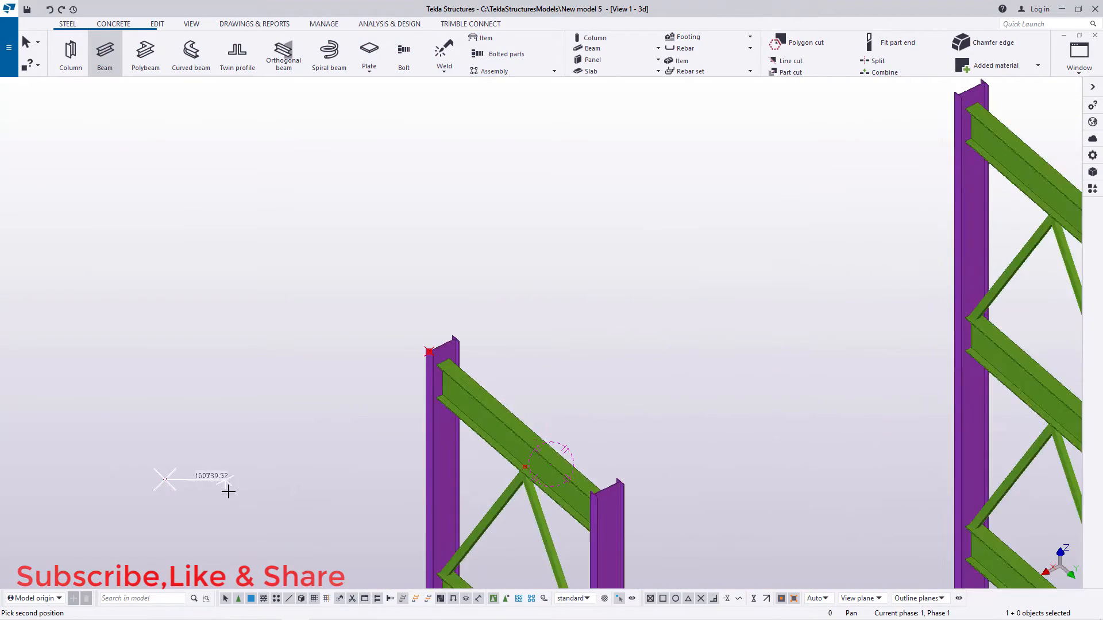
{"action": "scroll", "coordinate": [824, 241], "scroll_direction": "up", "scroll_amount": 10}
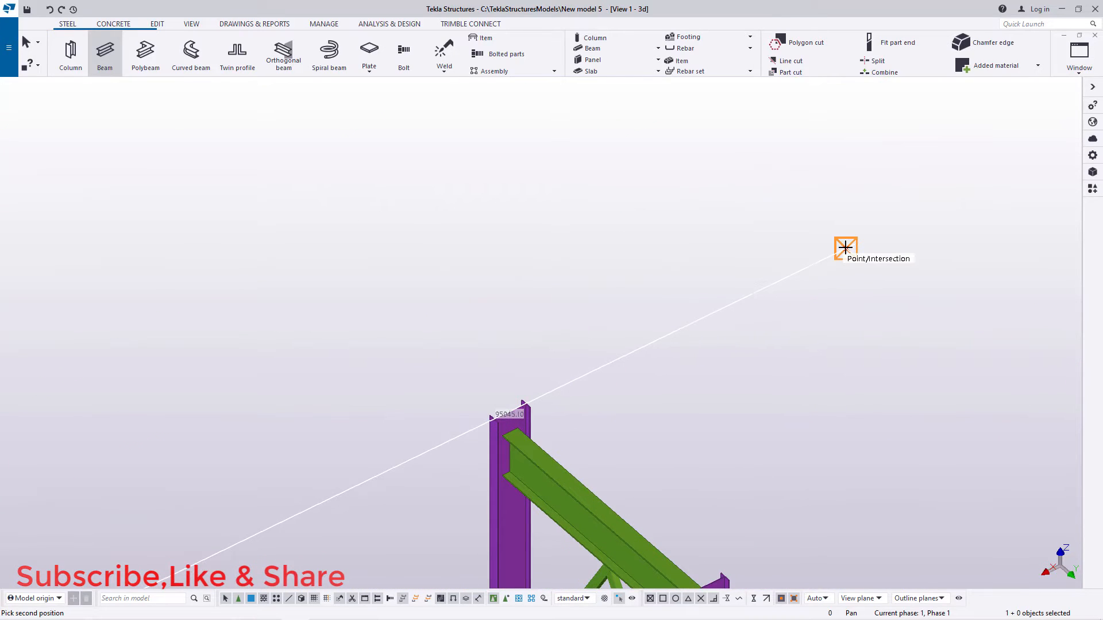
{"action": "left_click", "coordinate": [846, 248]}
{"action": "right_click", "coordinate": [738, 207]}
{"action": "left_click", "coordinate": [769, 216]}
{"action": "scroll", "coordinate": [865, 245], "scroll_direction": "up", "scroll_amount": 5}
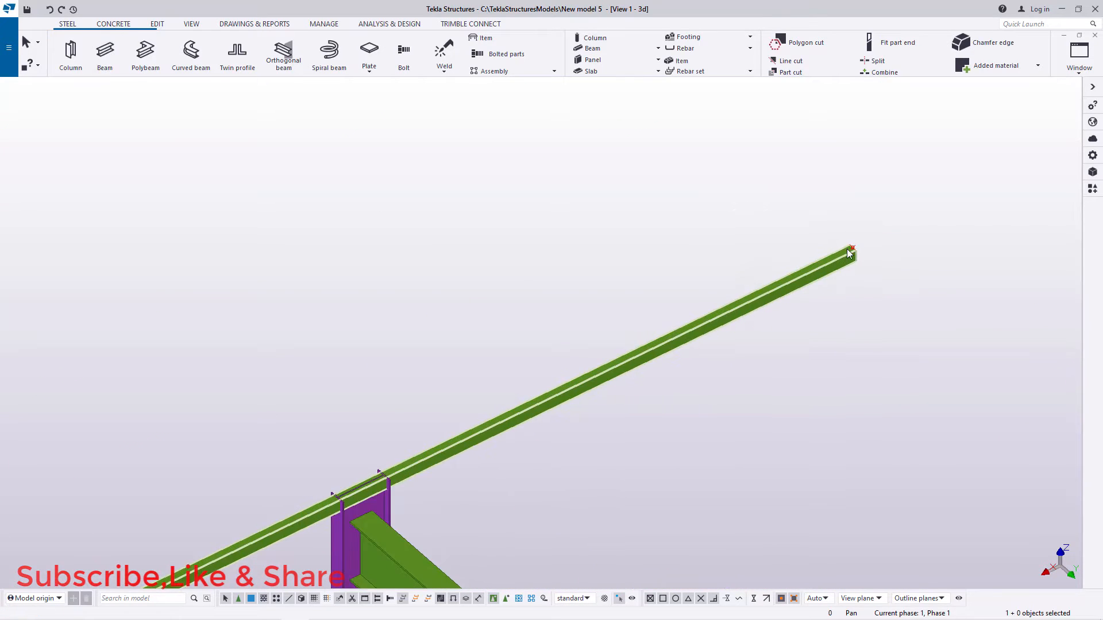
{"action": "scroll", "coordinate": [867, 244], "scroll_direction": "down", "scroll_amount": 4}
{"action": "scroll", "coordinate": [867, 240], "scroll_direction": "down", "scroll_amount": 3}
Step: Change the profile of the new top beam to UB406*140*39
{"action": "scroll", "coordinate": [776, 315], "scroll_direction": "up", "scroll_amount": 8}
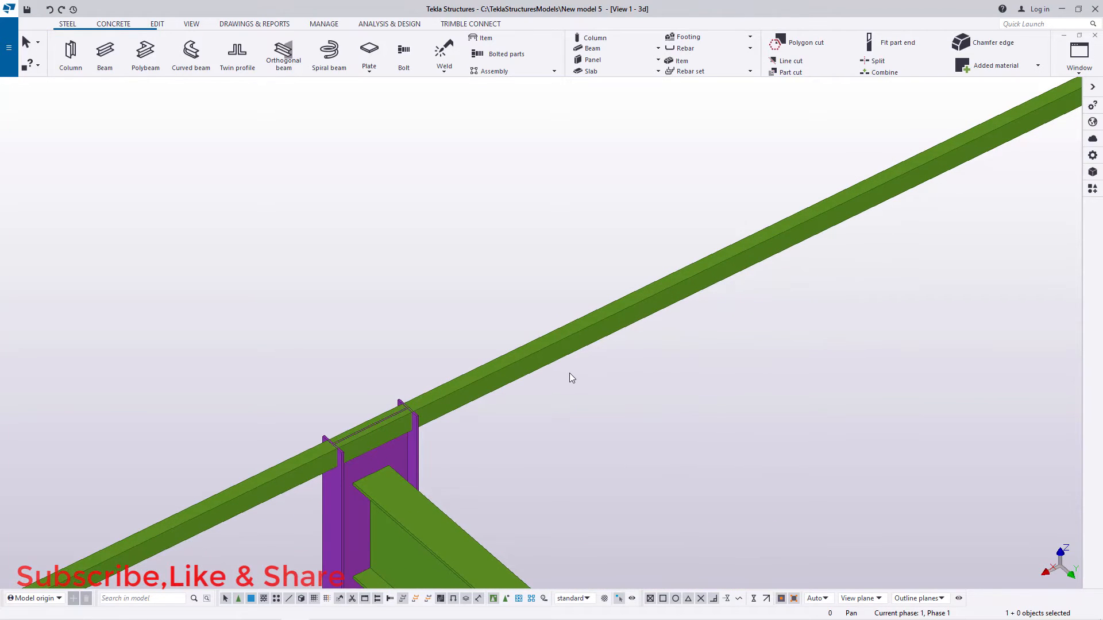
{"action": "double_click", "coordinate": [532, 361]}
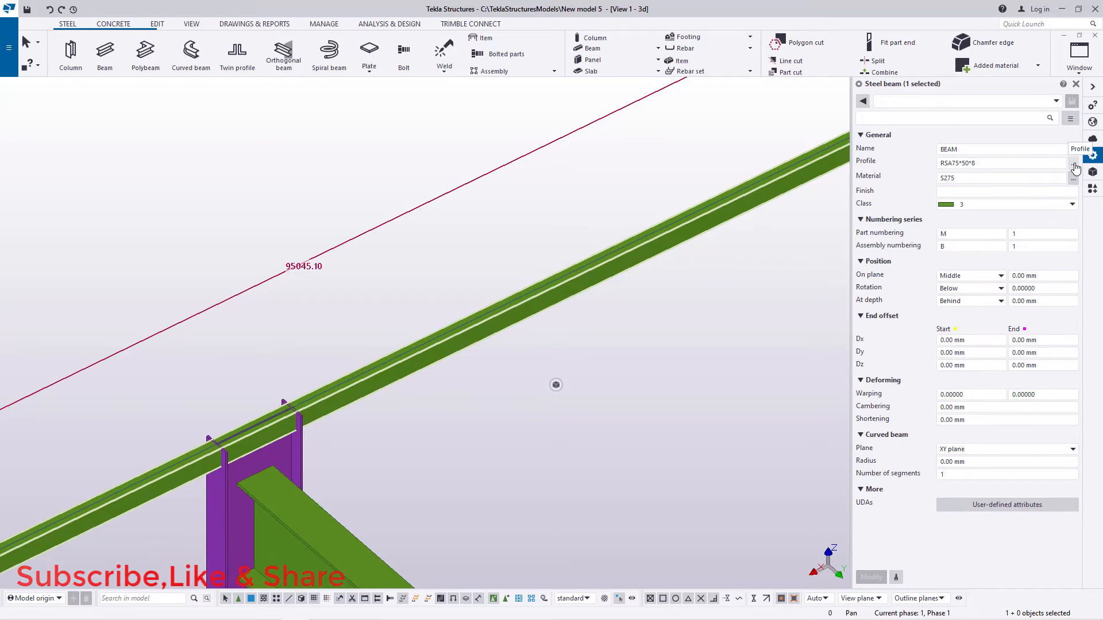
{"action": "left_click", "coordinate": [1073, 167]}
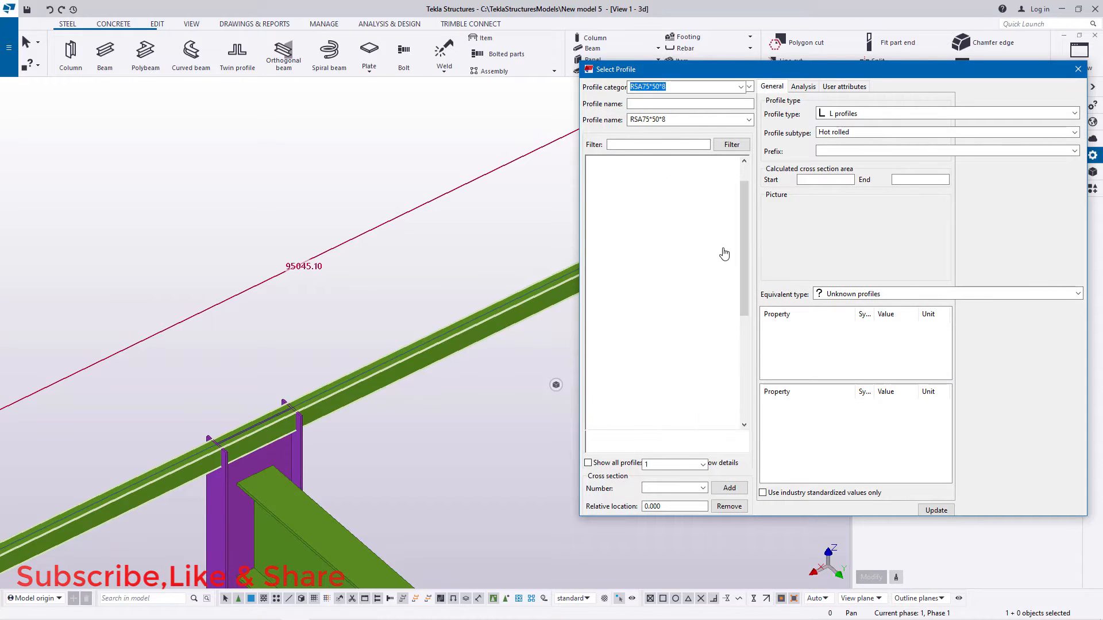
{"action": "left_click", "coordinate": [603, 160]}
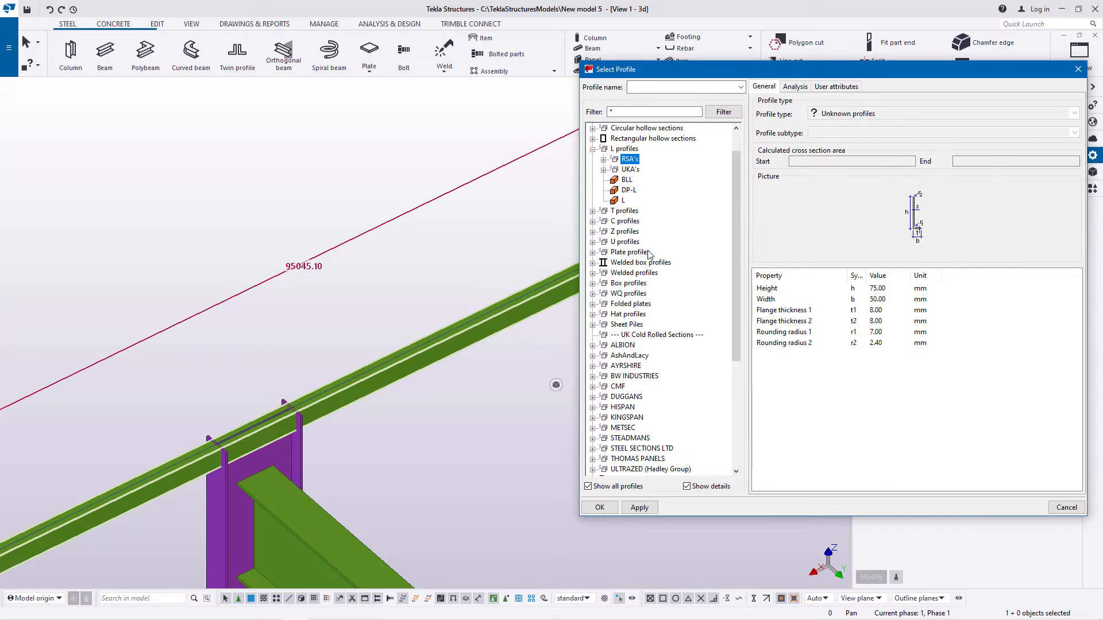
{"action": "left_click", "coordinate": [593, 150]}
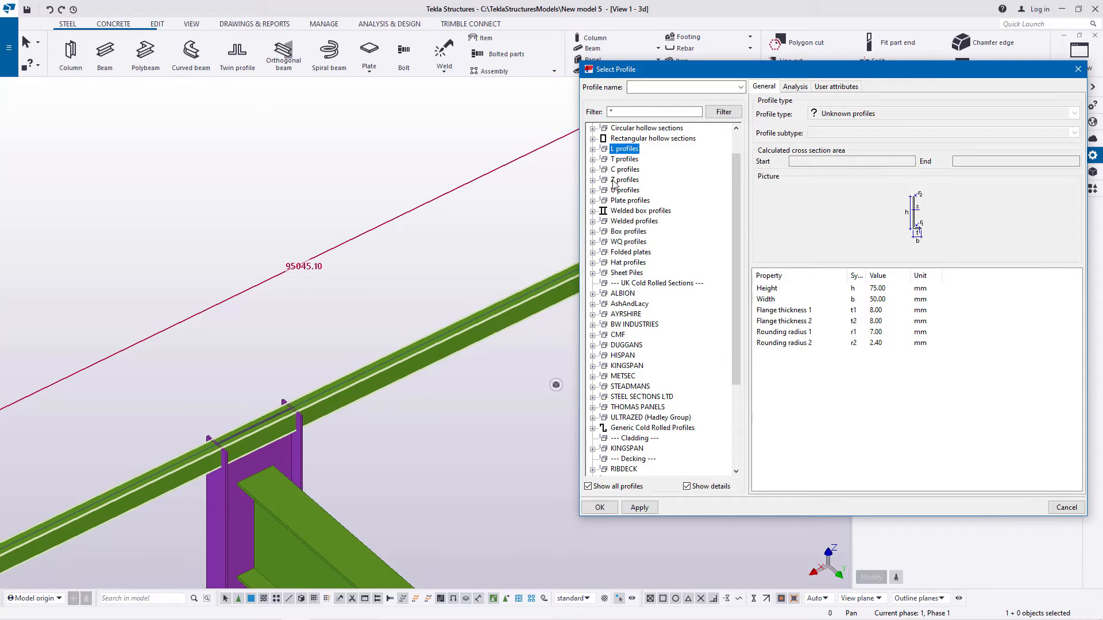
{"action": "scroll", "coordinate": [622, 204], "scroll_direction": "up", "scroll_amount": 1}
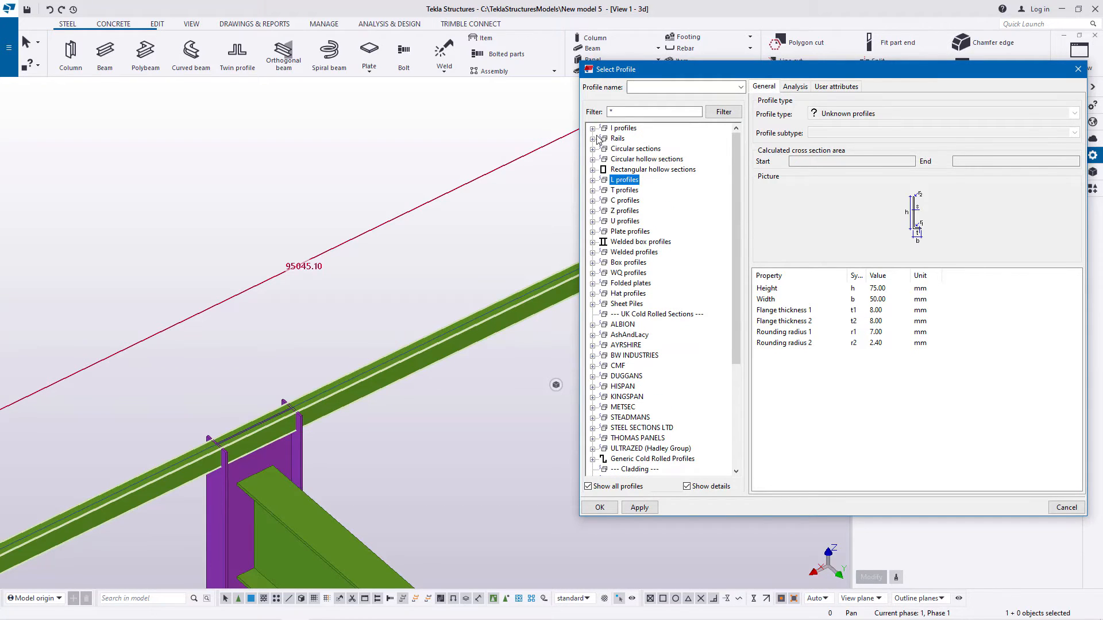
{"action": "left_click", "coordinate": [593, 128]}
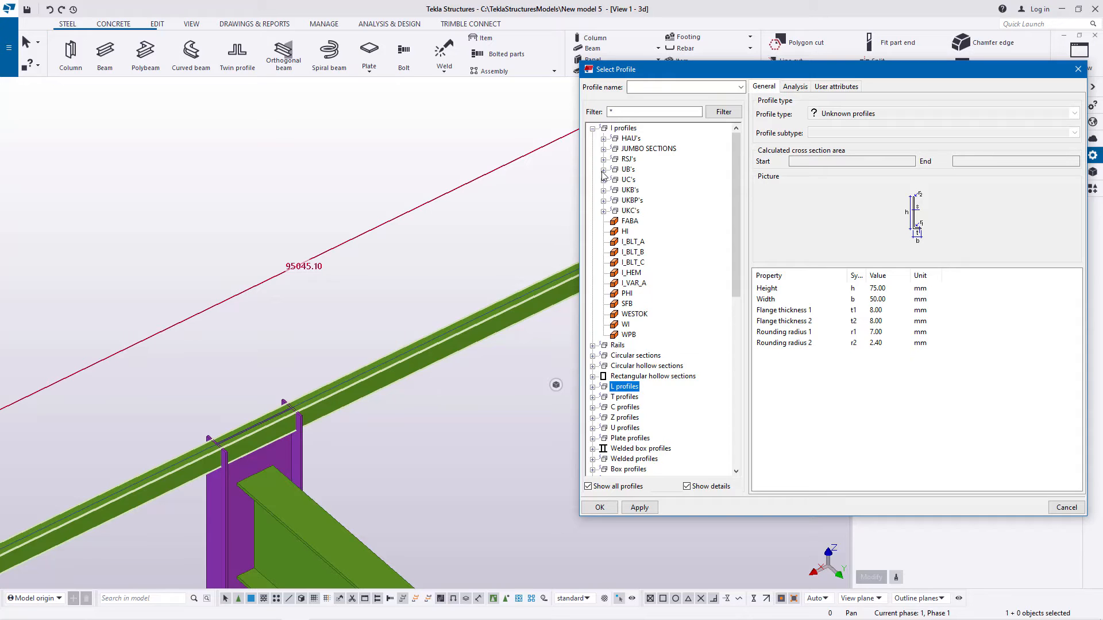
{"action": "left_click", "coordinate": [603, 169]}
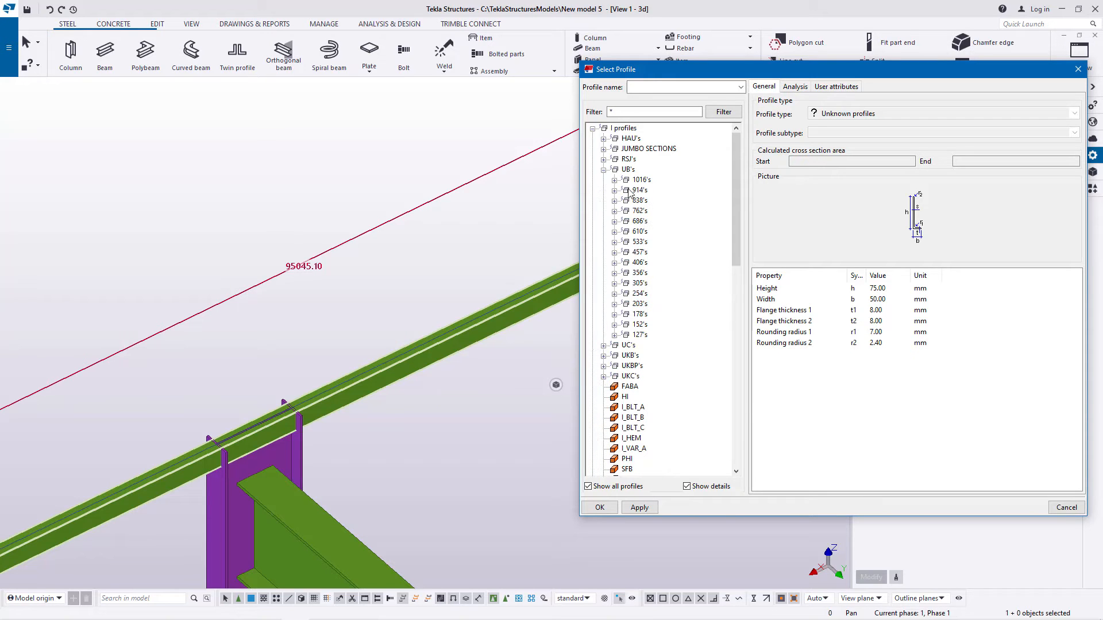
{"action": "left_click", "coordinate": [614, 263]}
{"action": "left_click", "coordinate": [664, 272]}
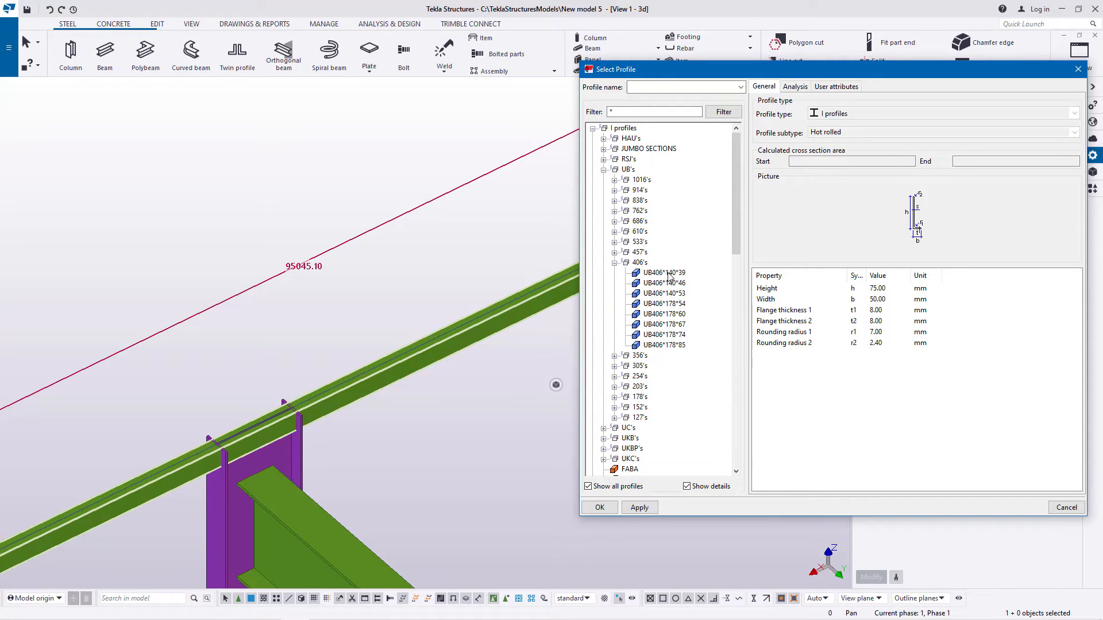
{"action": "left_click", "coordinate": [635, 507]}
{"action": "left_click", "coordinate": [600, 508]}
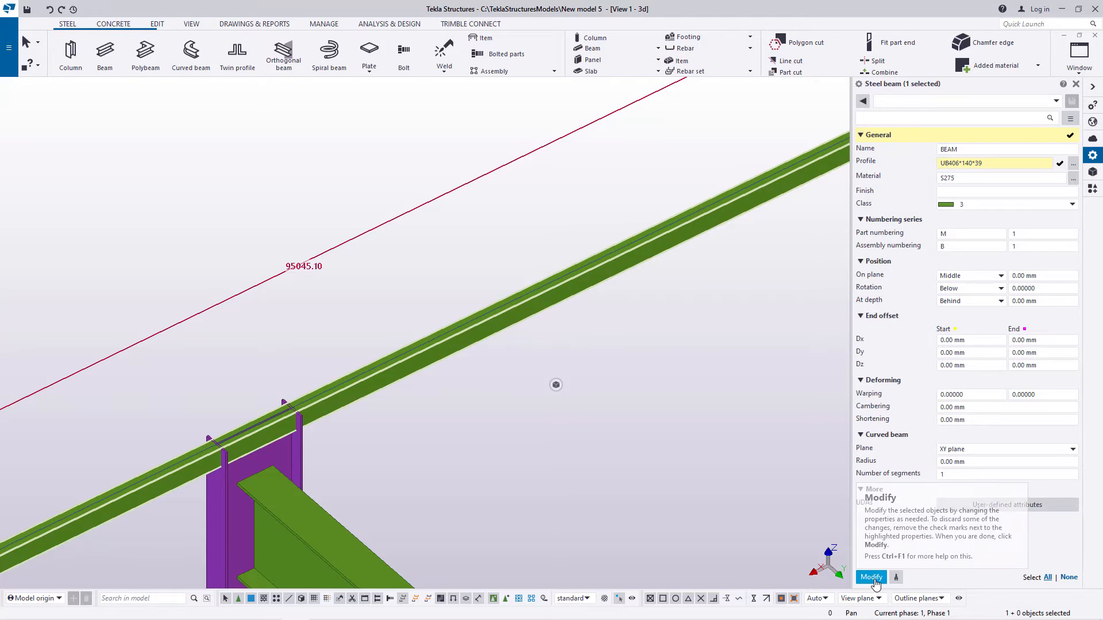
{"action": "left_click", "coordinate": [872, 577]}
Step: Set the top beam's depth position to Front so it sits on the column tops
{"action": "scroll", "coordinate": [303, 326], "scroll_direction": "down", "scroll_amount": 5}
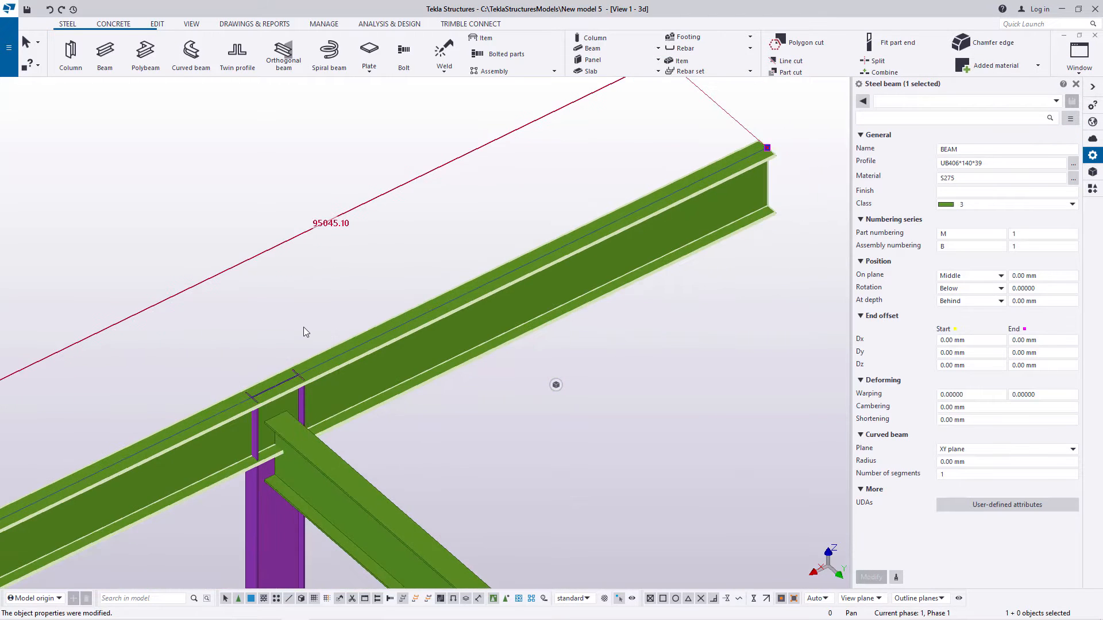
{"action": "scroll", "coordinate": [281, 435], "scroll_direction": "up", "scroll_amount": 7}
{"action": "scroll", "coordinate": [268, 433], "scroll_direction": "up", "scroll_amount": 2}
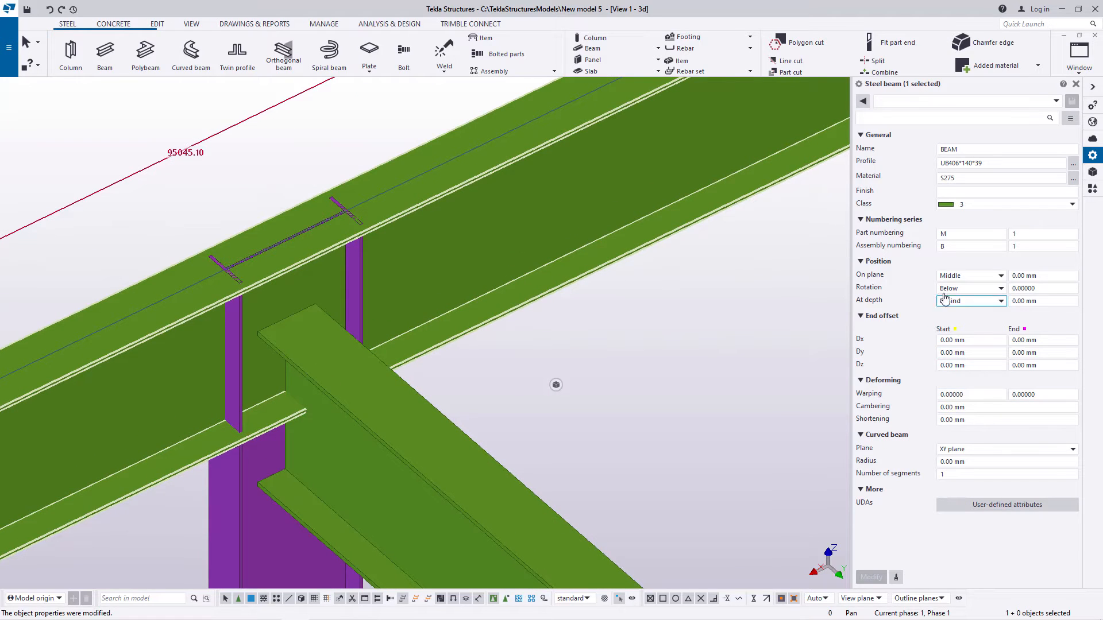
{"action": "left_click", "coordinate": [998, 307]}
{"action": "left_click", "coordinate": [965, 321]}
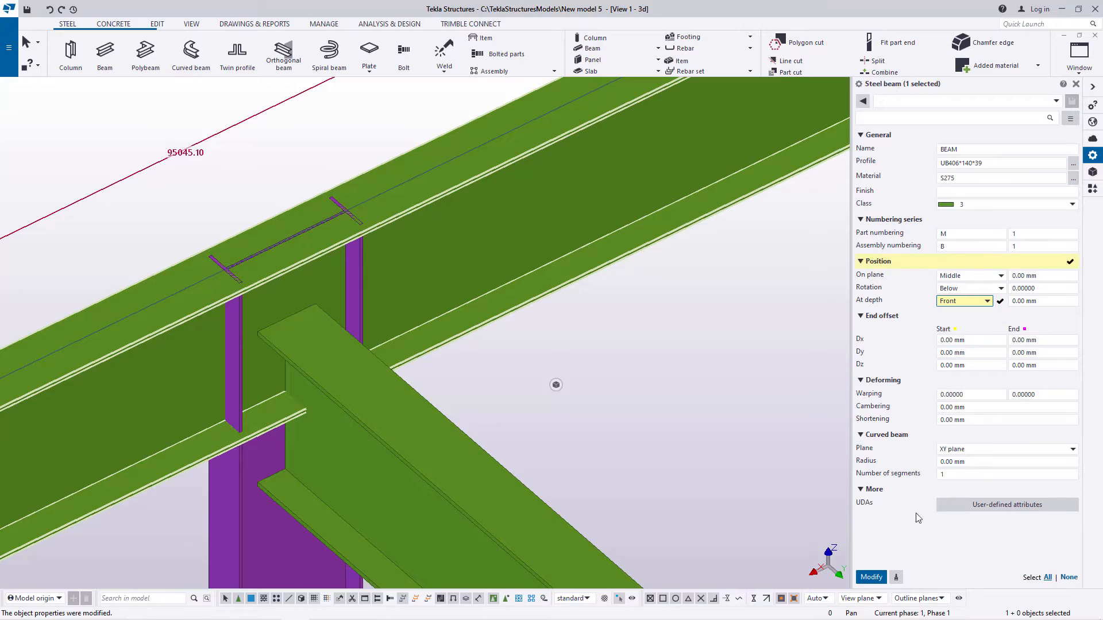
{"action": "left_click", "coordinate": [871, 577]}
{"action": "scroll", "coordinate": [813, 511], "scroll_direction": "down", "scroll_amount": 6}
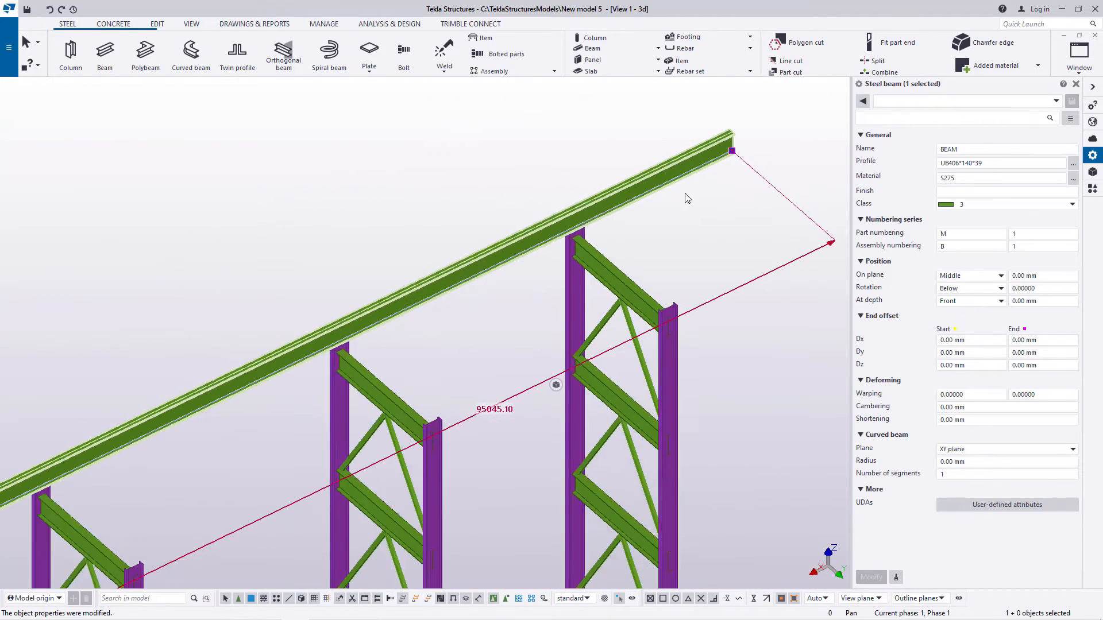
{"action": "scroll", "coordinate": [688, 198], "scroll_direction": "down", "scroll_amount": 3}
{"action": "left_click", "coordinate": [1075, 84]}
{"action": "scroll", "coordinate": [846, 165], "scroll_direction": "down", "scroll_amount": 5}
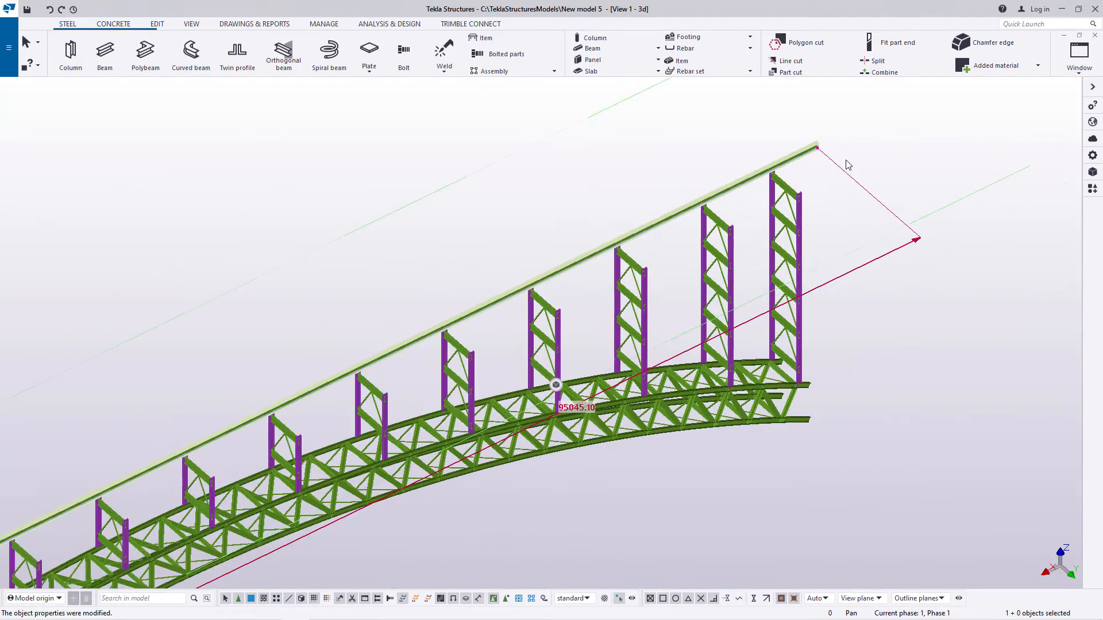
{"action": "scroll", "coordinate": [846, 166], "scroll_direction": "down", "scroll_amount": 6}
Step: Copy the top beam from the end column-top point to the outer flange's top edge midpoint on the opposite column of the pair
{"action": "scroll", "coordinate": [320, 446], "scroll_direction": "up", "scroll_amount": 5}
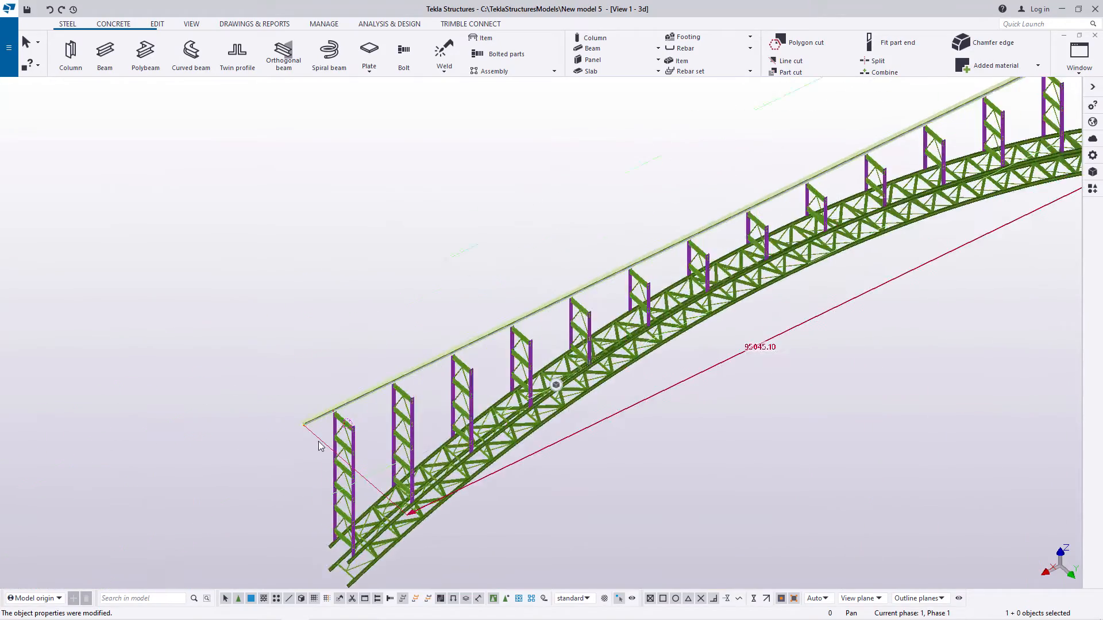
{"action": "scroll", "coordinate": [320, 446], "scroll_direction": "up", "scroll_amount": 6}
{"action": "right_click", "coordinate": [380, 247]}
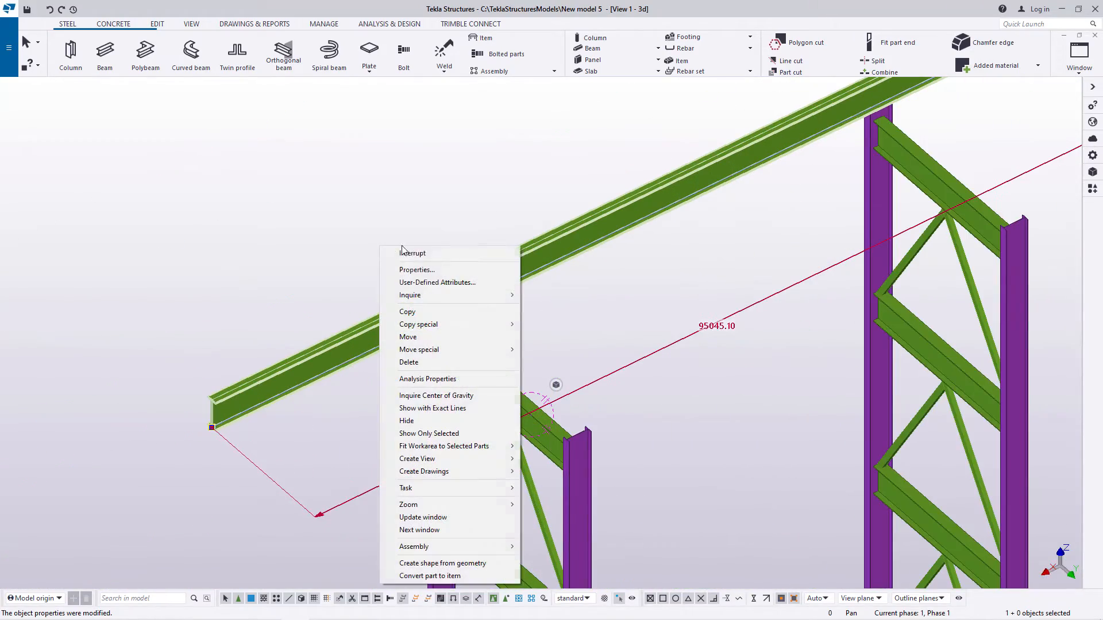
{"action": "left_click", "coordinate": [407, 311]}
{"action": "scroll", "coordinate": [448, 313], "scroll_direction": "up", "scroll_amount": 2}
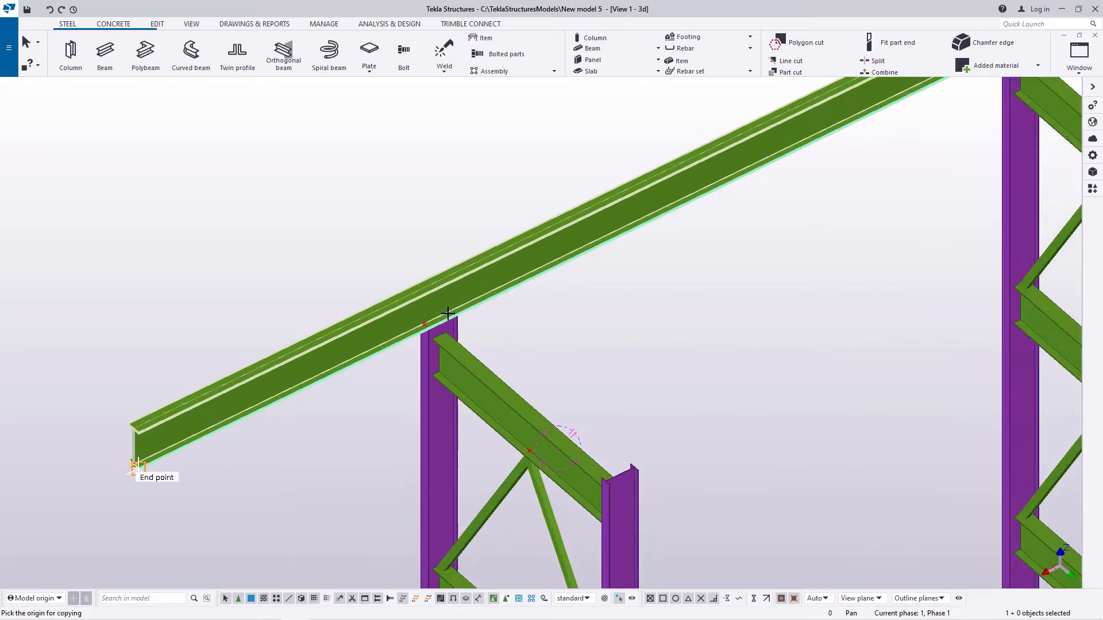
{"action": "scroll", "coordinate": [437, 316], "scroll_direction": "up", "scroll_amount": 5}
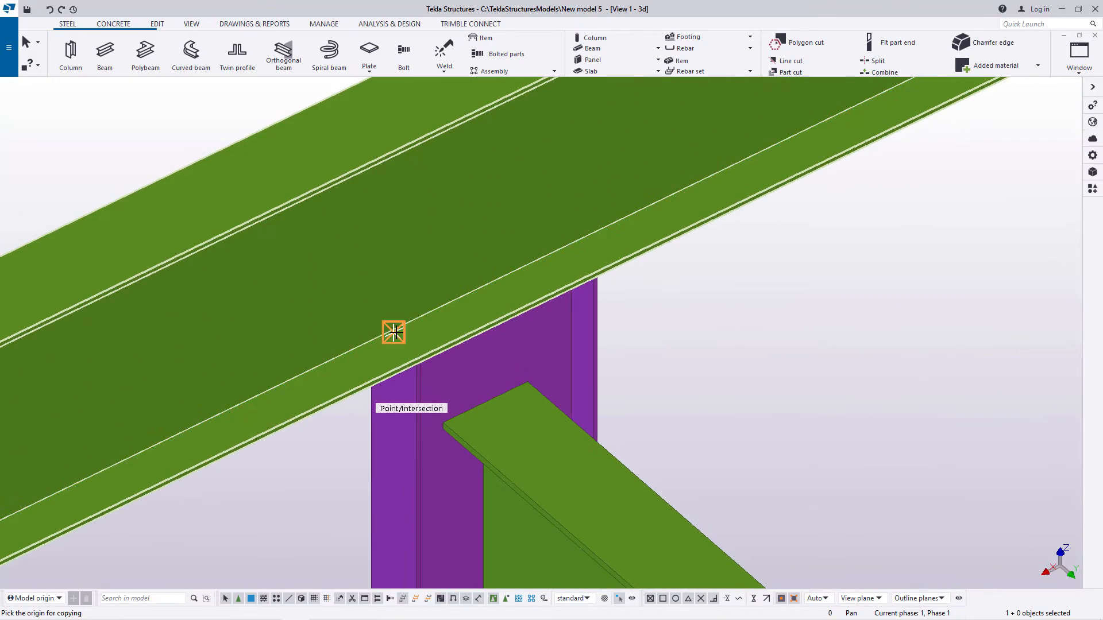
{"action": "left_click", "coordinate": [394, 332]}
{"action": "scroll", "coordinate": [367, 247], "scroll_direction": "down", "scroll_amount": 4}
{"action": "scroll", "coordinate": [494, 344], "scroll_direction": "up", "scroll_amount": 4}
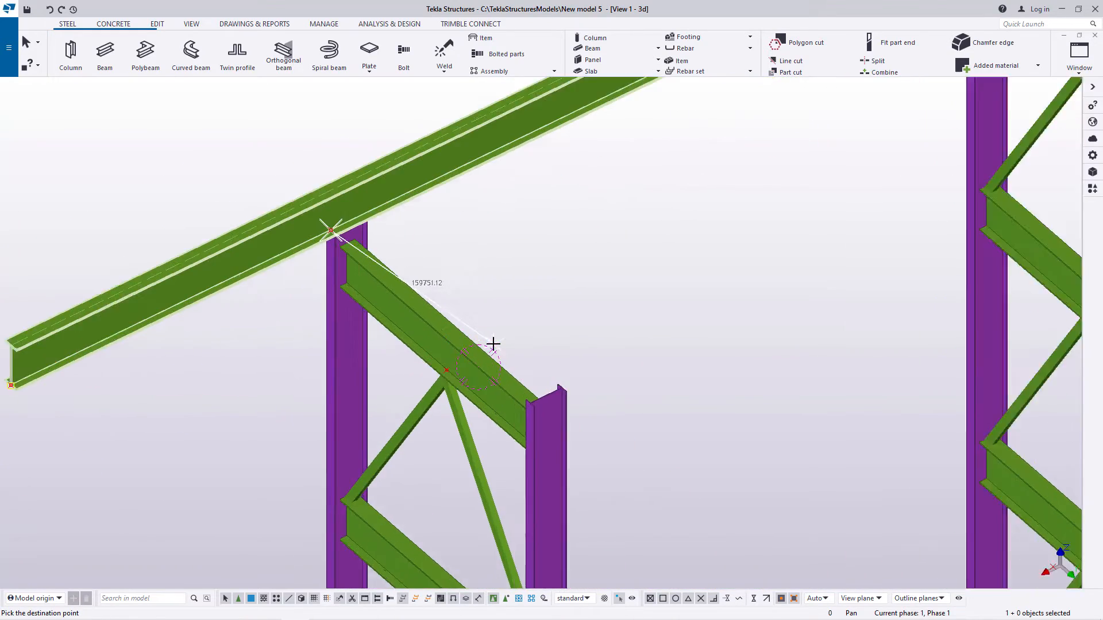
{"action": "scroll", "coordinate": [540, 427], "scroll_direction": "up", "scroll_amount": 6}
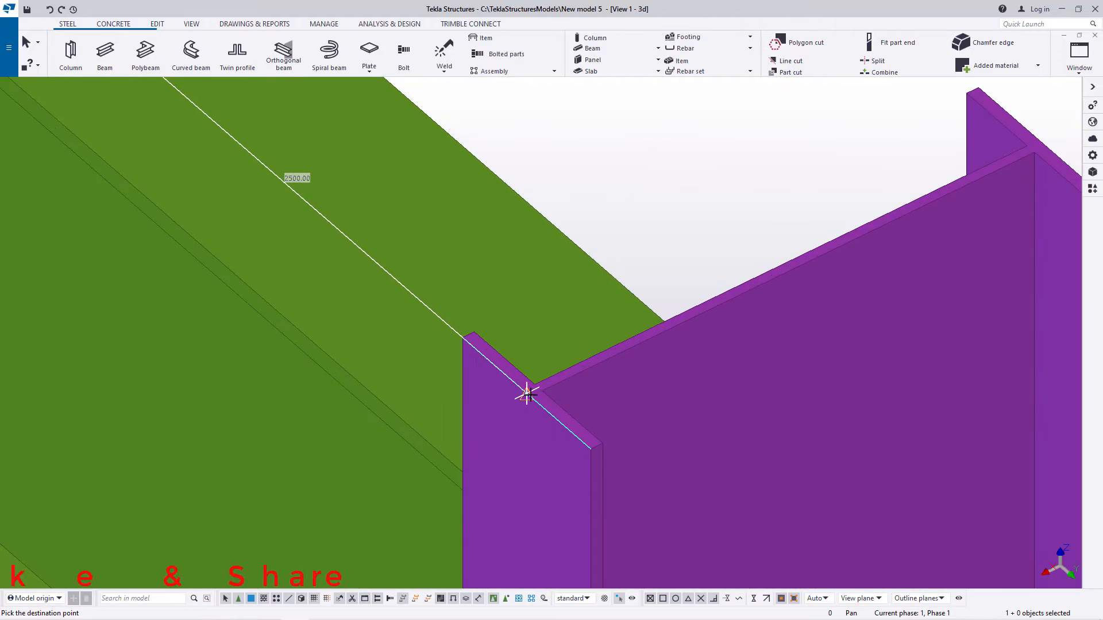
{"action": "left_click", "coordinate": [526, 395]}
{"action": "right_click", "coordinate": [551, 236]}
{"action": "left_click", "coordinate": [563, 243]}
{"action": "scroll", "coordinate": [498, 367], "scroll_direction": "down", "scroll_amount": 5}
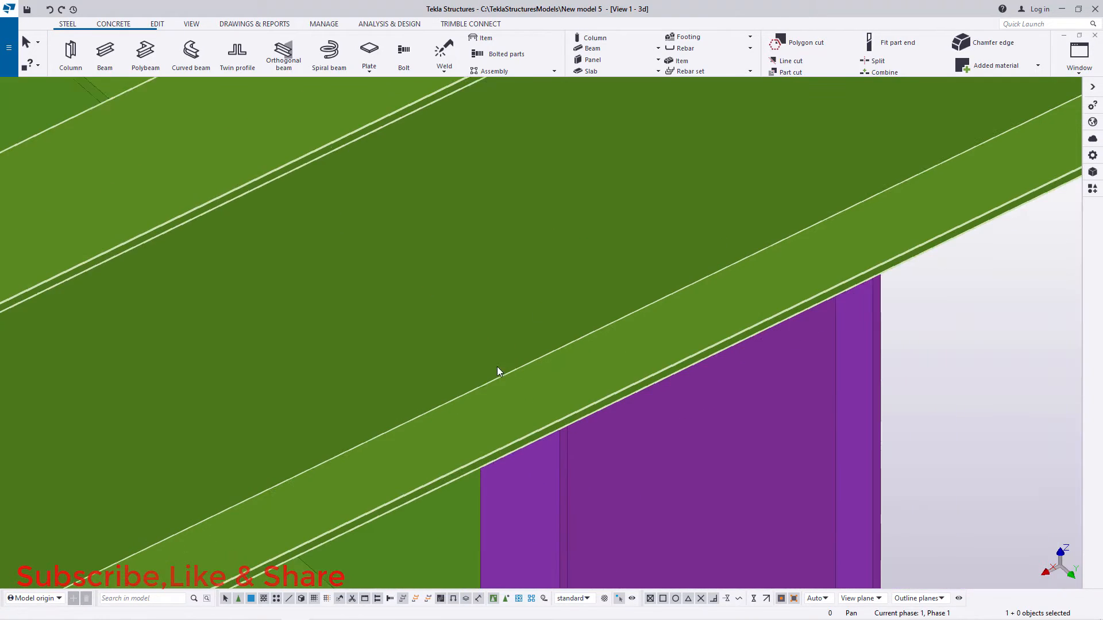
{"action": "scroll", "coordinate": [471, 398], "scroll_direction": "down", "scroll_amount": 10}
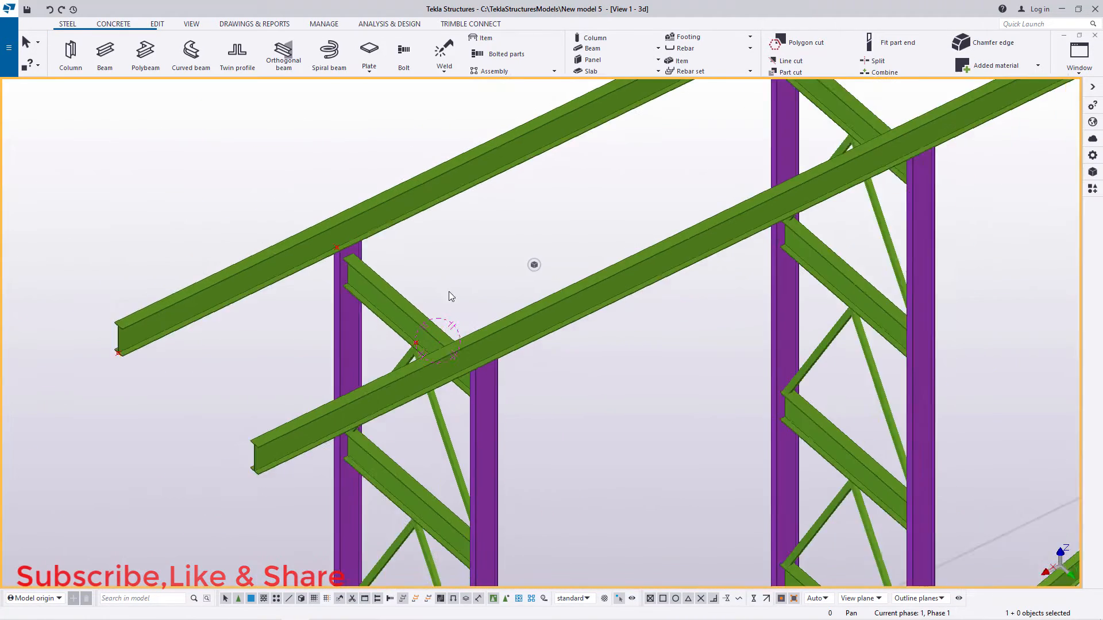
{"action": "scroll", "coordinate": [487, 368], "scroll_direction": "down", "scroll_amount": 5}
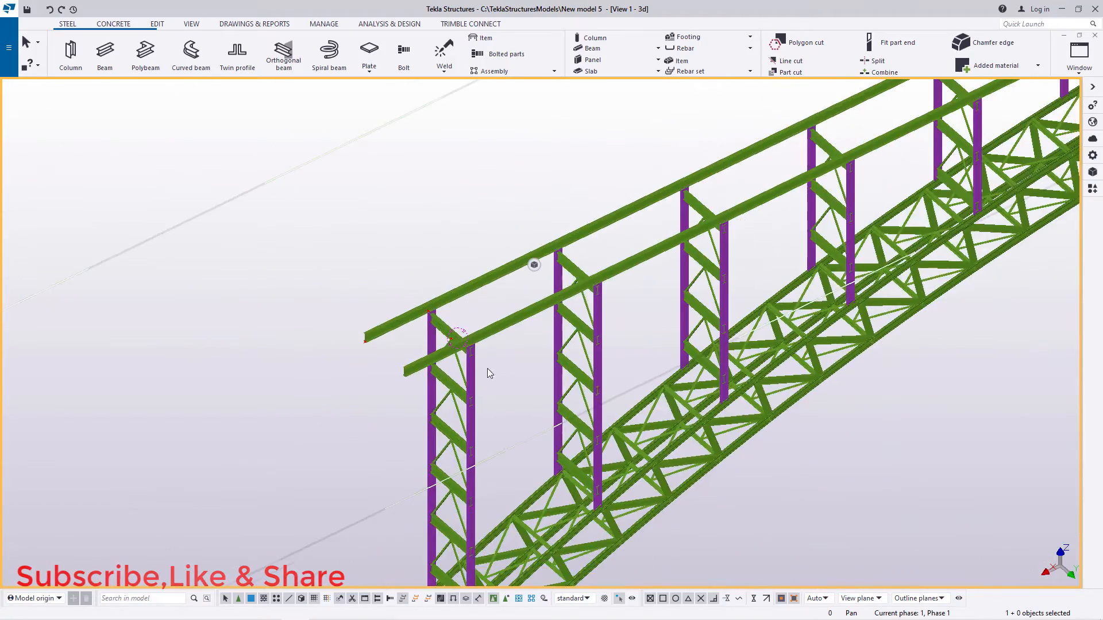
{"action": "scroll", "coordinate": [480, 348], "scroll_direction": "up", "scroll_amount": 6}
{"action": "scroll", "coordinate": [294, 396], "scroll_direction": "down", "scroll_amount": 5}
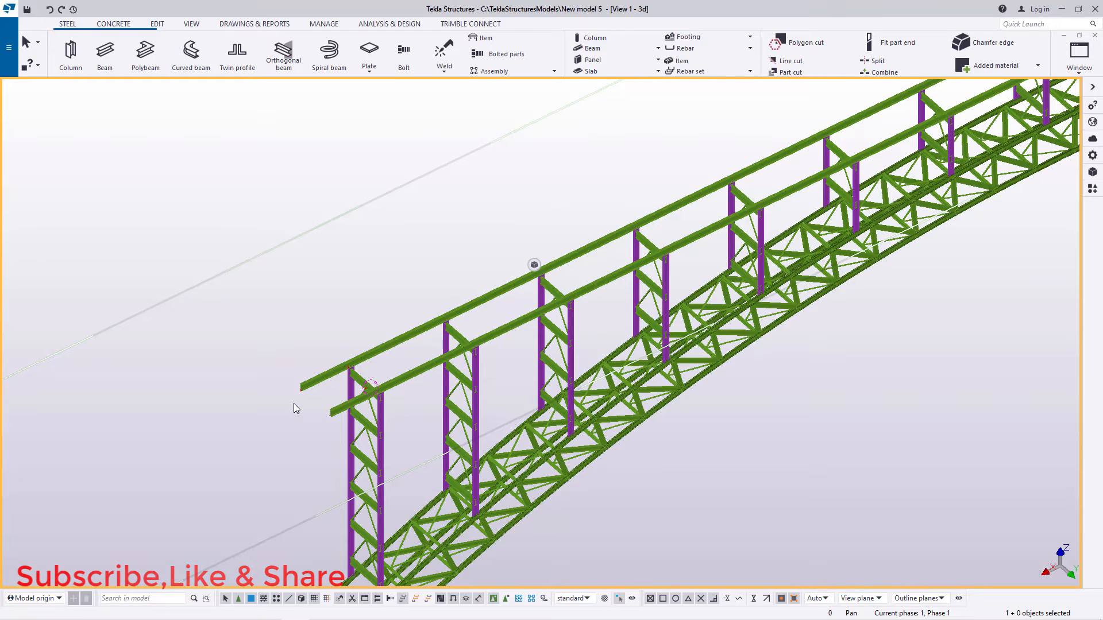
{"action": "scroll", "coordinate": [351, 370], "scroll_direction": "up", "scroll_amount": 7}
{"action": "scroll", "coordinate": [139, 495], "scroll_direction": "down", "scroll_amount": 8}
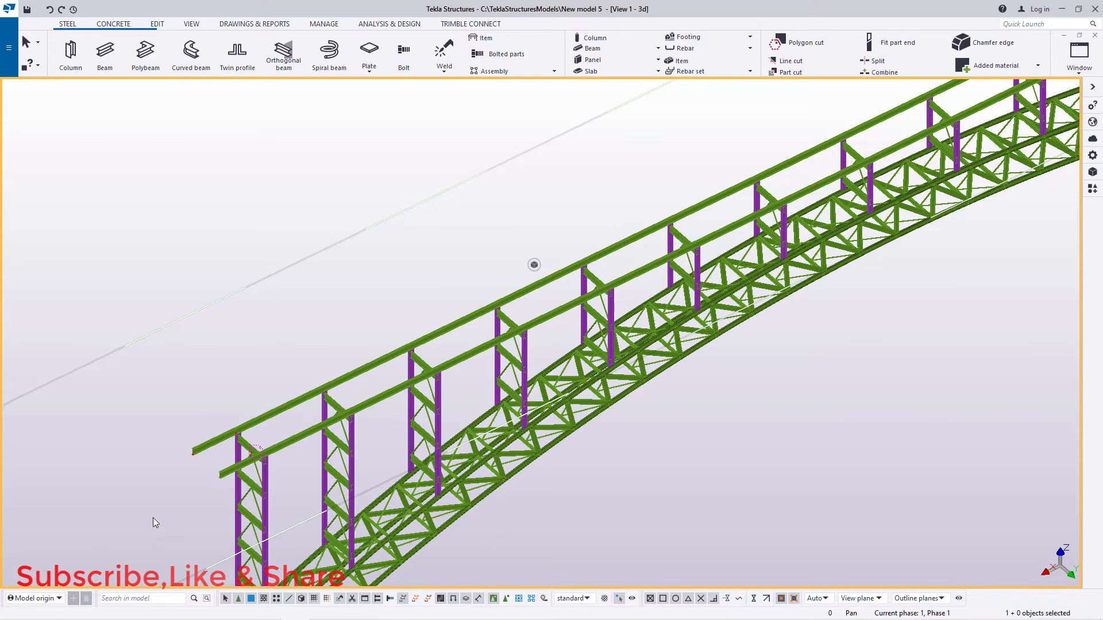
{"action": "scroll", "coordinate": [209, 454], "scroll_direction": "up", "scroll_amount": 2}
{"action": "scroll", "coordinate": [207, 451], "scroll_direction": "up", "scroll_amount": 6}
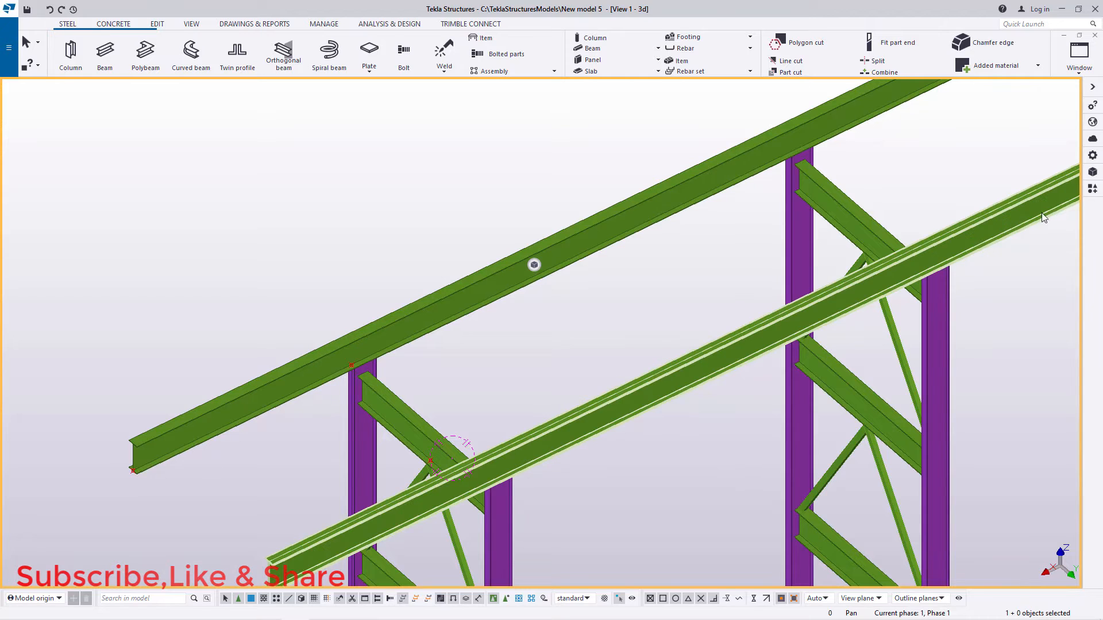
Step: Search the component catalog for "div" and open the settings of the Dividing part (1054) component
{"action": "left_click", "coordinate": [1092, 189]}
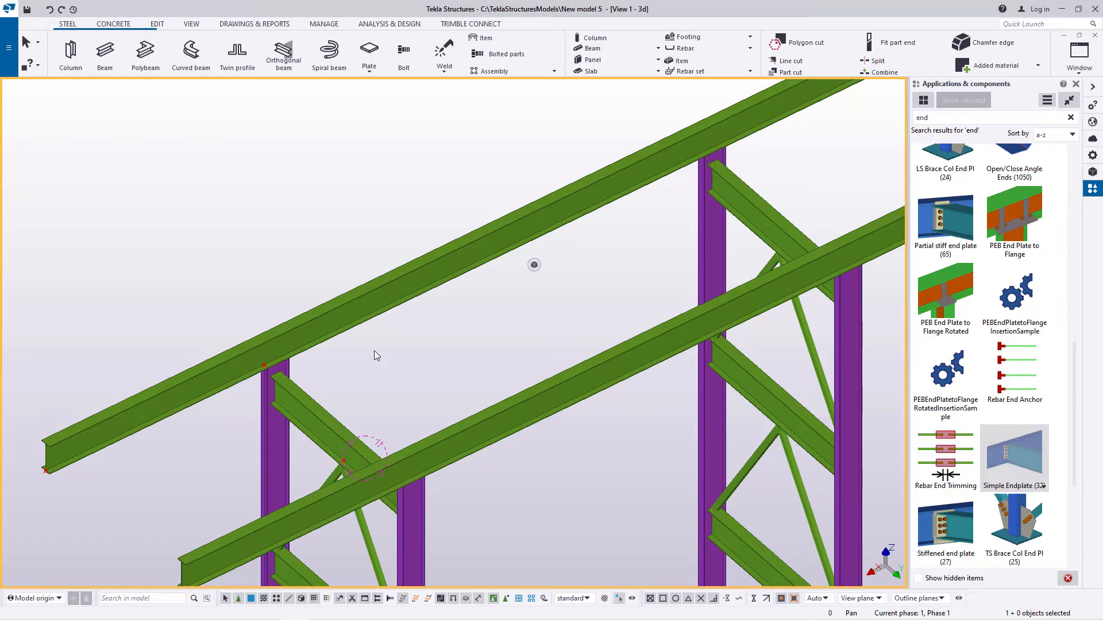
{"action": "left_click", "coordinate": [358, 316]}
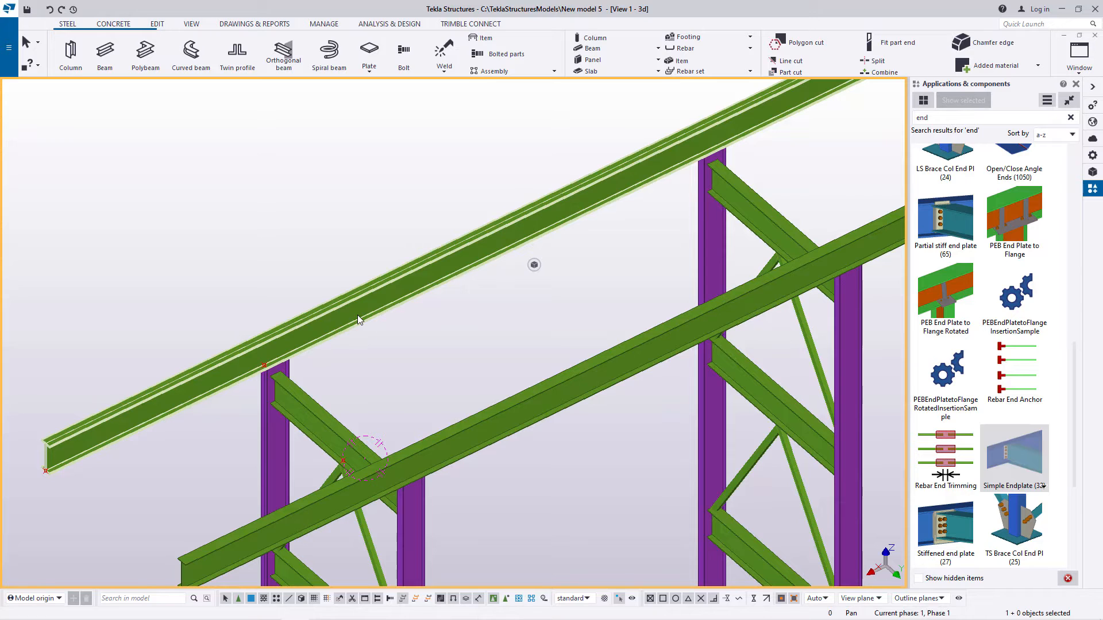
{"action": "scroll", "coordinate": [340, 333], "scroll_direction": "down", "scroll_amount": 2}
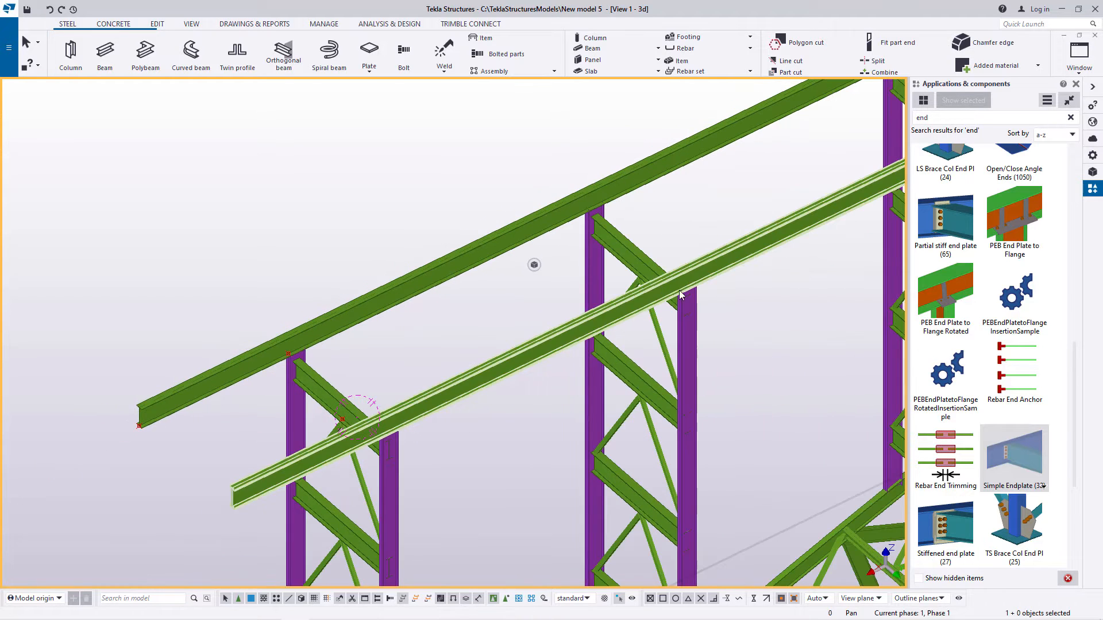
{"action": "scroll", "coordinate": [976, 344], "scroll_direction": "up", "scroll_amount": 10}
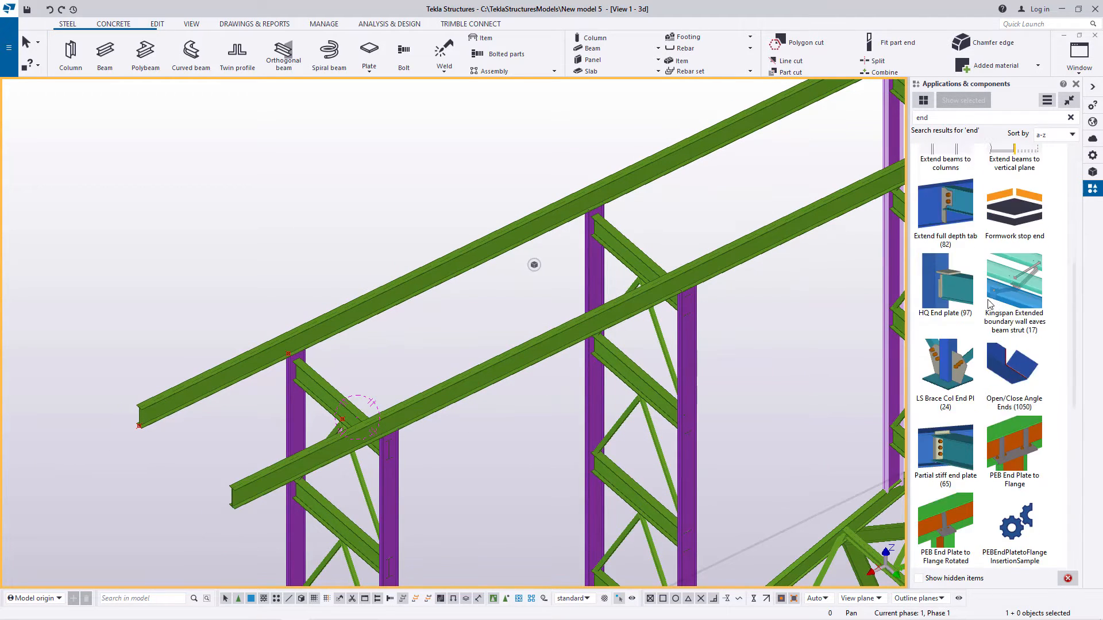
{"action": "double_click", "coordinate": [932, 118]}
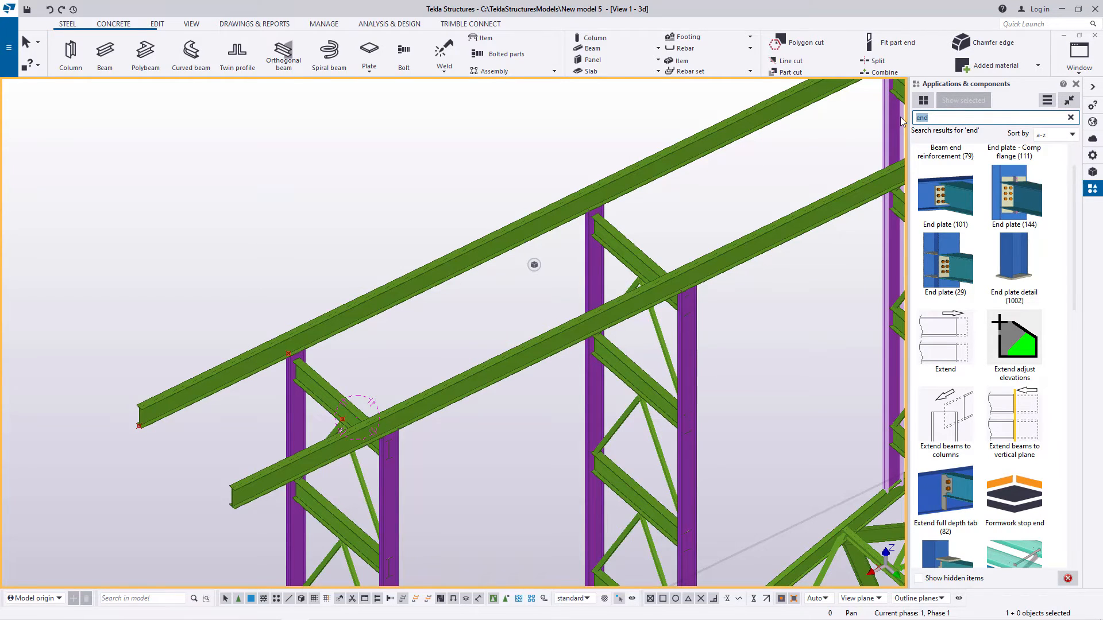
{"action": "type", "text": "div"}
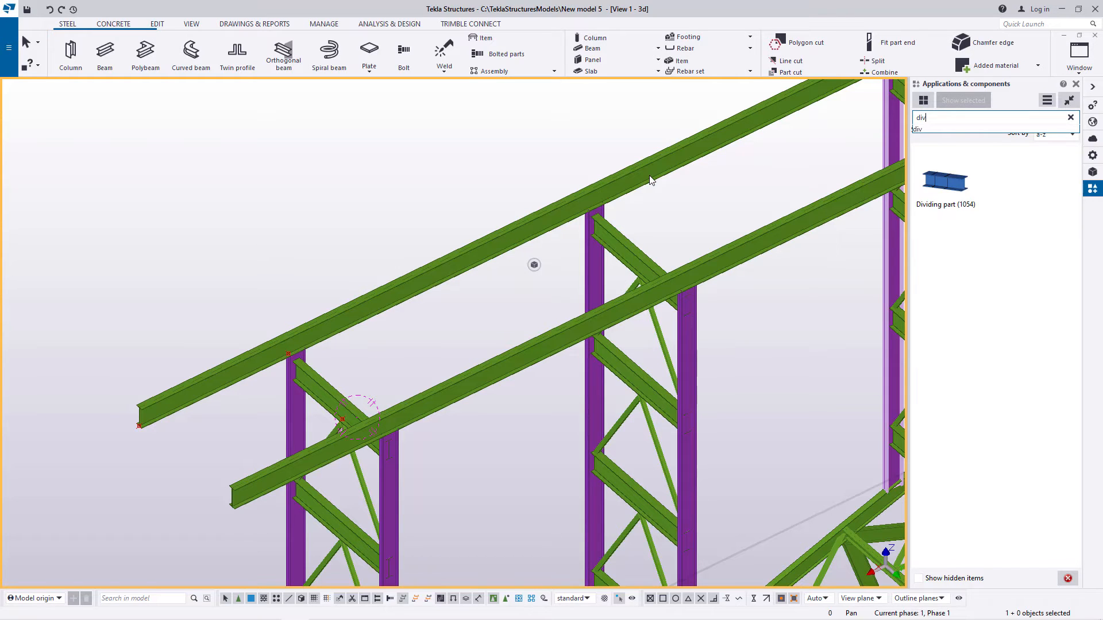
{"action": "left_click", "coordinate": [946, 193]}
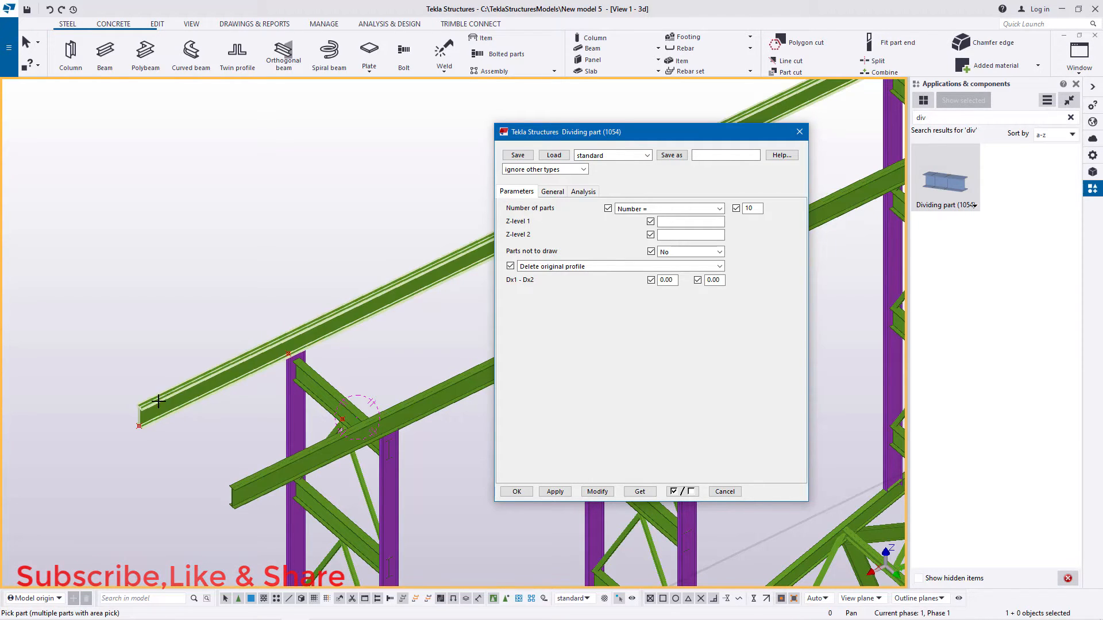
Step: Divide the original top beam into 10 parts with Delete original profile, using the top flange's edge midpoint at the beam end as position
{"action": "scroll", "coordinate": [197, 386], "scroll_direction": "down", "scroll_amount": 3}
{"action": "scroll", "coordinate": [205, 388], "scroll_direction": "up", "scroll_amount": 4}
{"action": "scroll", "coordinate": [128, 422], "scroll_direction": "up", "scroll_amount": 3}
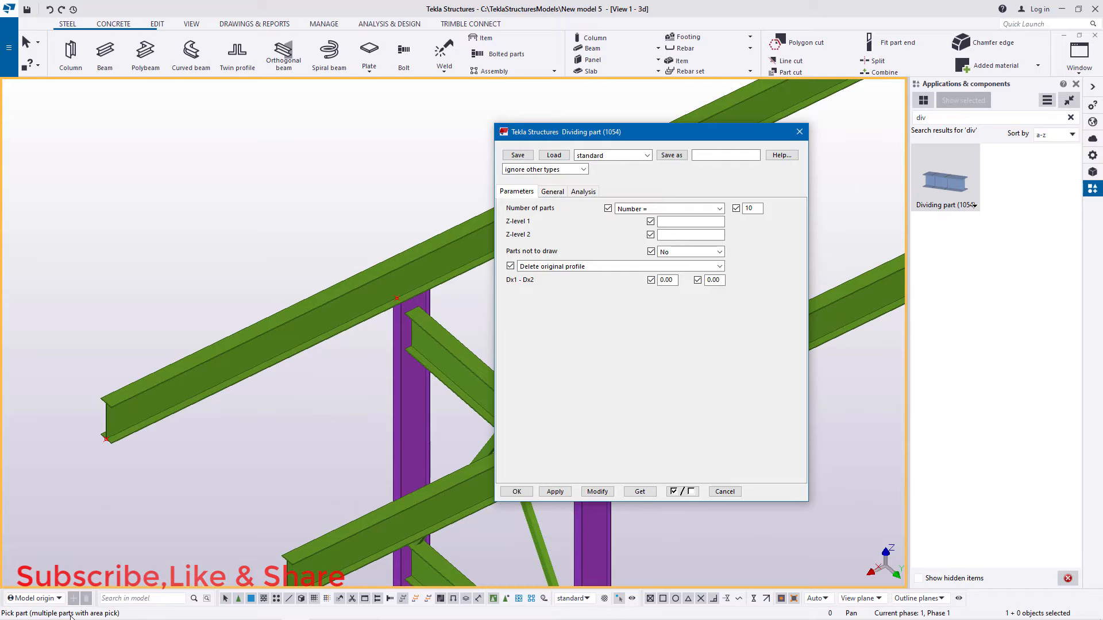
{"action": "scroll", "coordinate": [86, 454], "scroll_direction": "up", "scroll_amount": 5}
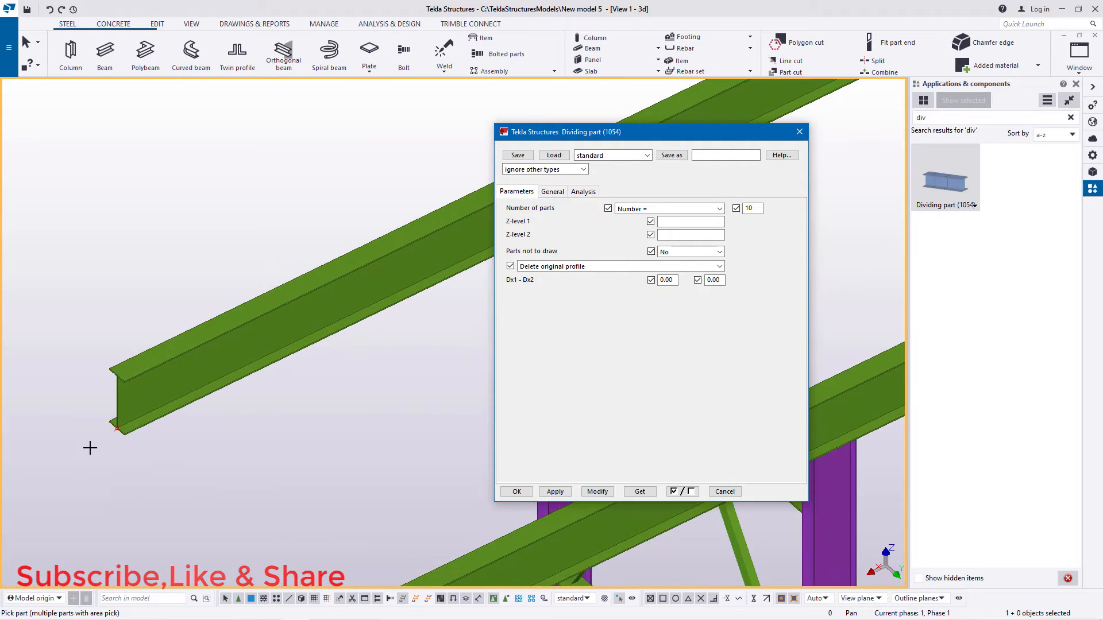
{"action": "left_click", "coordinate": [171, 371]}
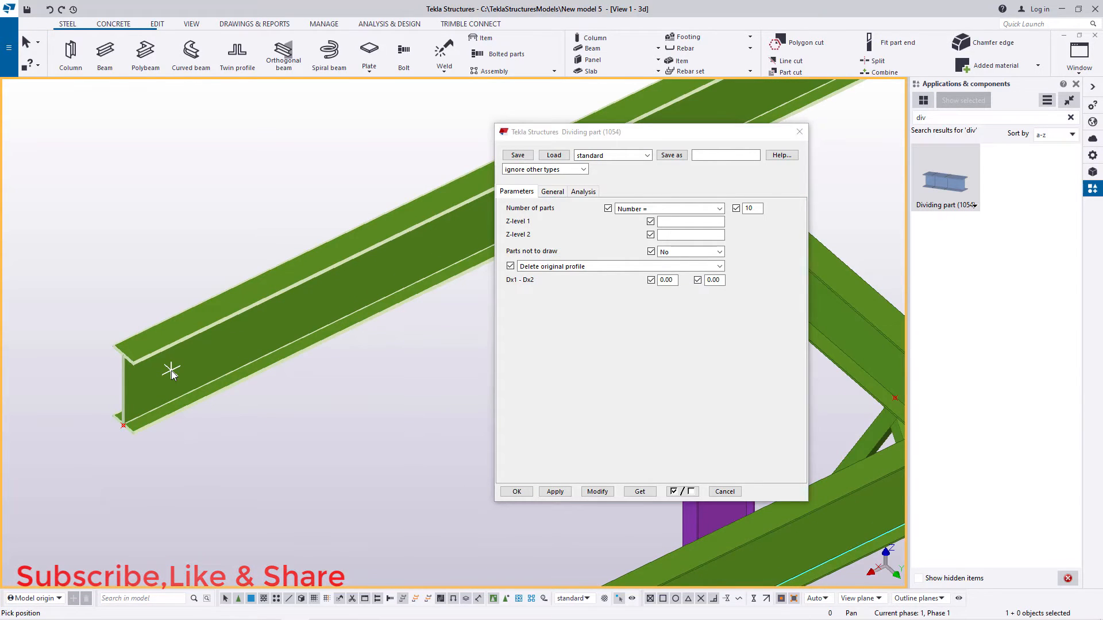
{"action": "scroll", "coordinate": [122, 369], "scroll_direction": "up", "scroll_amount": 8}
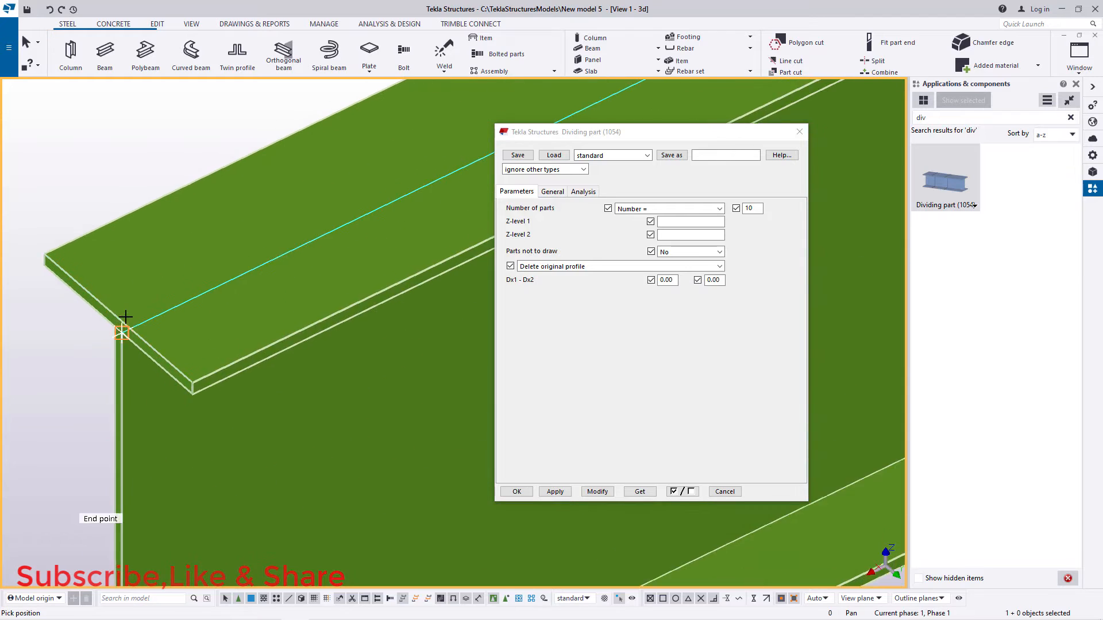
{"action": "scroll", "coordinate": [121, 317], "scroll_direction": "up", "scroll_amount": 2}
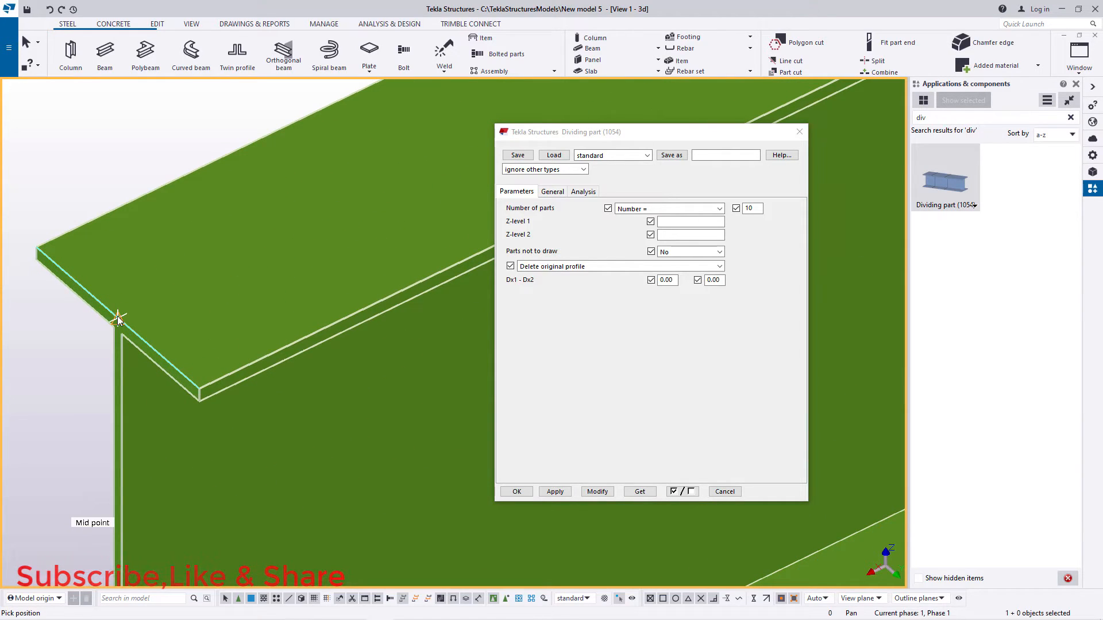
{"action": "left_click", "coordinate": [117, 320]}
{"action": "scroll", "coordinate": [121, 390], "scroll_direction": "down", "scroll_amount": 5}
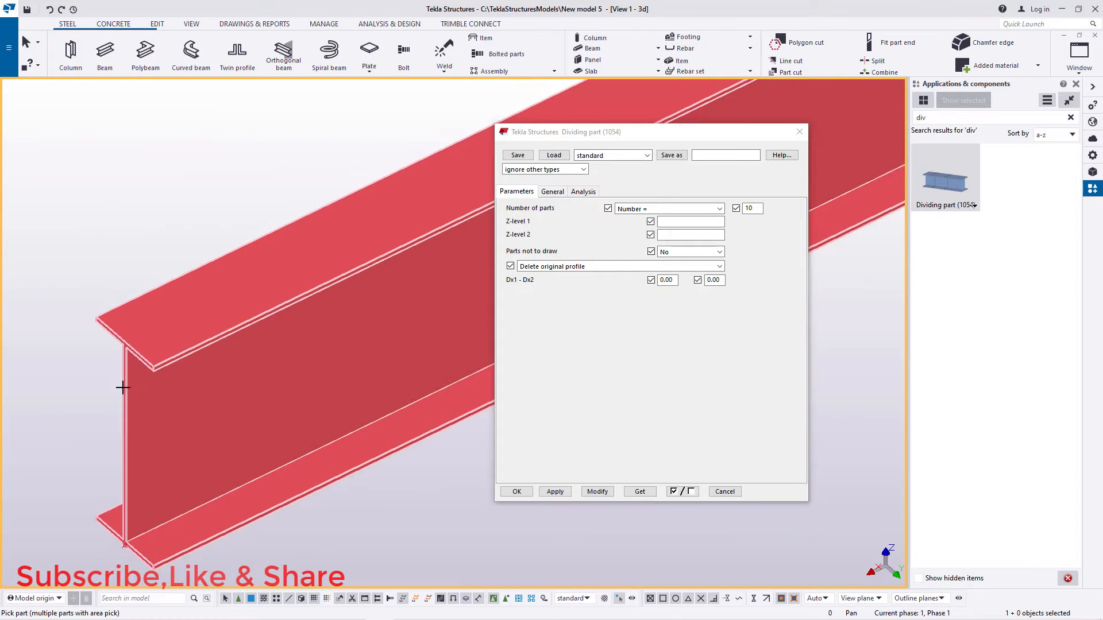
{"action": "scroll", "coordinate": [131, 422], "scroll_direction": "down", "scroll_amount": 4}
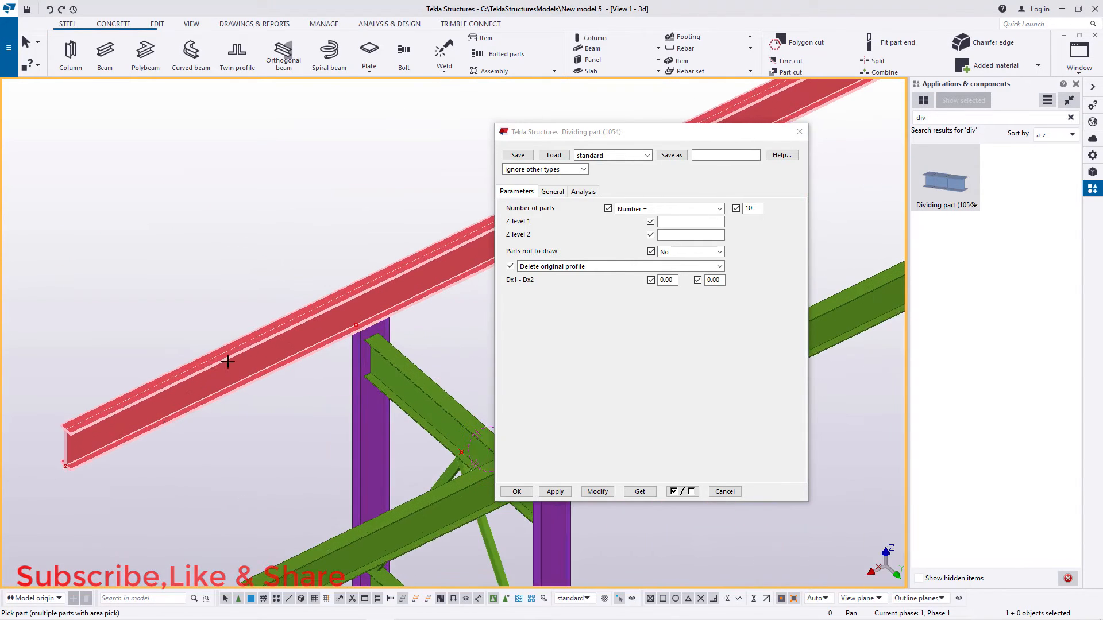
{"action": "scroll", "coordinate": [16, 472], "scroll_direction": "down", "scroll_amount": 3}
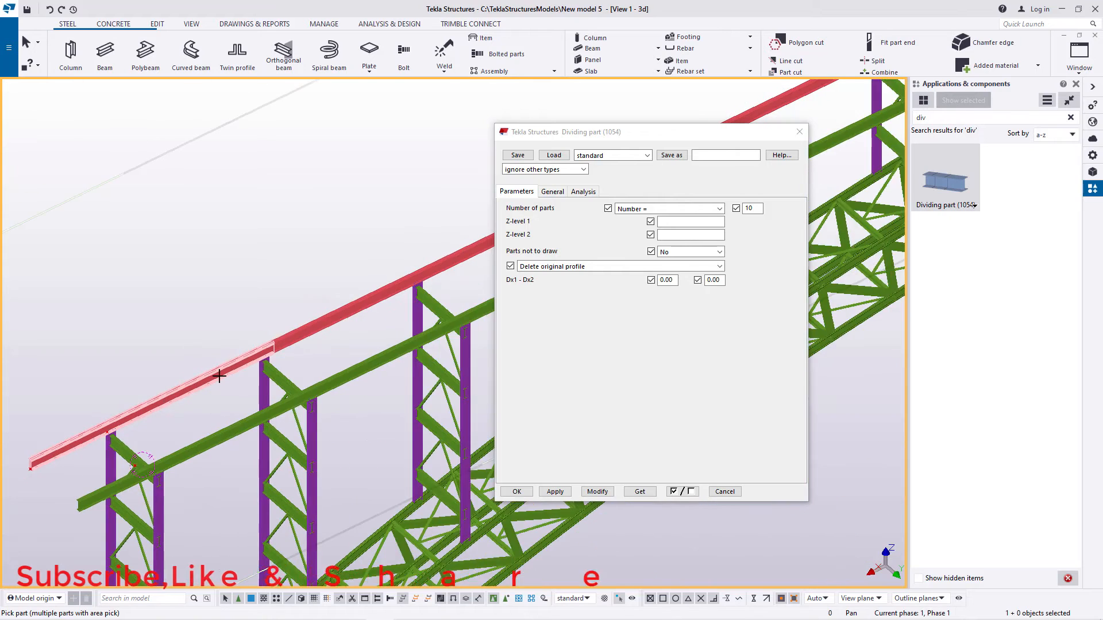
Step: Look through the Dividing part options for handling the original profile, then end the command and close its settings
{"action": "scroll", "coordinate": [253, 356], "scroll_direction": "up", "scroll_amount": 4}
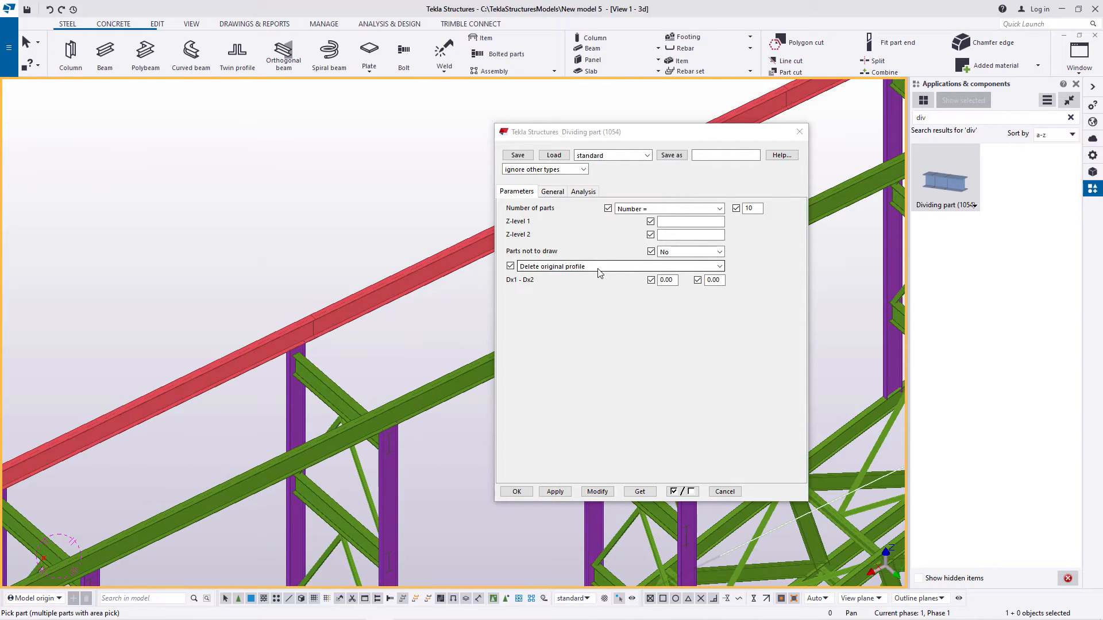
{"action": "left_click", "coordinate": [718, 267]}
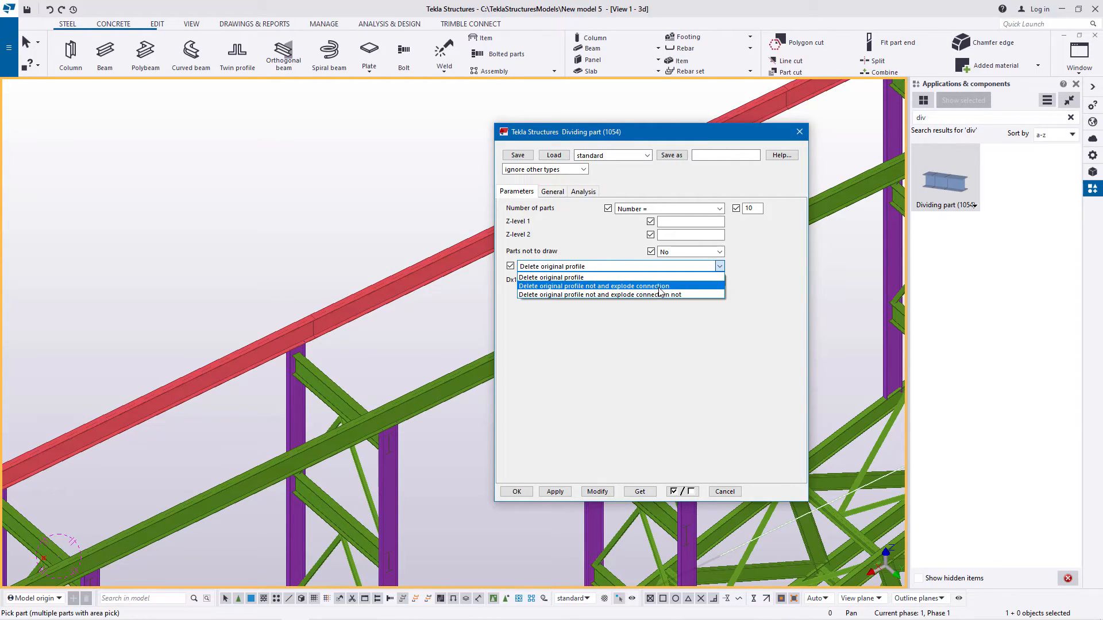
{"action": "left_click", "coordinate": [803, 135]}
{"action": "right_click", "coordinate": [414, 181]}
{"action": "left_click", "coordinate": [441, 188]}
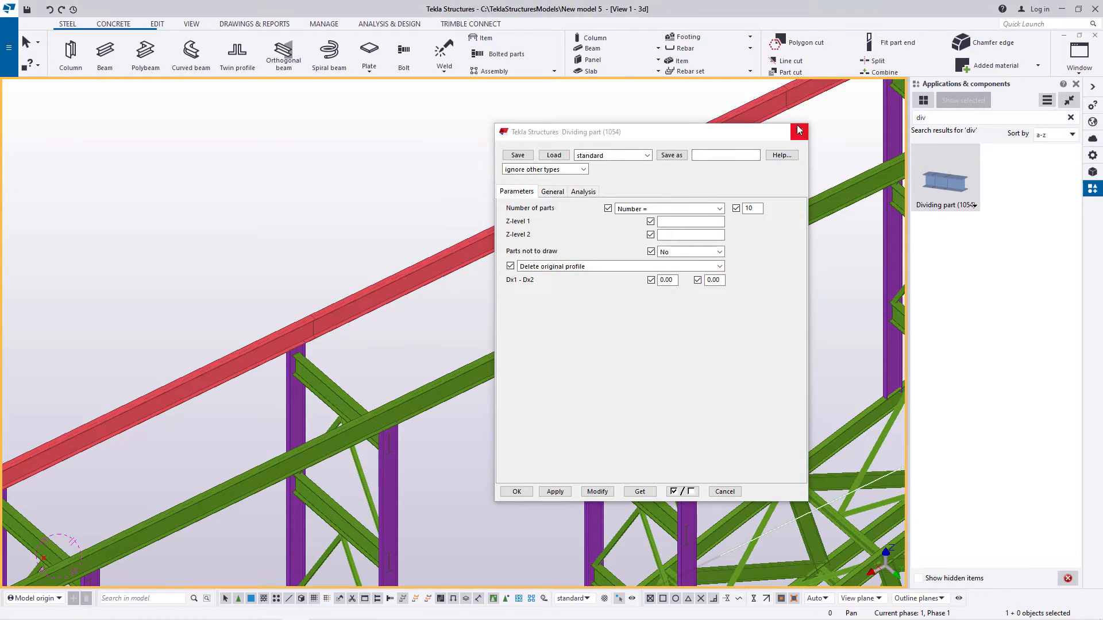
{"action": "left_click", "coordinate": [799, 130]}
{"action": "scroll", "coordinate": [505, 239], "scroll_direction": "up", "scroll_amount": 5}
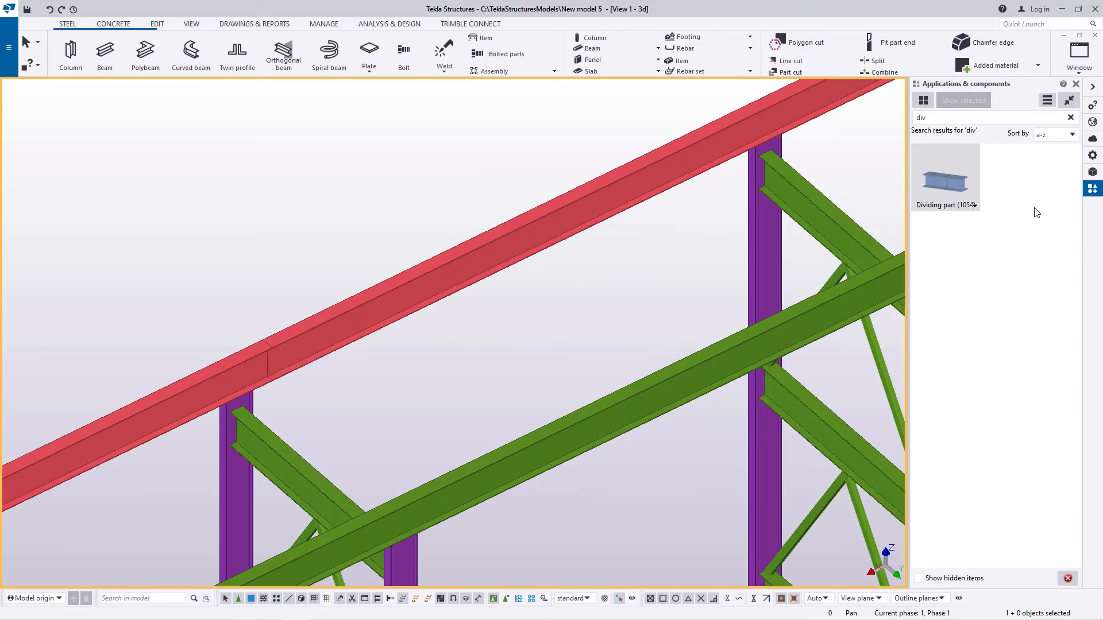
Step: Divide the copied top beam on the opposite column row into 10 parts, using its end's top flange edge midpoint as position
{"action": "double_click", "coordinate": [945, 181]}
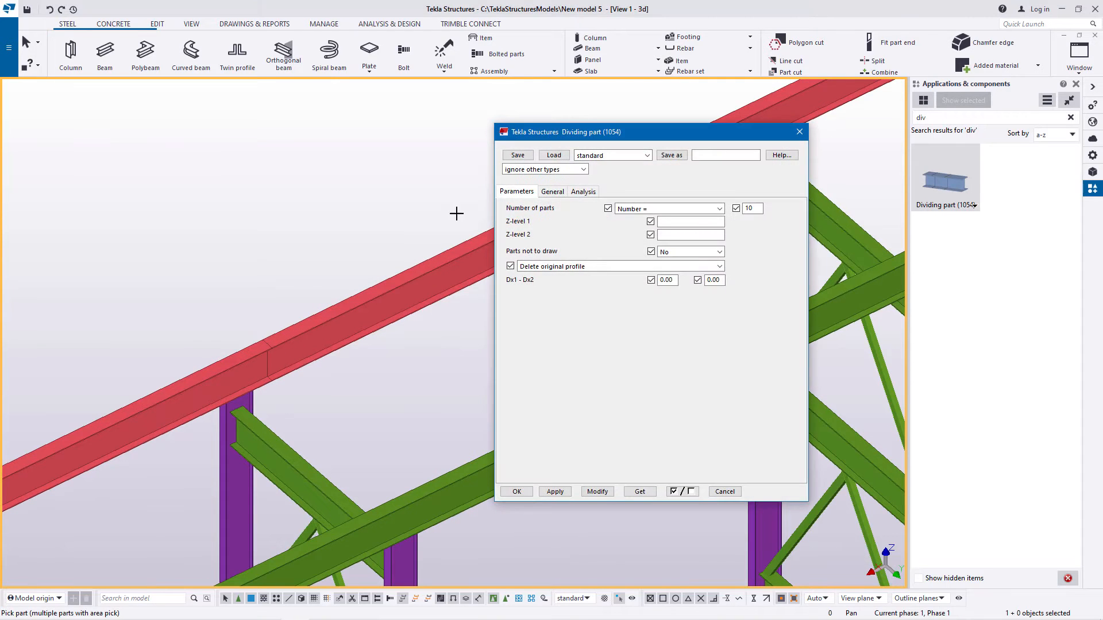
{"action": "scroll", "coordinate": [317, 213], "scroll_direction": "down", "scroll_amount": 3}
{"action": "scroll", "coordinate": [153, 382], "scroll_direction": "up", "scroll_amount": 5}
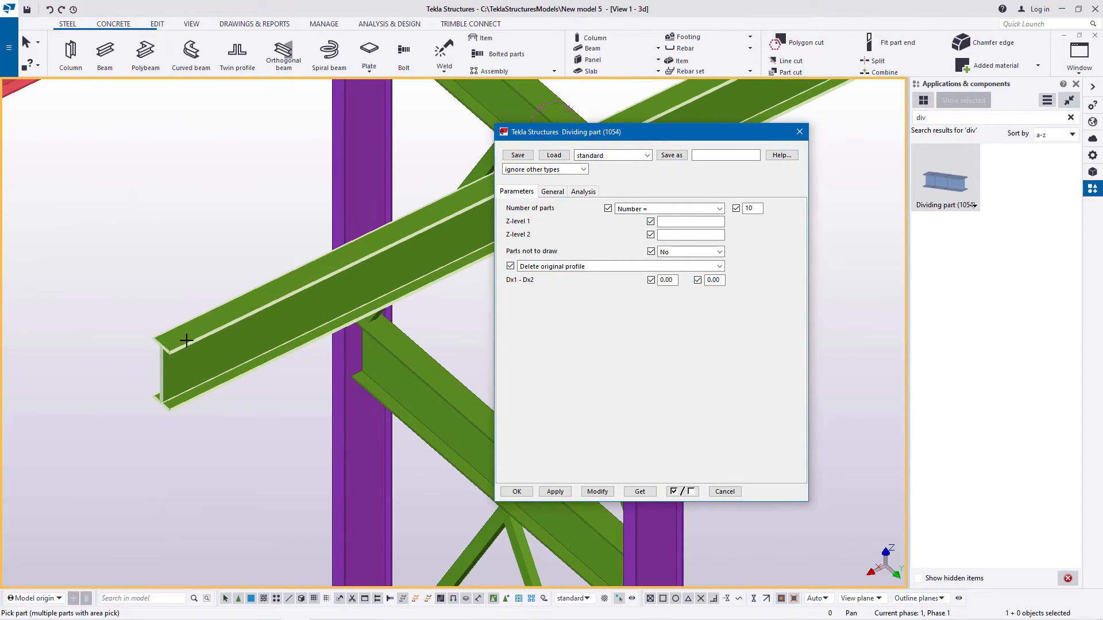
{"action": "left_click", "coordinate": [189, 333]}
{"action": "scroll", "coordinate": [167, 341], "scroll_direction": "up", "scroll_amount": 5}
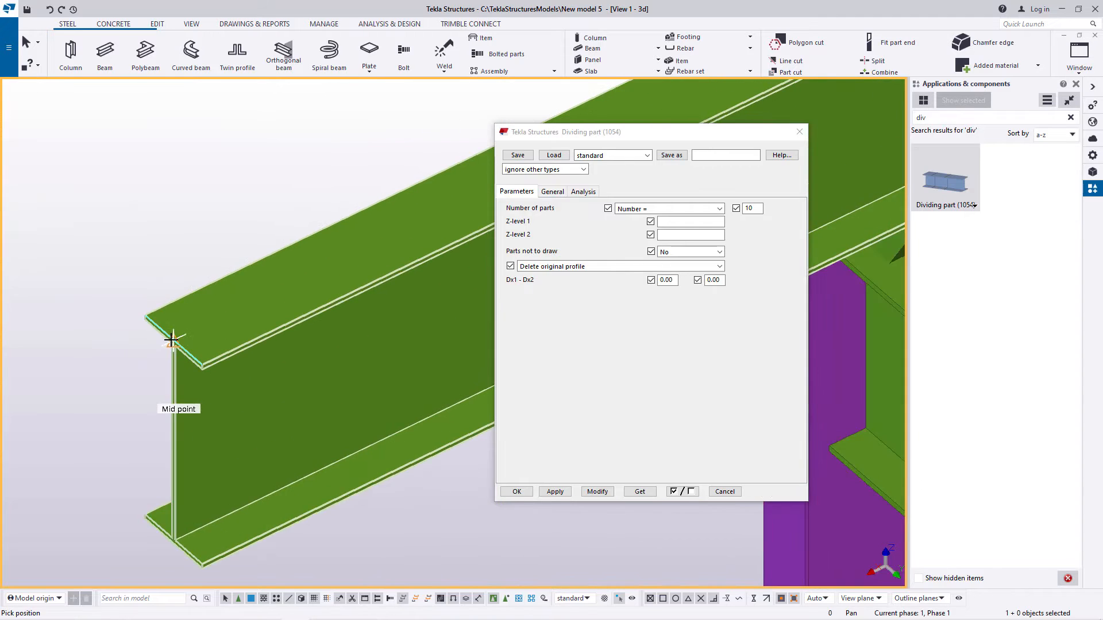
{"action": "scroll", "coordinate": [174, 339], "scroll_direction": "up", "scroll_amount": 1}
{"action": "left_click", "coordinate": [176, 342]}
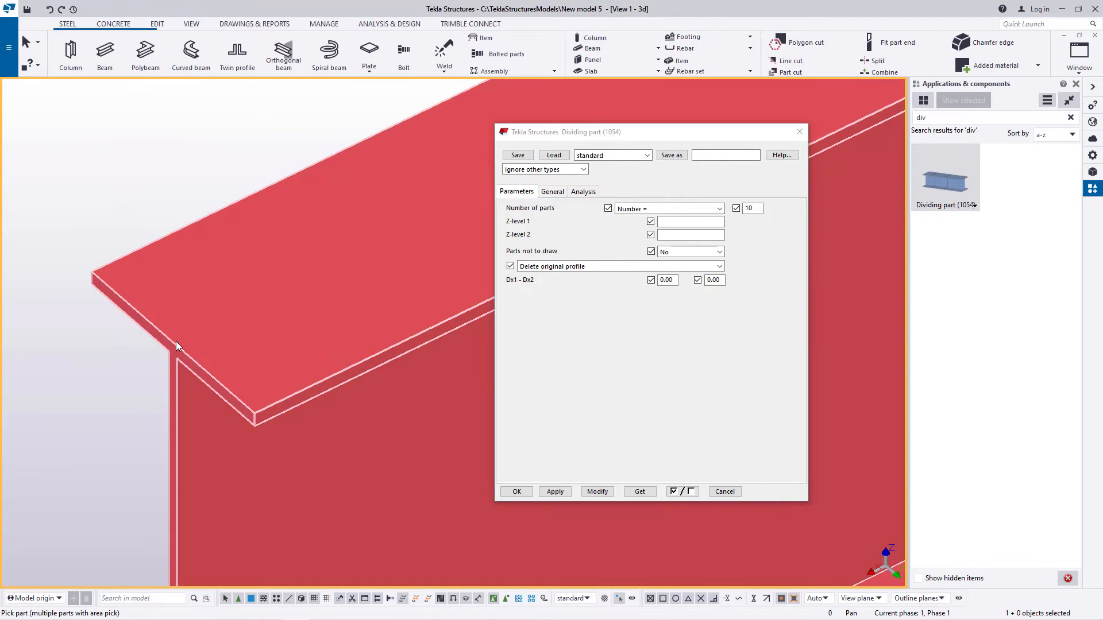
{"action": "scroll", "coordinate": [176, 341], "scroll_direction": "down", "scroll_amount": 2}
{"action": "right_click", "coordinate": [170, 232]}
{"action": "left_click", "coordinate": [198, 242]}
{"action": "scroll", "coordinate": [178, 376], "scroll_direction": "down", "scroll_amount": 2}
{"action": "scroll", "coordinate": [153, 434], "scroll_direction": "down", "scroll_amount": 3}
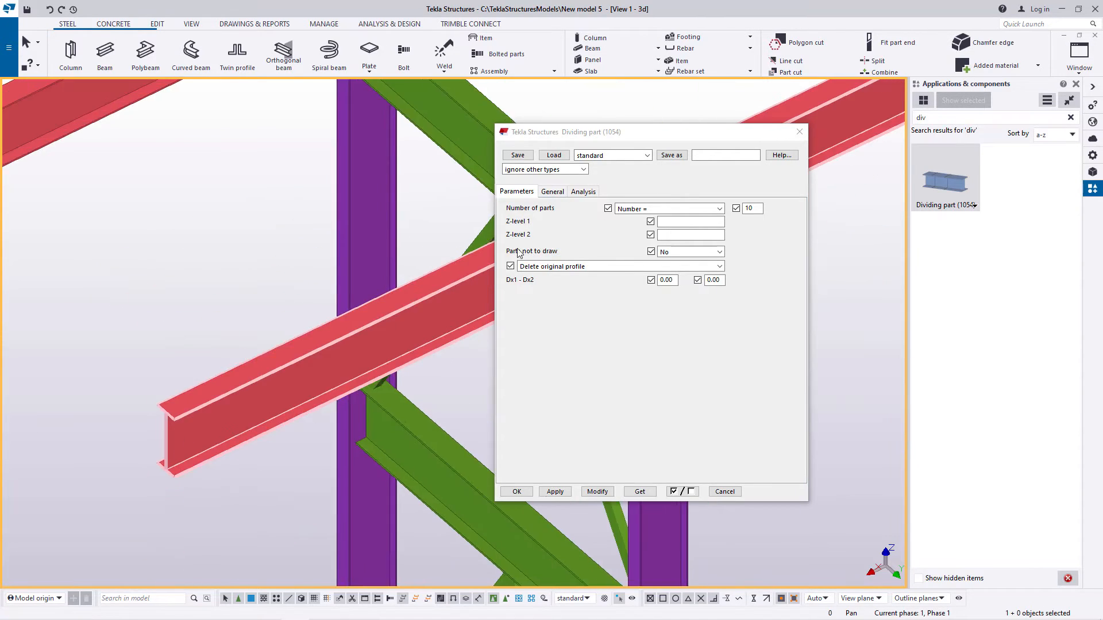
{"action": "left_click", "coordinate": [799, 132]}
Step: Inspect the split joints along both divided top beams and check the length of individual segments
{"action": "scroll", "coordinate": [414, 350], "scroll_direction": "down", "scroll_amount": 2}
{"action": "scroll", "coordinate": [414, 350], "scroll_direction": "down", "scroll_amount": 2}
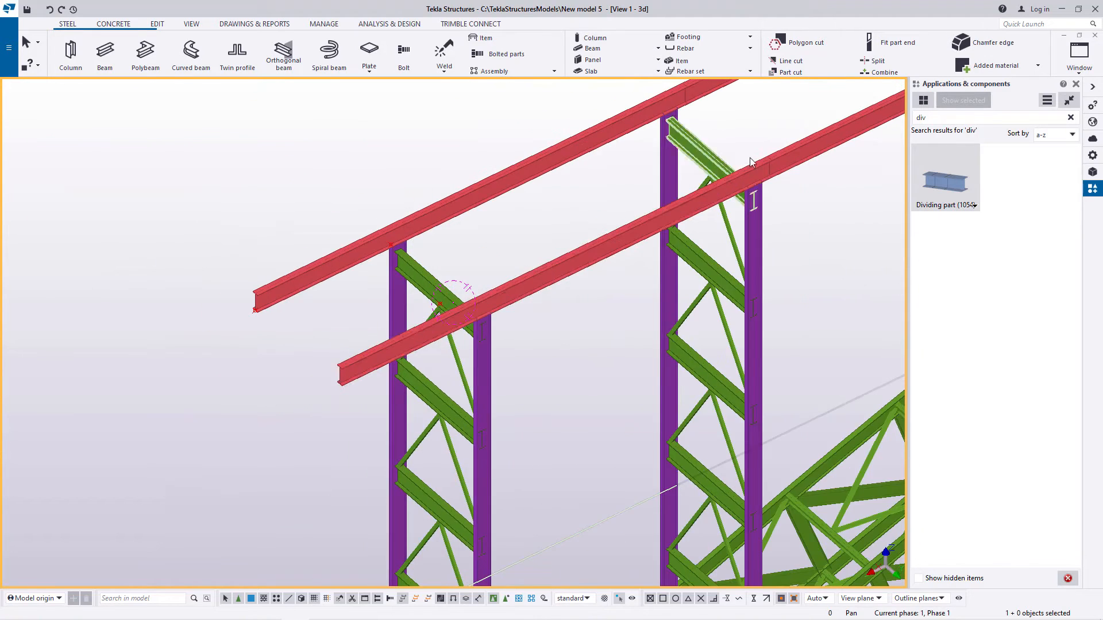
{"action": "scroll", "coordinate": [773, 178], "scroll_direction": "up", "scroll_amount": 6}
{"action": "scroll", "coordinate": [773, 178], "scroll_direction": "up", "scroll_amount": 1}
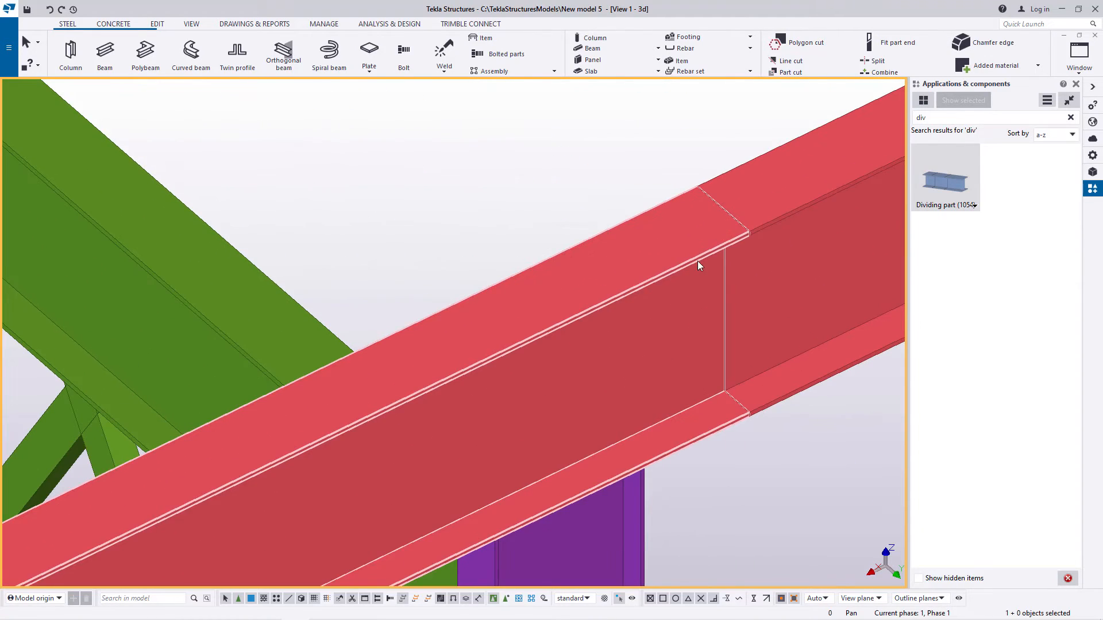
{"action": "scroll", "coordinate": [695, 264], "scroll_direction": "down", "scroll_amount": 2}
{"action": "scroll", "coordinate": [664, 257], "scroll_direction": "down", "scroll_amount": 5}
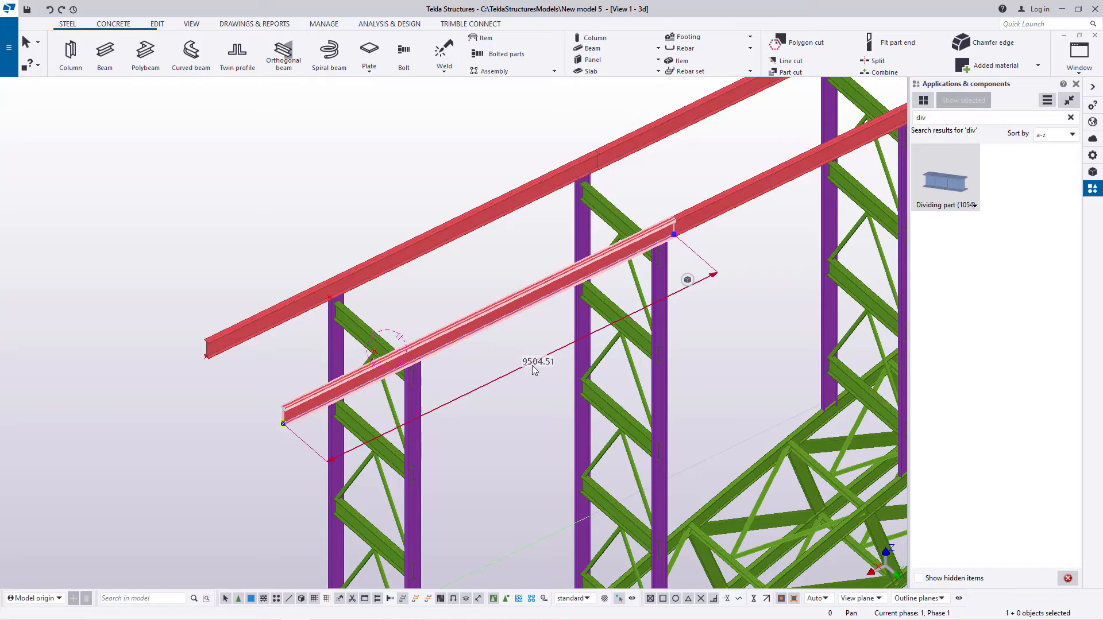
{"action": "scroll", "coordinate": [728, 198], "scroll_direction": "up", "scroll_amount": 6}
{"action": "scroll", "coordinate": [728, 198], "scroll_direction": "down", "scroll_amount": 8}
{"action": "middle_click_drag", "start_coordinate": [729, 198], "coordinate": [525, 326]}
{"action": "left_click", "coordinate": [715, 240]}
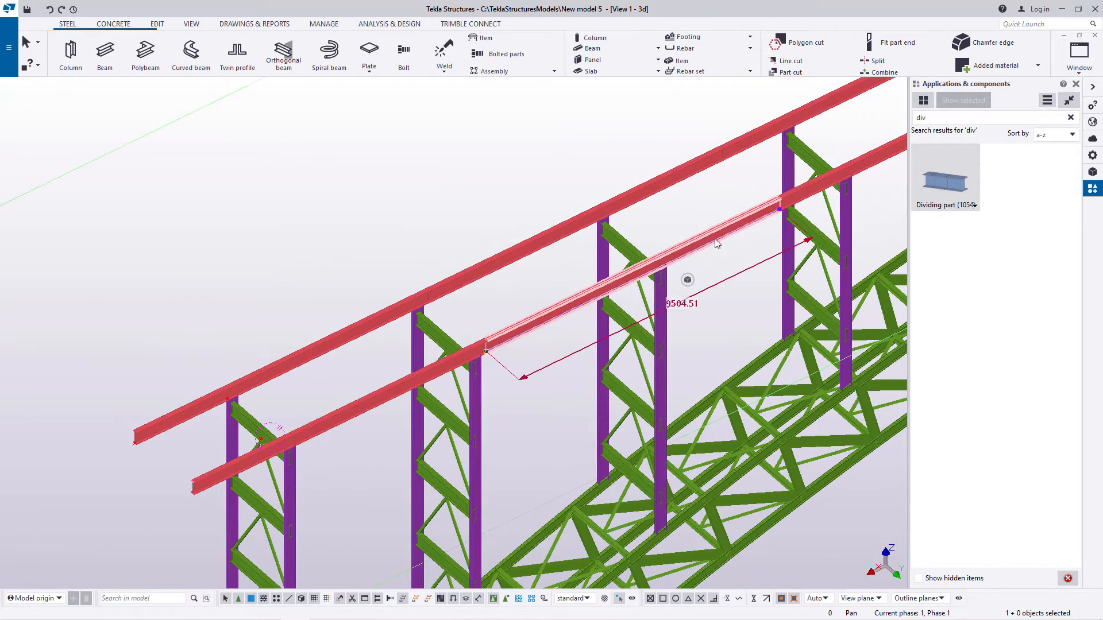
{"action": "scroll", "coordinate": [477, 301], "scroll_direction": "down", "scroll_amount": 5}
{"action": "scroll", "coordinate": [430, 305], "scroll_direction": "up", "scroll_amount": 8}
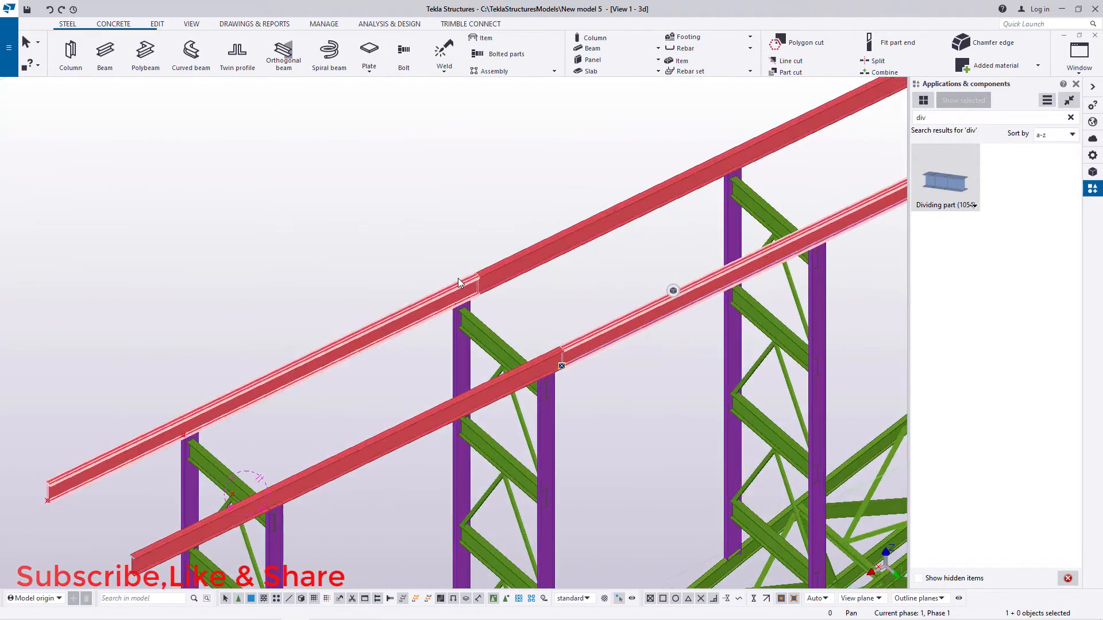
{"action": "scroll", "coordinate": [460, 282], "scroll_direction": "up", "scroll_amount": 8}
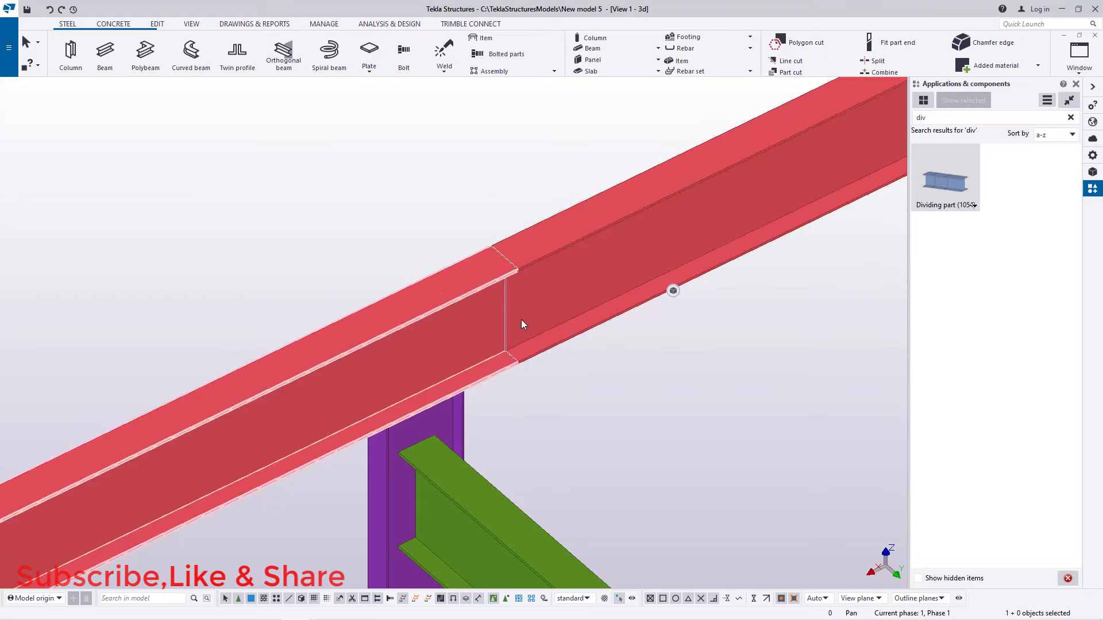
{"action": "scroll", "coordinate": [524, 305], "scroll_direction": "down", "scroll_amount": 5}
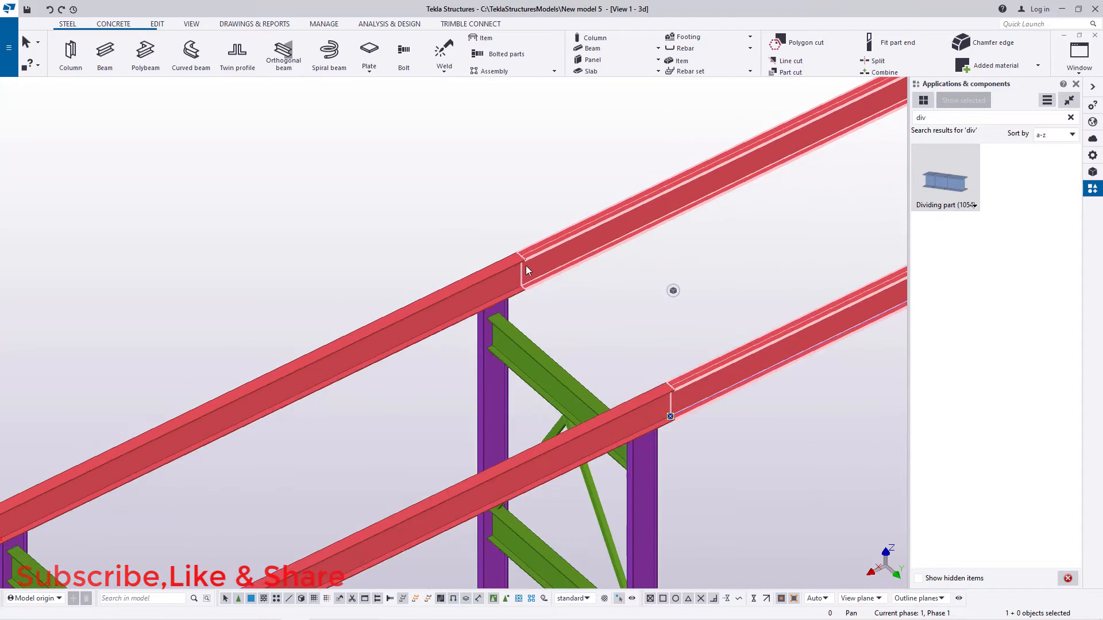
{"action": "scroll", "coordinate": [519, 268], "scroll_direction": "down", "scroll_amount": 5}
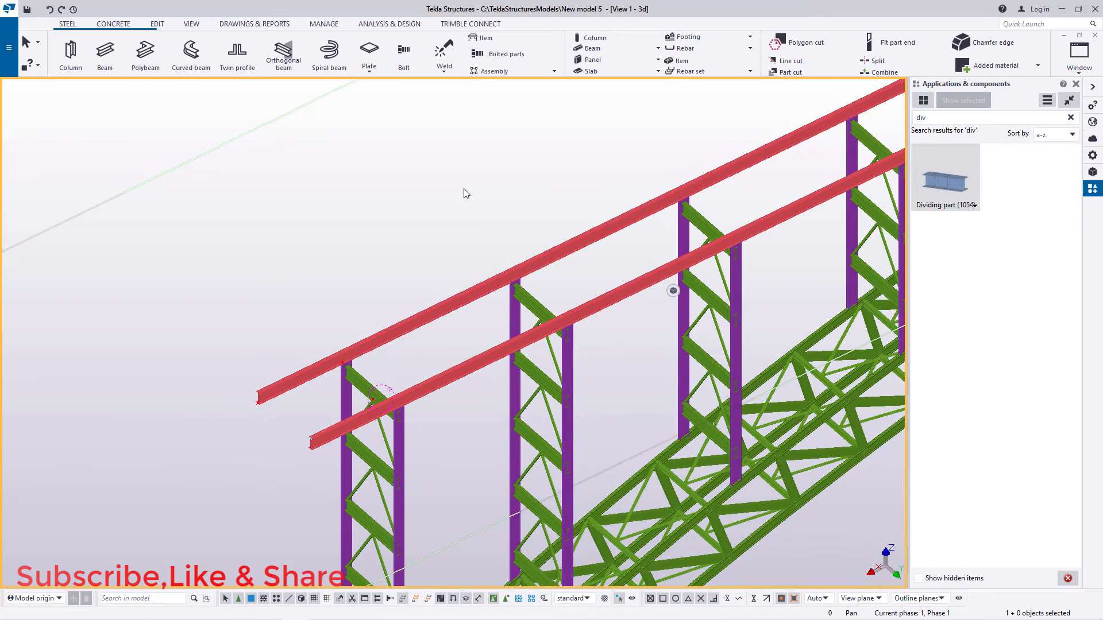
Step: Model a steel cross beam between the top flange edge midpoints at the near ends of the two longitudinal top beams
{"action": "left_click", "coordinate": [1076, 84]}
{"action": "scroll", "coordinate": [313, 418], "scroll_direction": "up", "scroll_amount": 6}
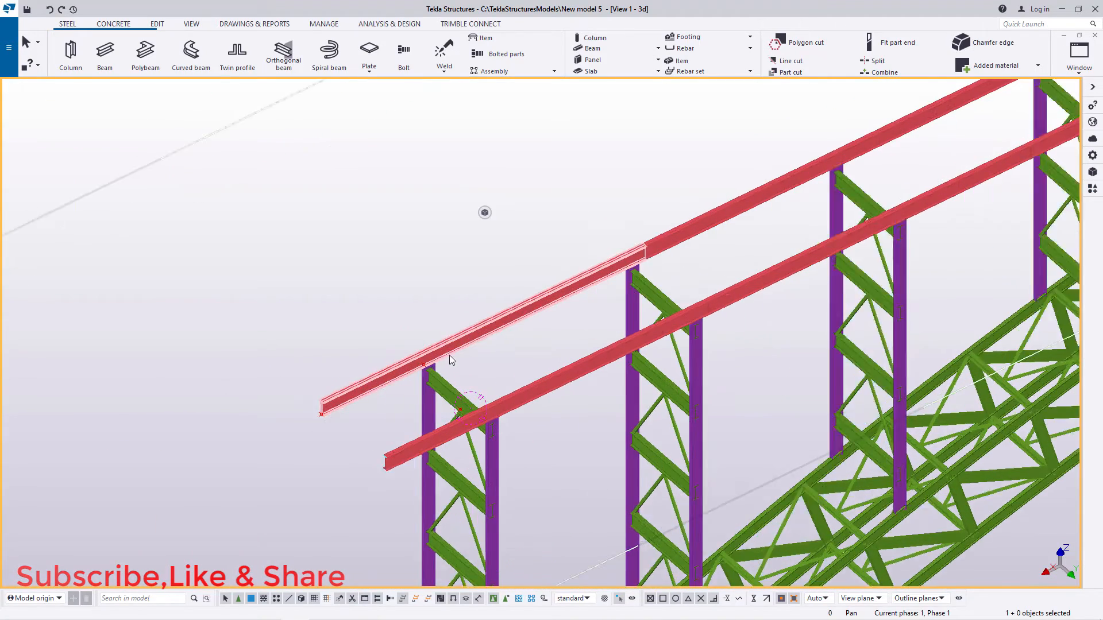
{"action": "scroll", "coordinate": [254, 423], "scroll_direction": "up", "scroll_amount": 6}
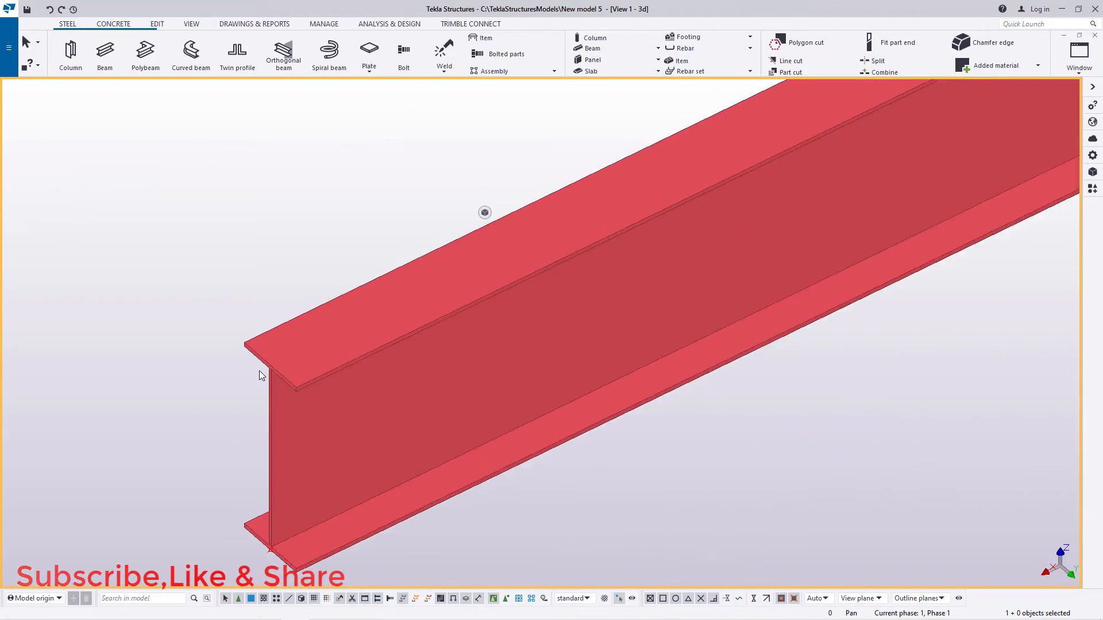
{"action": "left_click", "coordinate": [105, 51]}
{"action": "scroll", "coordinate": [319, 396], "scroll_direction": "up", "scroll_amount": 3}
{"action": "scroll", "coordinate": [288, 364], "scroll_direction": "up", "scroll_amount": 2}
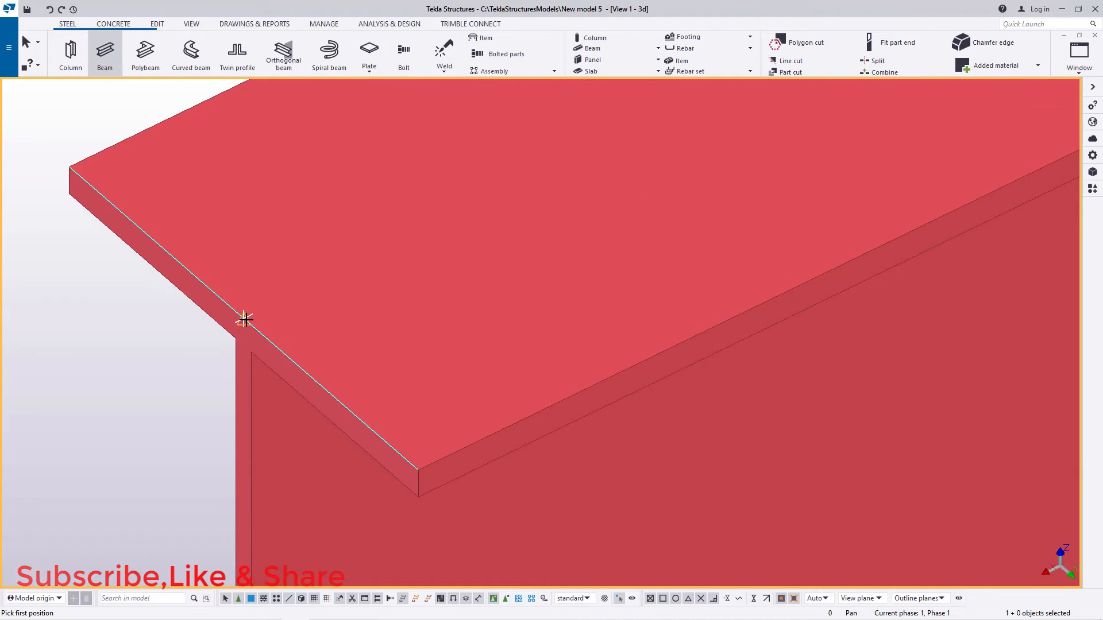
{"action": "left_click", "coordinate": [244, 319]}
{"action": "scroll", "coordinate": [229, 235], "scroll_direction": "down", "scroll_amount": 10}
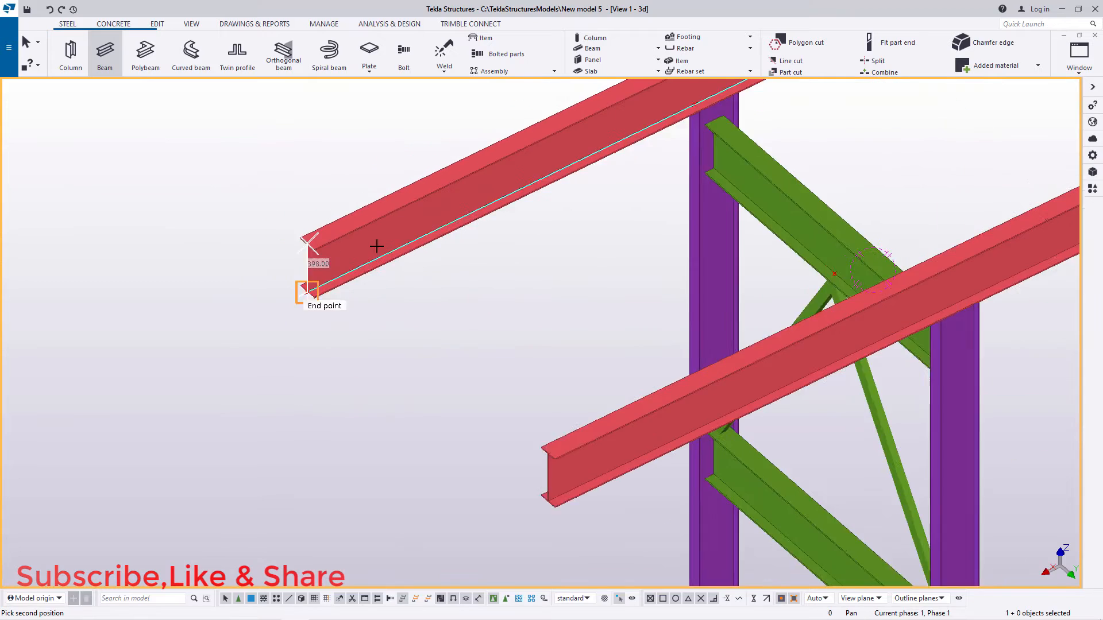
{"action": "scroll", "coordinate": [531, 434], "scroll_direction": "up", "scroll_amount": 15}
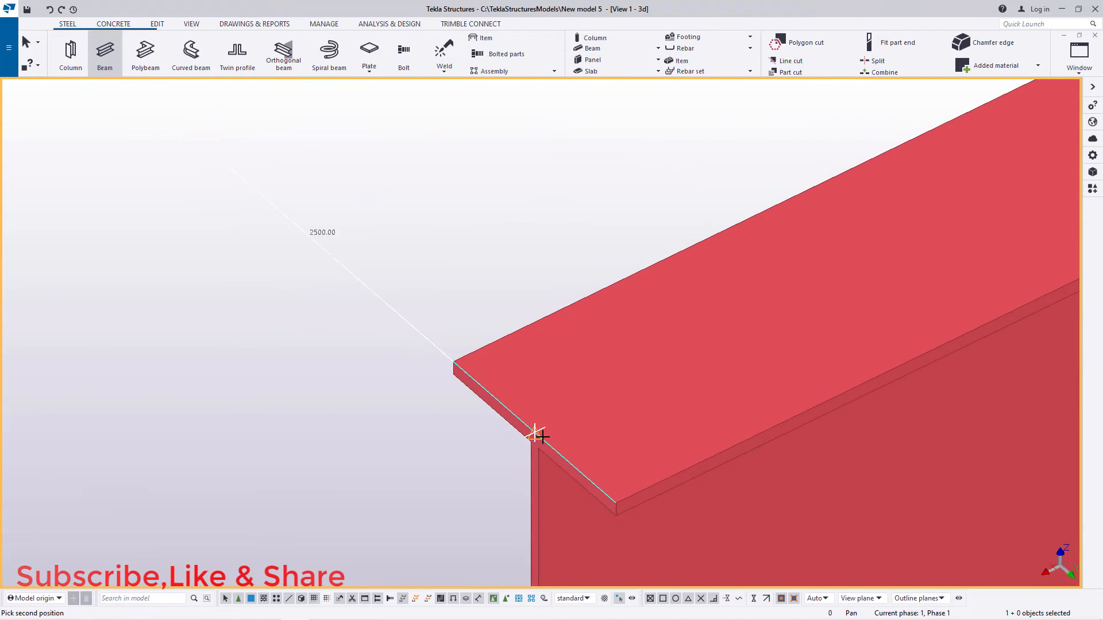
{"action": "left_click", "coordinate": [534, 434]}
{"action": "right_click", "coordinate": [615, 172]}
{"action": "left_click", "coordinate": [643, 182]}
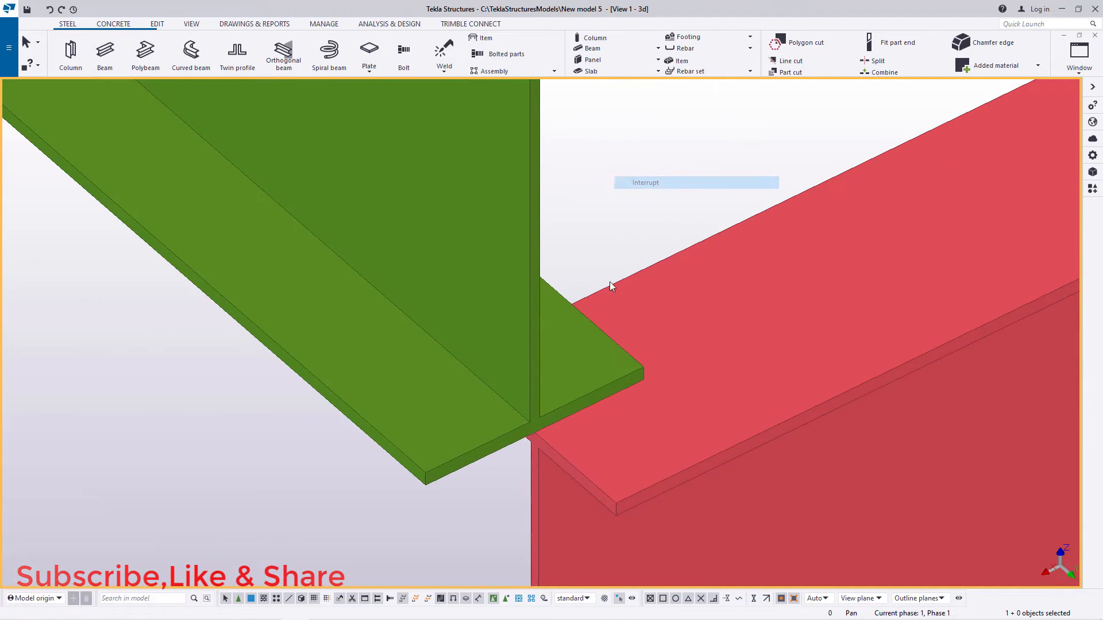
Step: Set the new cross beam's At depth position to Behind
{"action": "scroll", "coordinate": [586, 394], "scroll_direction": "down", "scroll_amount": 10}
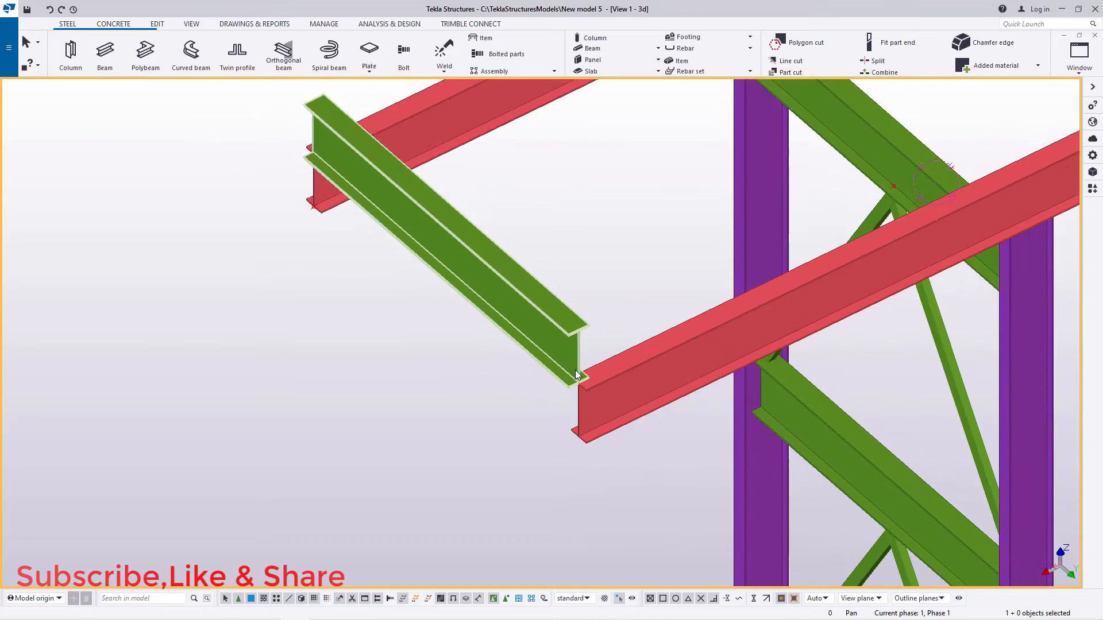
{"action": "scroll", "coordinate": [409, 193], "scroll_direction": "up", "scroll_amount": 10}
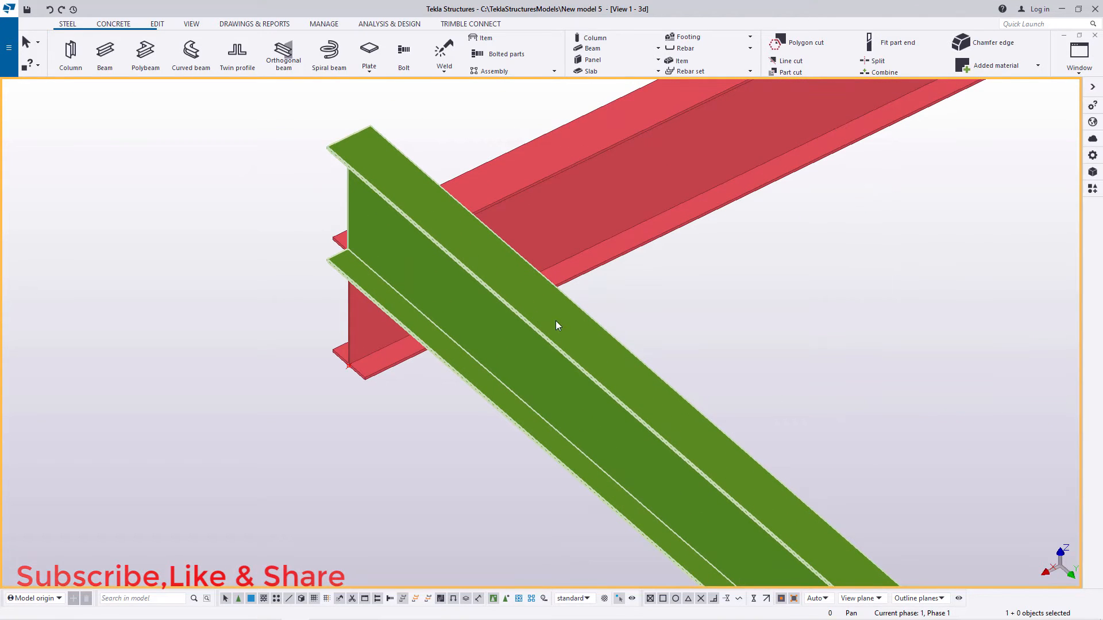
{"action": "double_click", "coordinate": [583, 325]}
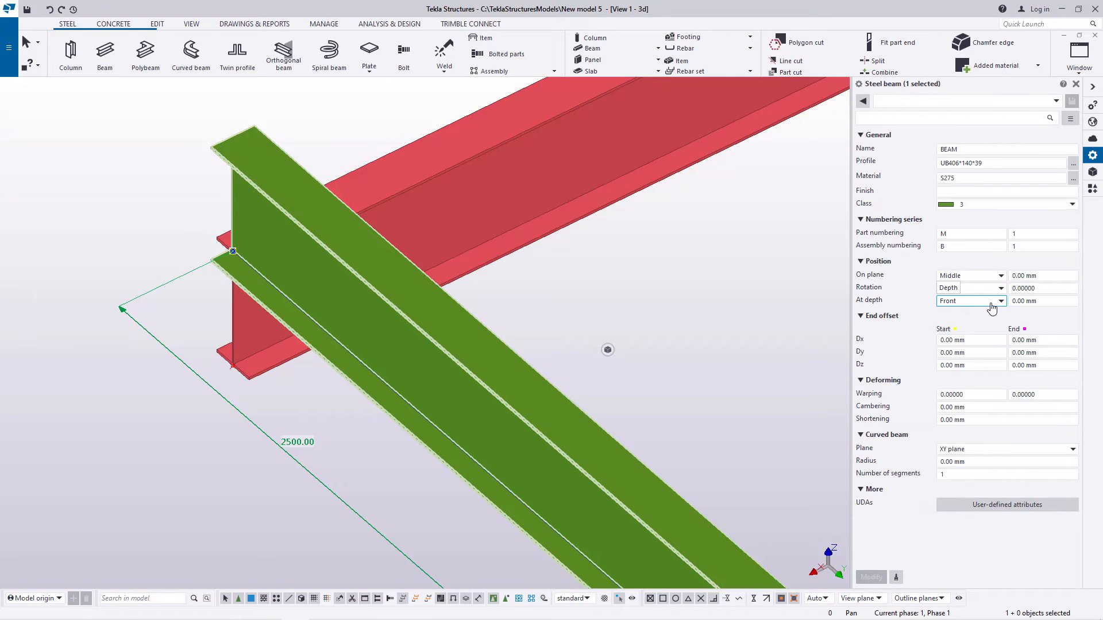
{"action": "left_click", "coordinate": [991, 305]}
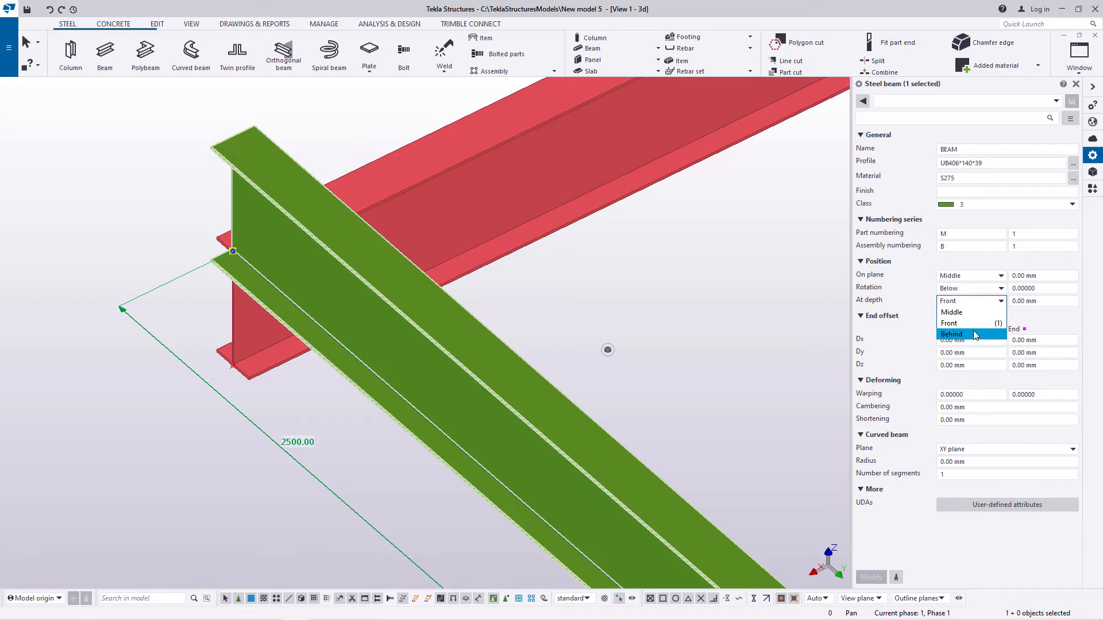
{"action": "left_click", "coordinate": [965, 334]}
{"action": "left_click", "coordinate": [871, 577]}
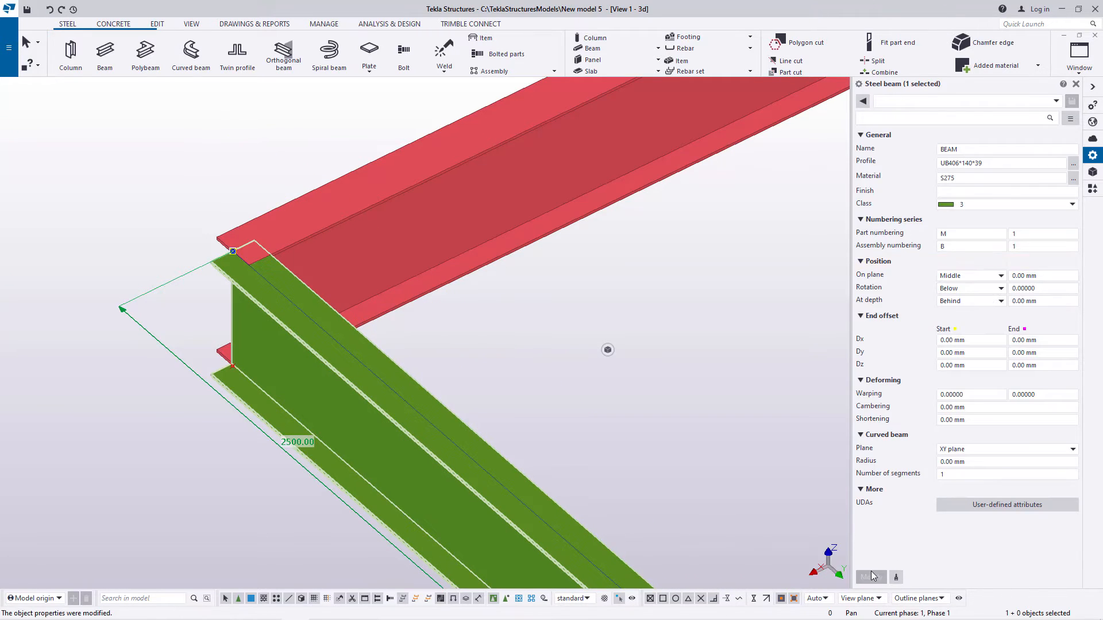
Step: Try the Right option for the cross beam's On plane position
{"action": "scroll", "coordinate": [230, 253], "scroll_direction": "up", "scroll_amount": 5}
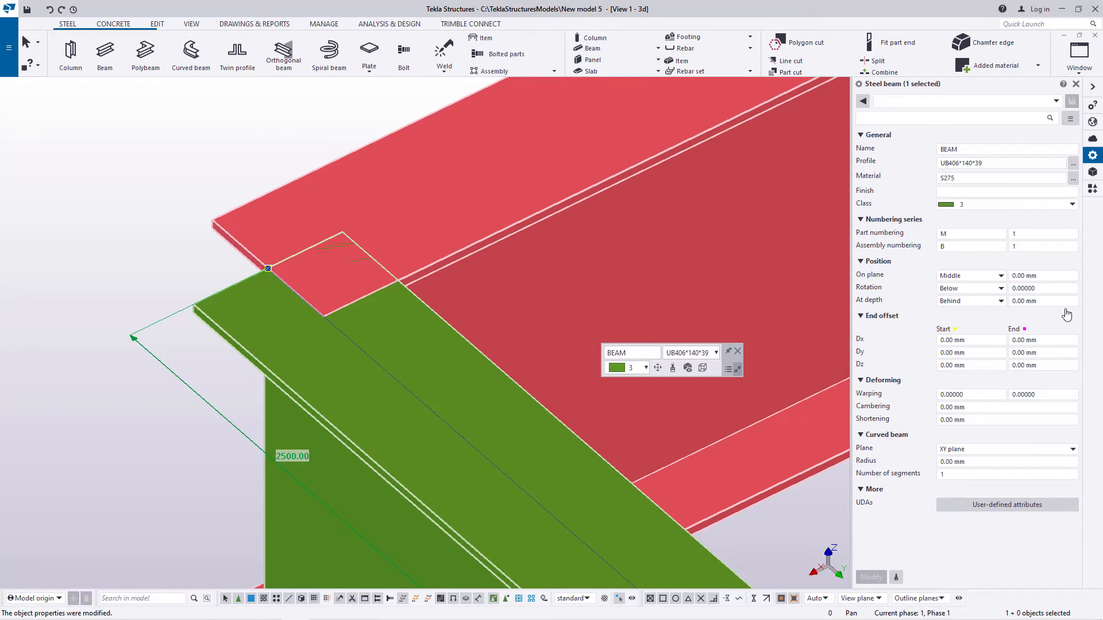
{"action": "left_click", "coordinate": [999, 278]}
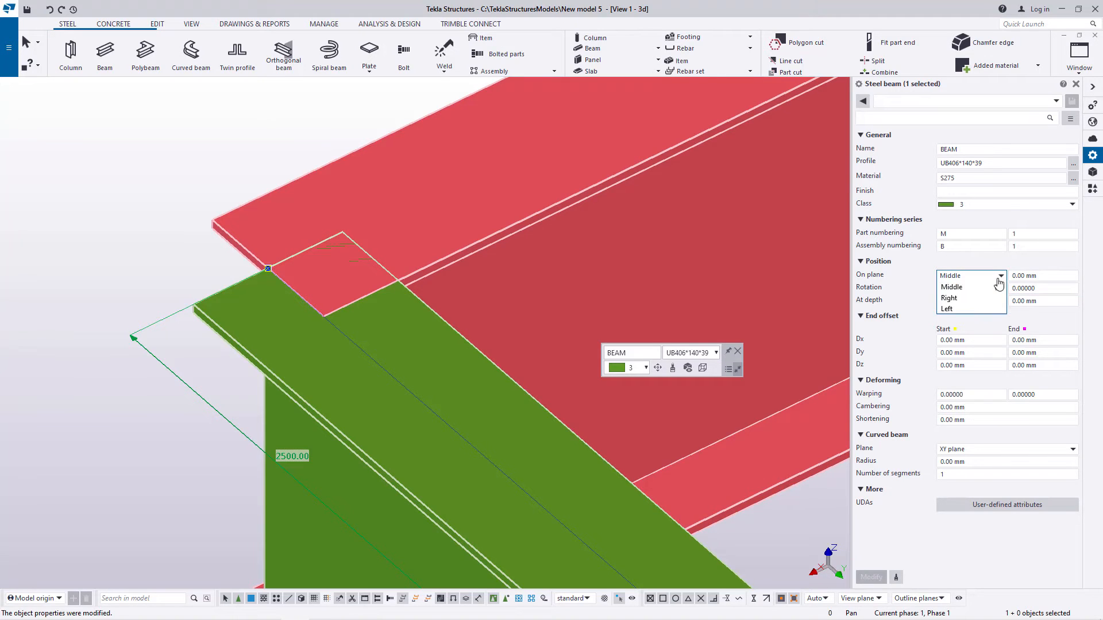
{"action": "left_click", "coordinate": [962, 299]}
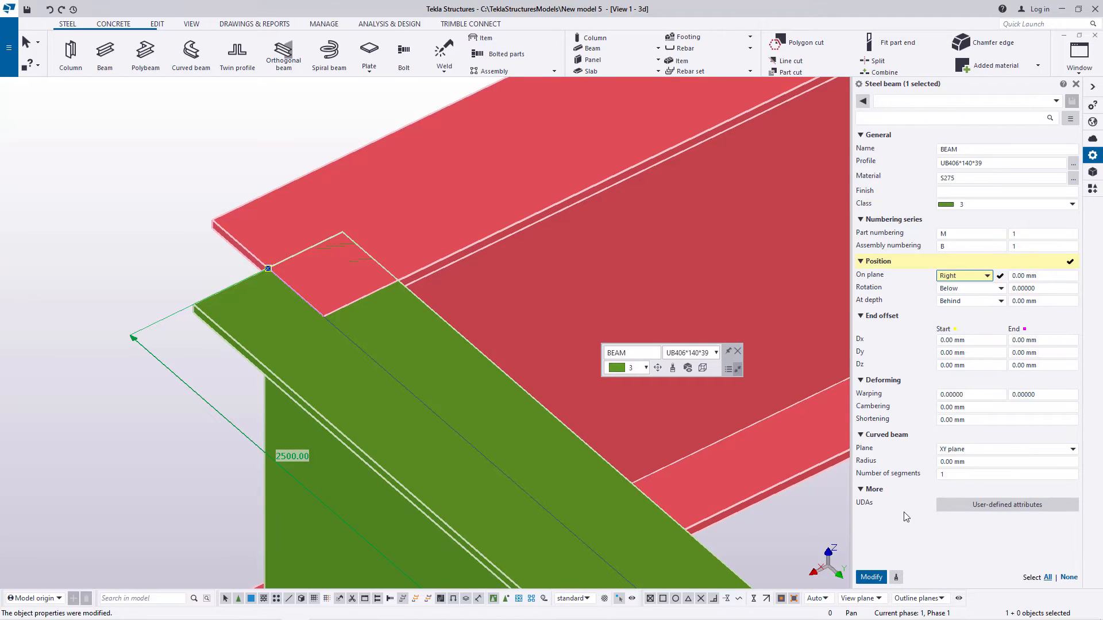
{"action": "left_click", "coordinate": [872, 577]}
Step: Set the cross beam's On plane position to Left so that it sits inside the longitudinal beams' ends
{"action": "left_click", "coordinate": [999, 277]}
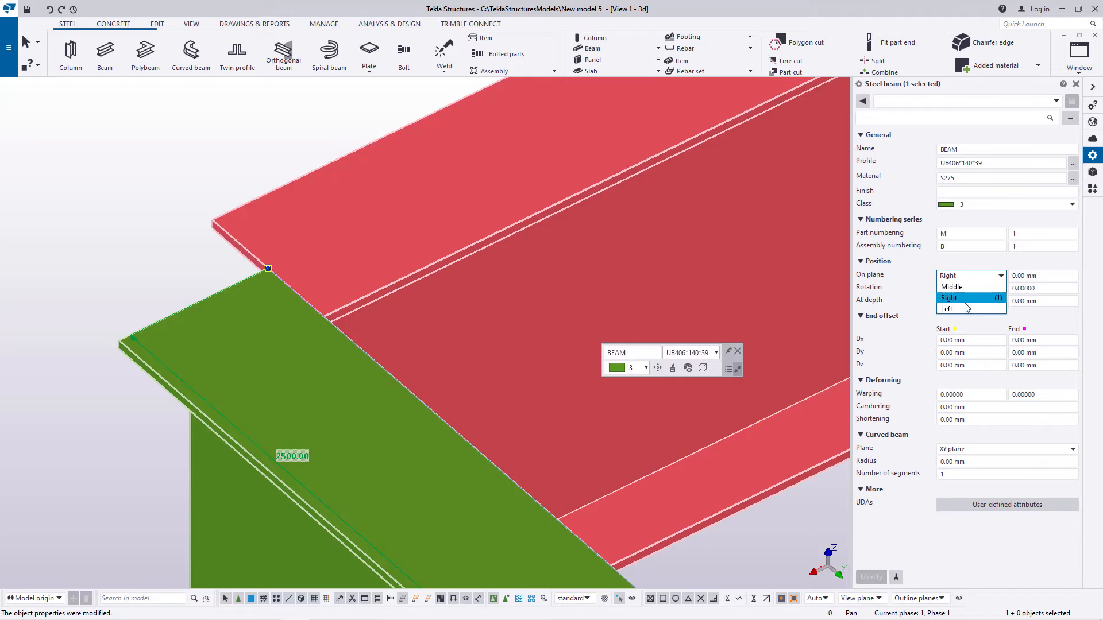
{"action": "left_click", "coordinate": [954, 314]}
{"action": "left_click", "coordinate": [870, 580]}
{"action": "scroll", "coordinate": [188, 271], "scroll_direction": "down", "scroll_amount": 5}
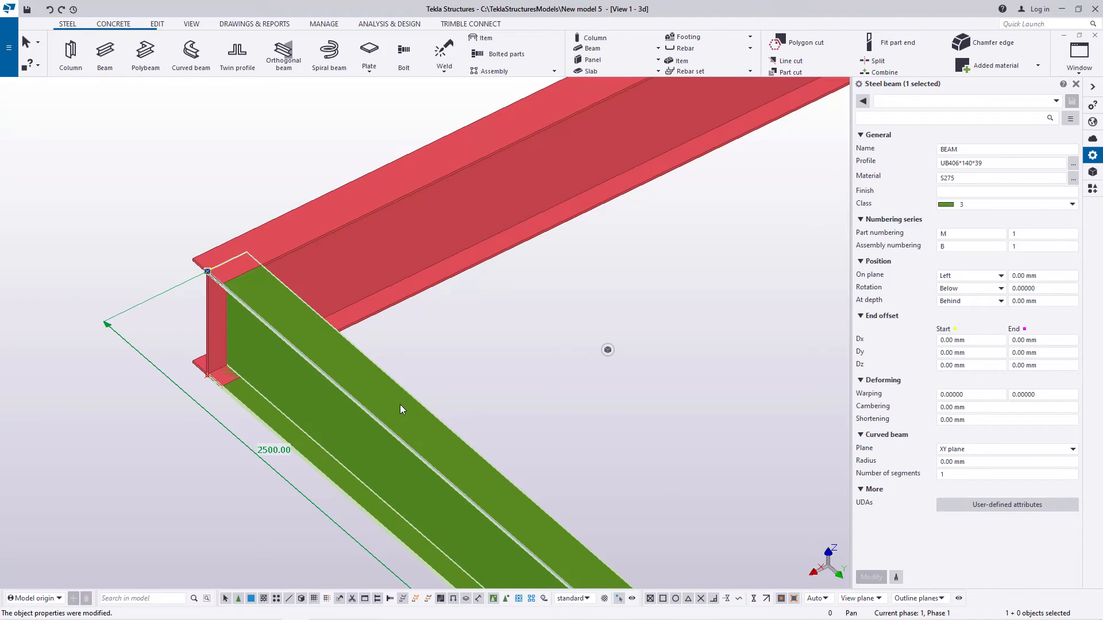
Step: Try a linear move of the cross beam with dY -1500 and undo it
{"action": "right_click", "coordinate": [401, 407]}
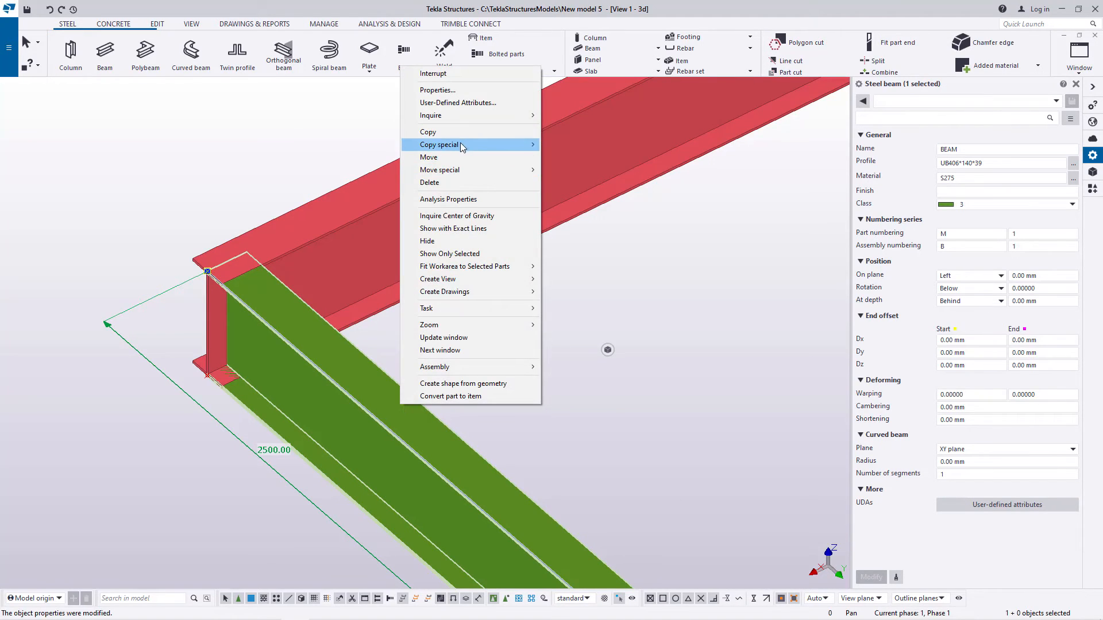
{"action": "mouse_move", "coordinate": [459, 170]}
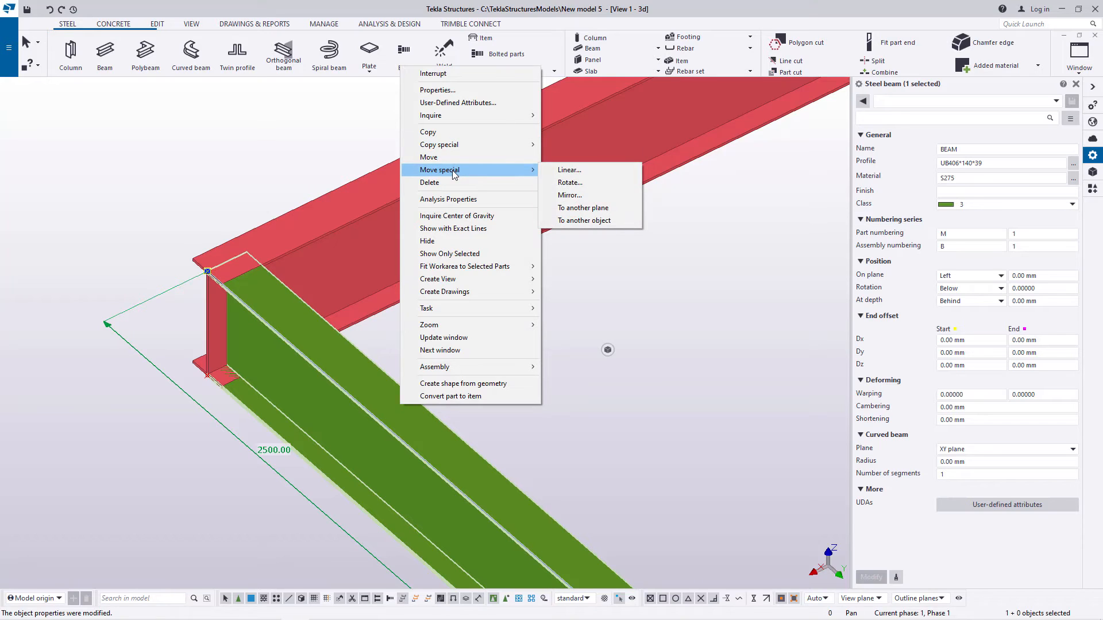
{"action": "left_click", "coordinate": [575, 175]}
{"action": "left_click_drag", "start_coordinate": [492, 250], "coordinate": [457, 252]}
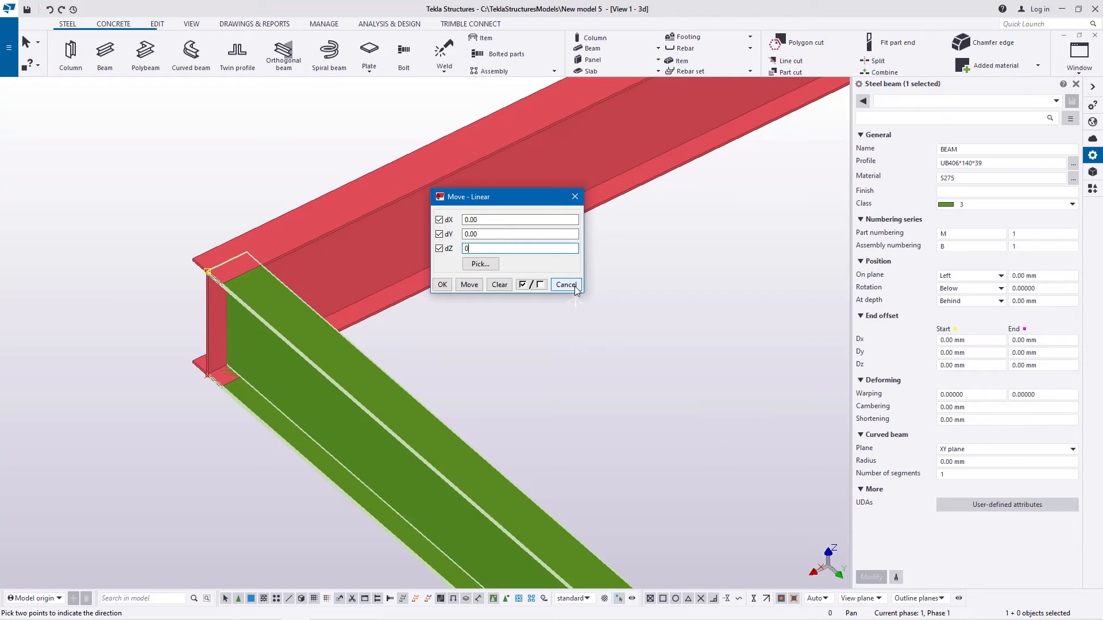
{"action": "double_click", "coordinate": [485, 234]}
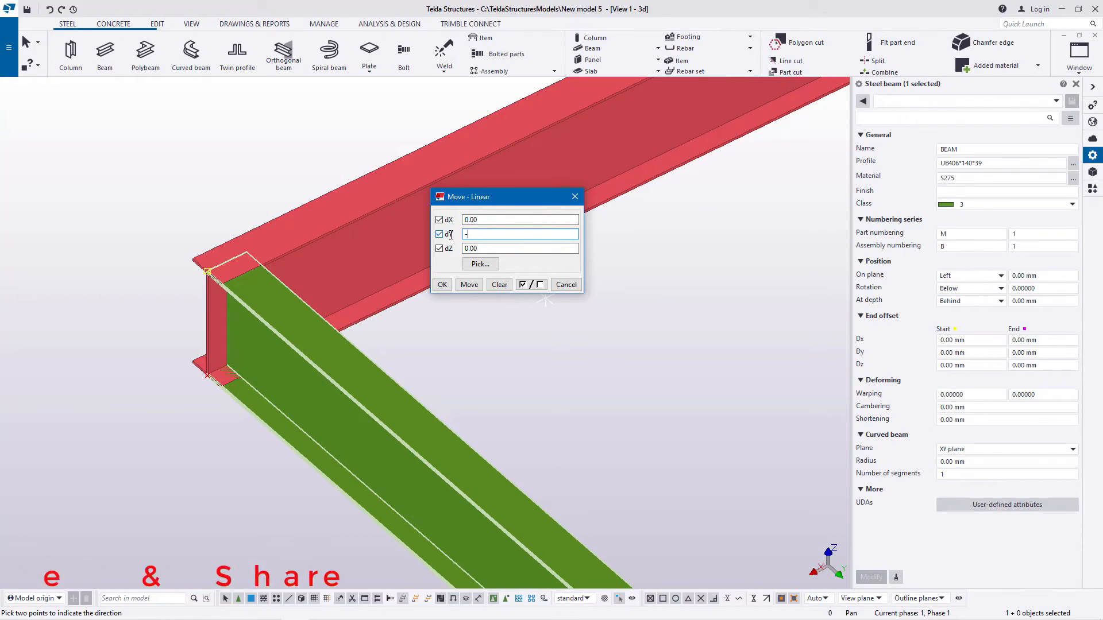
{"action": "type", "text": "-"}
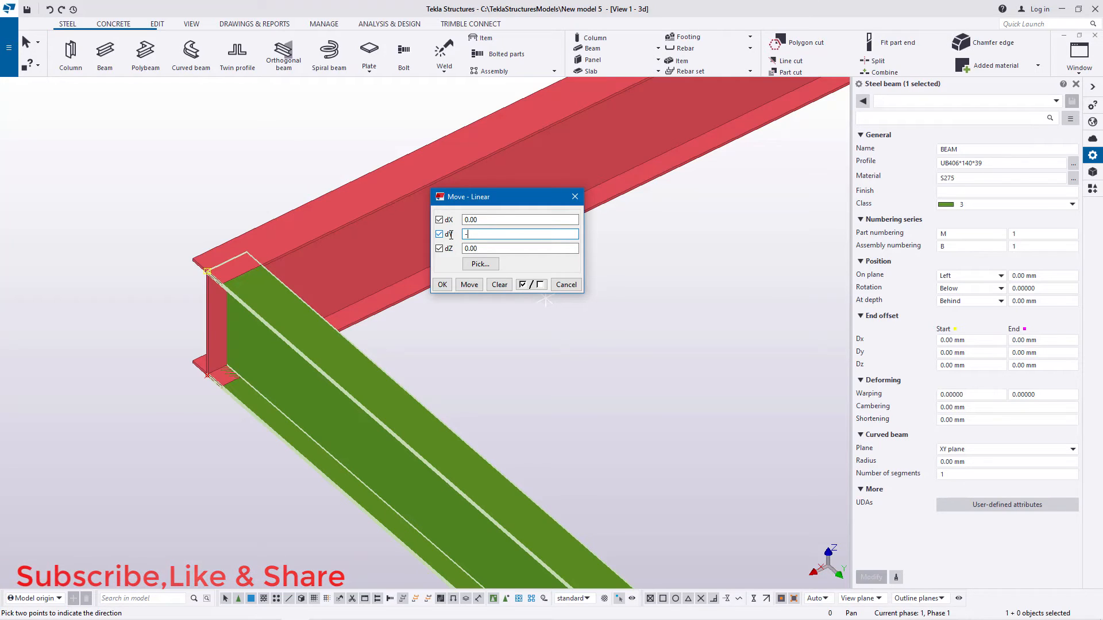
{"action": "type", "text": "1500"}
{"action": "left_click", "coordinate": [469, 285]}
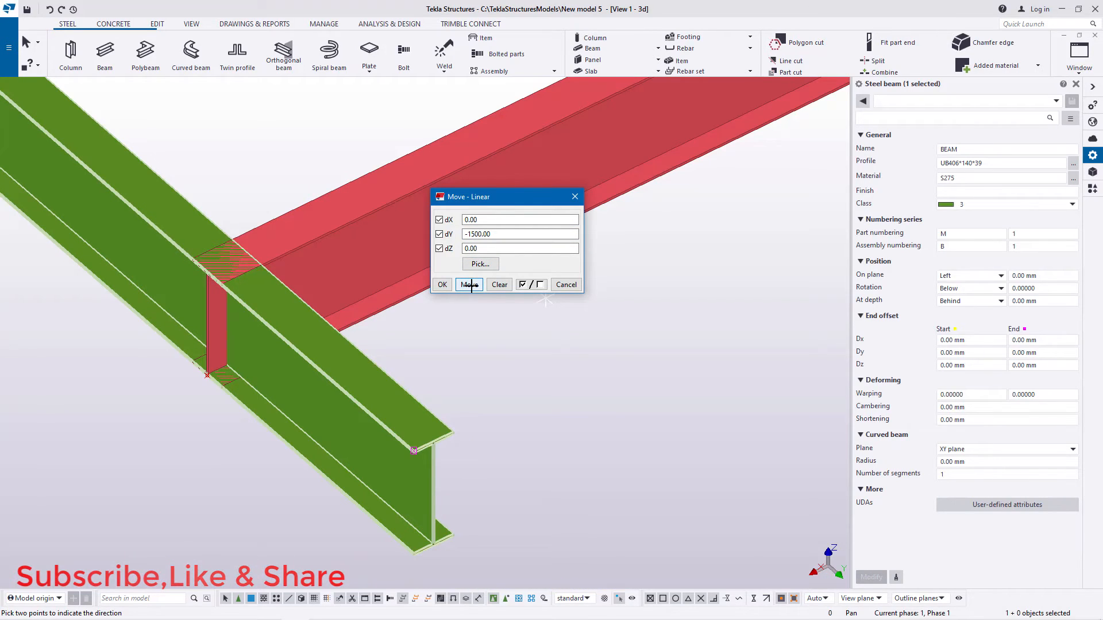
{"action": "left_click", "coordinate": [51, 8]}
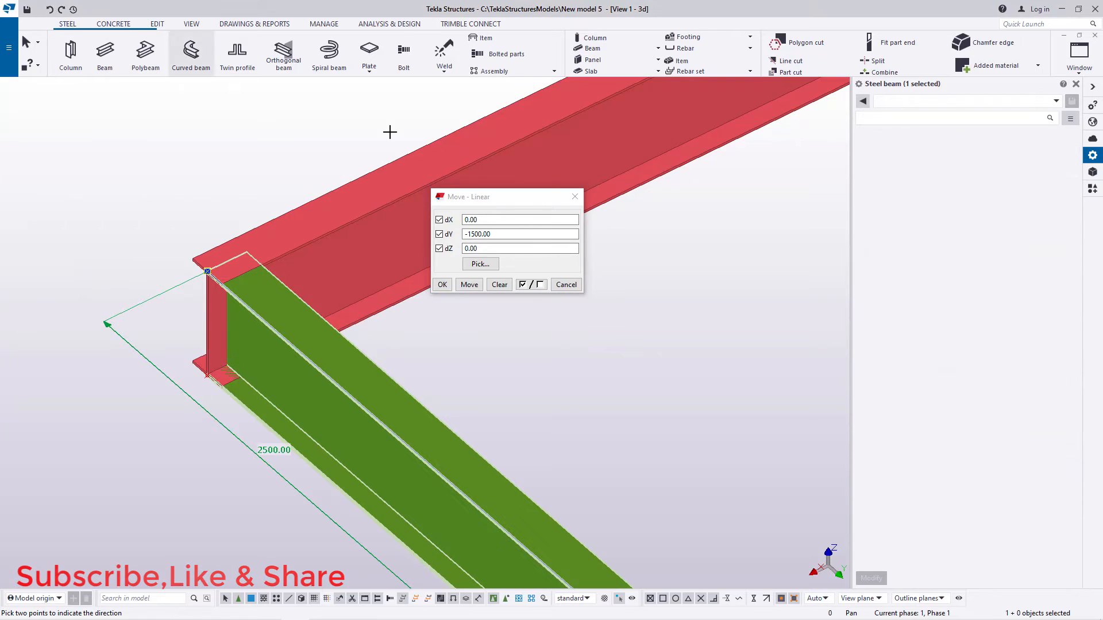
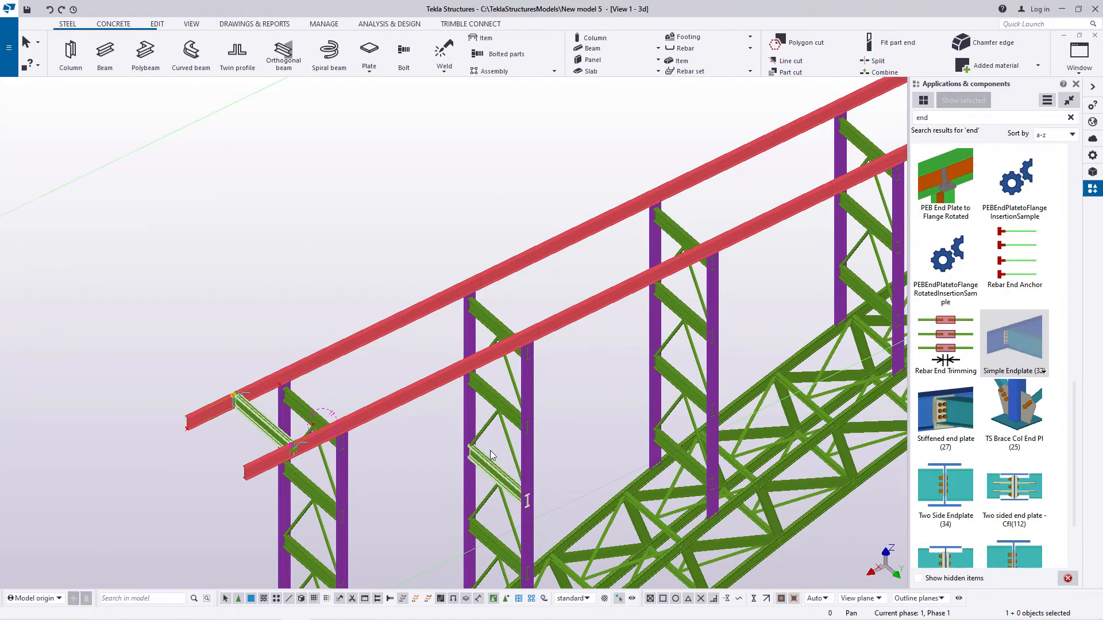
{"action": "scroll", "coordinate": [235, 426], "scroll_direction": "up", "scroll_amount": 10}
Step: Refresh the 3D view to clear the temporary connection symbols around the end cross beam
{"action": "right_click", "coordinate": [571, 257]}
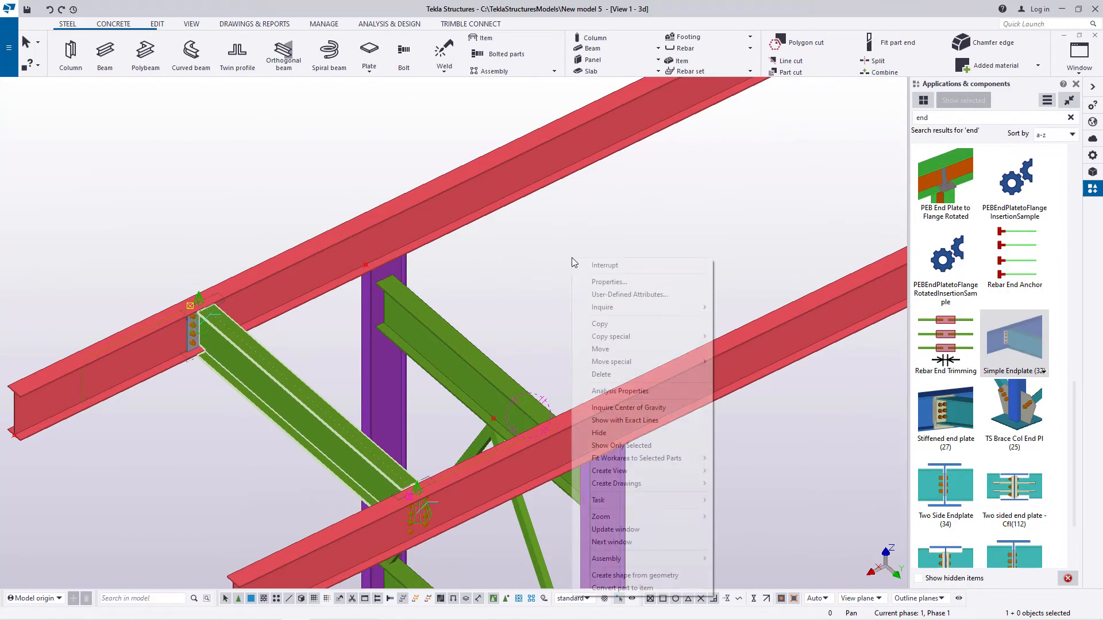
{"action": "left_click", "coordinate": [499, 250]}
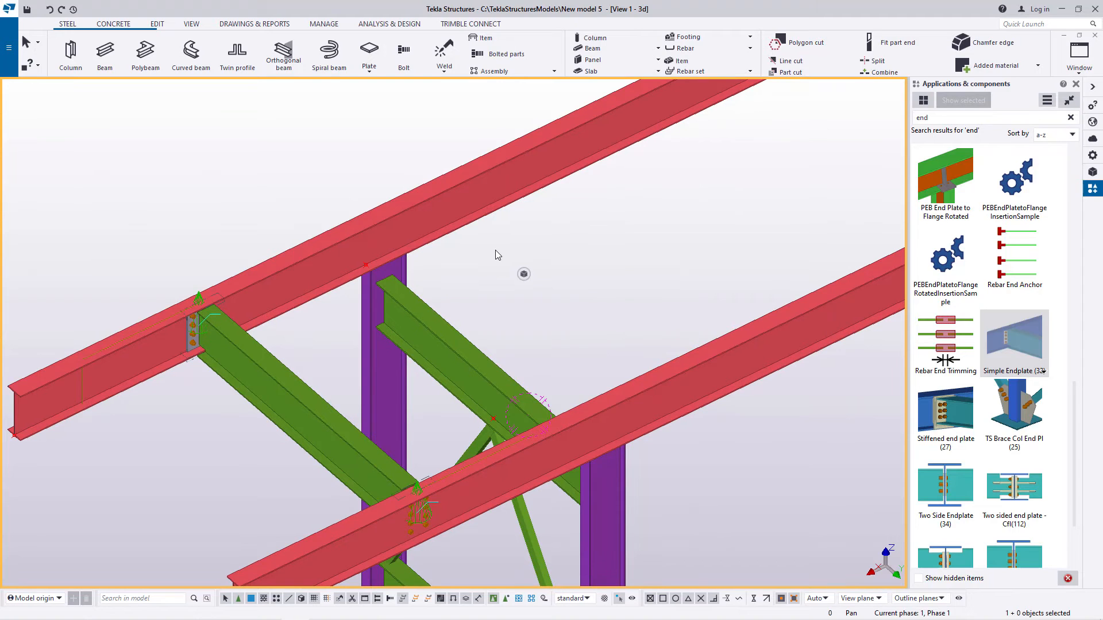
{"action": "right_click", "coordinate": [495, 251]}
{"action": "left_click", "coordinate": [560, 318]}
{"action": "scroll", "coordinate": [163, 335], "scroll_direction": "up", "scroll_amount": 4}
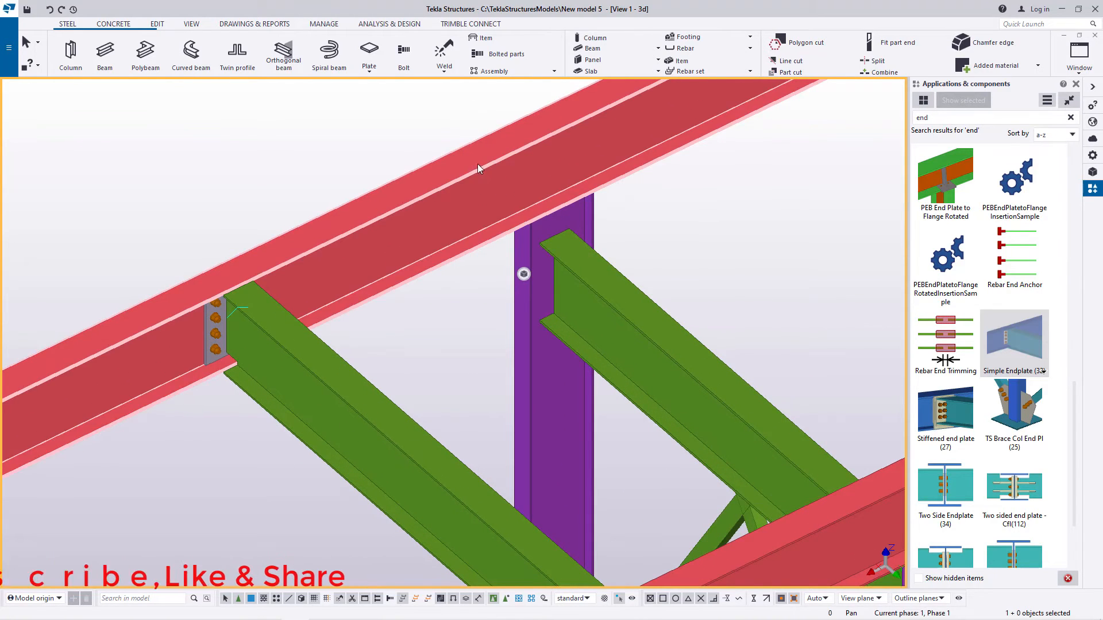
Step: Examine the end cross beam's end-plate connections to both longitudinal beams from a rotated view
{"action": "left_click", "coordinate": [187, 24]}
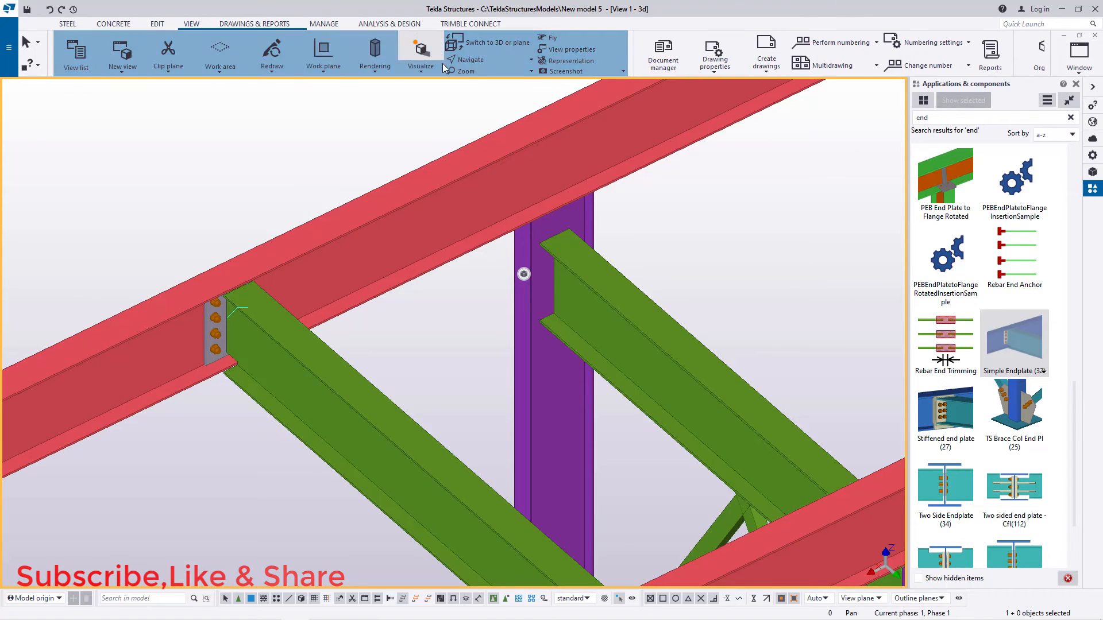
{"action": "left_click", "coordinate": [488, 60]}
{"action": "left_click", "coordinate": [486, 83]}
{"action": "mouse_move", "coordinate": [270, 327]}
{"action": "left_mouse_down"}
{"action": "mouse_move", "coordinate": [290, 263]}
{"action": "mouse_move", "coordinate": [258, 251]}
{"action": "mouse_move", "coordinate": [234, 202]}
{"action": "mouse_move", "coordinate": [337, 301]}
{"action": "mouse_move", "coordinate": [512, 308]}
{"action": "mouse_move", "coordinate": [251, 302]}
{"action": "mouse_move", "coordinate": [229, 200]}
{"action": "mouse_move", "coordinate": [278, 299]}
{"action": "mouse_move", "coordinate": [298, 310]}
{"action": "mouse_move", "coordinate": [161, 205]}
{"action": "left_mouse_up"}
{"action": "right_click", "coordinate": [137, 184]}
{"action": "left_click", "coordinate": [172, 197]}
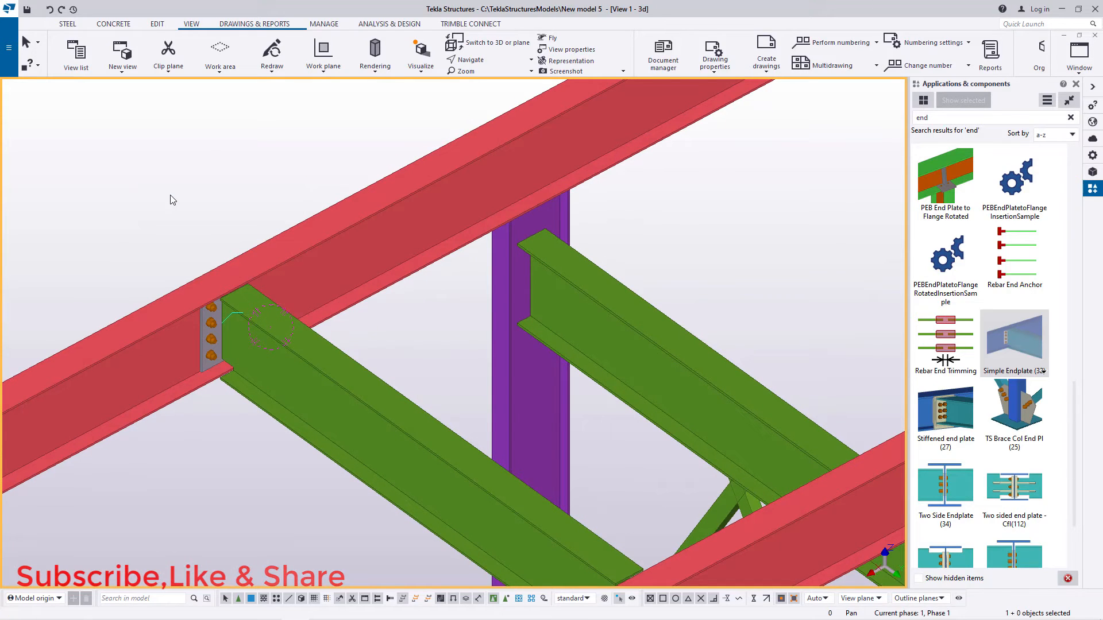
{"action": "scroll", "coordinate": [203, 250], "scroll_direction": "down", "scroll_amount": 3}
{"action": "right_click", "coordinate": [175, 187]}
{"action": "left_click", "coordinate": [206, 197]}
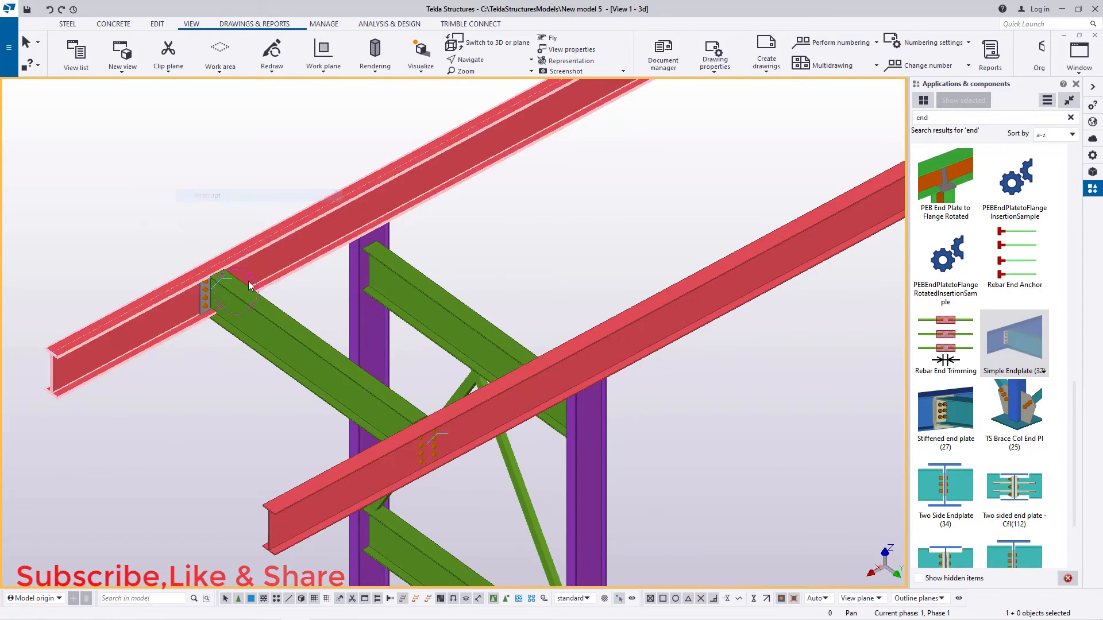
{"action": "scroll", "coordinate": [105, 414], "scroll_direction": "down", "scroll_amount": 1}
{"action": "scroll", "coordinate": [105, 413], "scroll_direction": "down", "scroll_amount": 1}
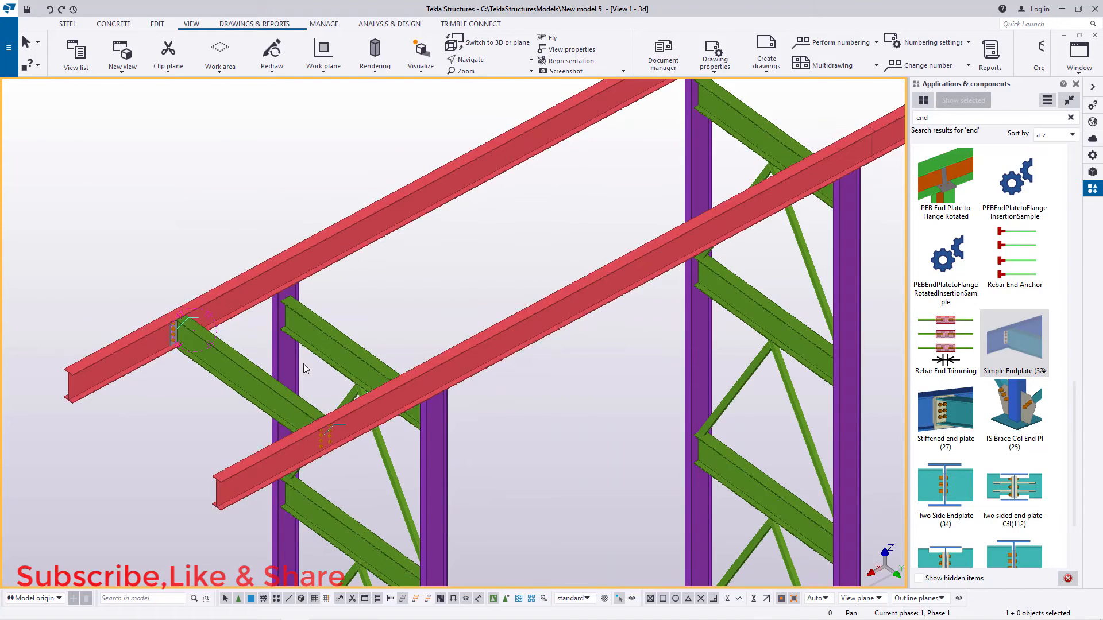
Step: Copy the end cross beam linearly along the longitudinal beams with dX -2000 and 46 copies
{"action": "left_click", "coordinate": [256, 380]}
{"action": "scroll", "coordinate": [254, 377], "scroll_direction": "up", "scroll_amount": 3}
{"action": "right_click", "coordinate": [433, 245]}
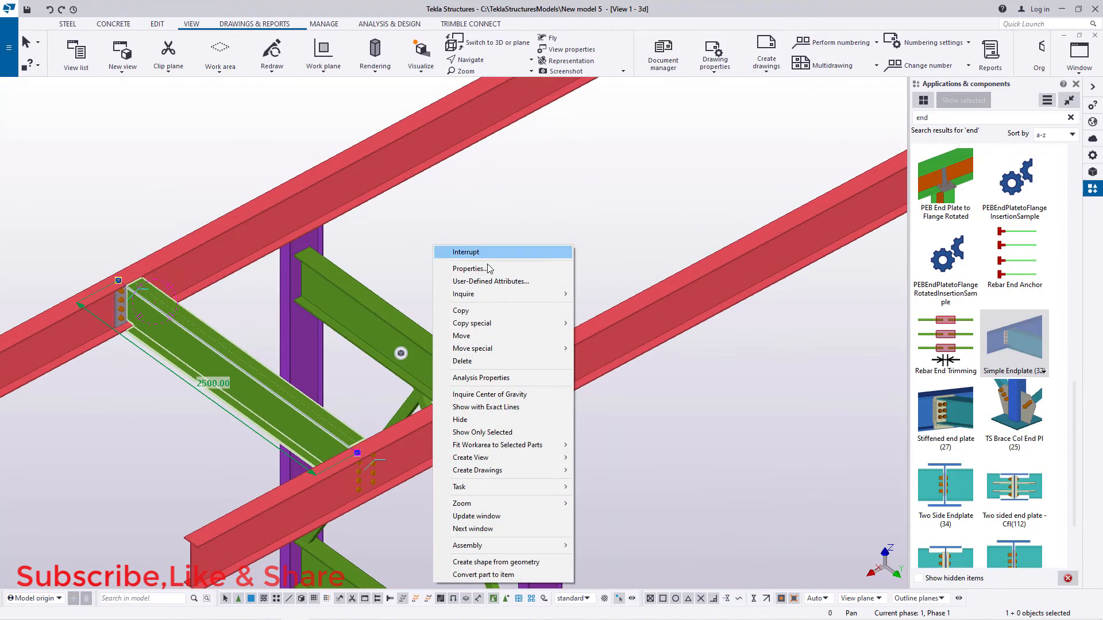
{"action": "mouse_move", "coordinate": [476, 323]}
{"action": "left_click", "coordinate": [601, 323]}
{"action": "scroll", "coordinate": [258, 368], "scroll_direction": "down", "scroll_amount": 4}
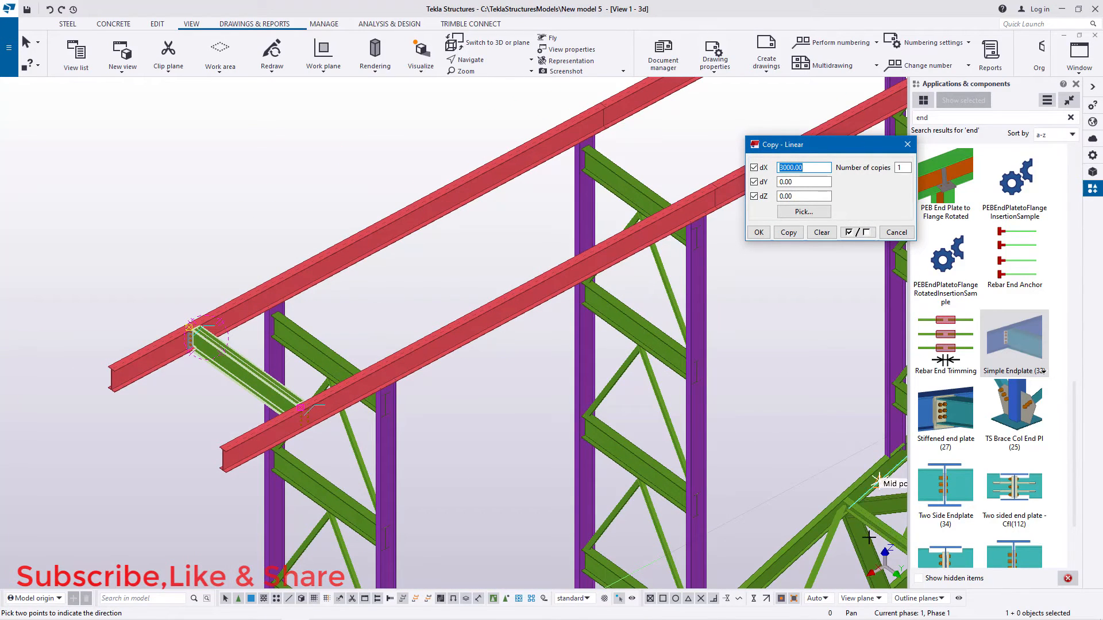
{"action": "left_click", "coordinate": [1076, 85]}
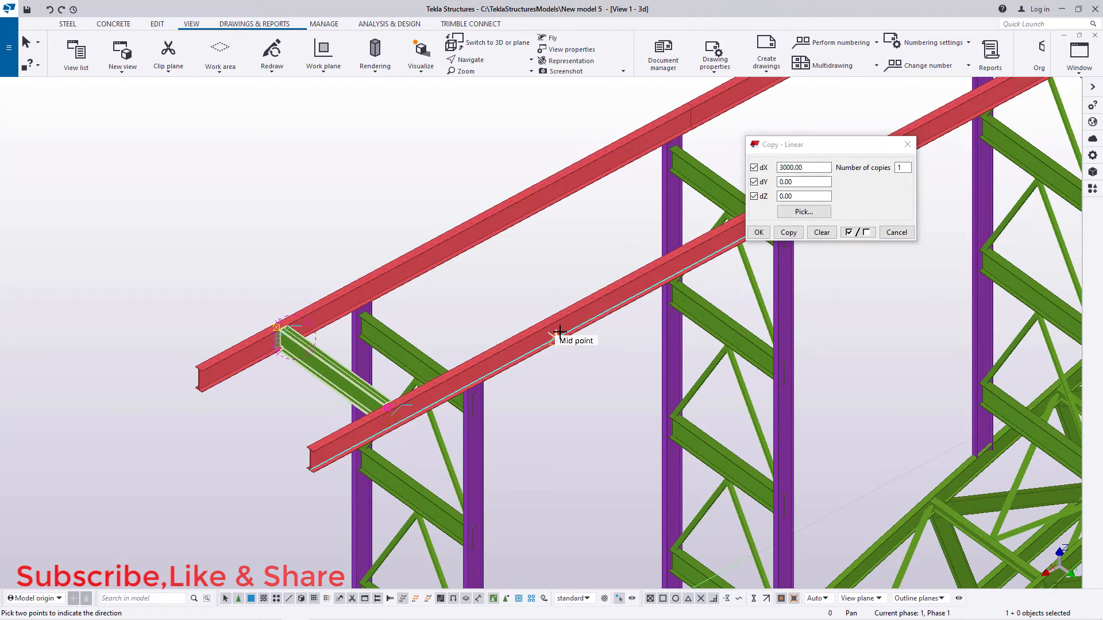
{"action": "scroll", "coordinate": [347, 364], "scroll_direction": "up", "scroll_amount": 4}
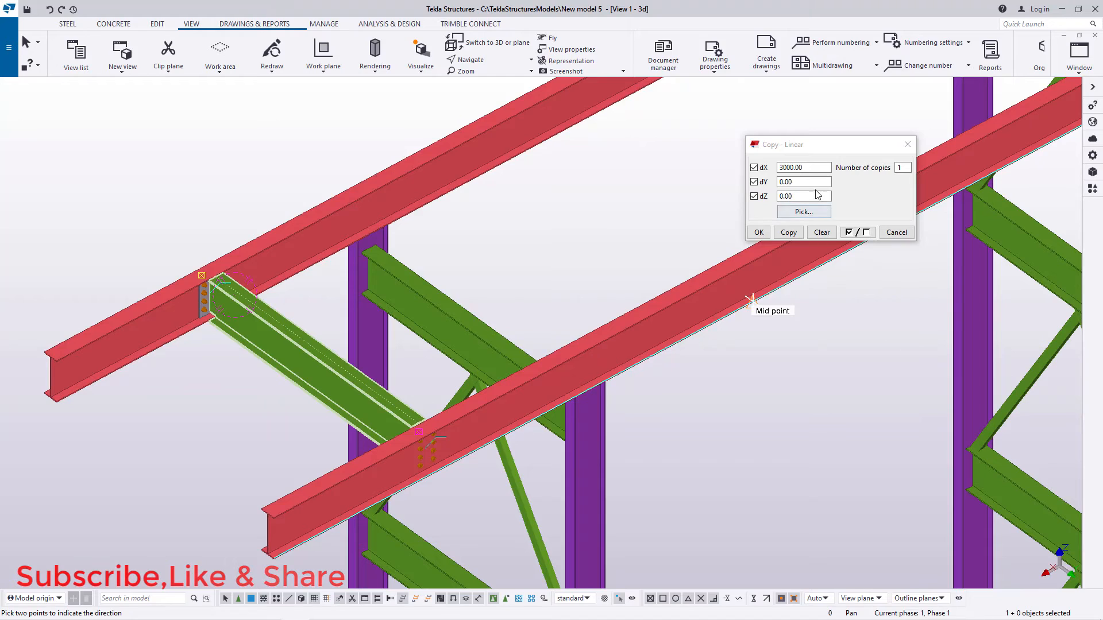
{"action": "left_click", "coordinate": [803, 167]}
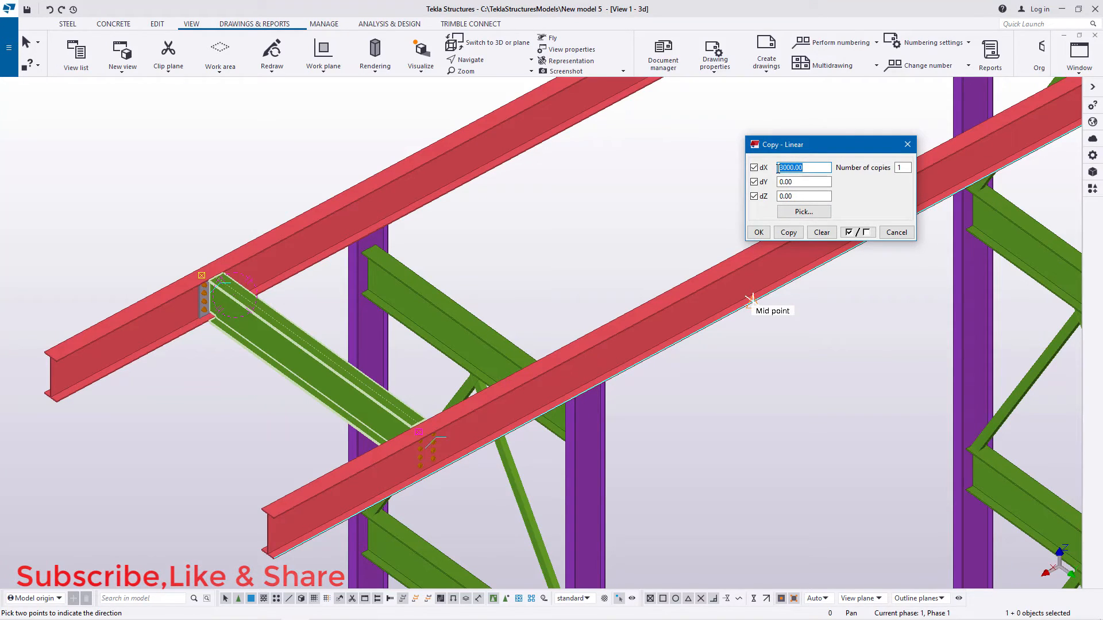
{"action": "type", "text": "200"}
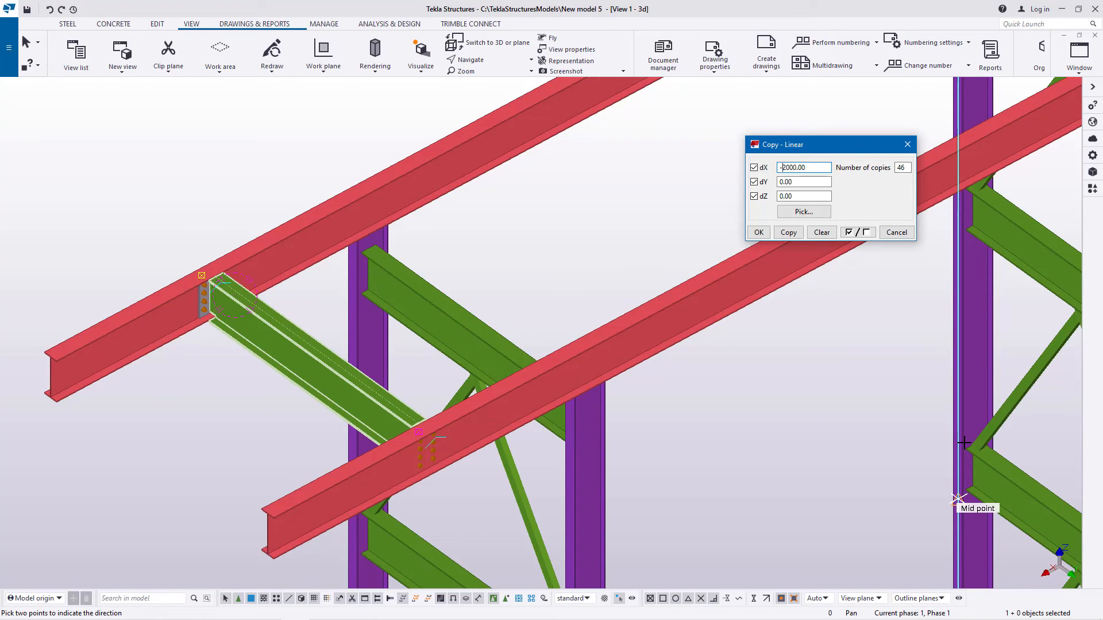
{"action": "left_click", "coordinate": [790, 232]}
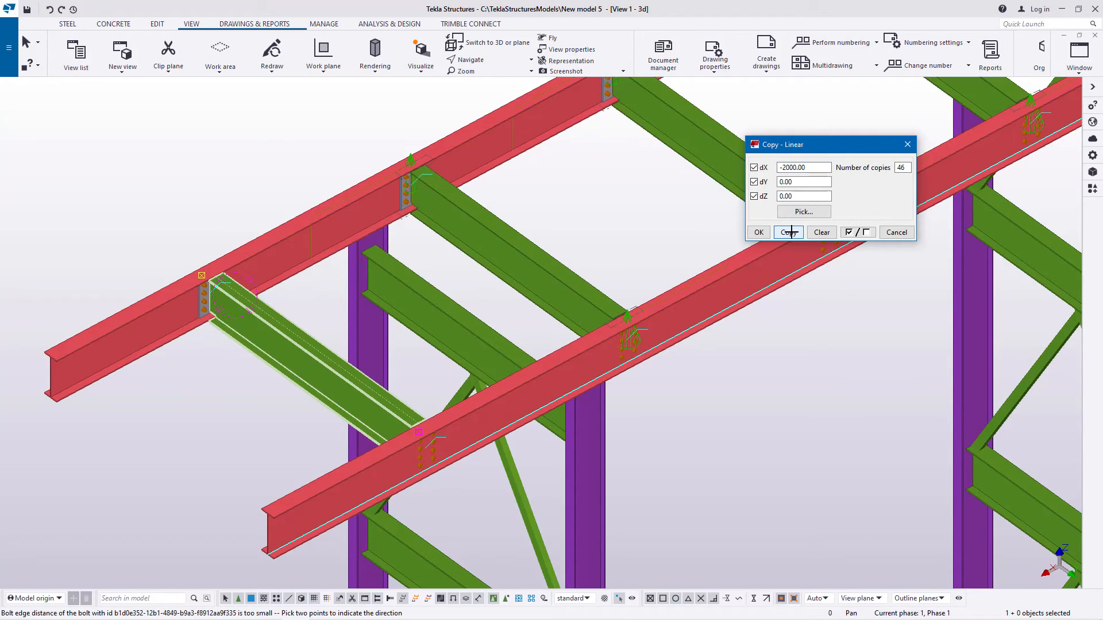
{"action": "left_click", "coordinate": [758, 232]}
{"action": "scroll", "coordinate": [258, 457], "scroll_direction": "down", "scroll_amount": 10}
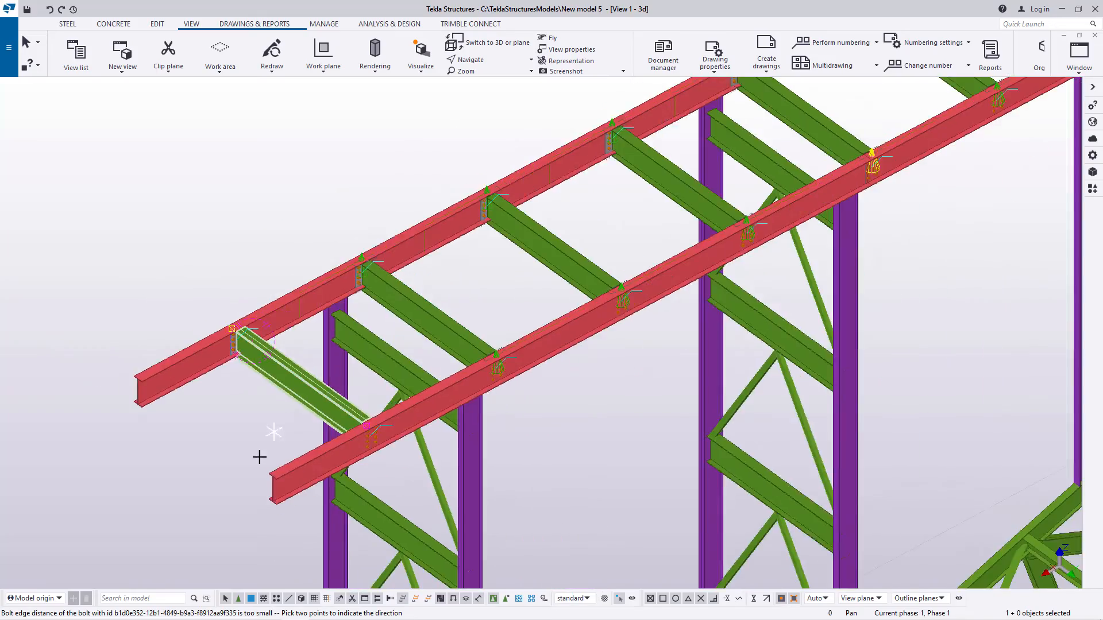
{"action": "scroll", "coordinate": [260, 478], "scroll_direction": "down", "scroll_amount": 3}
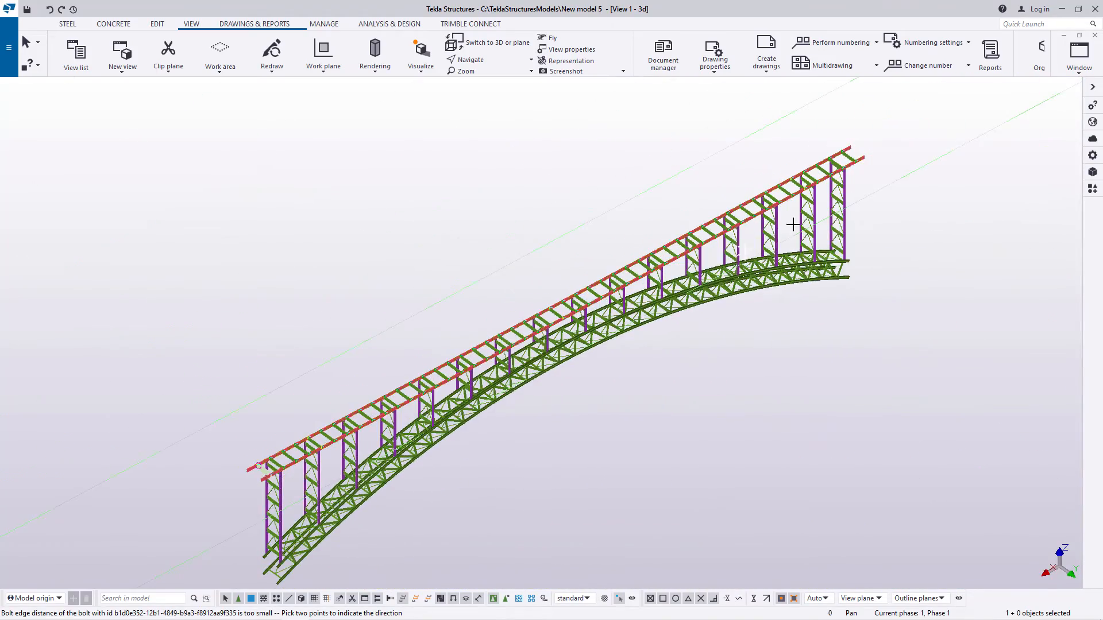
{"action": "scroll", "coordinate": [861, 146], "scroll_direction": "up", "scroll_amount": 10}
{"action": "right_click", "coordinate": [874, 135]}
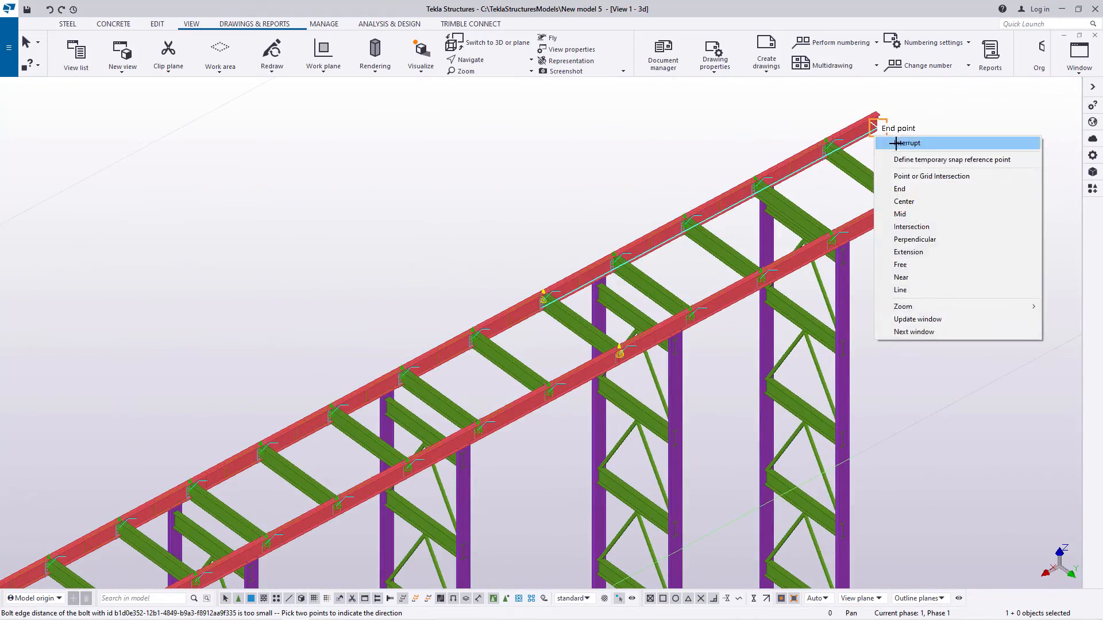
{"action": "left_click", "coordinate": [905, 143]}
Step: Examine a copied cross beam's end-plate connection near the bridge's far end and clear the temporary symbols
{"action": "scroll", "coordinate": [833, 140], "scroll_direction": "up", "scroll_amount": 10}
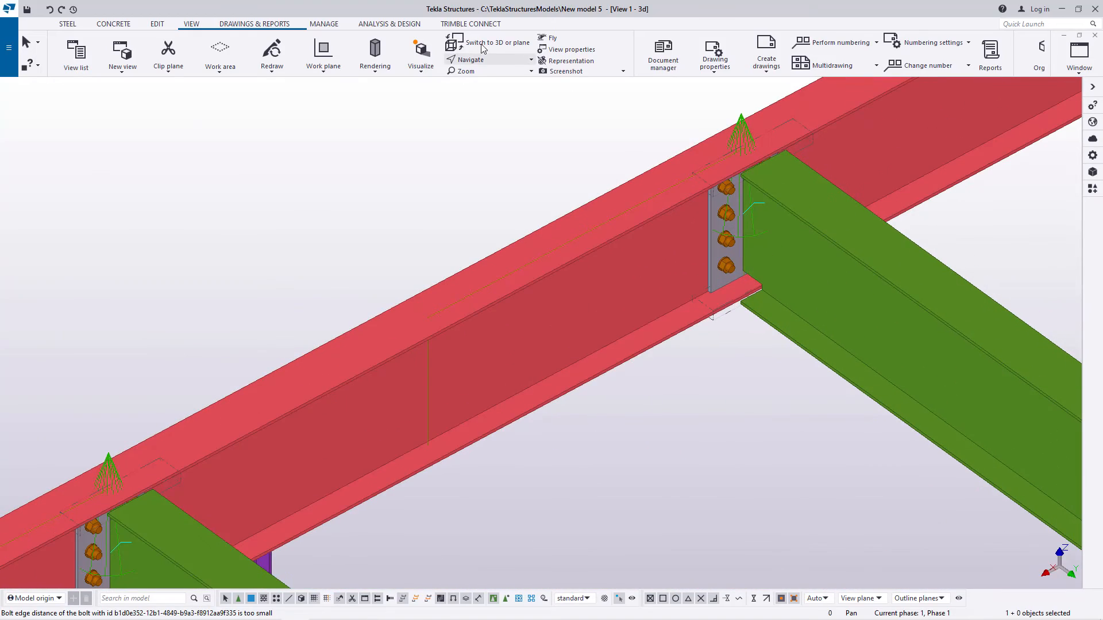
{"action": "left_click", "coordinate": [471, 60]}
{"action": "left_click", "coordinate": [482, 77]}
{"action": "left_click", "coordinate": [711, 218]}
{"action": "left_click_drag", "start_coordinate": [745, 227], "coordinate": [598, 207]}
{"action": "right_click", "coordinate": [850, 111]}
{"action": "left_click", "coordinate": [874, 124]}
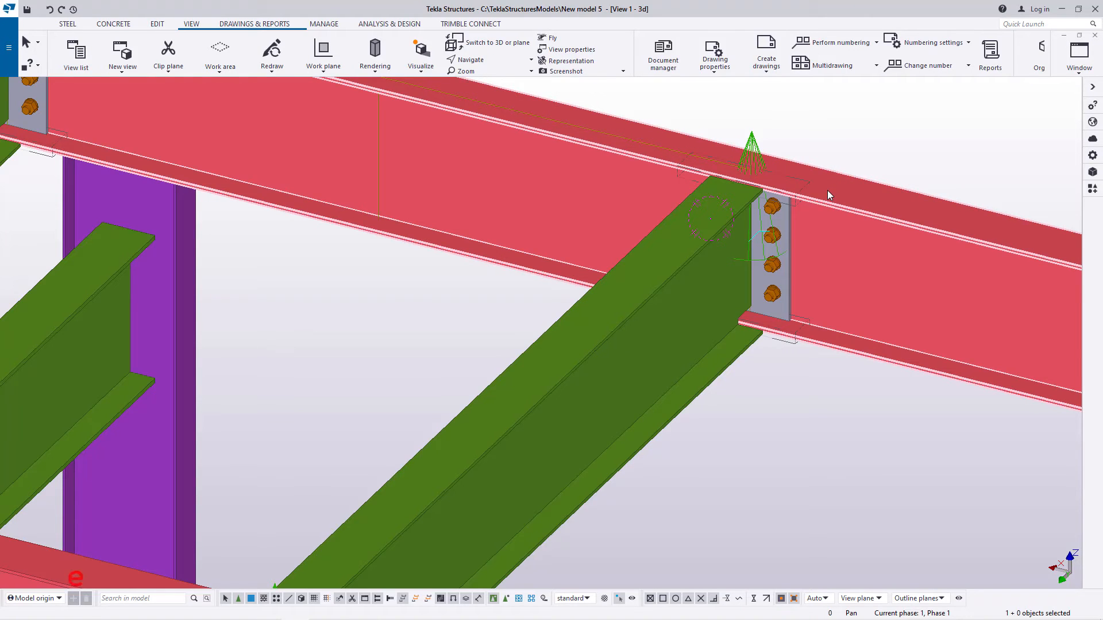
{"action": "left_click", "coordinate": [822, 124]}
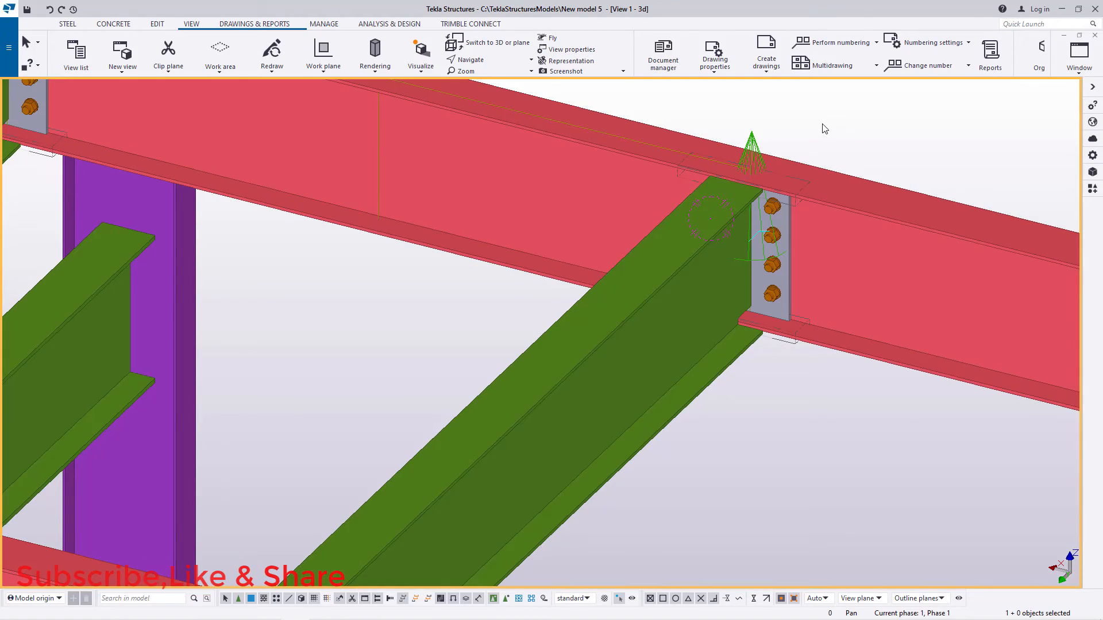
{"action": "right_click", "coordinate": [824, 128]}
{"action": "left_click", "coordinate": [856, 189]}
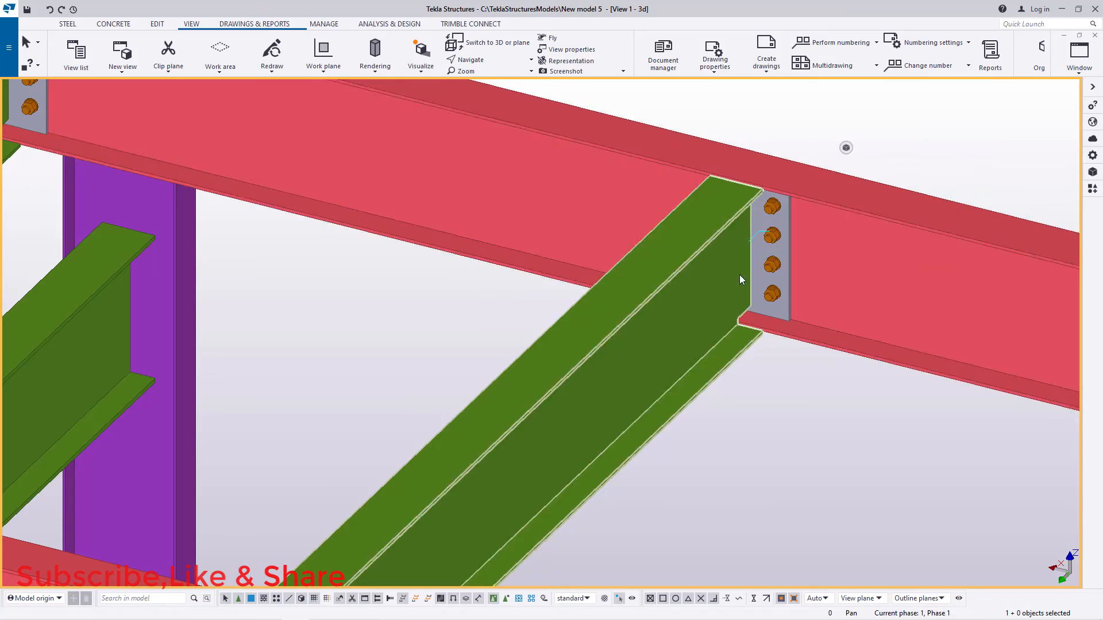
Step: Examine the cross beam connection at the joint between two longitudinal beam segments from both sides
{"action": "scroll", "coordinate": [909, 388], "scroll_direction": "down", "scroll_amount": 10}
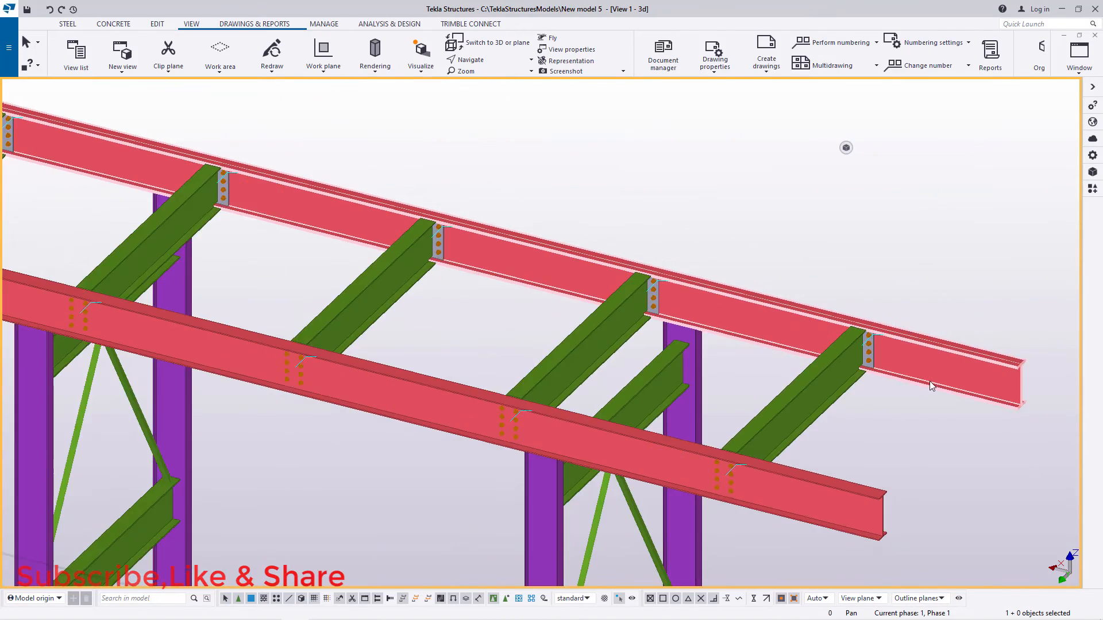
{"action": "scroll", "coordinate": [394, 232], "scroll_direction": "up", "scroll_amount": 4}
{"action": "scroll", "coordinate": [605, 322], "scroll_direction": "down", "scroll_amount": 5}
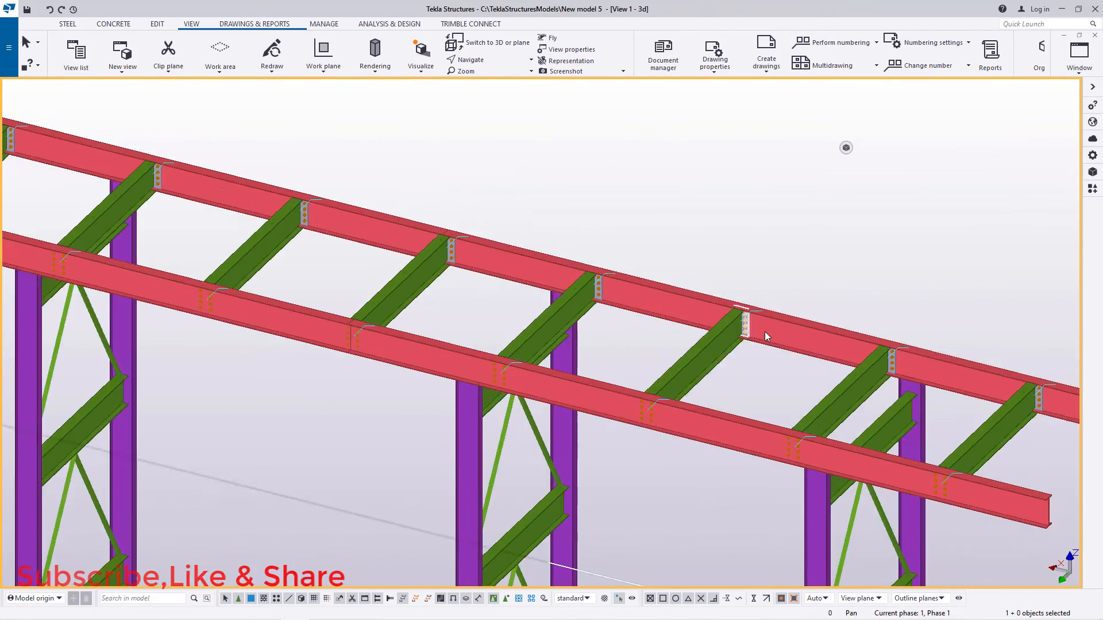
{"action": "scroll", "coordinate": [508, 265], "scroll_direction": "up", "scroll_amount": 6}
{"action": "scroll", "coordinate": [534, 242], "scroll_direction": "up", "scroll_amount": 5}
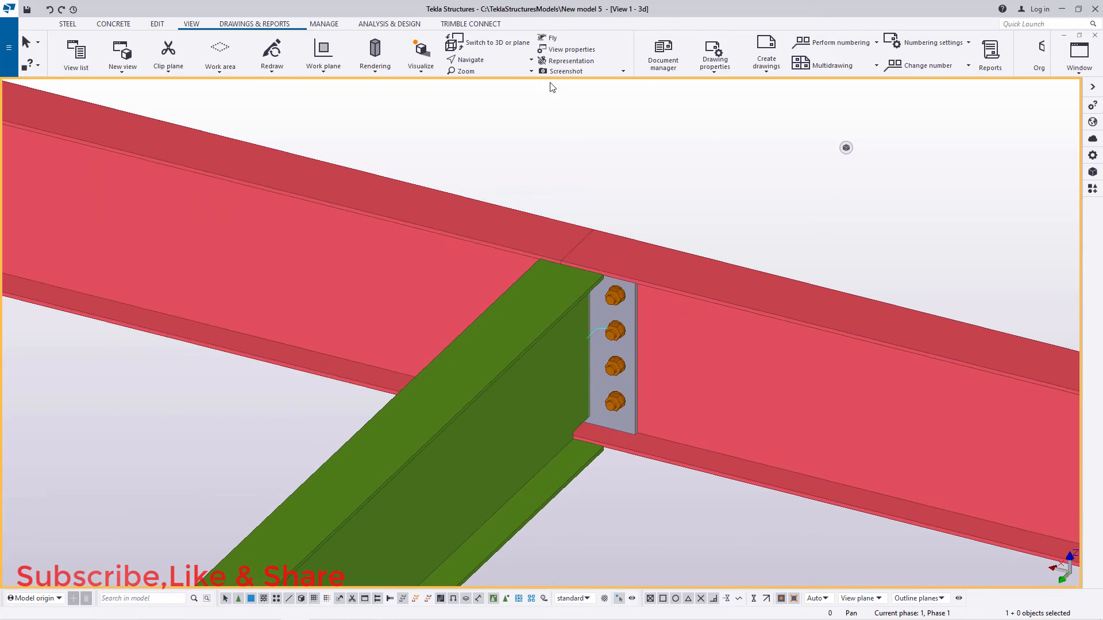
{"action": "middle_click_drag", "start_coordinate": [587, 294], "coordinate": [722, 315], "text": "ctrl"}
{"action": "scroll", "coordinate": [503, 269], "scroll_direction": "up", "scroll_amount": 2}
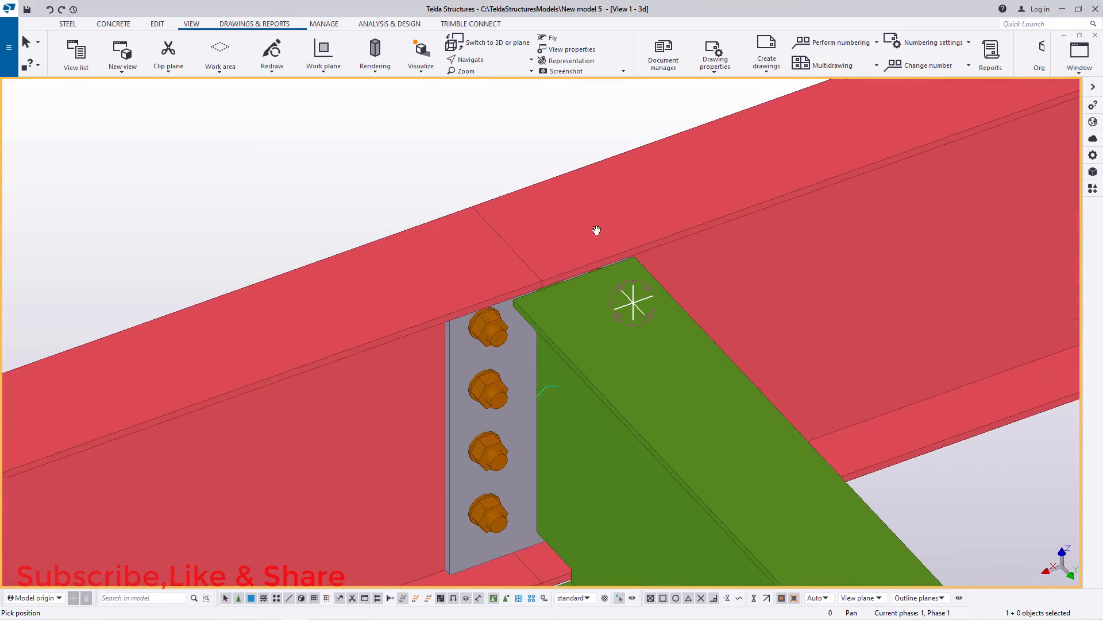
{"action": "scroll", "coordinate": [543, 251], "scroll_direction": "down", "scroll_amount": 7}
{"action": "right_click", "coordinate": [456, 194]}
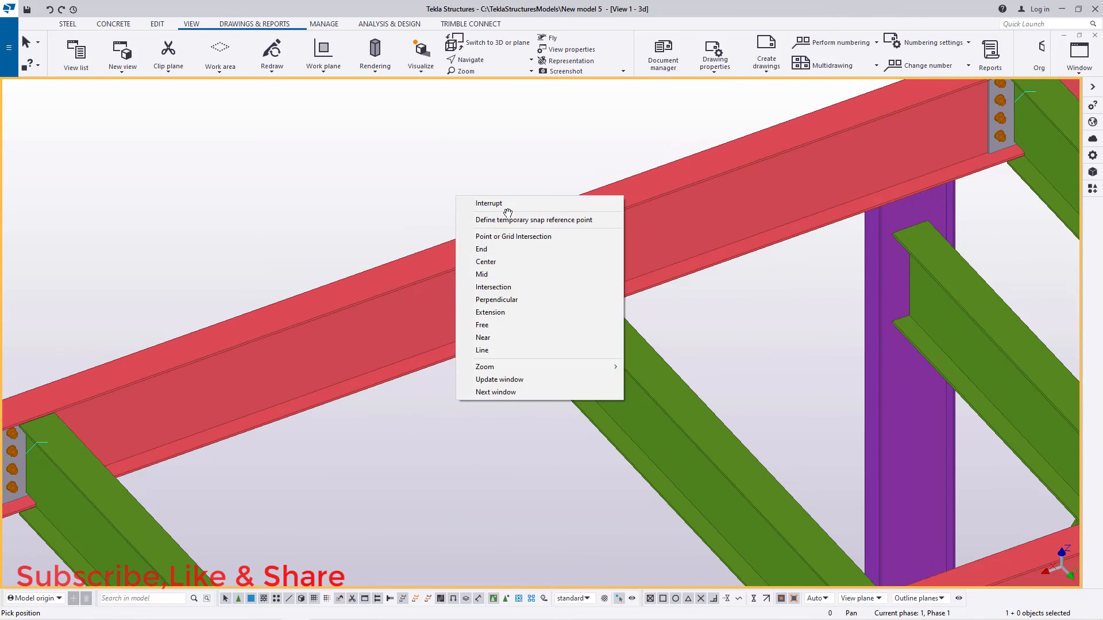
{"action": "left_click", "coordinate": [507, 204]}
{"action": "scroll", "coordinate": [508, 204], "scroll_direction": "down", "scroll_amount": 2}
Step: Move the cross beam at the longitudinal beam joint linearly with dX -500
{"action": "left_click", "coordinate": [638, 341]}
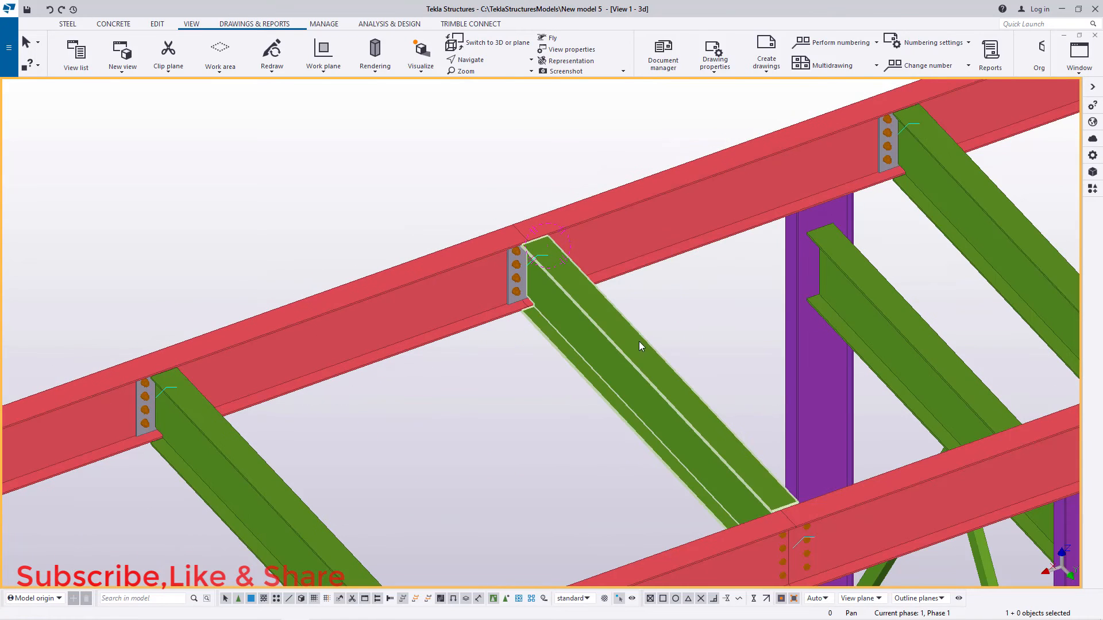
{"action": "right_click", "coordinate": [453, 188]}
{"action": "mouse_move", "coordinate": [551, 288]}
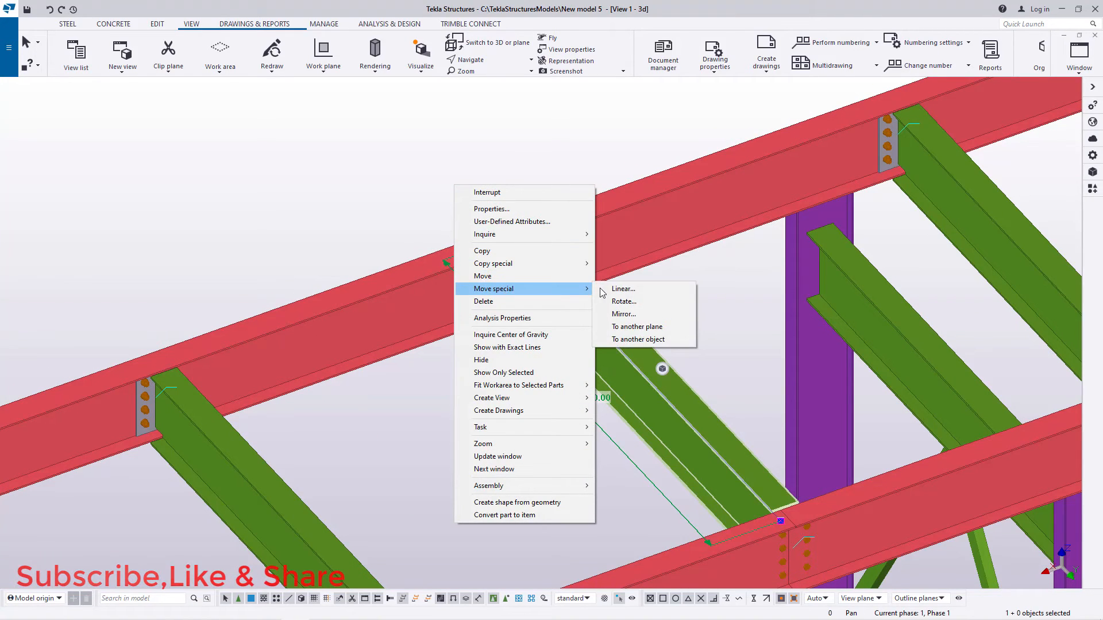
{"action": "left_click", "coordinate": [603, 288]}
{"action": "left_click", "coordinate": [520, 300]}
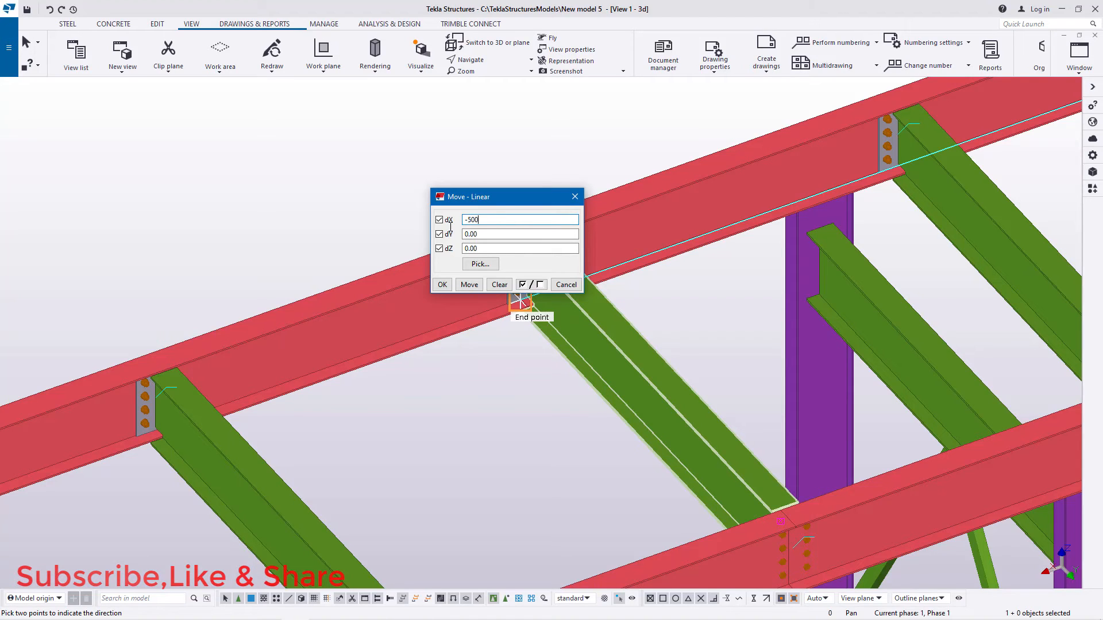
{"action": "left_click", "coordinate": [474, 285]}
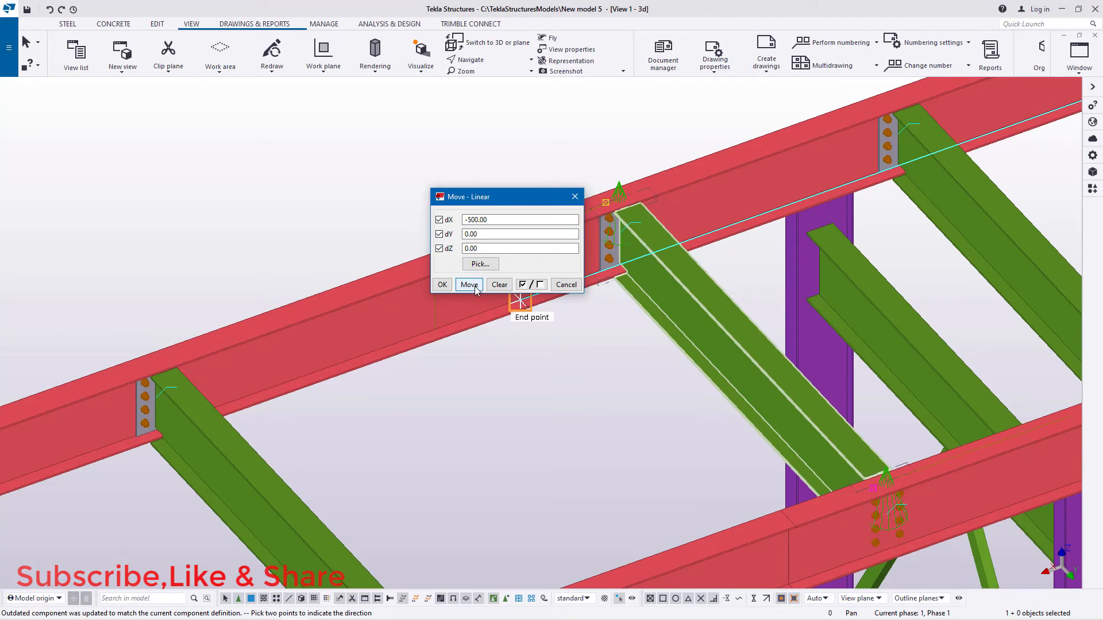
{"action": "left_click", "coordinate": [442, 285]}
{"action": "right_click", "coordinate": [551, 140]}
{"action": "left_click", "coordinate": [574, 143]}
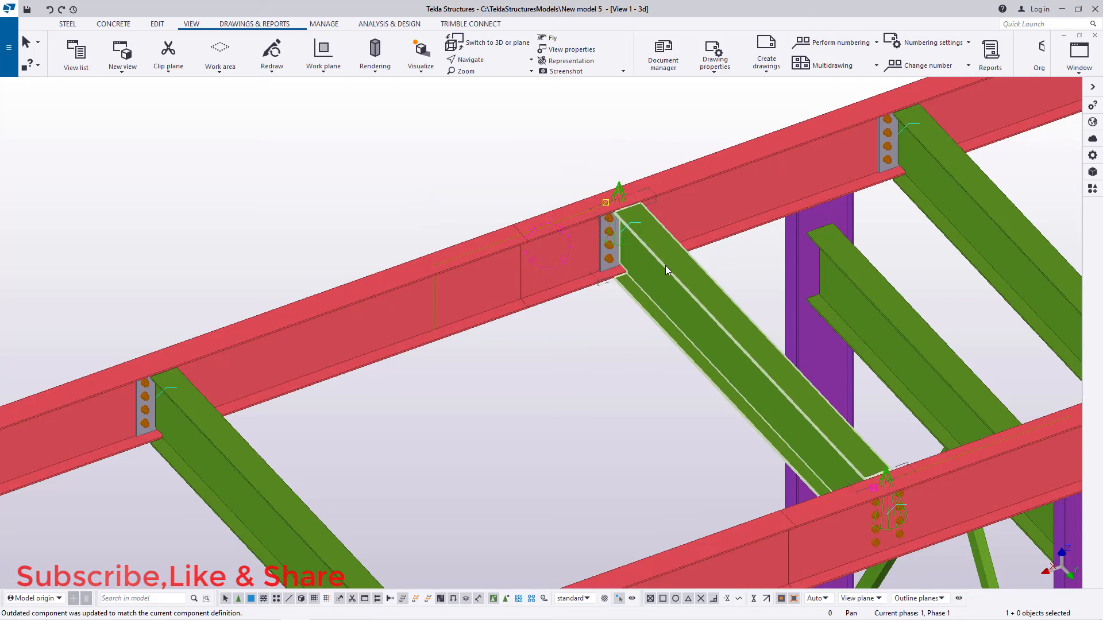
Step: Copy the moved cross beam linearly with dX 1000 and 1 copy, and clear the temporary symbols
{"action": "right_click", "coordinate": [515, 122]}
{"action": "mouse_move", "coordinate": [561, 204]}
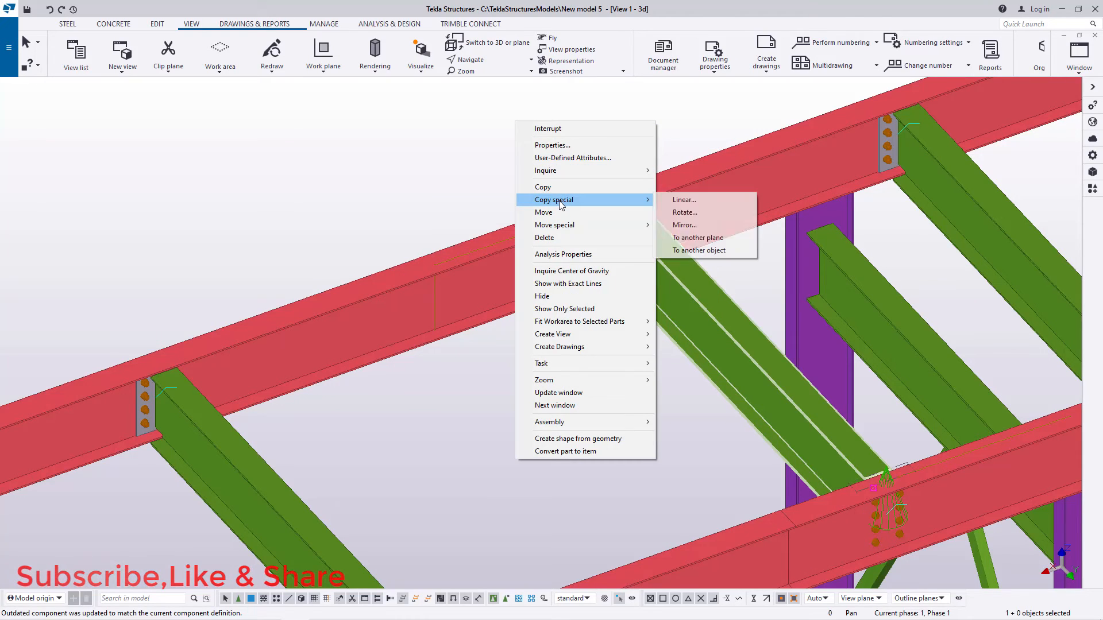
{"action": "left_click", "coordinate": [681, 201]}
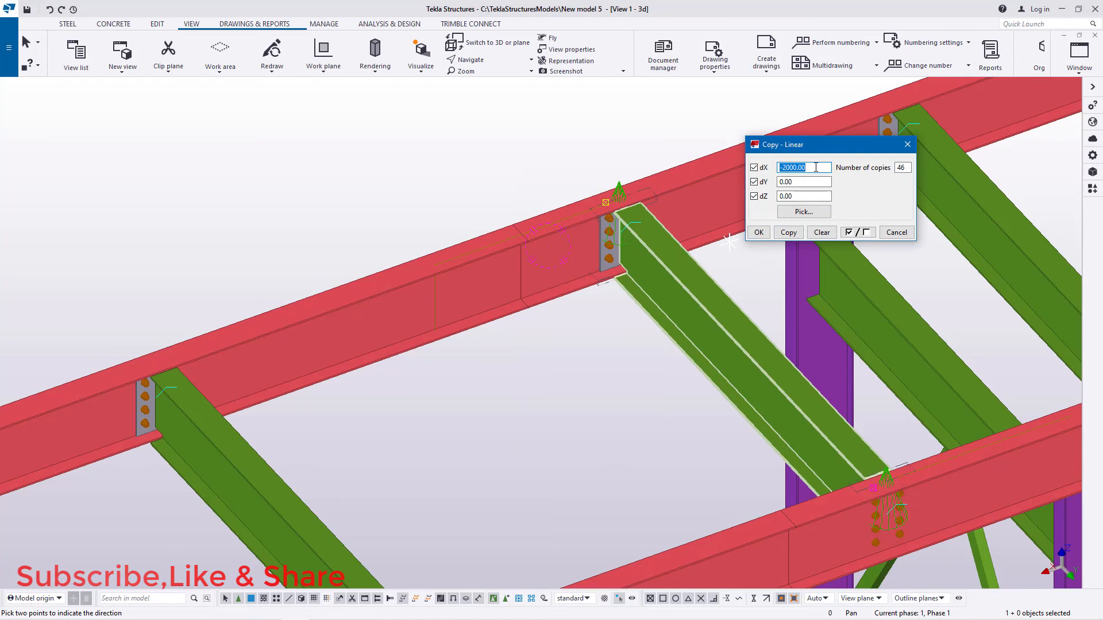
{"action": "left_click_drag", "start_coordinate": [809, 167], "coordinate": [785, 166]}
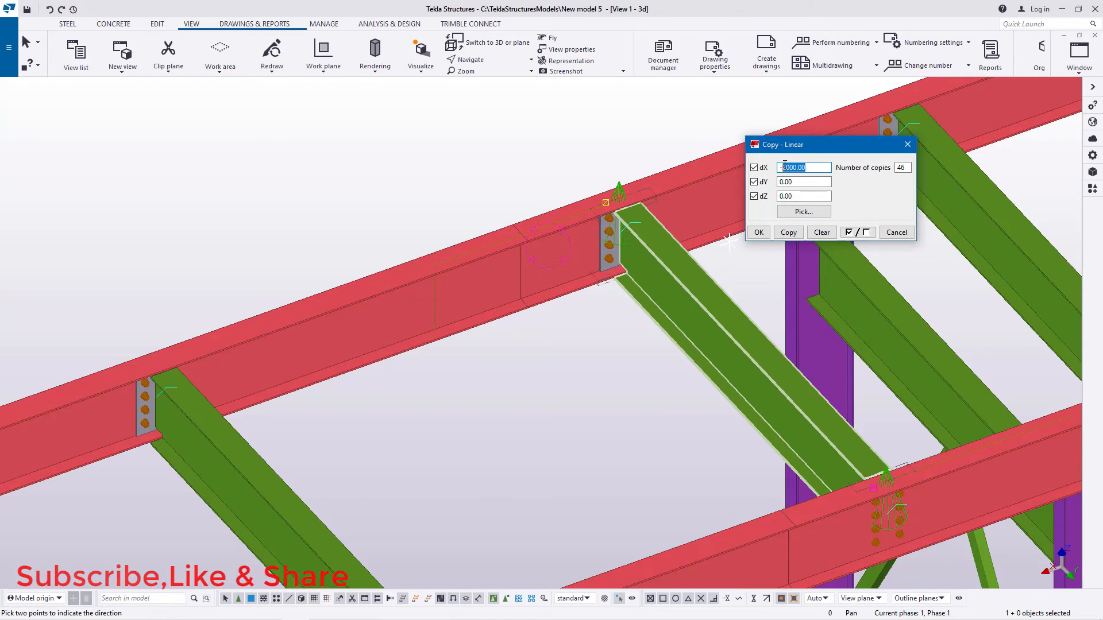
{"action": "type", "text": "1"}
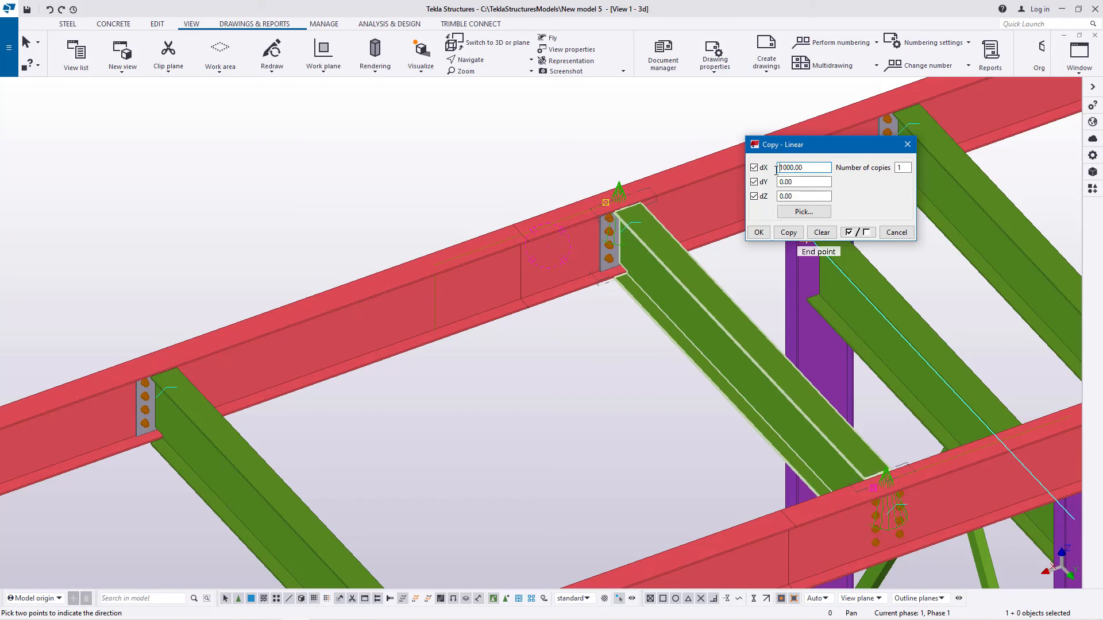
{"action": "left_click", "coordinate": [790, 232]}
{"action": "left_click", "coordinate": [757, 232]}
{"action": "right_click", "coordinate": [604, 180]}
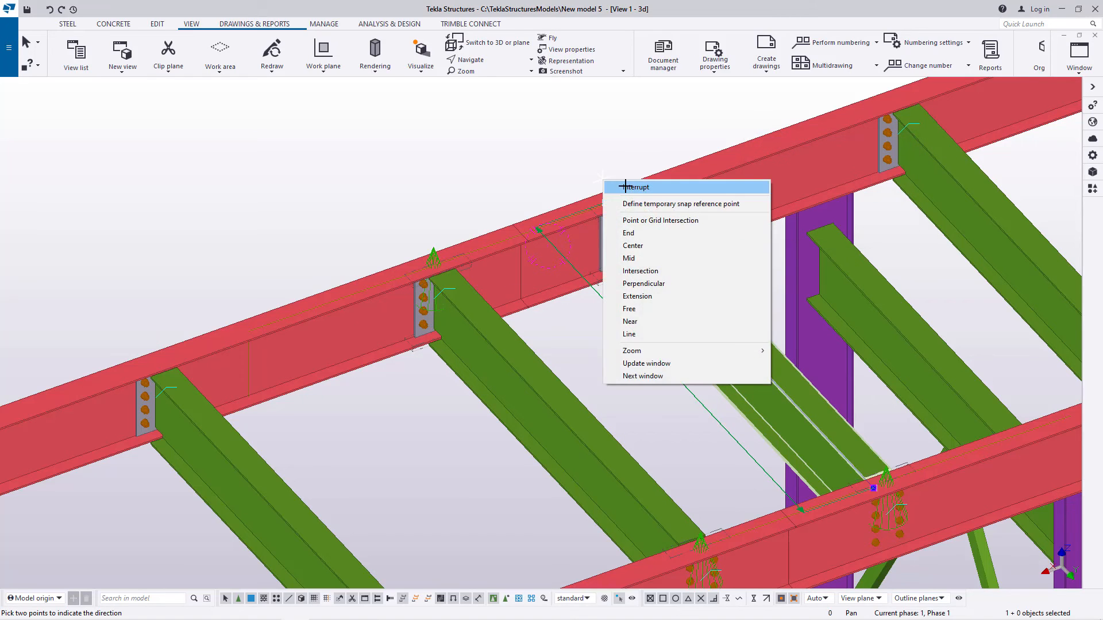
{"action": "left_click", "coordinate": [641, 302]}
{"action": "left_click", "coordinate": [496, 156]}
{"action": "right_click", "coordinate": [497, 155]}
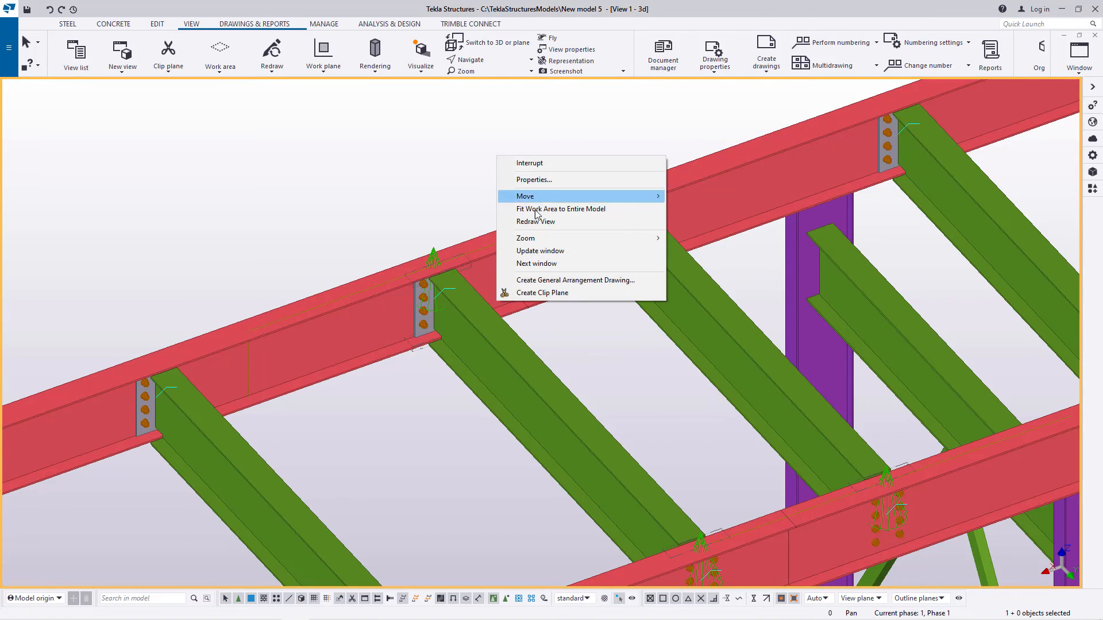
{"action": "left_click", "coordinate": [581, 224]}
Step: Examine the cross beam positions at the successive longitudinal beam joints along the bridge for end plates sitting on a joint
{"action": "scroll", "coordinate": [761, 218], "scroll_direction": "down", "scroll_amount": 4}
{"action": "scroll", "coordinate": [811, 205], "scroll_direction": "down", "scroll_amount": 3}
{"action": "scroll", "coordinate": [497, 285], "scroll_direction": "up", "scroll_amount": 5}
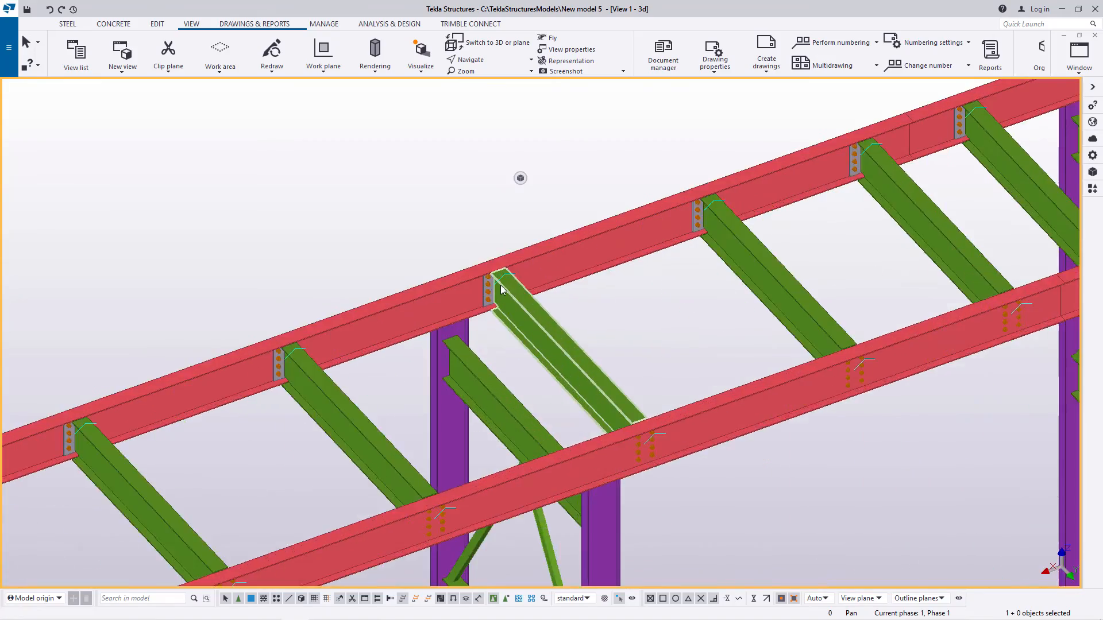
{"action": "scroll", "coordinate": [385, 345], "scroll_direction": "up", "scroll_amount": 4}
{"action": "scroll", "coordinate": [766, 313], "scroll_direction": "down", "scroll_amount": 5}
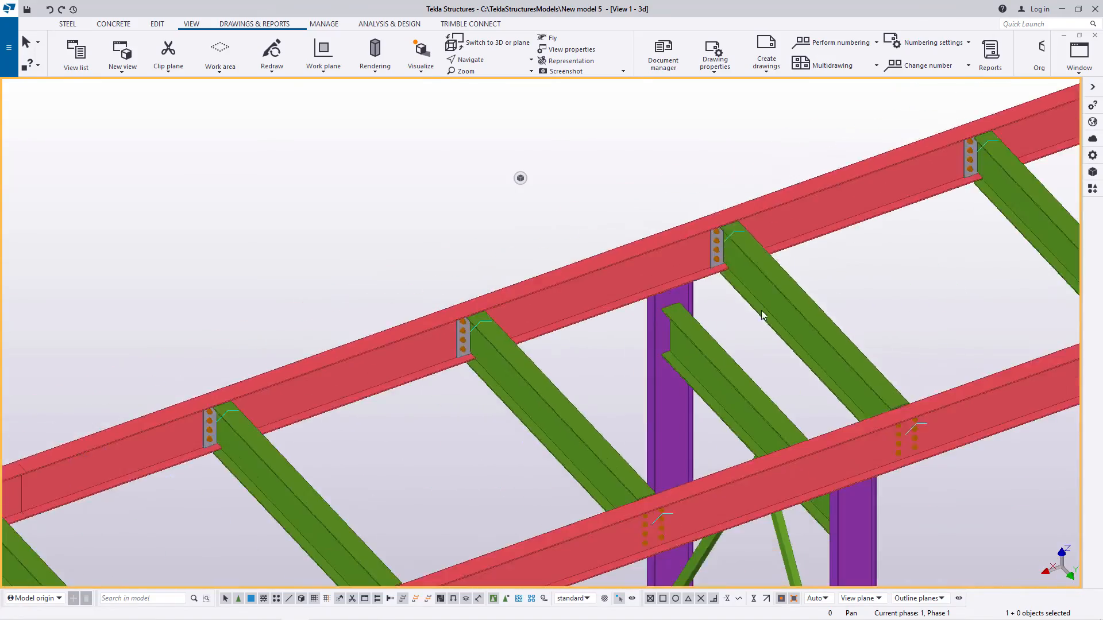
{"action": "scroll", "coordinate": [397, 385], "scroll_direction": "up", "scroll_amount": 4}
{"action": "scroll", "coordinate": [433, 374], "scroll_direction": "down", "scroll_amount": 3}
{"action": "scroll", "coordinate": [377, 458], "scroll_direction": "up", "scroll_amount": 4}
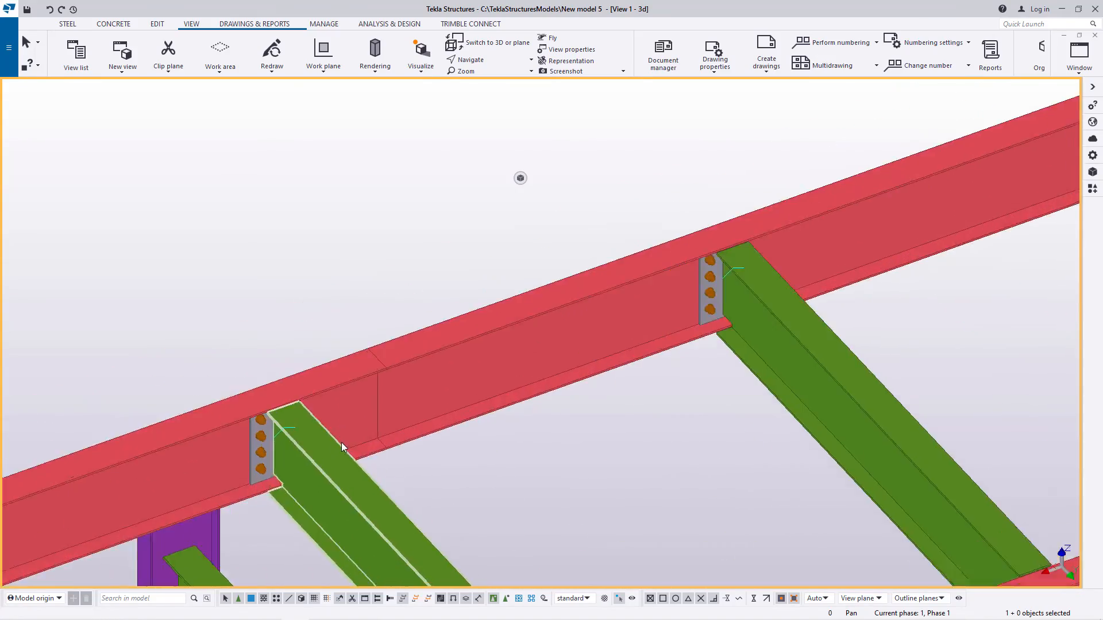
{"action": "scroll", "coordinate": [773, 305], "scroll_direction": "down", "scroll_amount": 5}
{"action": "scroll", "coordinate": [828, 280], "scroll_direction": "down", "scroll_amount": 1}
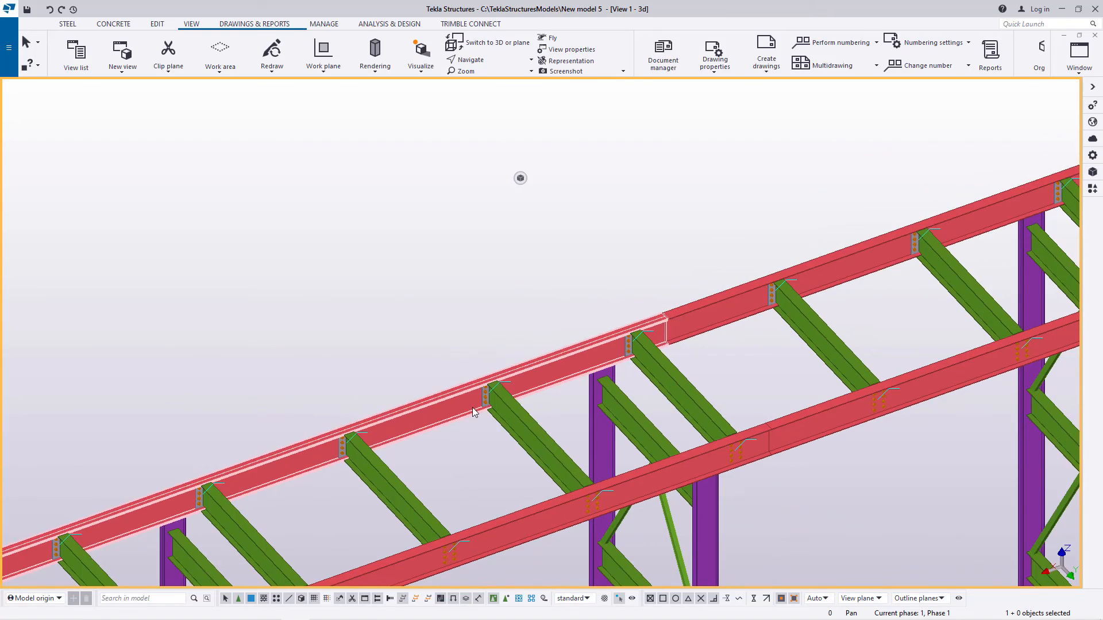
{"action": "scroll", "coordinate": [735, 351], "scroll_direction": "down", "scroll_amount": 4}
{"action": "scroll", "coordinate": [391, 469], "scroll_direction": "up", "scroll_amount": 8}
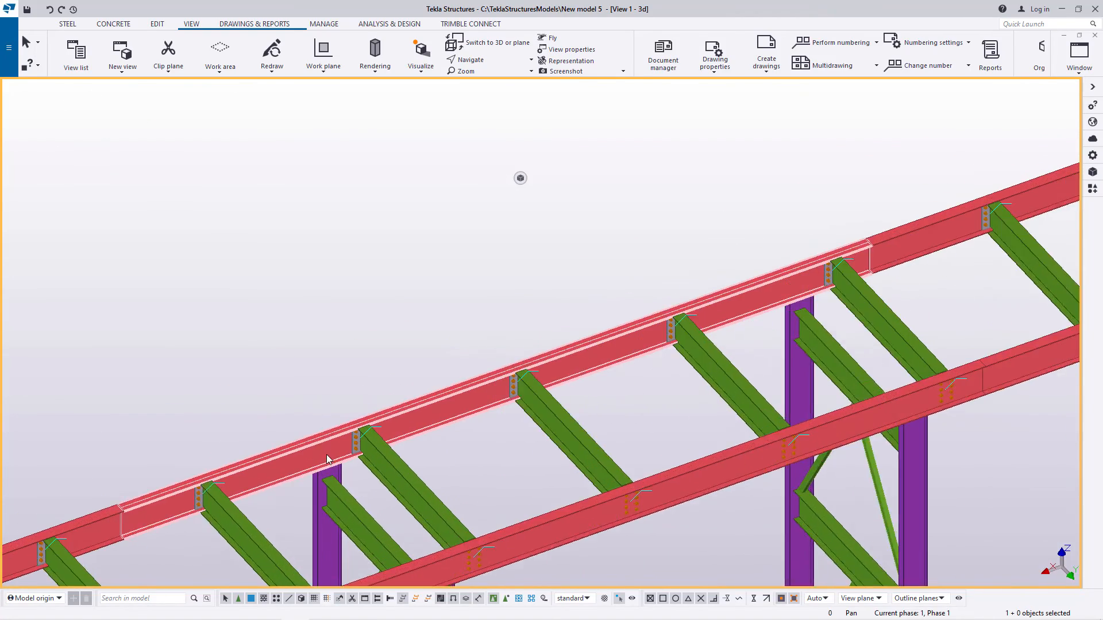
{"action": "scroll", "coordinate": [862, 281], "scroll_direction": "down", "scroll_amount": 7}
{"action": "scroll", "coordinate": [564, 394], "scroll_direction": "up", "scroll_amount": 6}
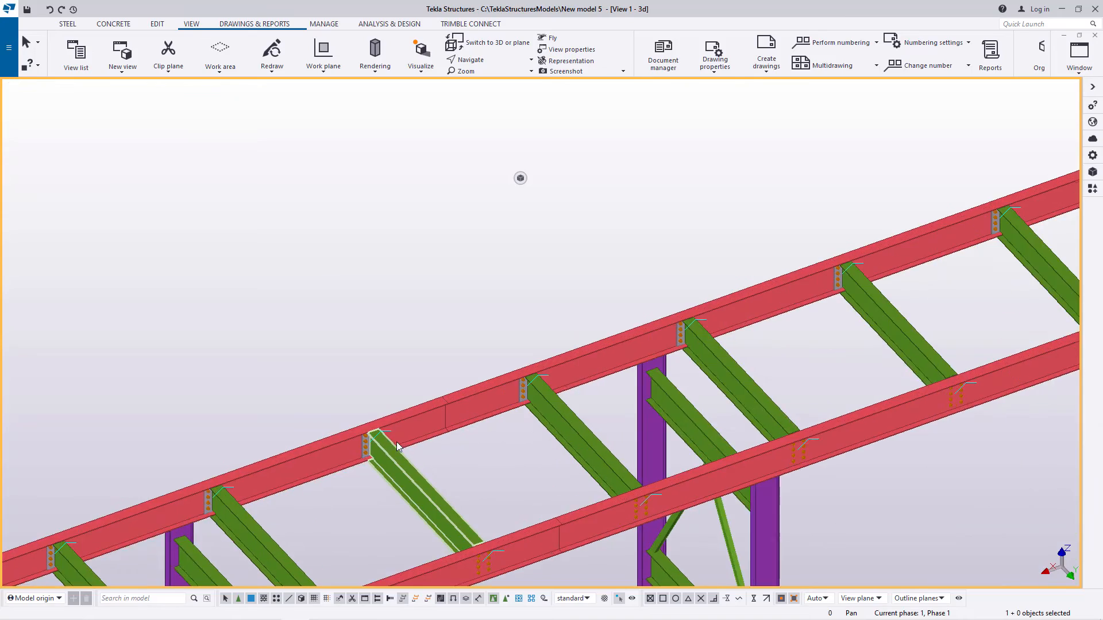
{"action": "scroll", "coordinate": [839, 262], "scroll_direction": "down", "scroll_amount": 4}
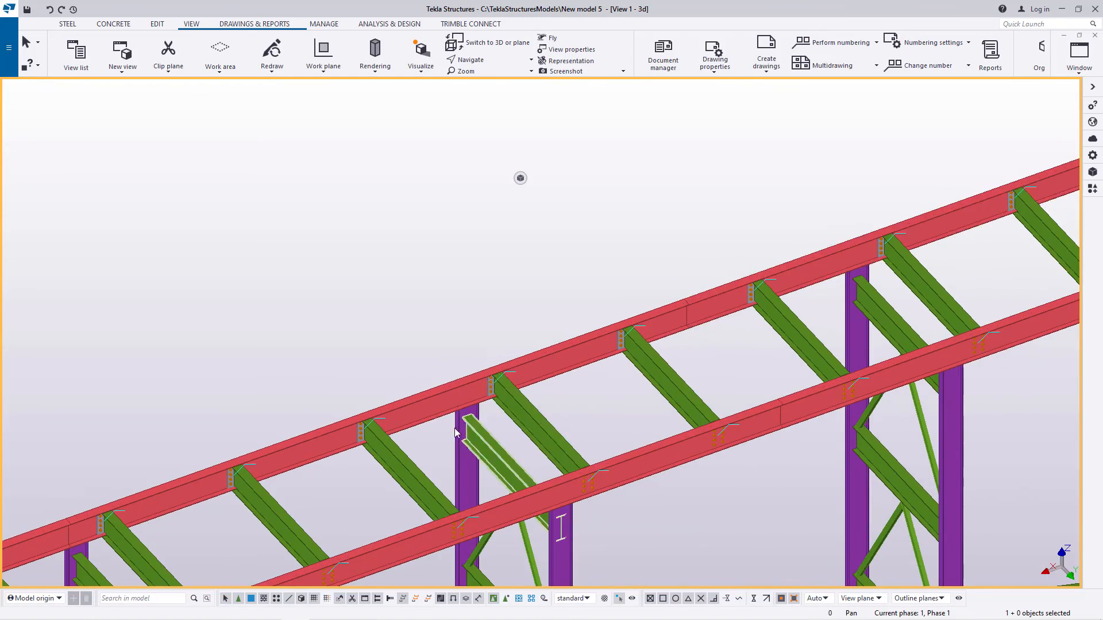
{"action": "scroll", "coordinate": [745, 308], "scroll_direction": "up", "scroll_amount": 6}
{"action": "scroll", "coordinate": [791, 267], "scroll_direction": "down", "scroll_amount": 2}
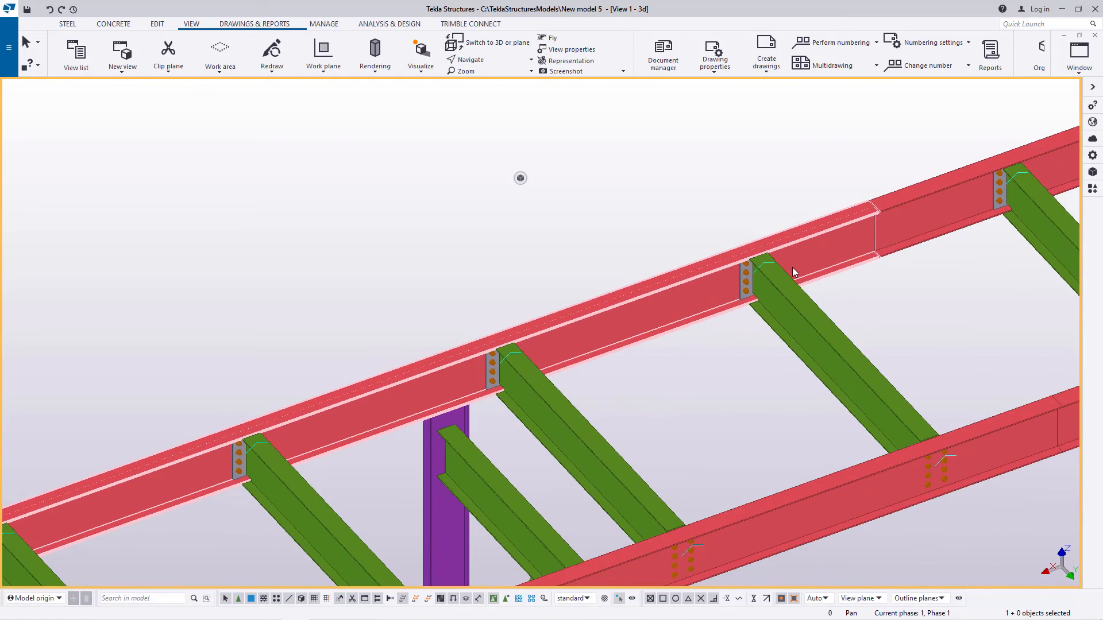
{"action": "scroll", "coordinate": [791, 267], "scroll_direction": "down", "scroll_amount": 4}
{"action": "scroll", "coordinate": [799, 265], "scroll_direction": "up", "scroll_amount": 4}
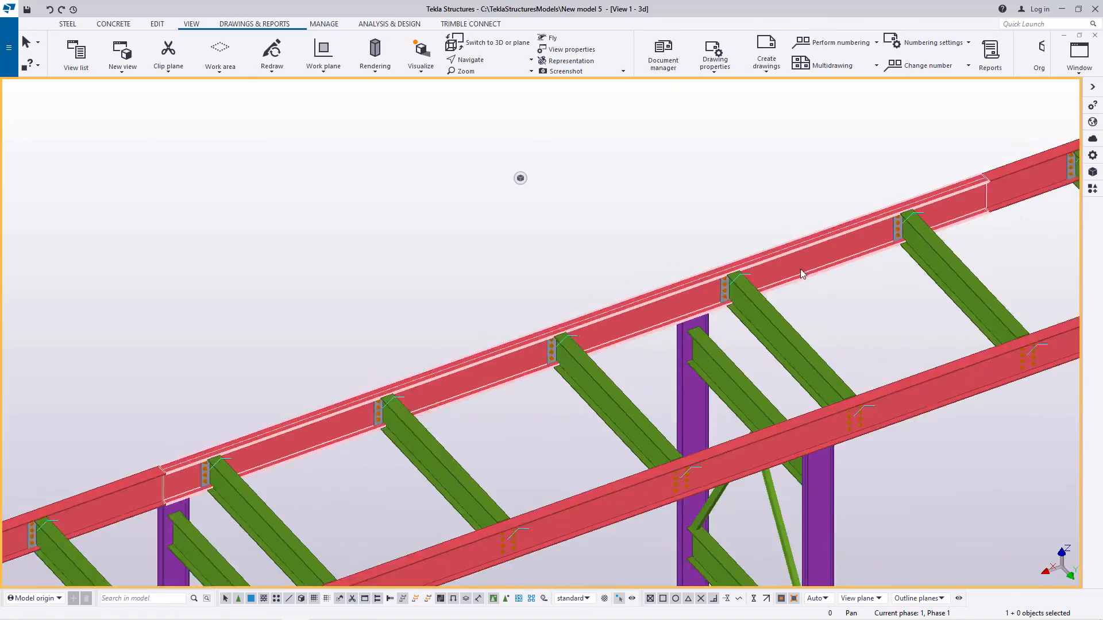
{"action": "scroll", "coordinate": [813, 268], "scroll_direction": "down", "scroll_amount": 3}
{"action": "scroll", "coordinate": [533, 355], "scroll_direction": "up", "scroll_amount": 6}
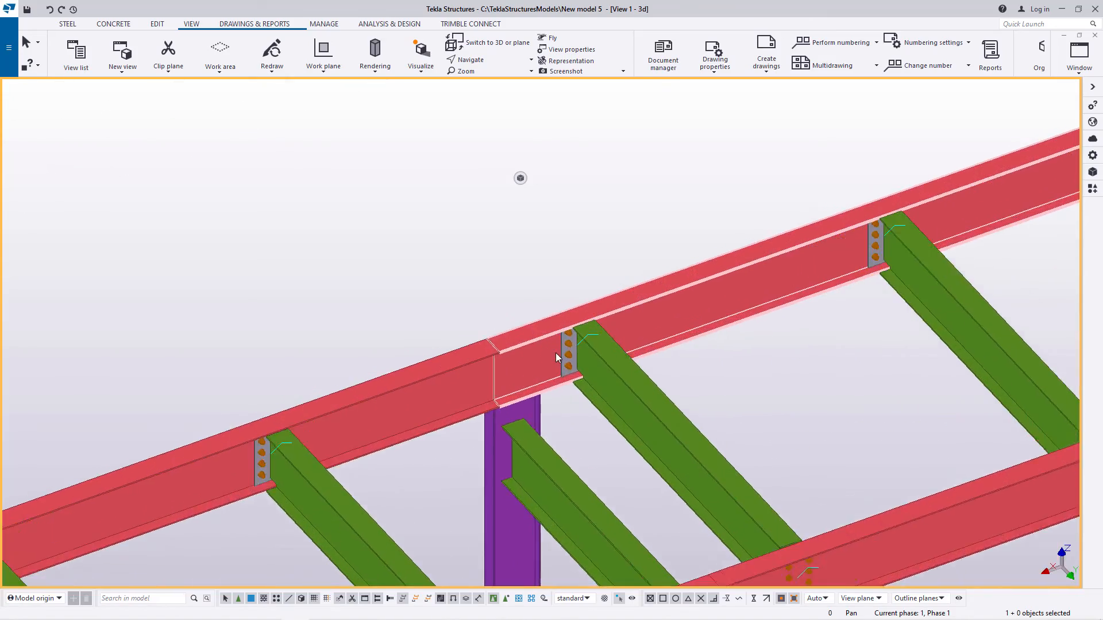
{"action": "scroll", "coordinate": [643, 325], "scroll_direction": "down", "scroll_amount": 4}
{"action": "scroll", "coordinate": [250, 467], "scroll_direction": "up", "scroll_amount": 5}
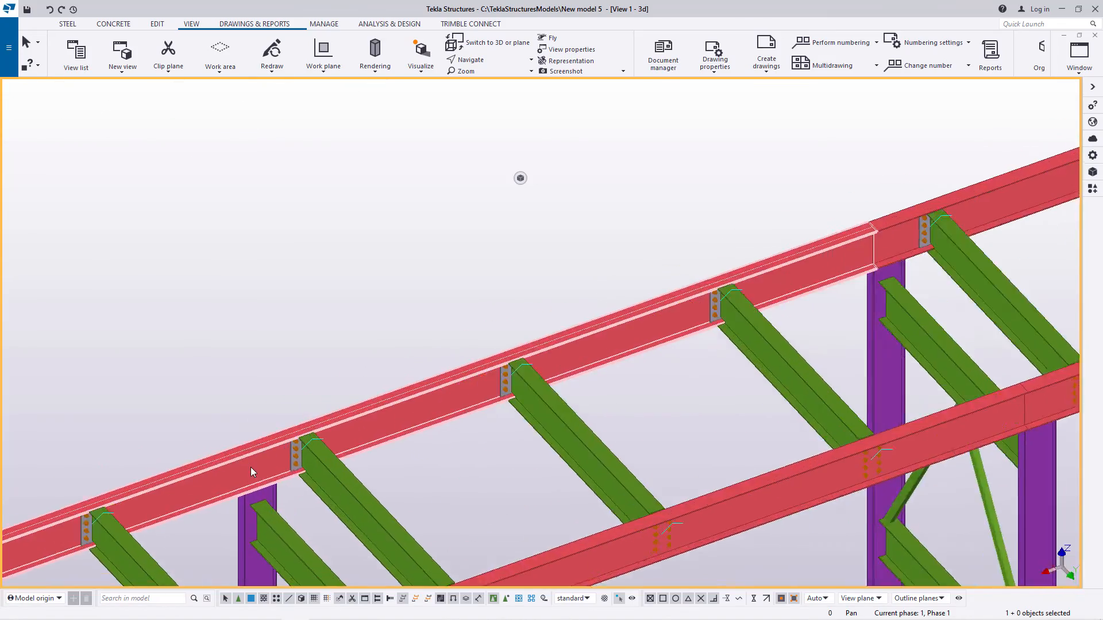
{"action": "scroll", "coordinate": [609, 336], "scroll_direction": "down", "scroll_amount": 4}
{"action": "scroll", "coordinate": [449, 395], "scroll_direction": "up", "scroll_amount": 4}
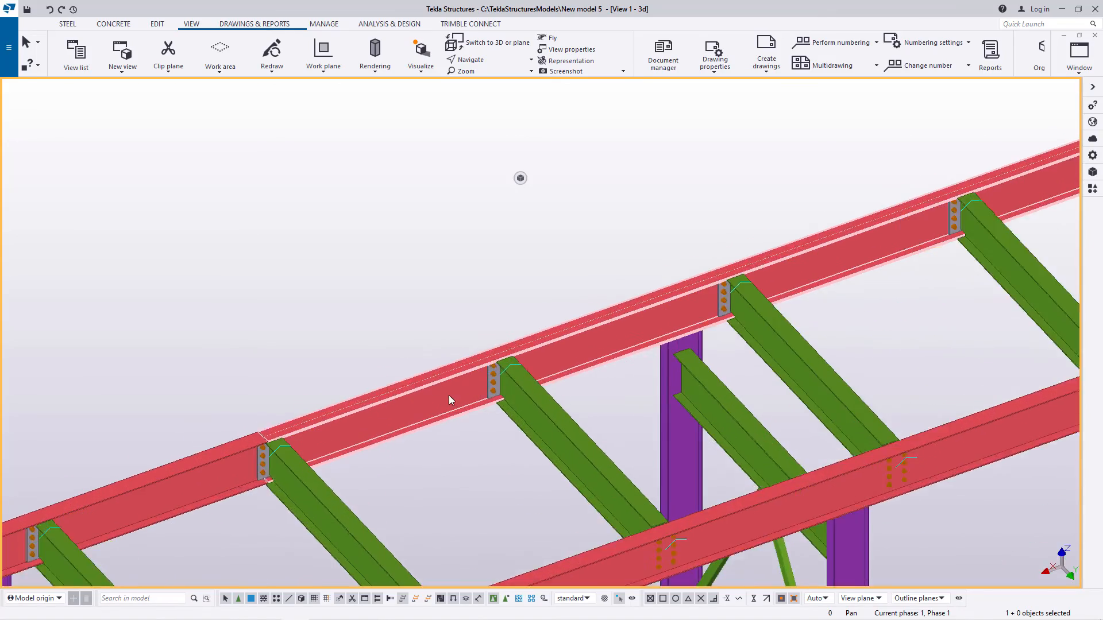
{"action": "scroll", "coordinate": [457, 394], "scroll_direction": "down", "scroll_amount": 3}
{"action": "scroll", "coordinate": [391, 413], "scroll_direction": "up", "scroll_amount": 6}
{"action": "scroll", "coordinate": [511, 378], "scroll_direction": "down", "scroll_amount": 2}
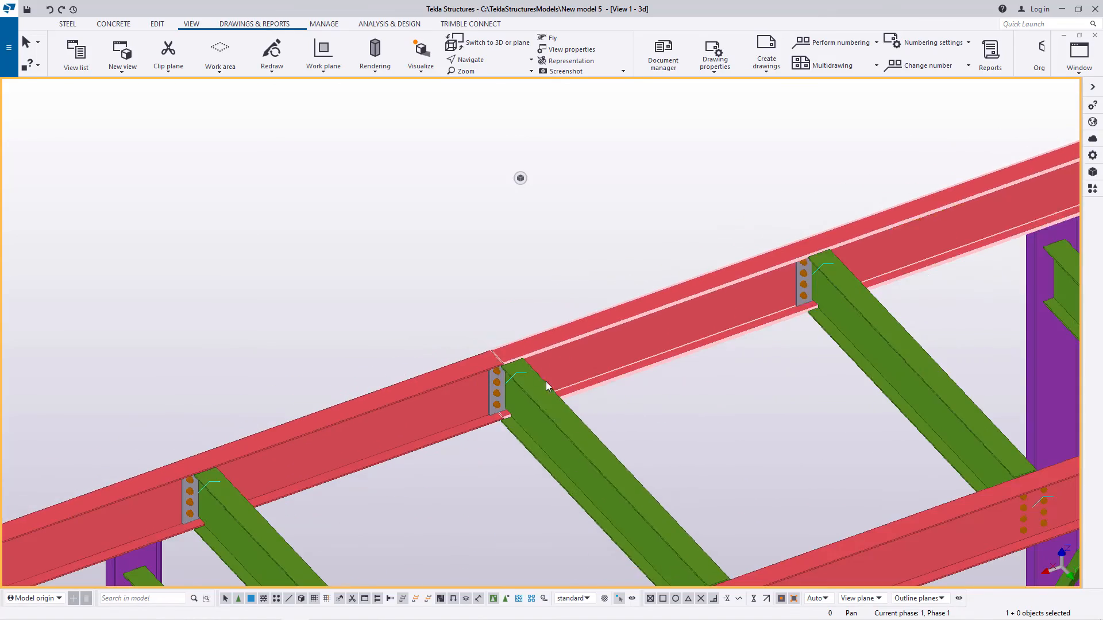
Step: Move the cross beam that sits on the next longitudinal beam joint linearly with dX -500
{"action": "left_click", "coordinate": [599, 467]}
{"action": "right_click", "coordinate": [672, 418]}
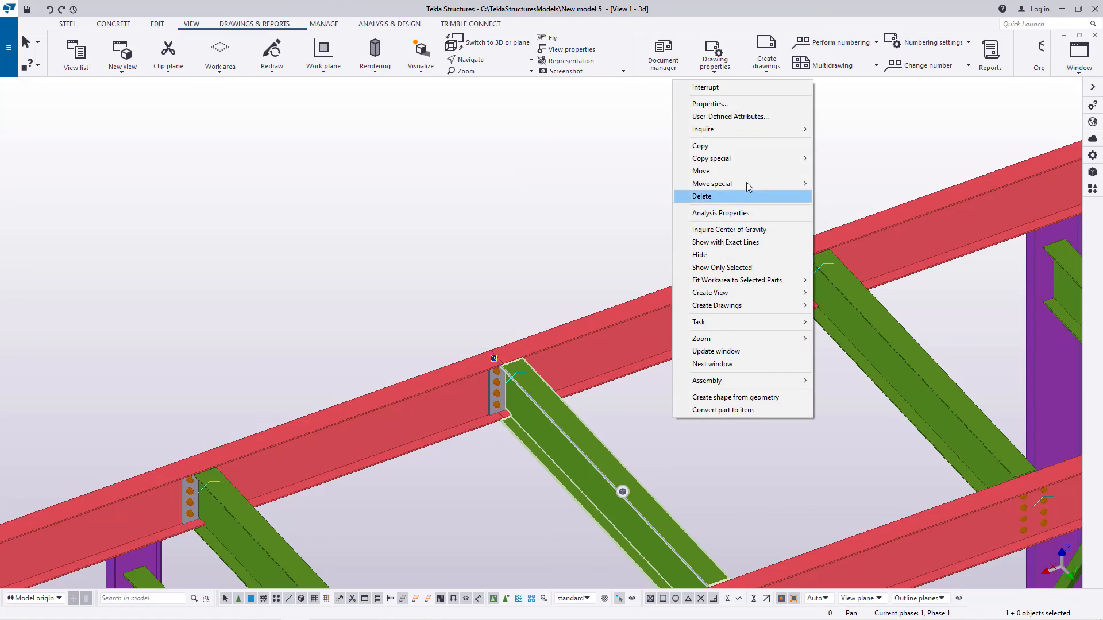
{"action": "mouse_move", "coordinate": [722, 182]}
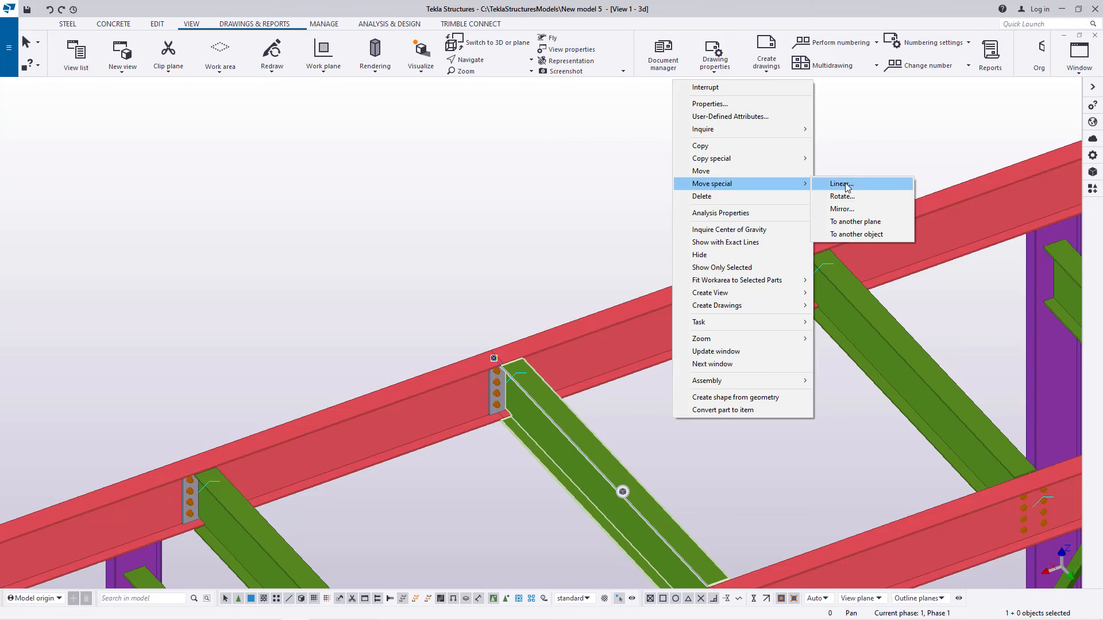
{"action": "left_click", "coordinate": [845, 185]}
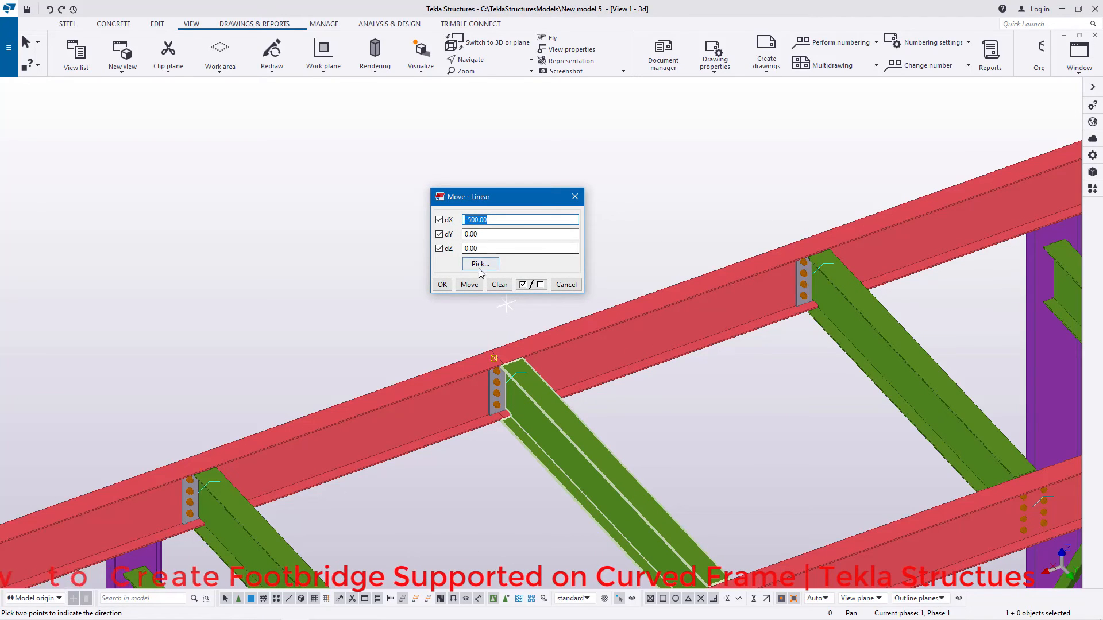
{"action": "left_click", "coordinate": [469, 285]}
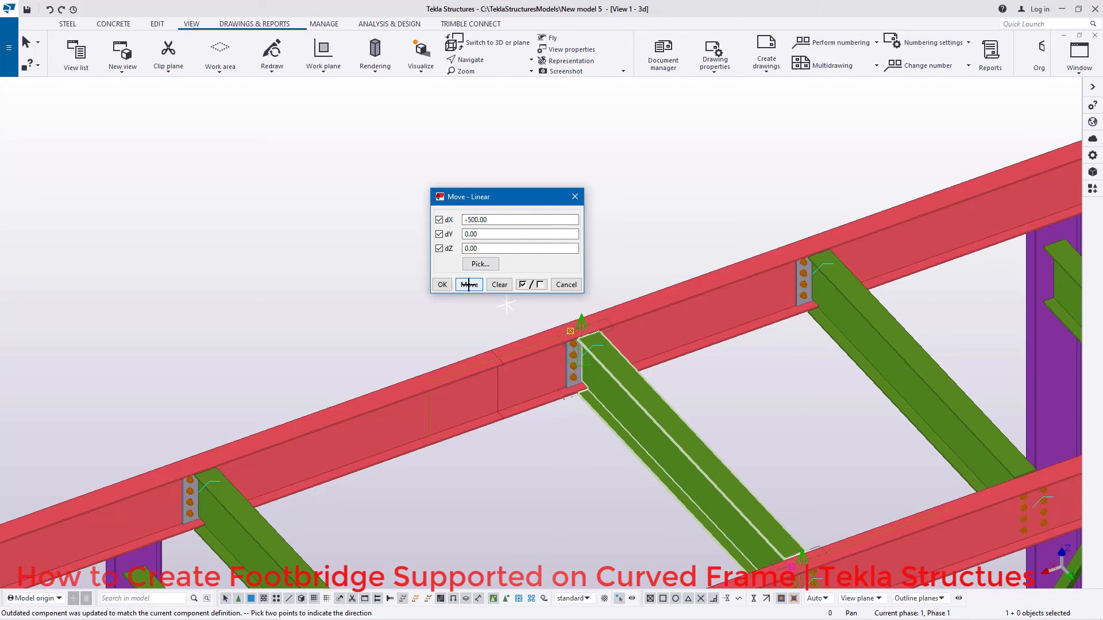
Step: Try moving the same cross beam linearly with dX 1000, and undo that move
{"action": "left_click_drag", "start_coordinate": [575, 220], "coordinate": [464, 224]}
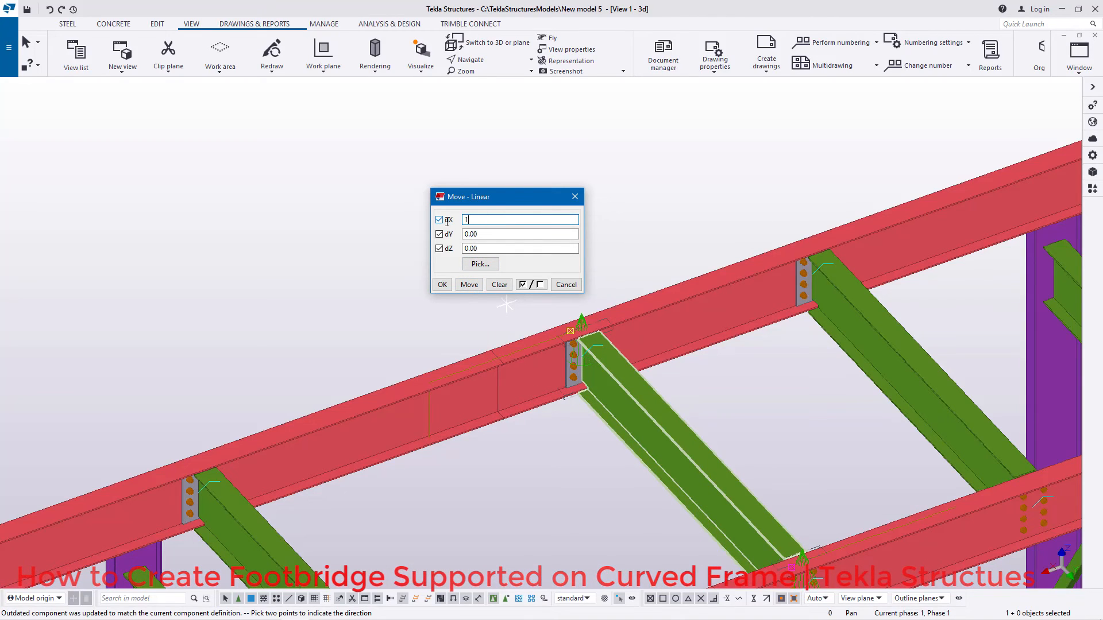
{"action": "left_click", "coordinate": [469, 285]}
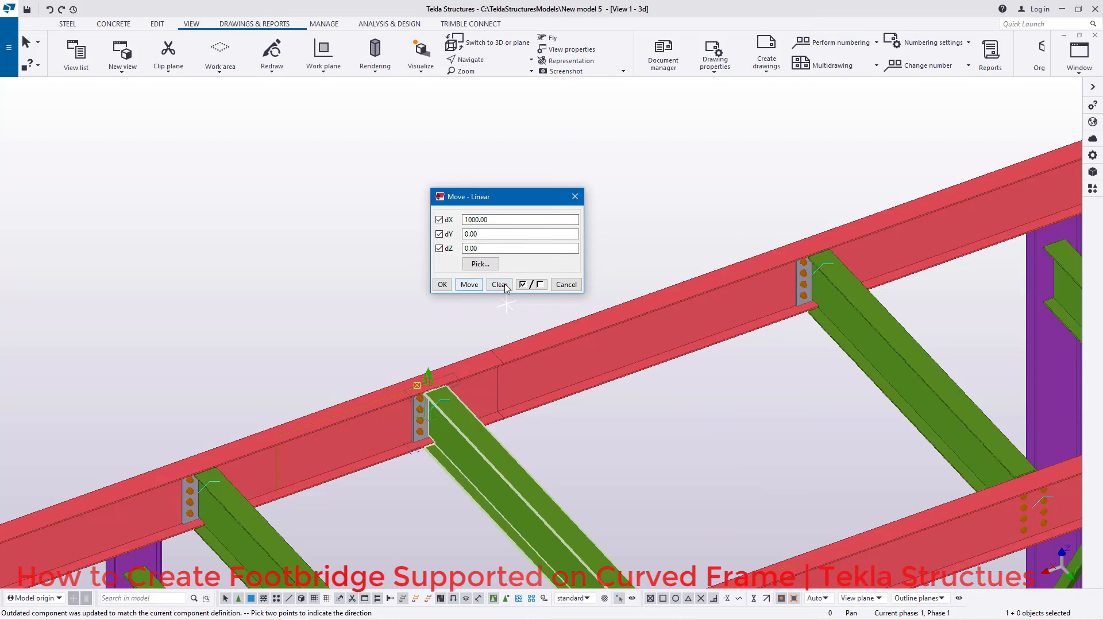
{"action": "left_click", "coordinate": [50, 10]}
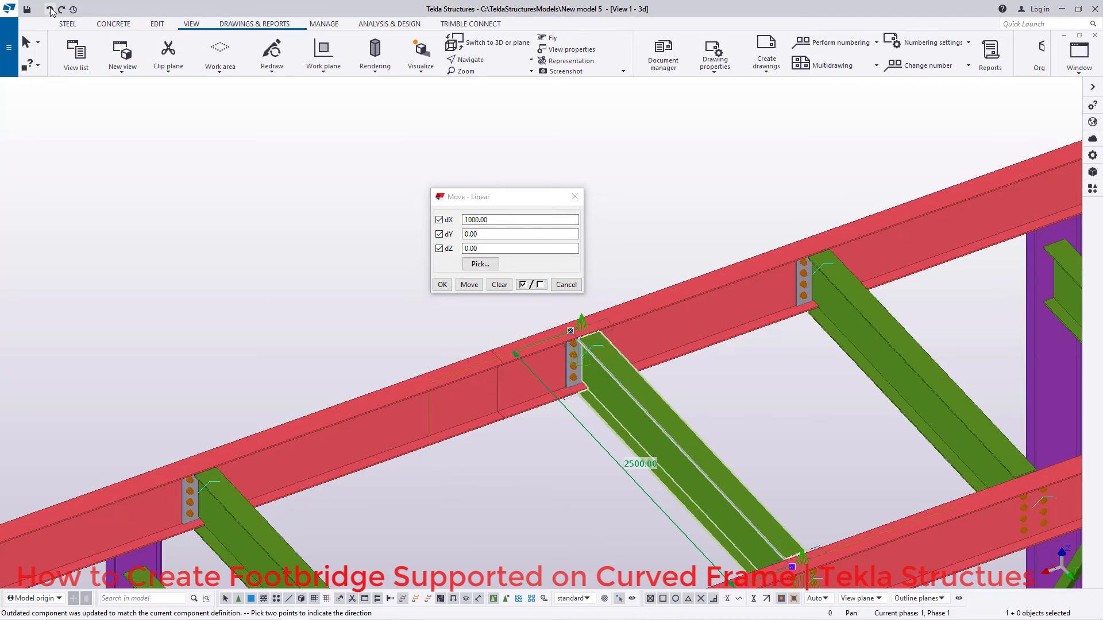
{"action": "right_click", "coordinate": [607, 152]}
{"action": "left_click", "coordinate": [625, 161]}
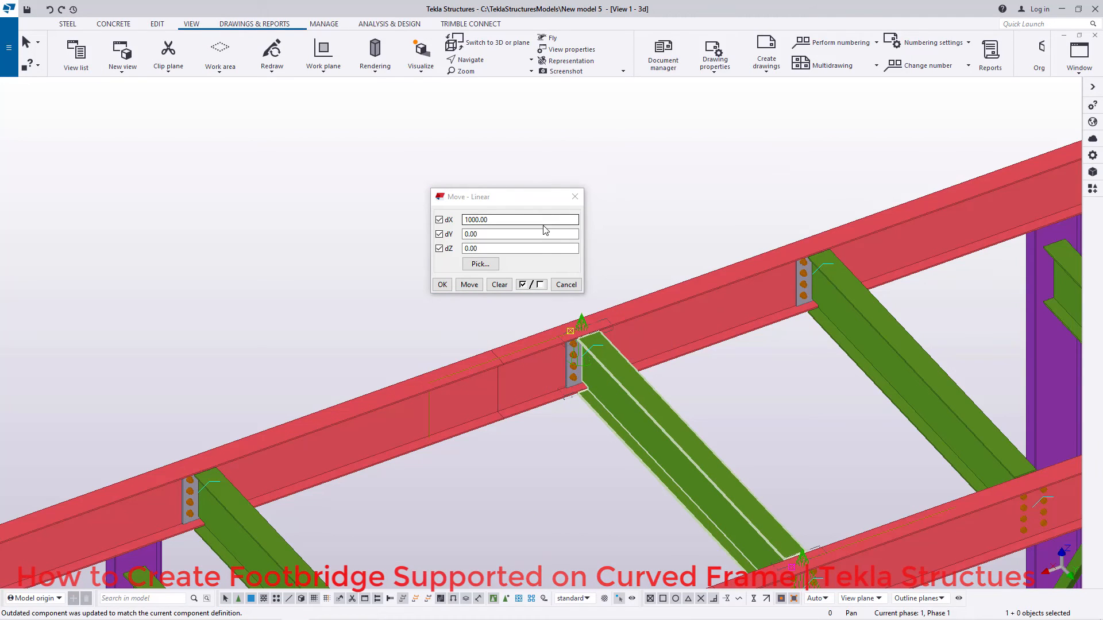
{"action": "left_click", "coordinate": [575, 198]}
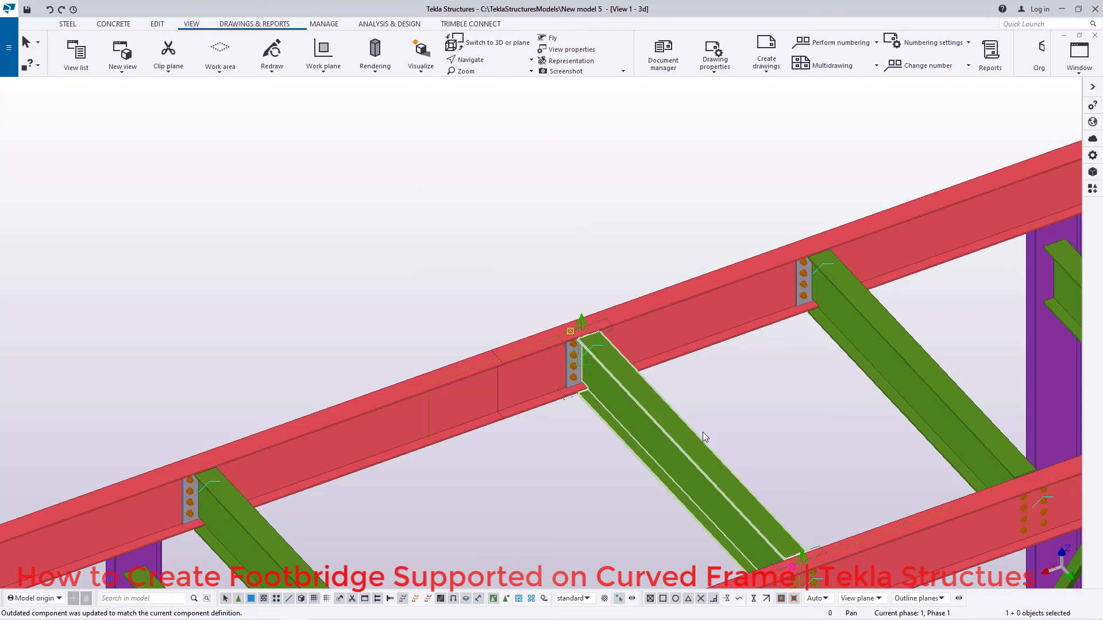
Step: Copy the shifted cross beam linearly to the other side of the joint with dX 1000 and 1 copy
{"action": "left_click_drag", "start_coordinate": [727, 418], "coordinate": [647, 478]}
{"action": "right_click", "coordinate": [508, 216]}
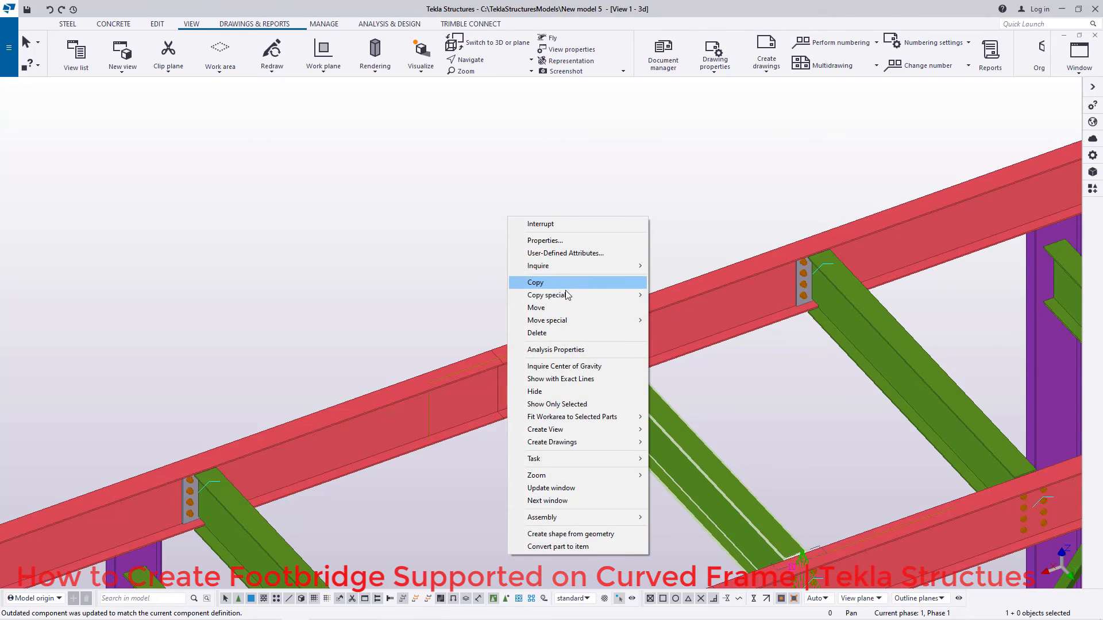
{"action": "mouse_move", "coordinate": [635, 295]}
{"action": "left_click", "coordinate": [670, 296]}
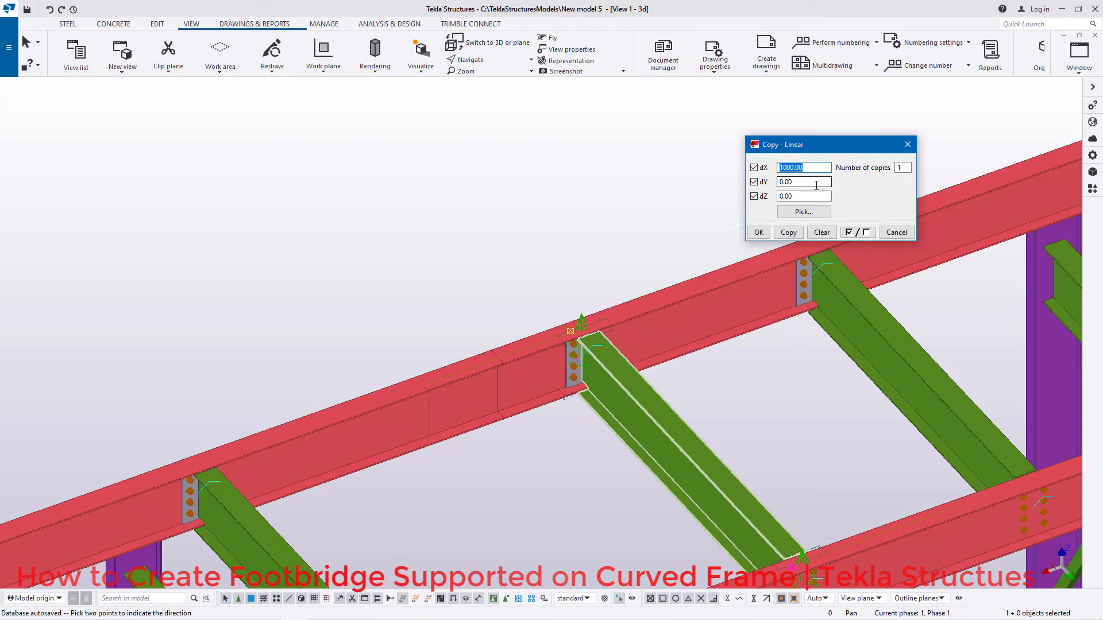
{"action": "left_click", "coordinate": [789, 232]}
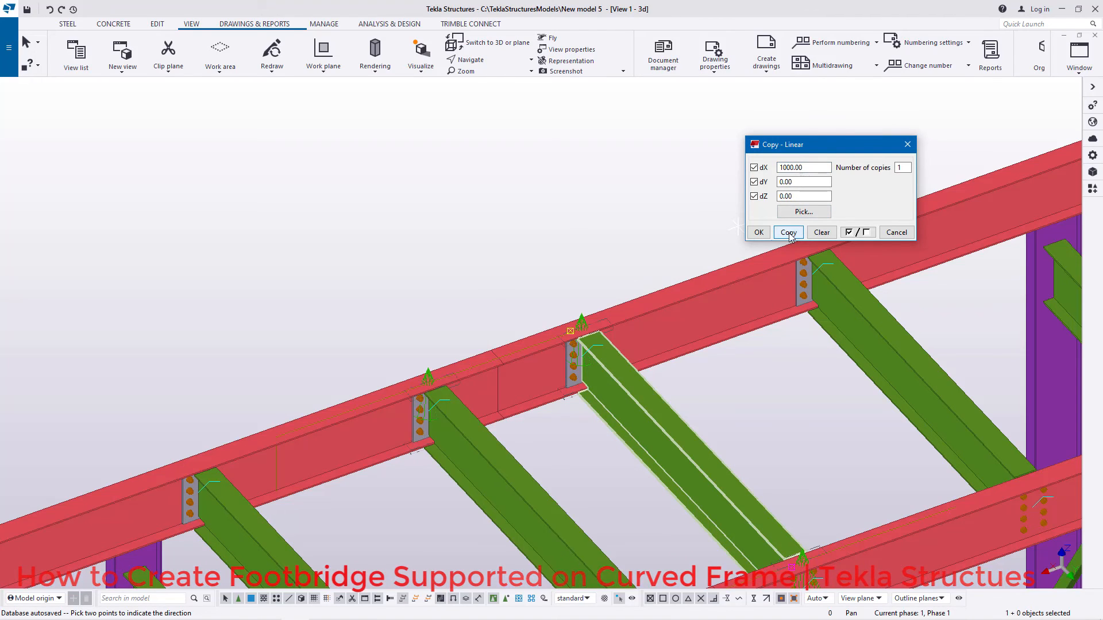
{"action": "left_click", "coordinate": [759, 232]}
{"action": "right_click", "coordinate": [660, 208]}
{"action": "left_click", "coordinate": [681, 216]}
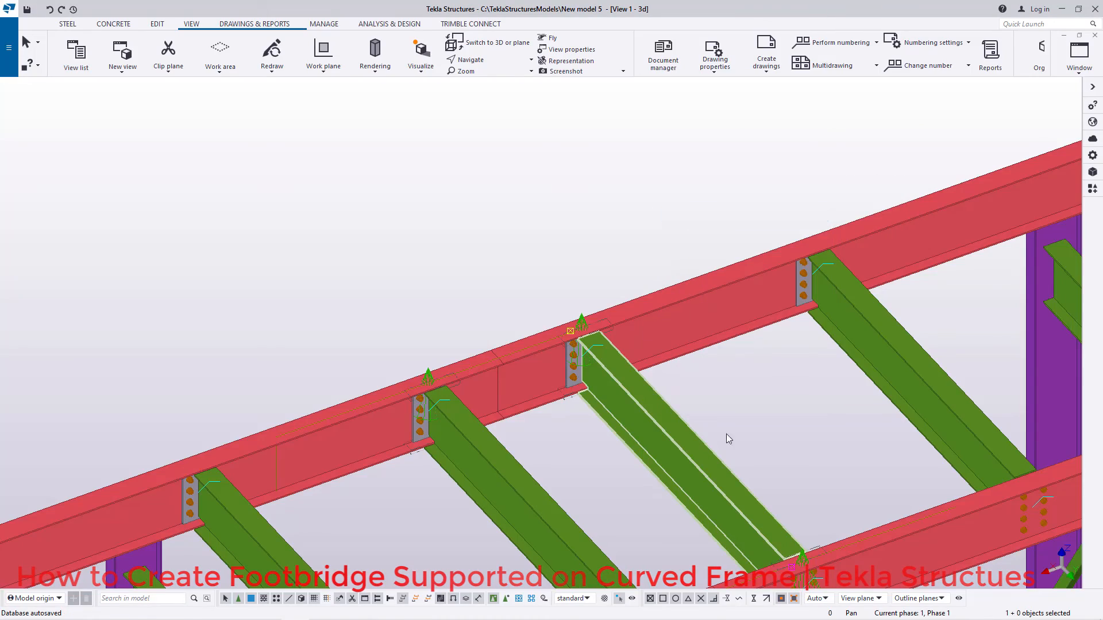
Step: Examine the remaining cross beams along the longitudinal beams up to the end of the bridge for end plates sitting on a joint
{"action": "scroll", "coordinate": [644, 266], "scroll_direction": "down", "scroll_amount": 15}
{"action": "scroll", "coordinate": [454, 354], "scroll_direction": "up", "scroll_amount": 9}
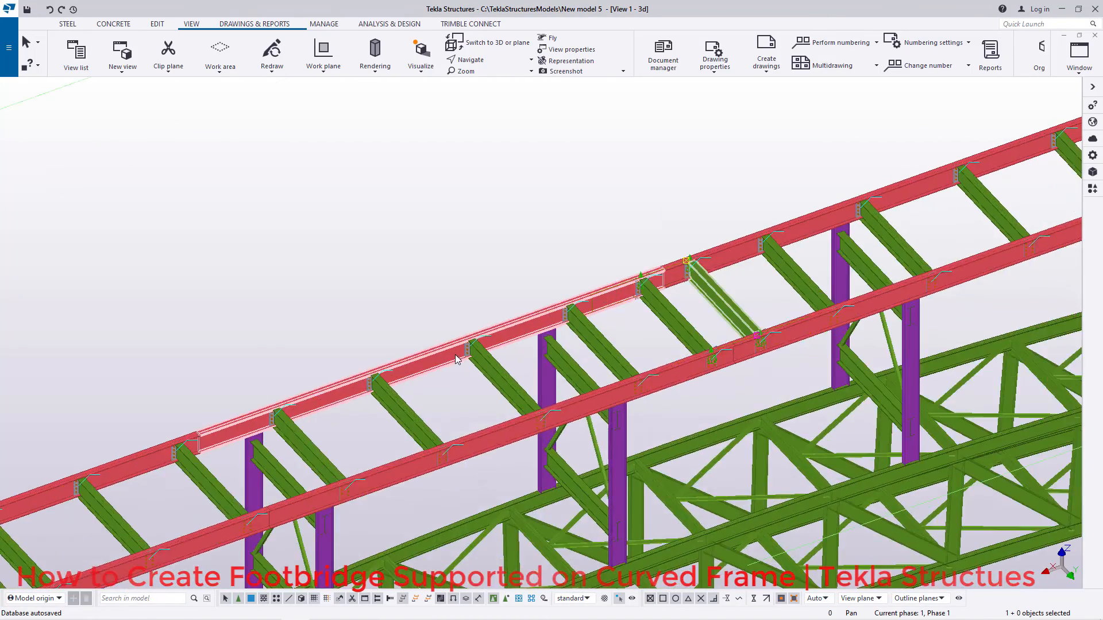
{"action": "scroll", "coordinate": [715, 337], "scroll_direction": "down", "scroll_amount": 9}
{"action": "scroll", "coordinate": [370, 441], "scroll_direction": "up", "scroll_amount": 7}
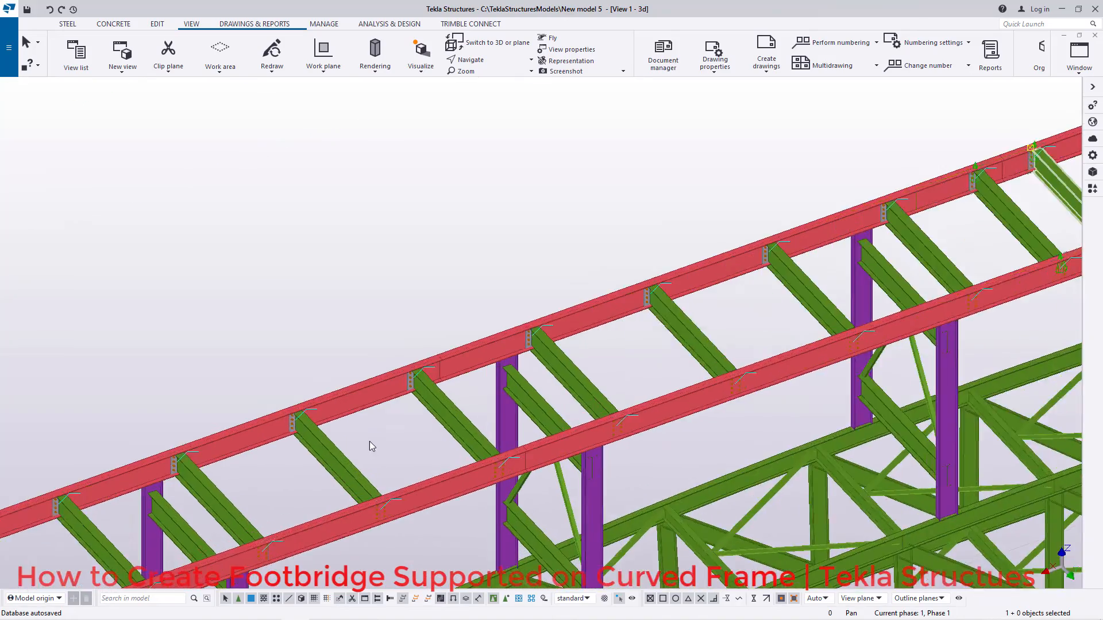
{"action": "scroll", "coordinate": [643, 311], "scroll_direction": "down", "scroll_amount": 9}
{"action": "scroll", "coordinate": [370, 410], "scroll_direction": "up", "scroll_amount": 10}
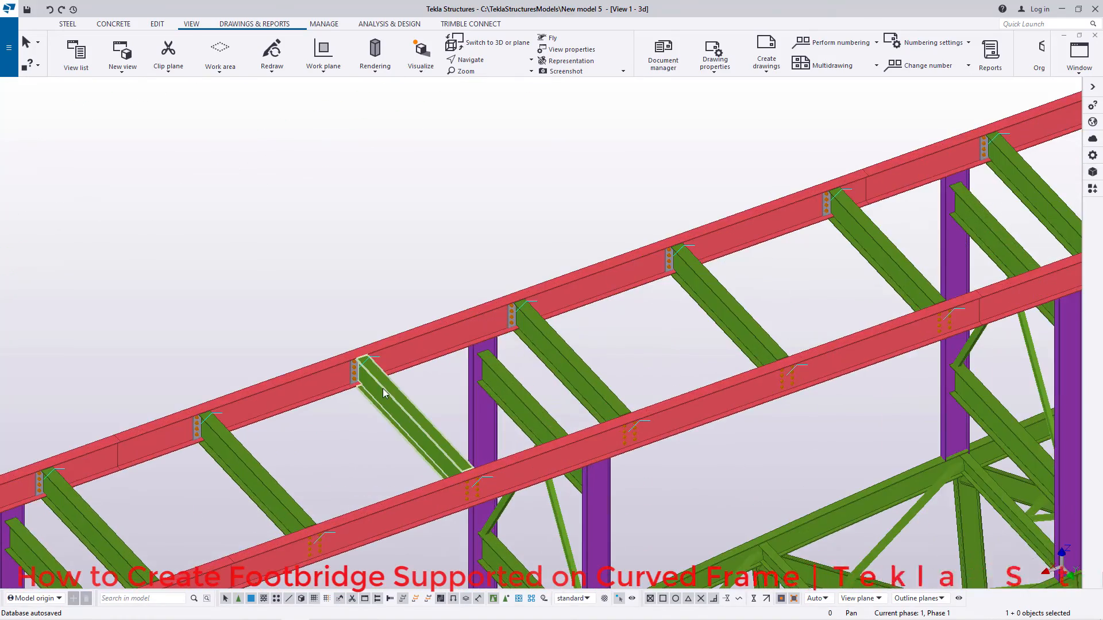
{"action": "scroll", "coordinate": [638, 315], "scroll_direction": "down", "scroll_amount": 5}
{"action": "scroll", "coordinate": [670, 314], "scroll_direction": "down", "scroll_amount": 6}
{"action": "scroll", "coordinate": [333, 424], "scroll_direction": "up", "scroll_amount": 7}
{"action": "scroll", "coordinate": [741, 300], "scroll_direction": "down", "scroll_amount": 6}
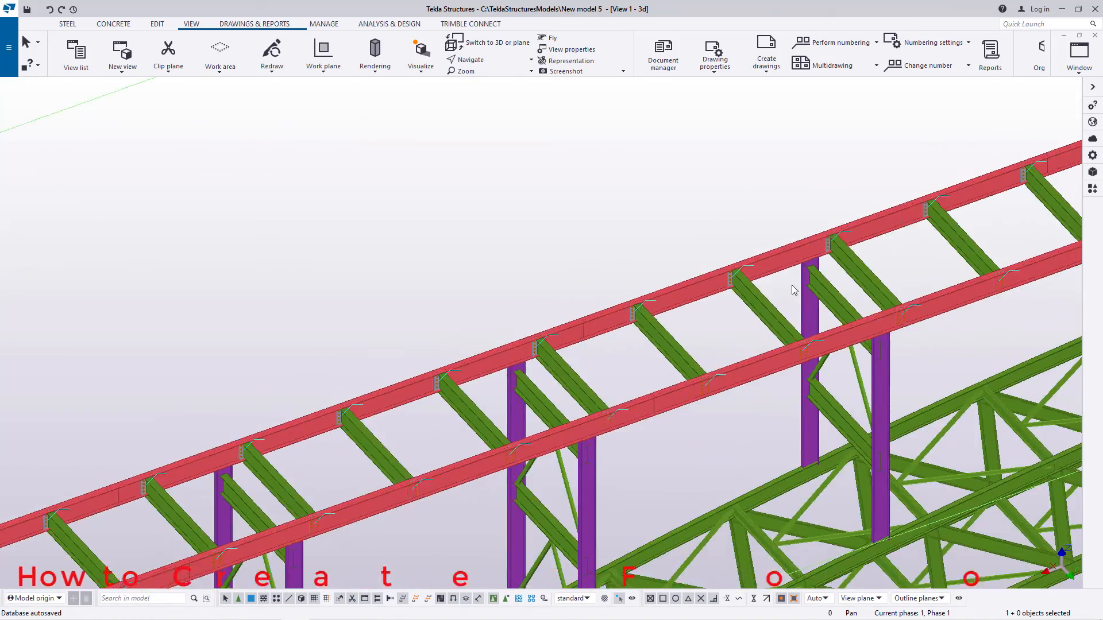
{"action": "scroll", "coordinate": [450, 394], "scroll_direction": "up", "scroll_amount": 6}
{"action": "scroll", "coordinate": [333, 432], "scroll_direction": "up", "scroll_amount": 5}
{"action": "scroll", "coordinate": [763, 313], "scroll_direction": "down", "scroll_amount": 9}
{"action": "scroll", "coordinate": [281, 470], "scroll_direction": "up", "scroll_amount": 9}
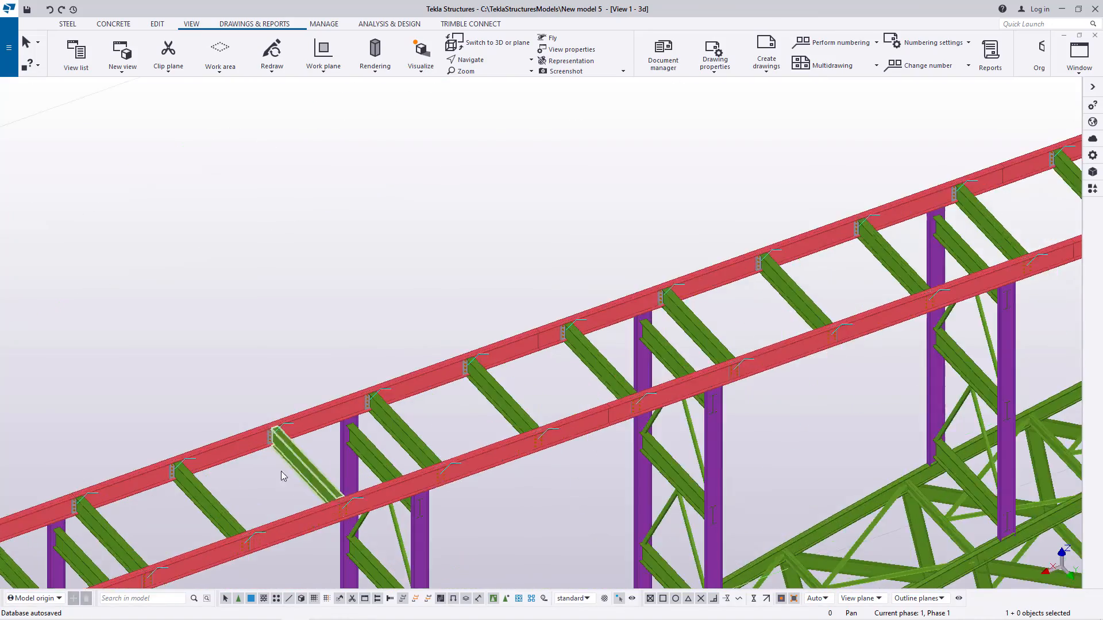
{"action": "scroll", "coordinate": [638, 379], "scroll_direction": "down", "scroll_amount": 8}
{"action": "scroll", "coordinate": [442, 437], "scroll_direction": "up", "scroll_amount": 9}
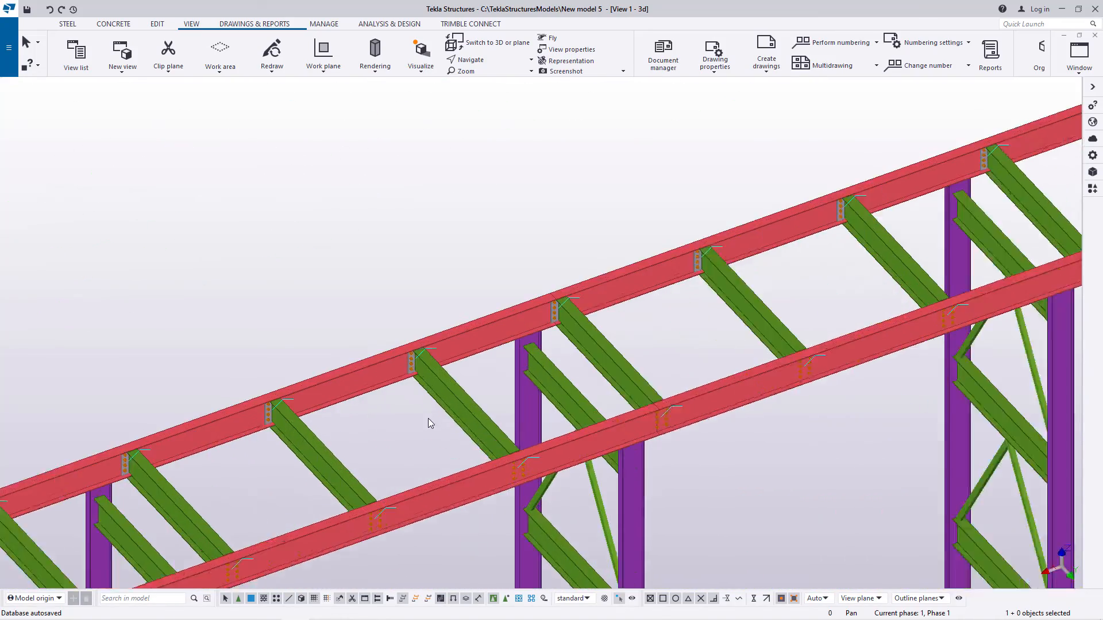
{"action": "scroll", "coordinate": [773, 277], "scroll_direction": "down", "scroll_amount": 5}
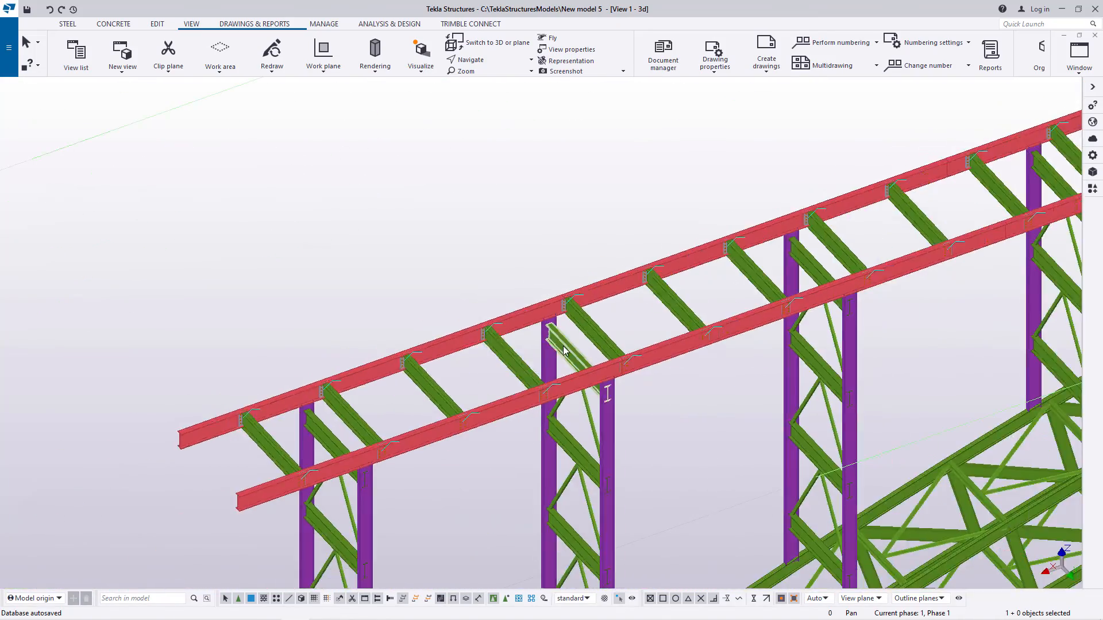
{"action": "scroll", "coordinate": [216, 443], "scroll_direction": "up", "scroll_amount": 8}
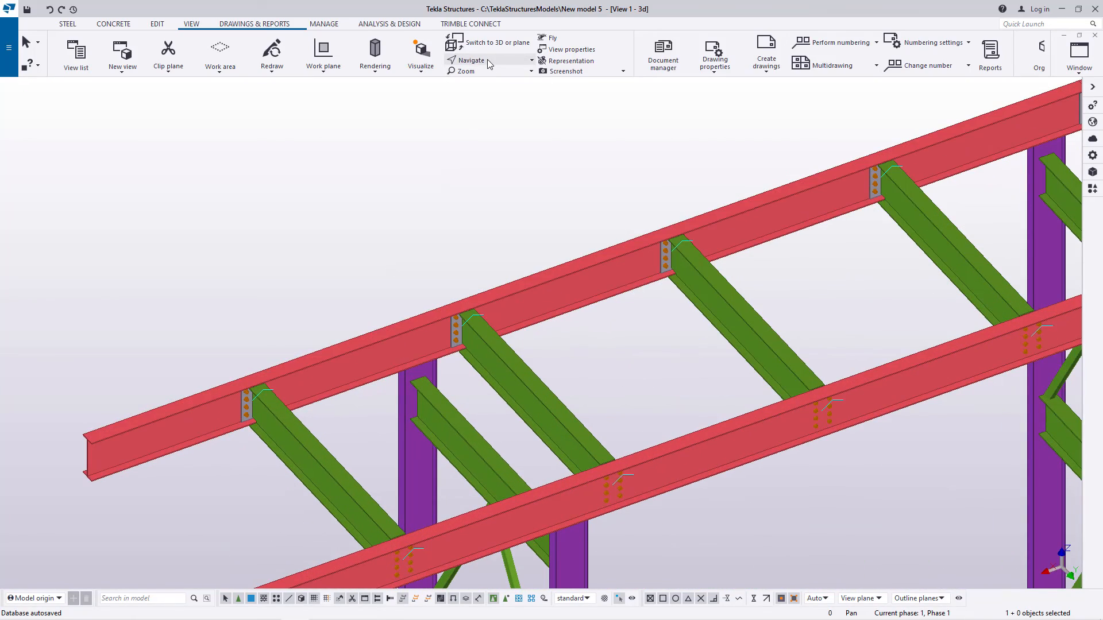
Step: Review the whole footbridge from several rotated angles, covering the deck beams, columns and curved truss frame, and end the view rotation
{"action": "middle_click_drag", "start_coordinate": [275, 394], "coordinate": [308, 392], "text": "ctrl"}
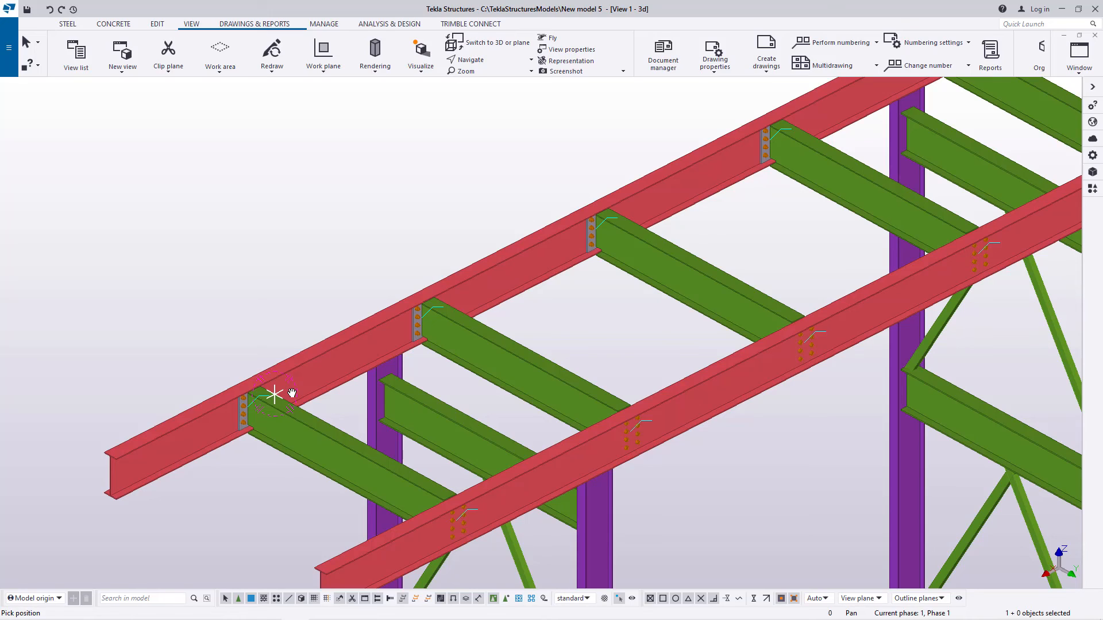
{"action": "middle_click_drag", "start_coordinate": [357, 400], "coordinate": [357, 325], "text": "ctrl"}
{"action": "scroll", "coordinate": [358, 326], "scroll_direction": "down", "scroll_amount": 8}
{"action": "scroll", "coordinate": [543, 346], "scroll_direction": "down", "scroll_amount": 4}
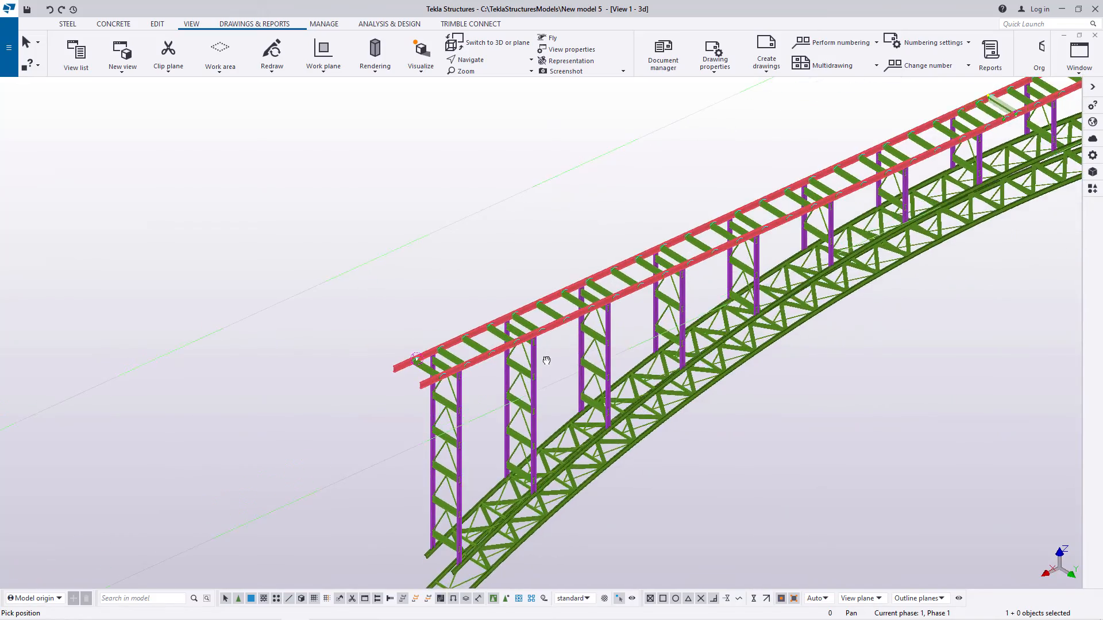
{"action": "scroll", "coordinate": [755, 239], "scroll_direction": "up", "scroll_amount": 6}
{"action": "scroll", "coordinate": [750, 237], "scroll_direction": "up", "scroll_amount": 5}
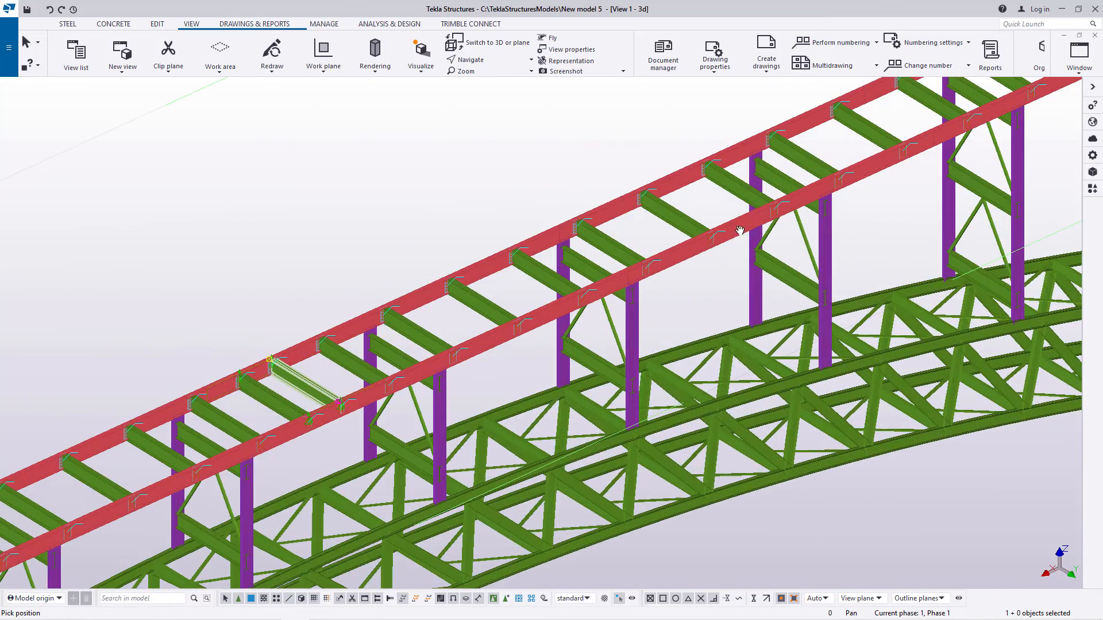
{"action": "left_click", "coordinate": [488, 60]}
{"action": "left_click", "coordinate": [485, 78]}
{"action": "middle_click_drag", "start_coordinate": [637, 292], "coordinate": [665, 303], "text": "ctrl"}
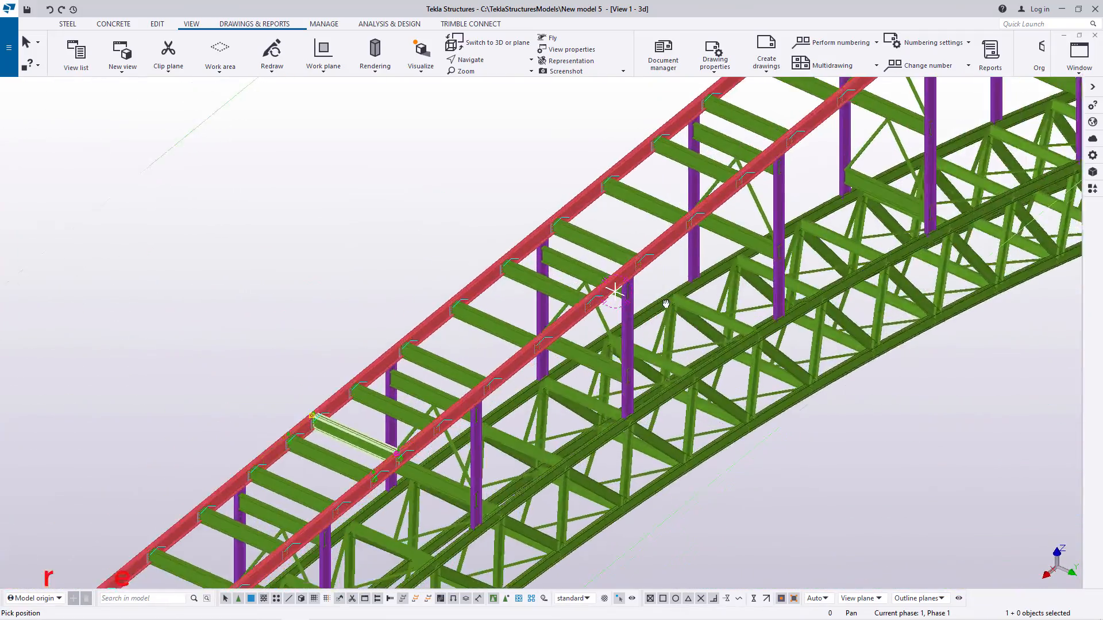
{"action": "scroll", "coordinate": [666, 303], "scroll_direction": "down", "scroll_amount": 10}
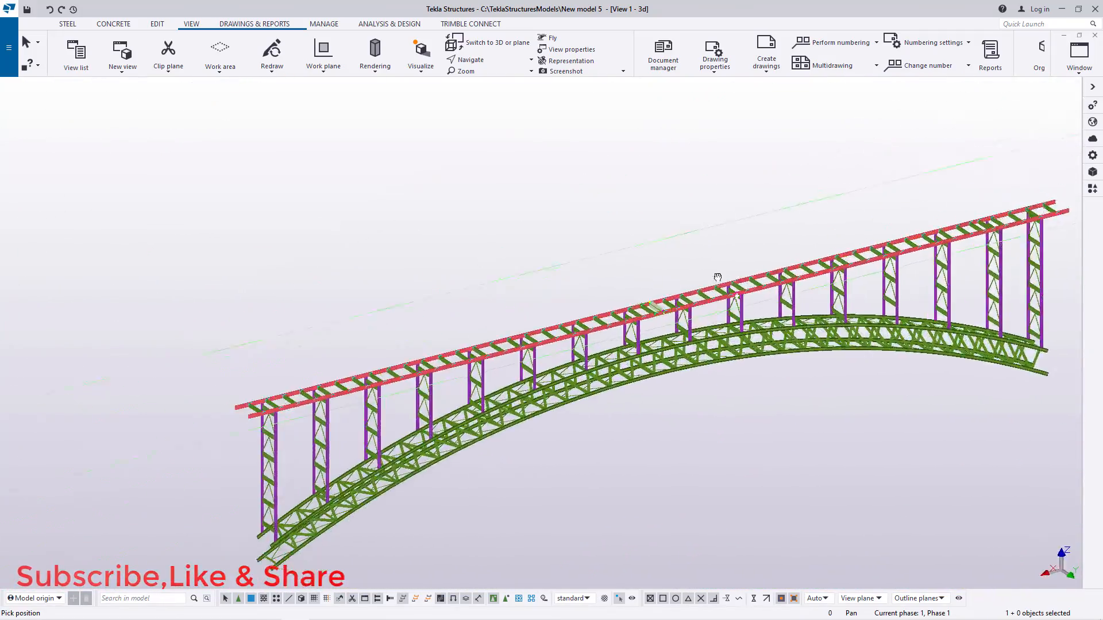
{"action": "middle_click_drag", "start_coordinate": [717, 277], "coordinate": [706, 323], "text": "ctrl"}
{"action": "scroll", "coordinate": [541, 349], "scroll_direction": "up", "scroll_amount": 5}
{"action": "scroll", "coordinate": [530, 337], "scroll_direction": "down", "scroll_amount": 1}
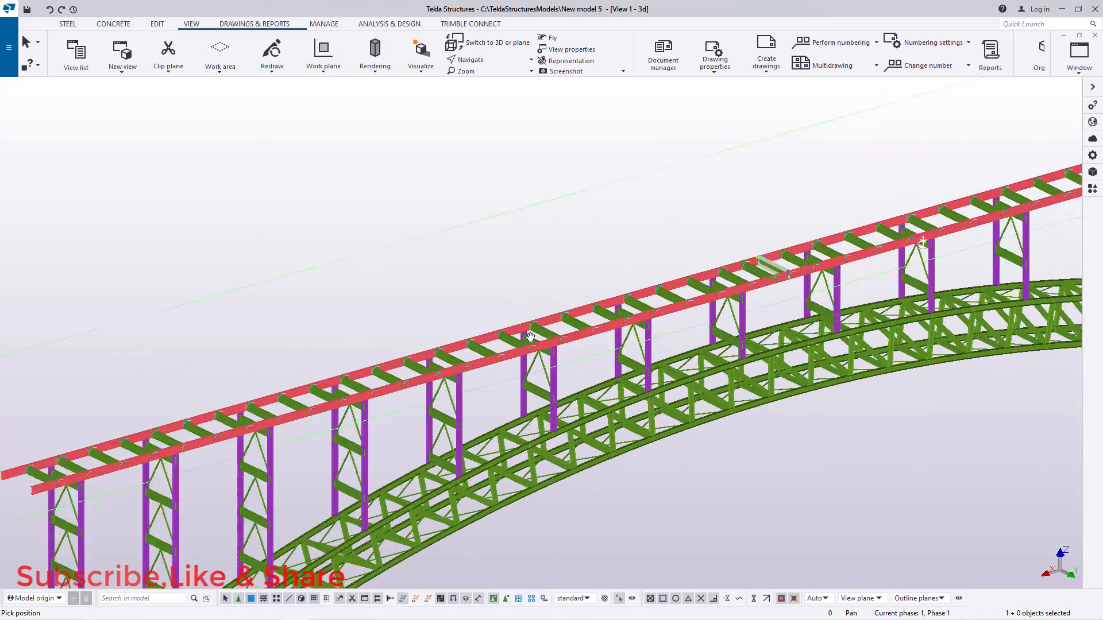
{"action": "scroll", "coordinate": [530, 337], "scroll_direction": "down", "scroll_amount": 3}
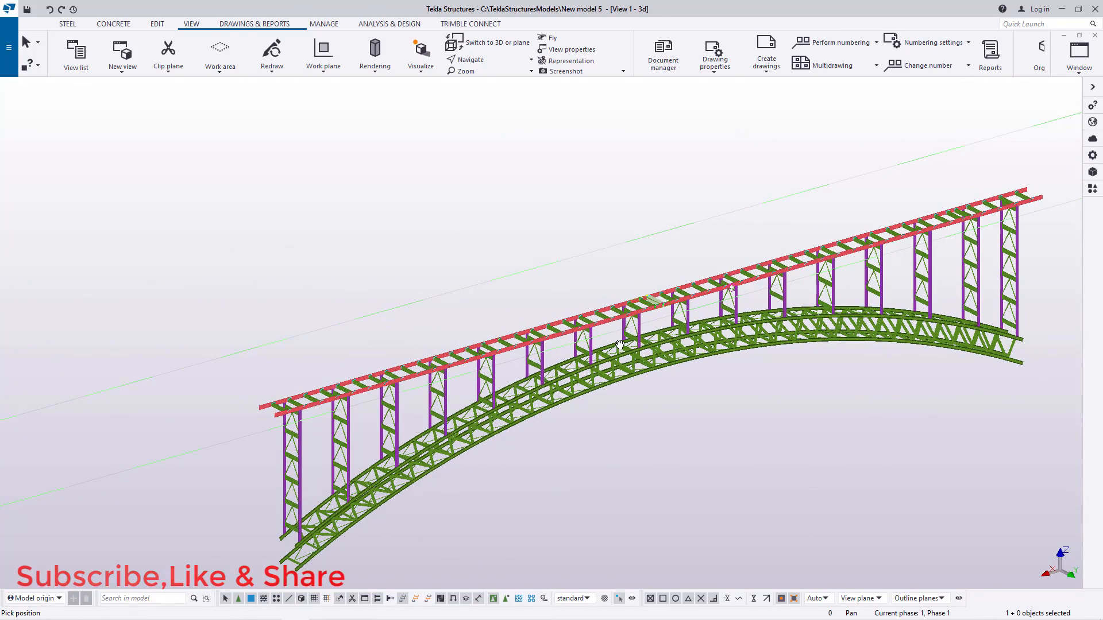
{"action": "scroll", "coordinate": [670, 348], "scroll_direction": "up", "scroll_amount": 3}
{"action": "middle_click_drag", "start_coordinate": [708, 316], "coordinate": [879, 317], "text": "ctrl"}
{"action": "scroll", "coordinate": [804, 316], "scroll_direction": "down", "scroll_amount": 3}
{"action": "middle_click_drag", "start_coordinate": [758, 316], "coordinate": [723, 341]}
{"action": "scroll", "coordinate": [589, 336], "scroll_direction": "up", "scroll_amount": 5}
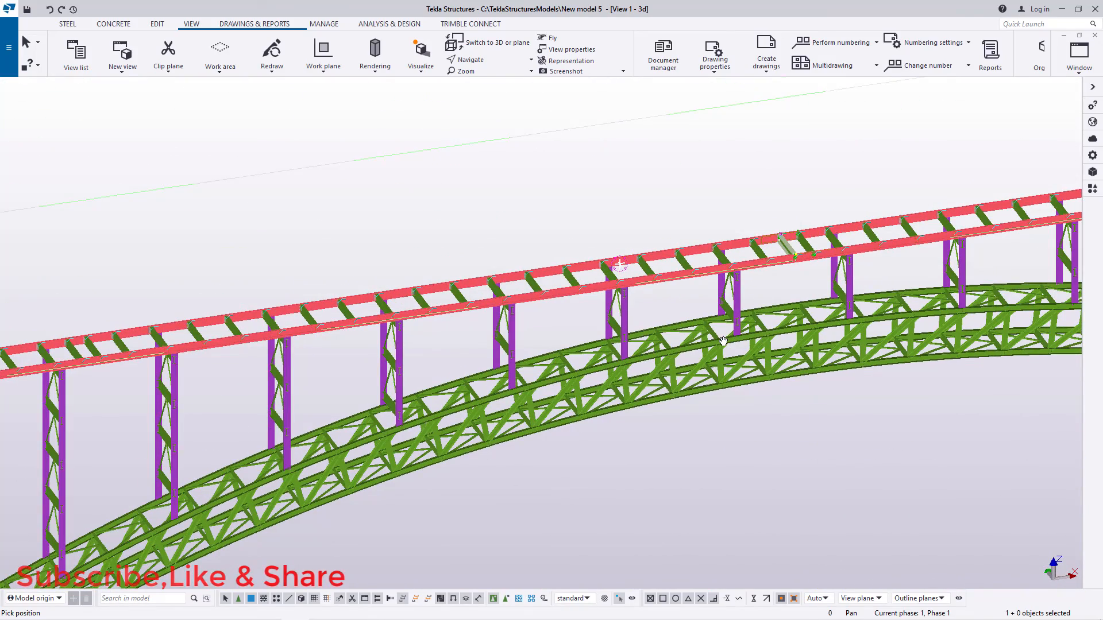
{"action": "middle_click_drag", "start_coordinate": [718, 343], "coordinate": [532, 256], "text": "ctrl"}
{"action": "scroll", "coordinate": [532, 256], "scroll_direction": "down", "scroll_amount": 6}
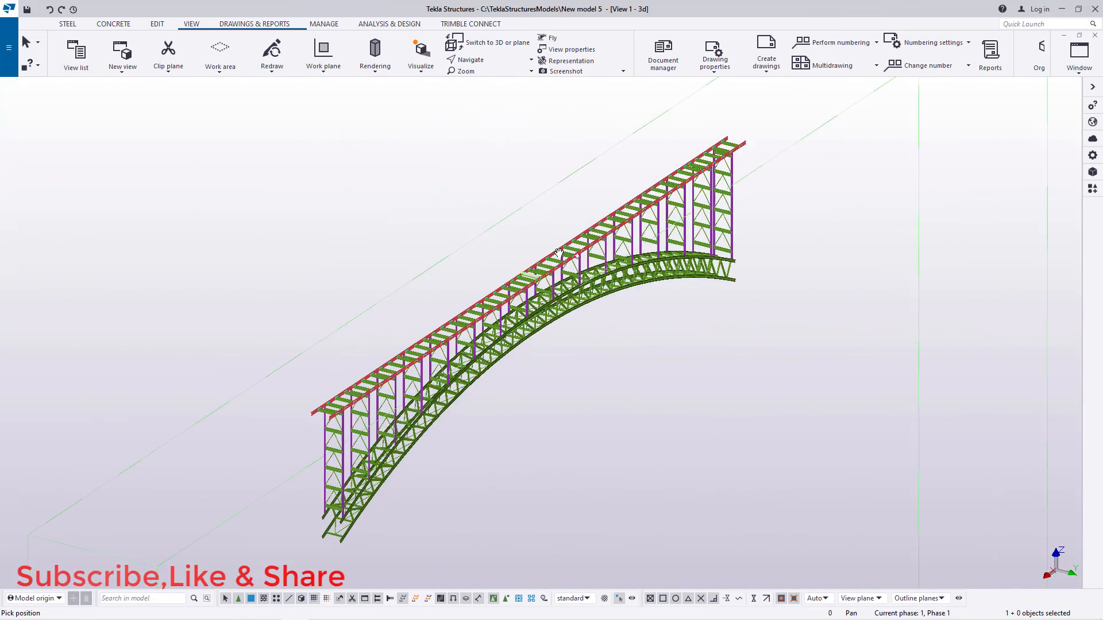
{"action": "scroll", "coordinate": [363, 438], "scroll_direction": "up", "scroll_amount": 10}
{"action": "scroll", "coordinate": [371, 423], "scroll_direction": "up", "scroll_amount": 2}
{"action": "right_click", "coordinate": [391, 340]}
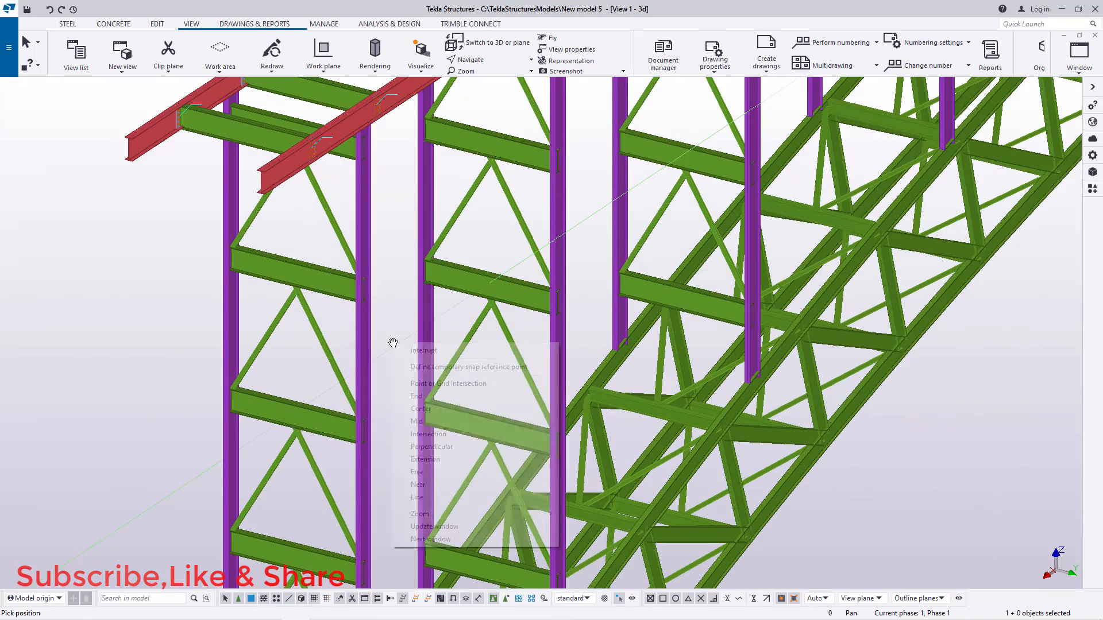
{"action": "left_click", "coordinate": [423, 351]}
Step: Examine the horizontal beams between the column pairs near the end of the bridge, selecting several of them individually
{"action": "scroll", "coordinate": [330, 279], "scroll_direction": "up", "scroll_amount": 3}
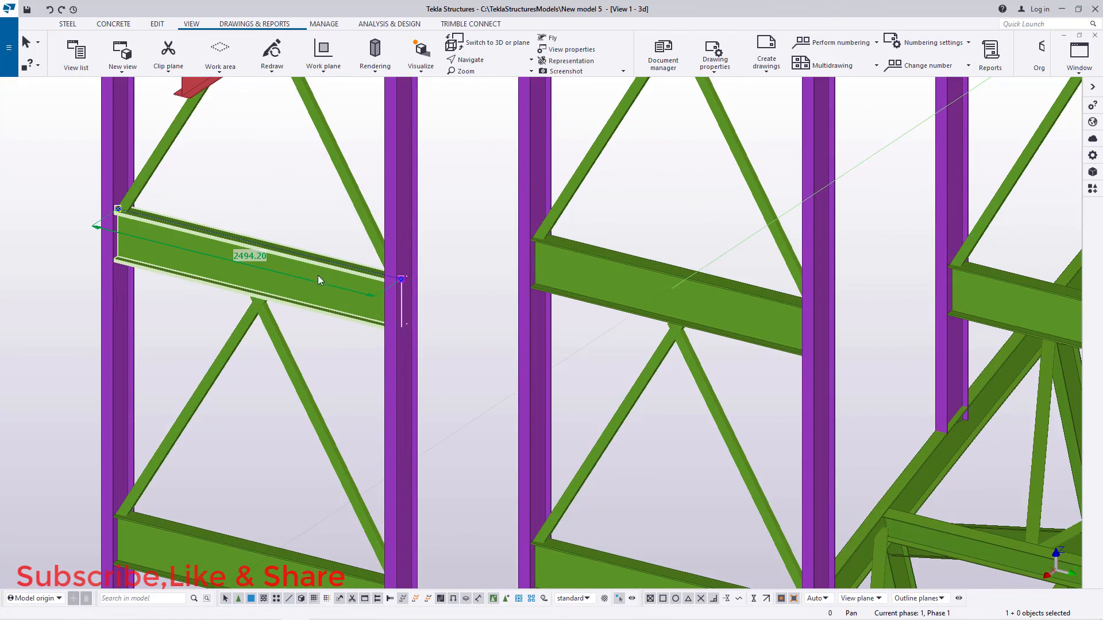
{"action": "scroll", "coordinate": [595, 299], "scroll_direction": "down", "scroll_amount": 5}
{"action": "left_click", "coordinate": [274, 394]}
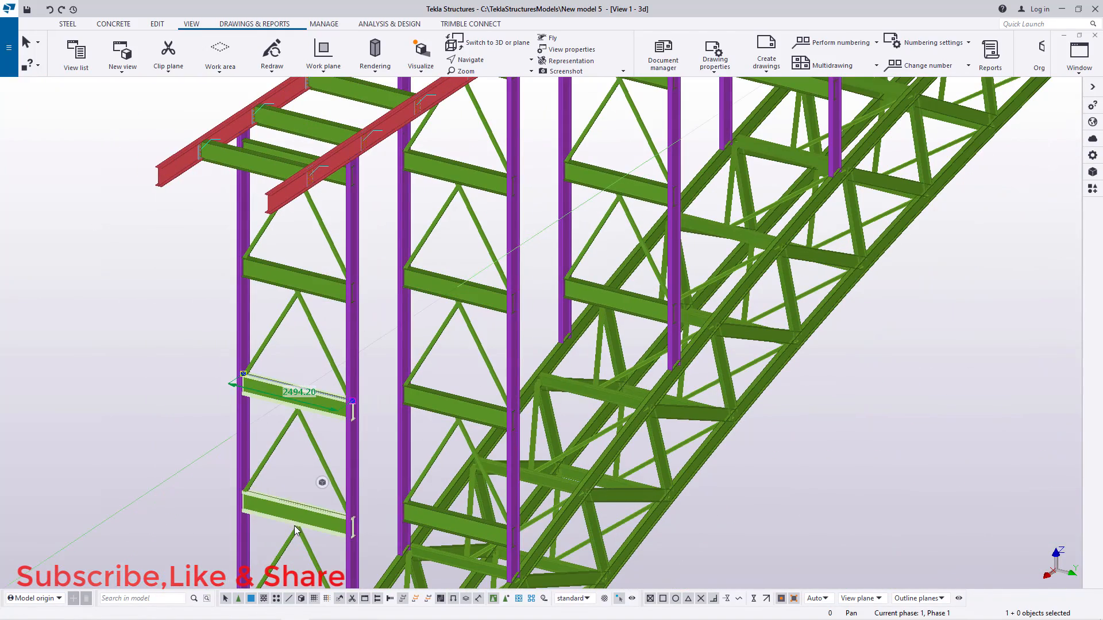
{"action": "left_click", "coordinate": [286, 514]}
{"action": "left_click", "coordinate": [429, 405]}
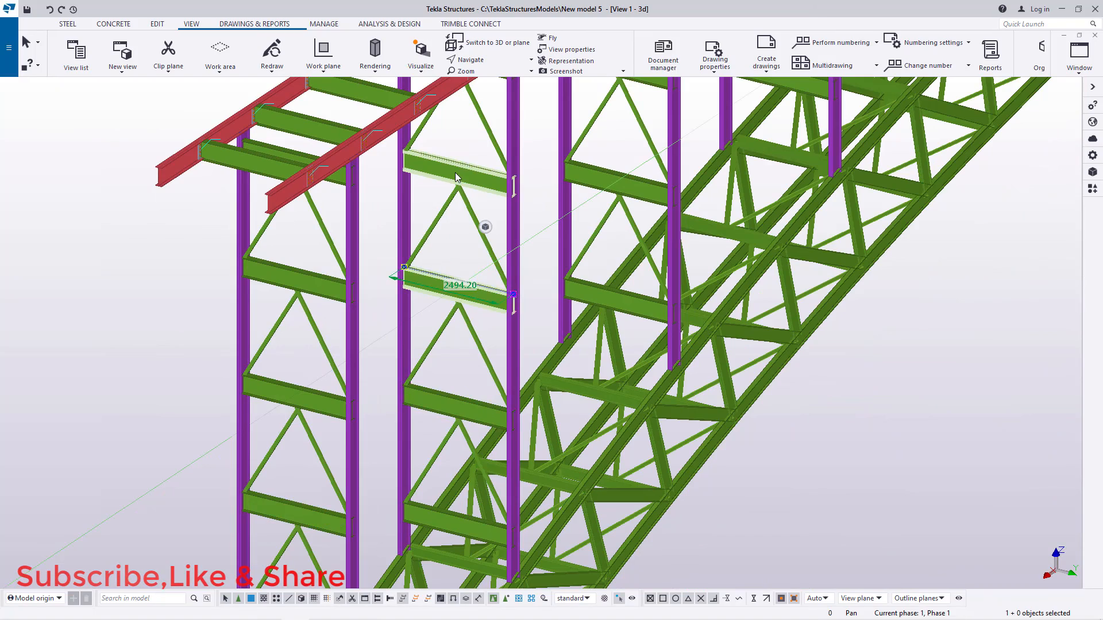
{"action": "scroll", "coordinate": [589, 171], "scroll_direction": "down", "scroll_amount": 4}
{"action": "scroll", "coordinate": [542, 196], "scroll_direction": "up", "scroll_amount": 5}
{"action": "scroll", "coordinate": [543, 196], "scroll_direction": "up", "scroll_amount": 4}
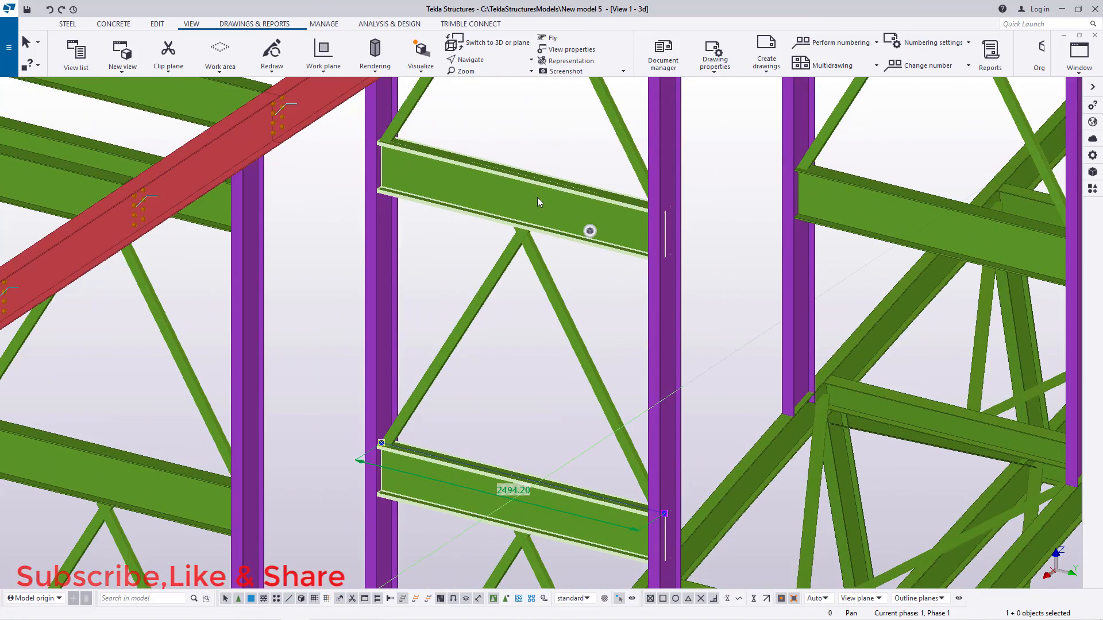
{"action": "scroll", "coordinate": [535, 199], "scroll_direction": "down", "scroll_amount": 4}
{"action": "scroll", "coordinate": [497, 197], "scroll_direction": "up", "scroll_amount": 3}
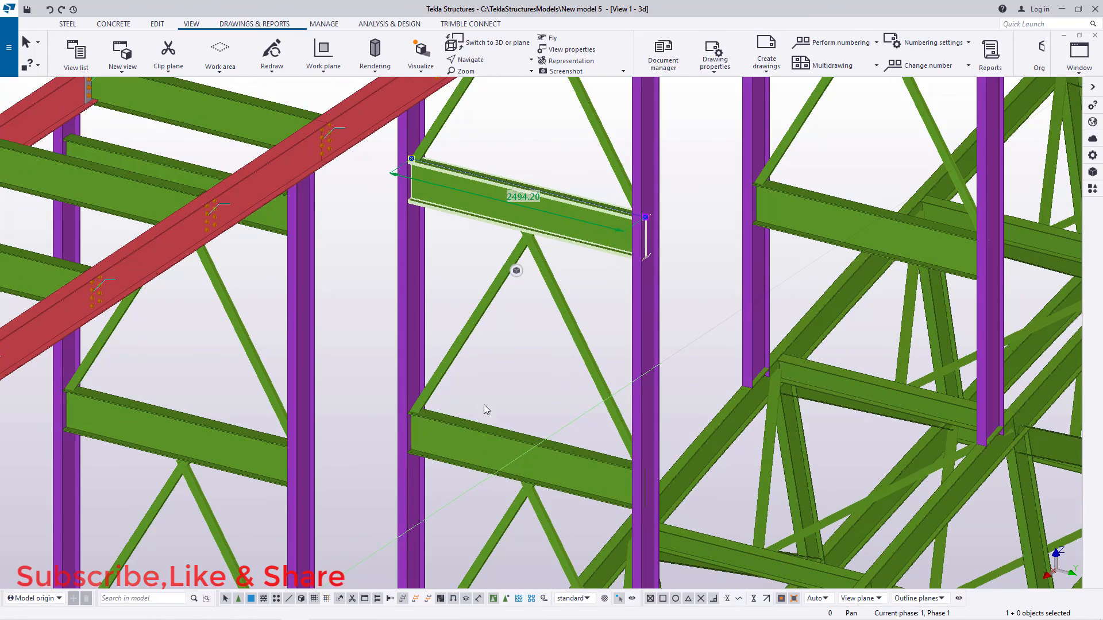
{"action": "scroll", "coordinate": [464, 230], "scroll_direction": "down", "scroll_amount": 3}
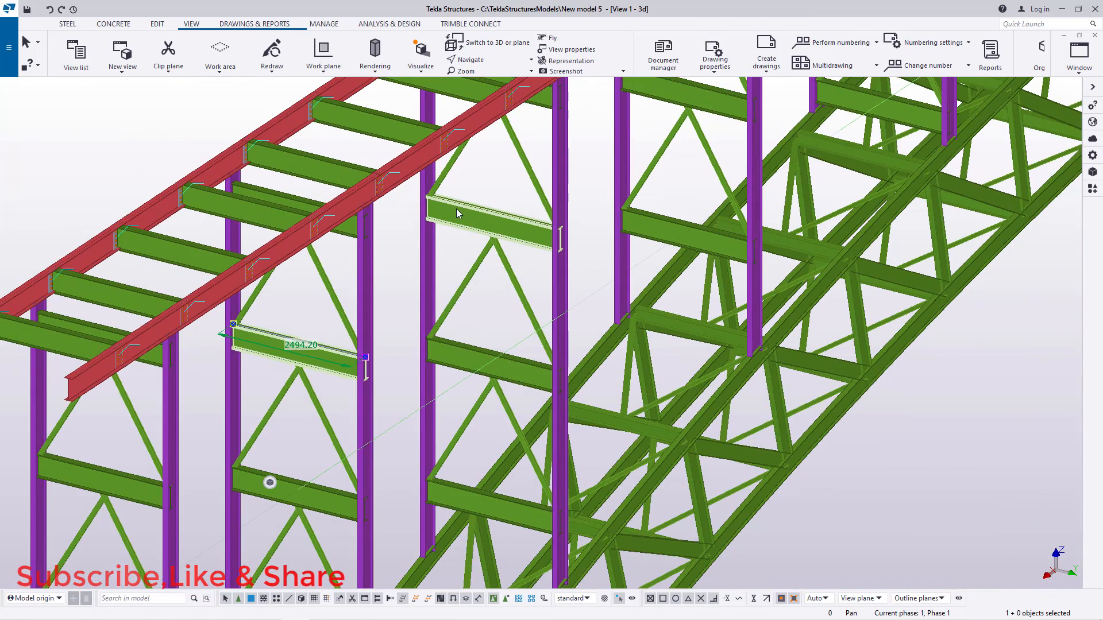
{"action": "left_click", "coordinate": [456, 212]}
{"action": "scroll", "coordinate": [668, 95], "scroll_direction": "down", "scroll_amount": 2}
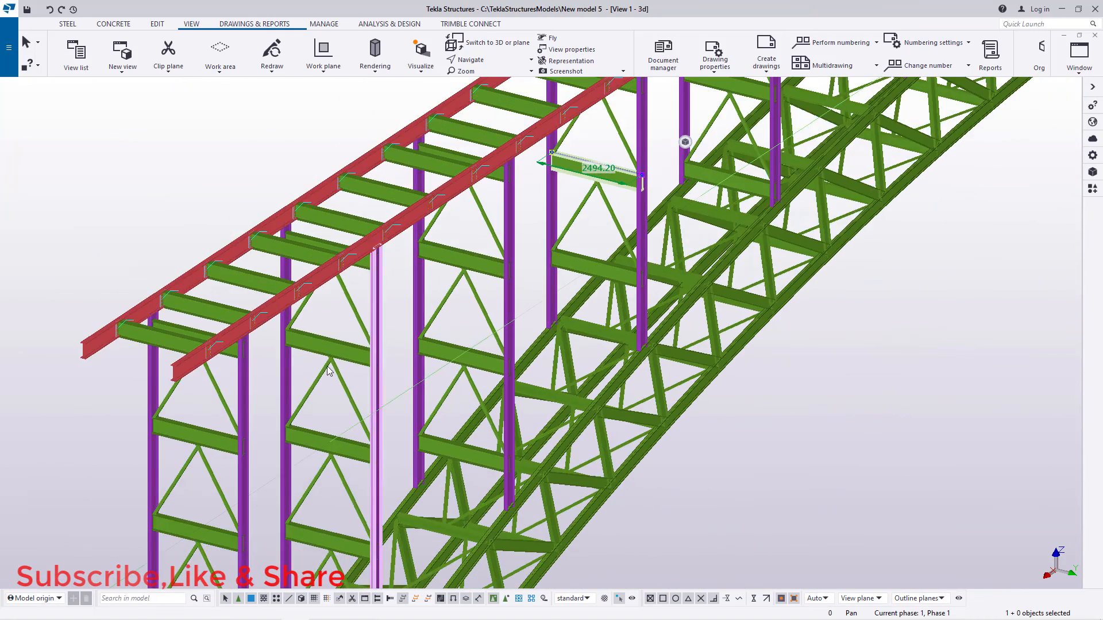
{"action": "scroll", "coordinate": [329, 371], "scroll_direction": "down", "scroll_amount": 2}
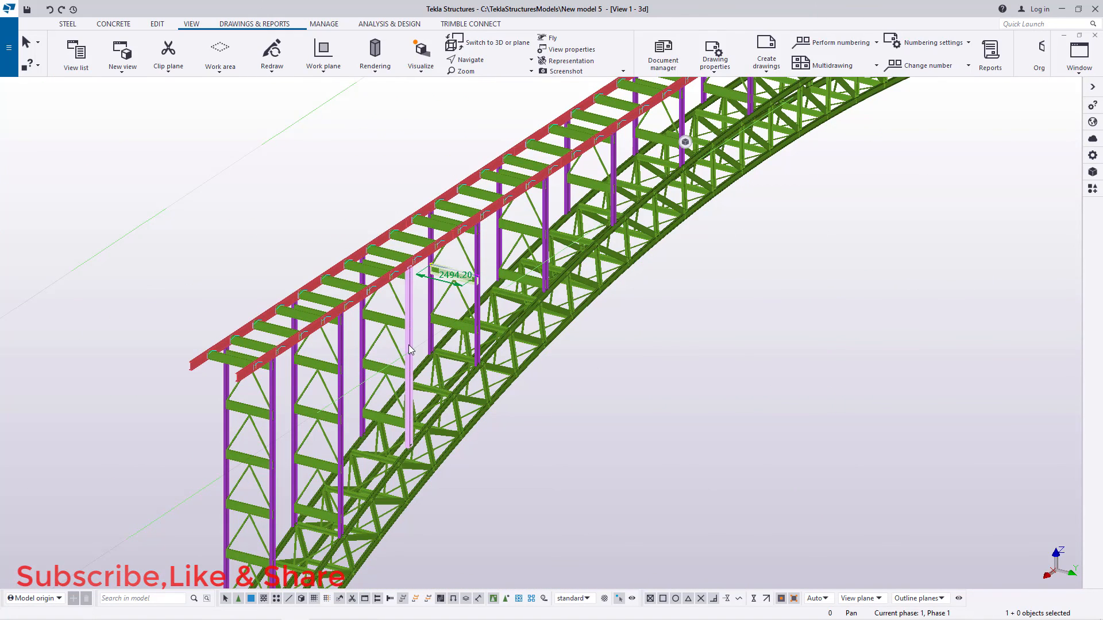